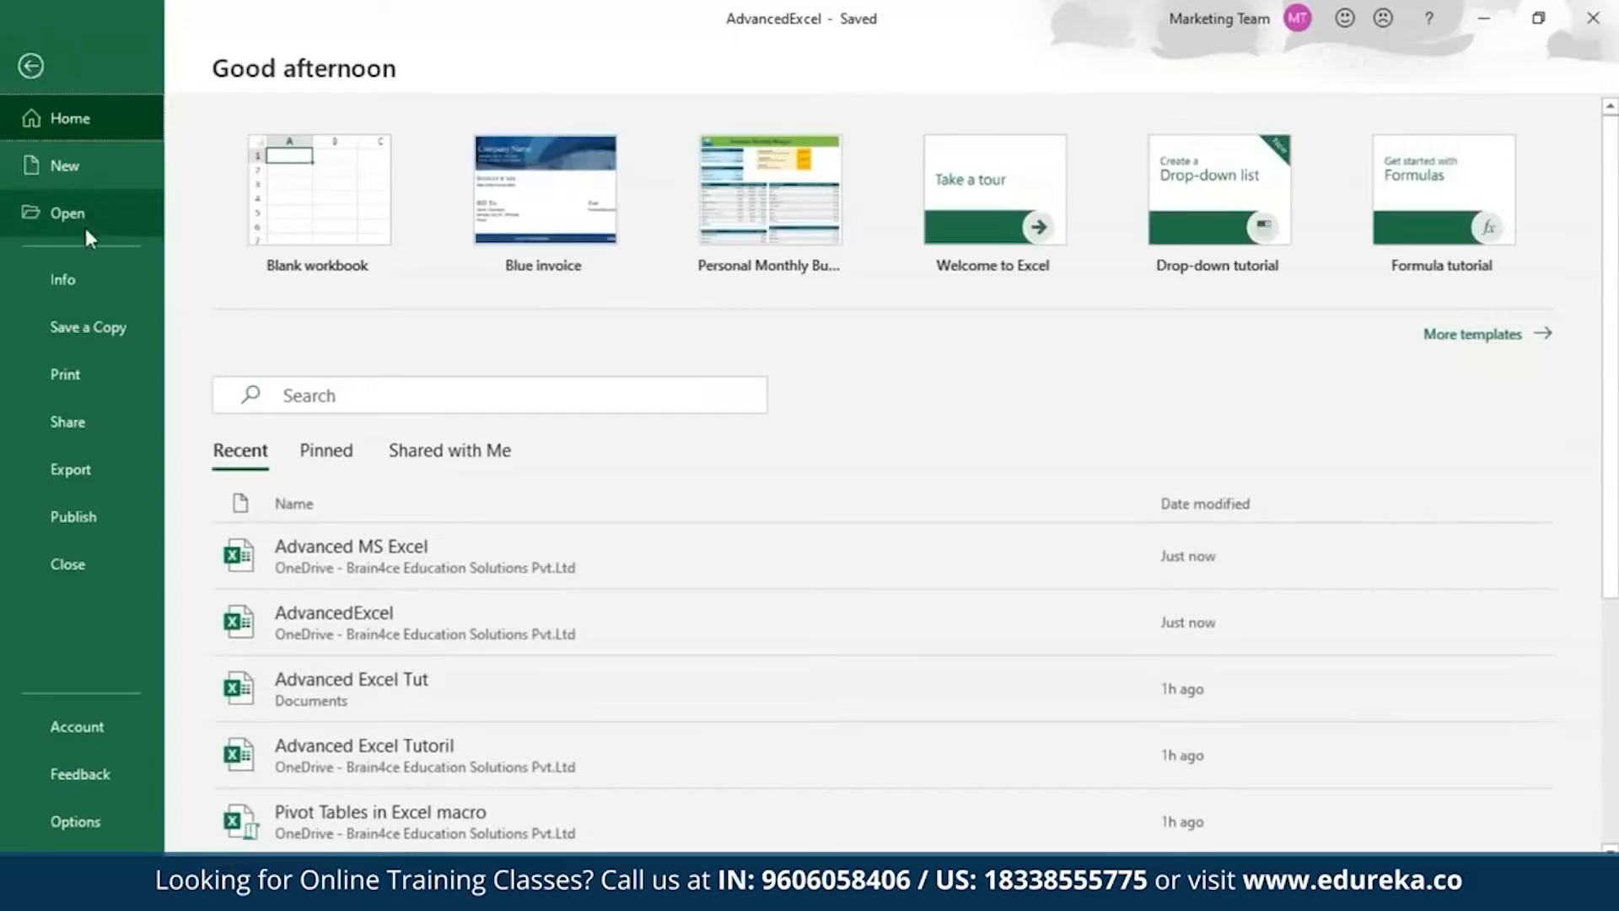
Encrypt the AdvancedExcel workbook with an opening password and re-enter the password to confirm it.
click(62, 286)
click(257, 359)
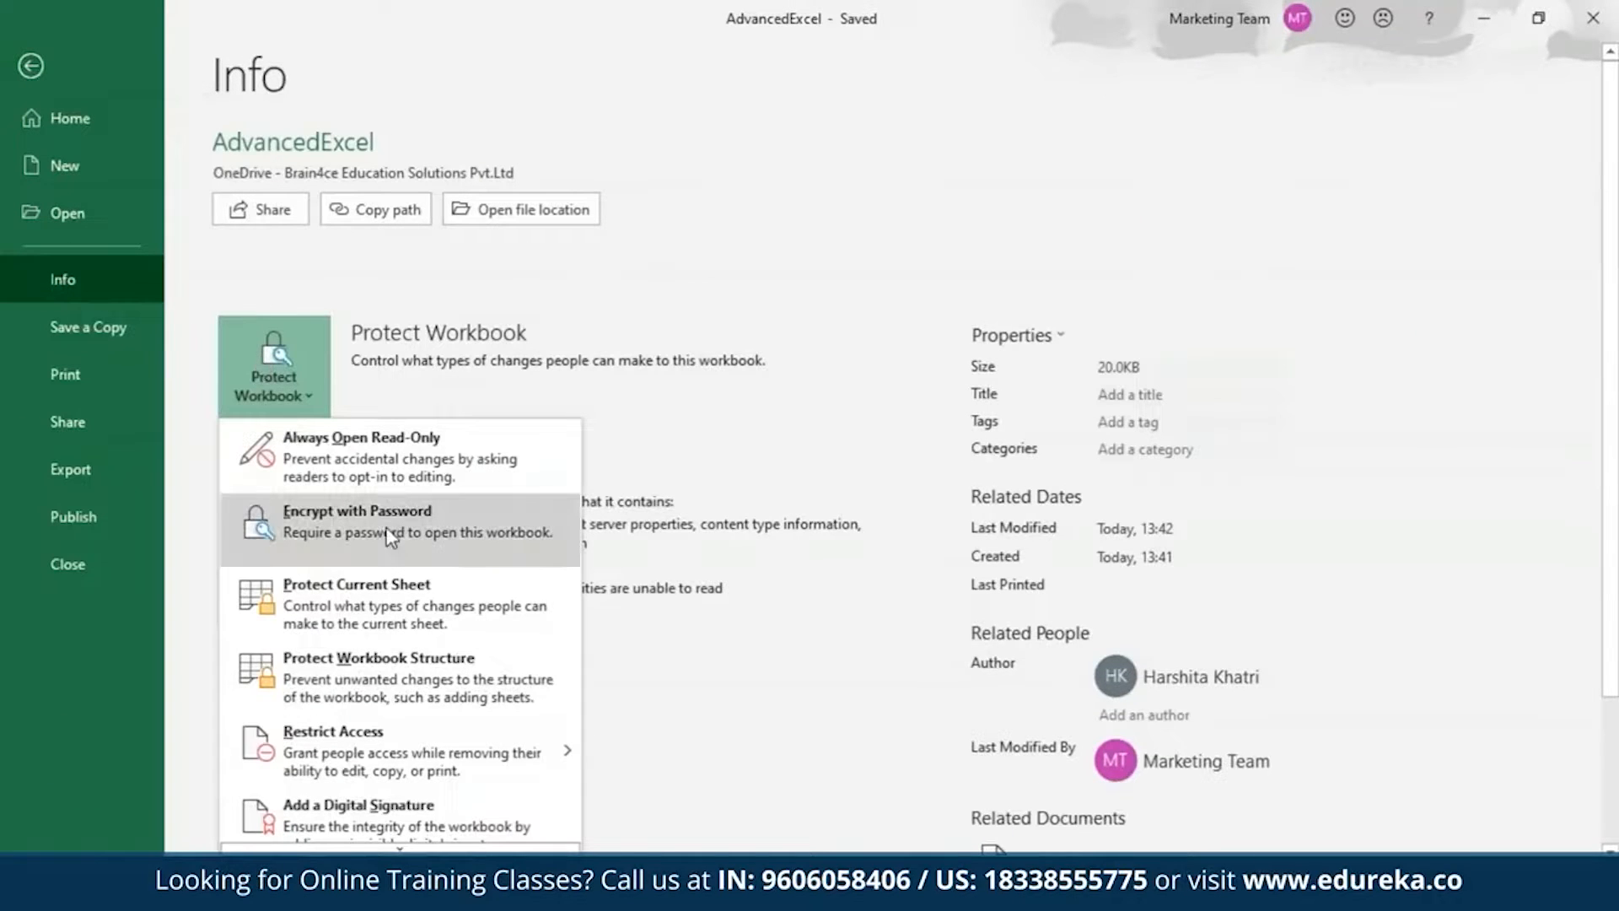
click(390, 536)
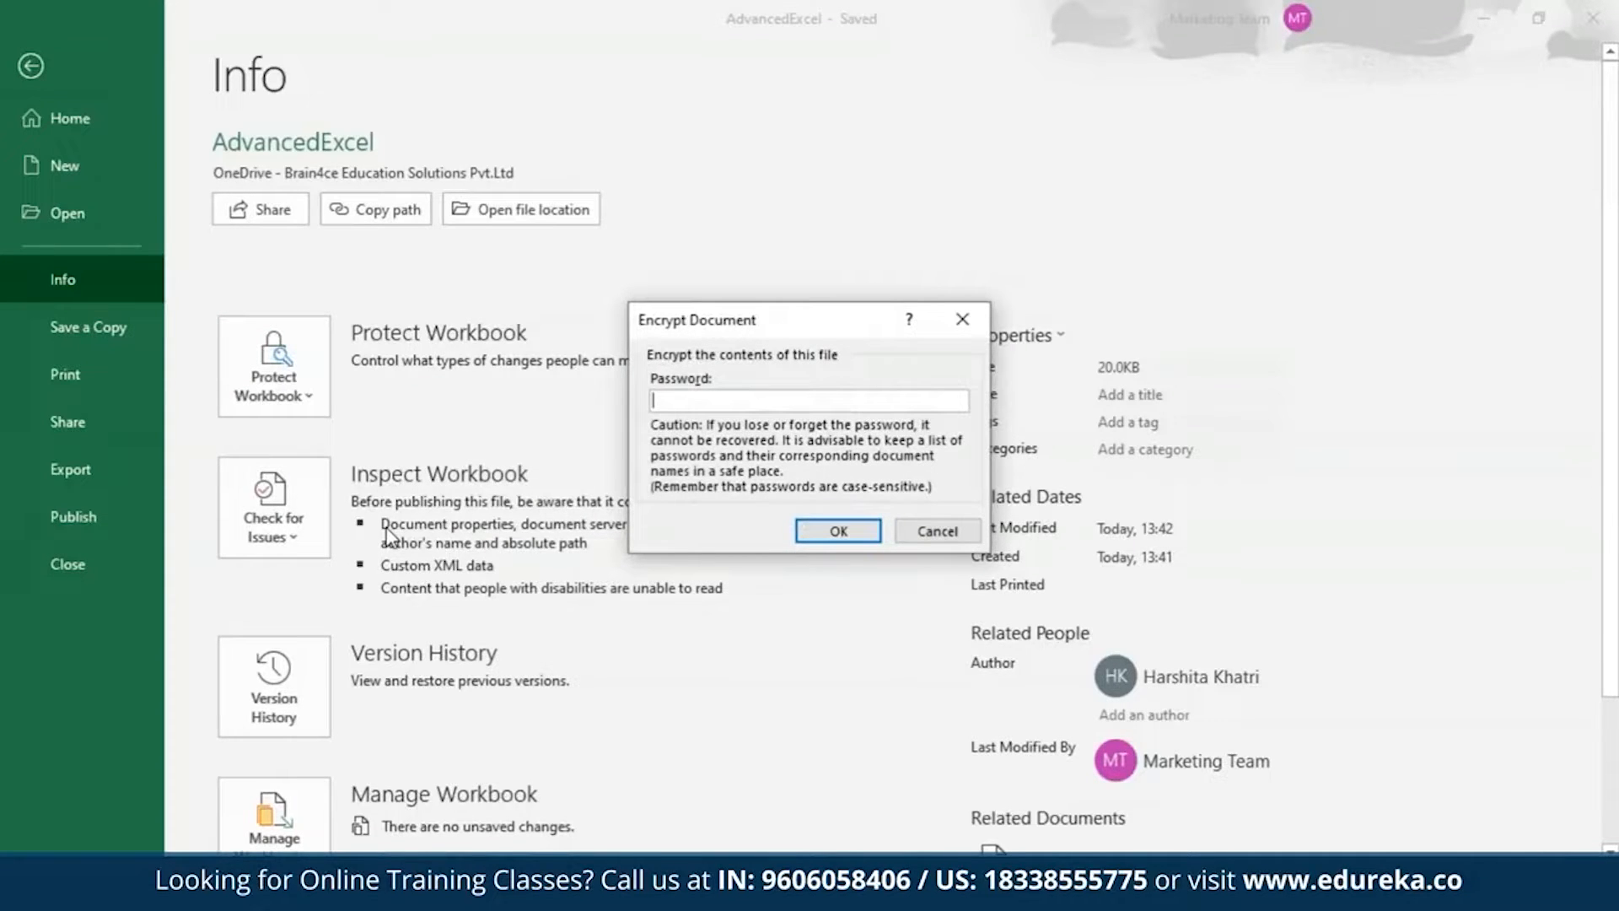
text(**********)
key(Return)
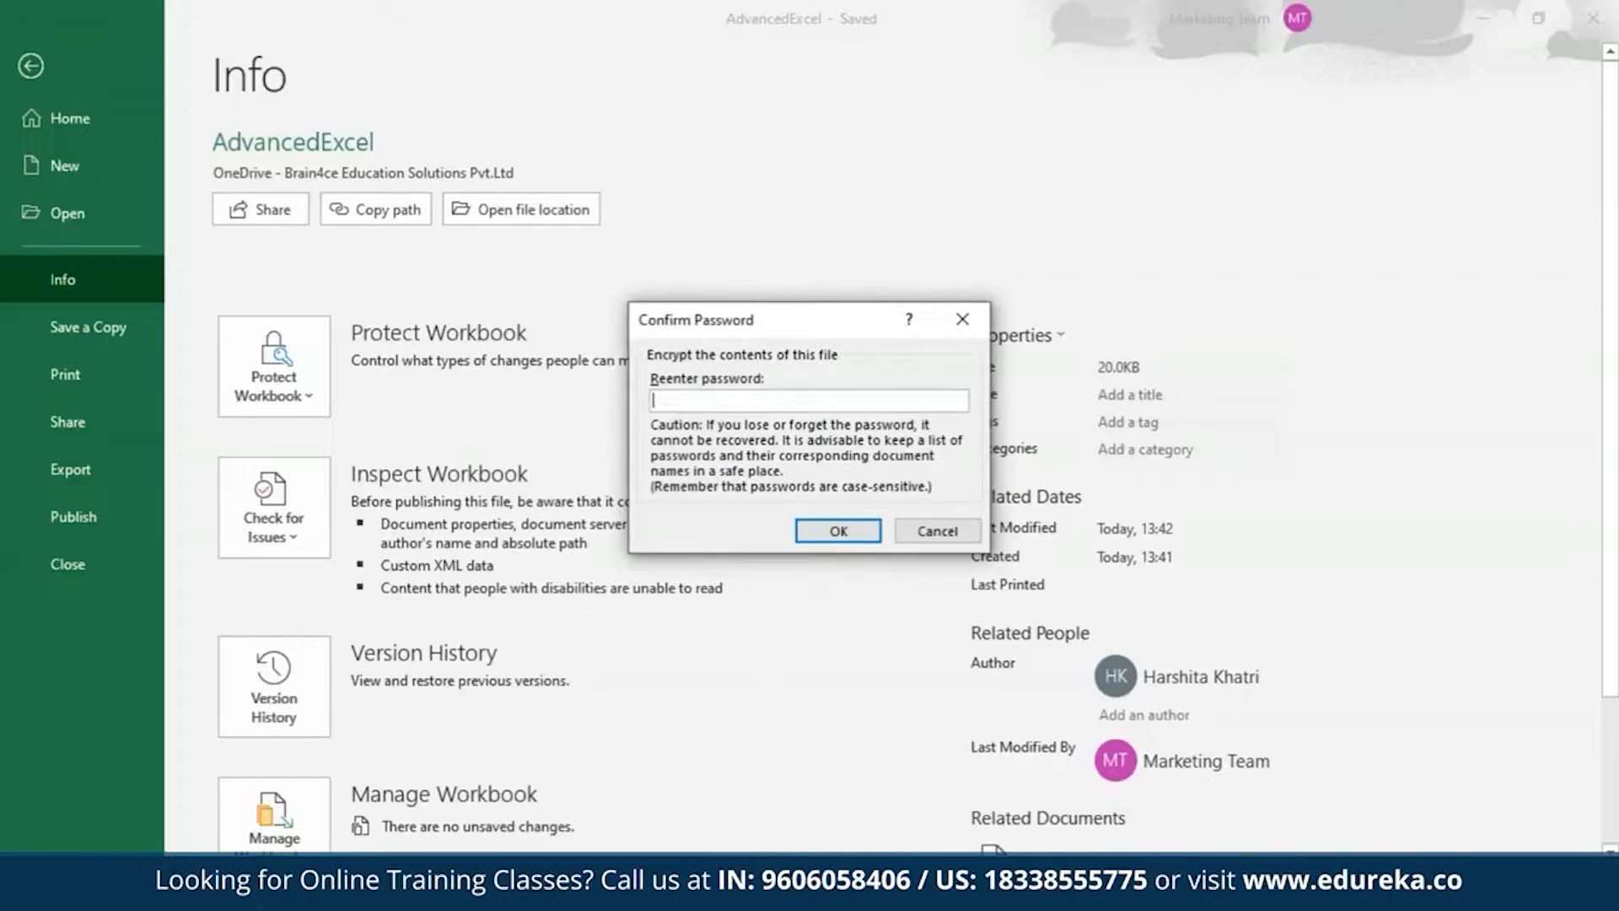
text(**********)
key(Return)
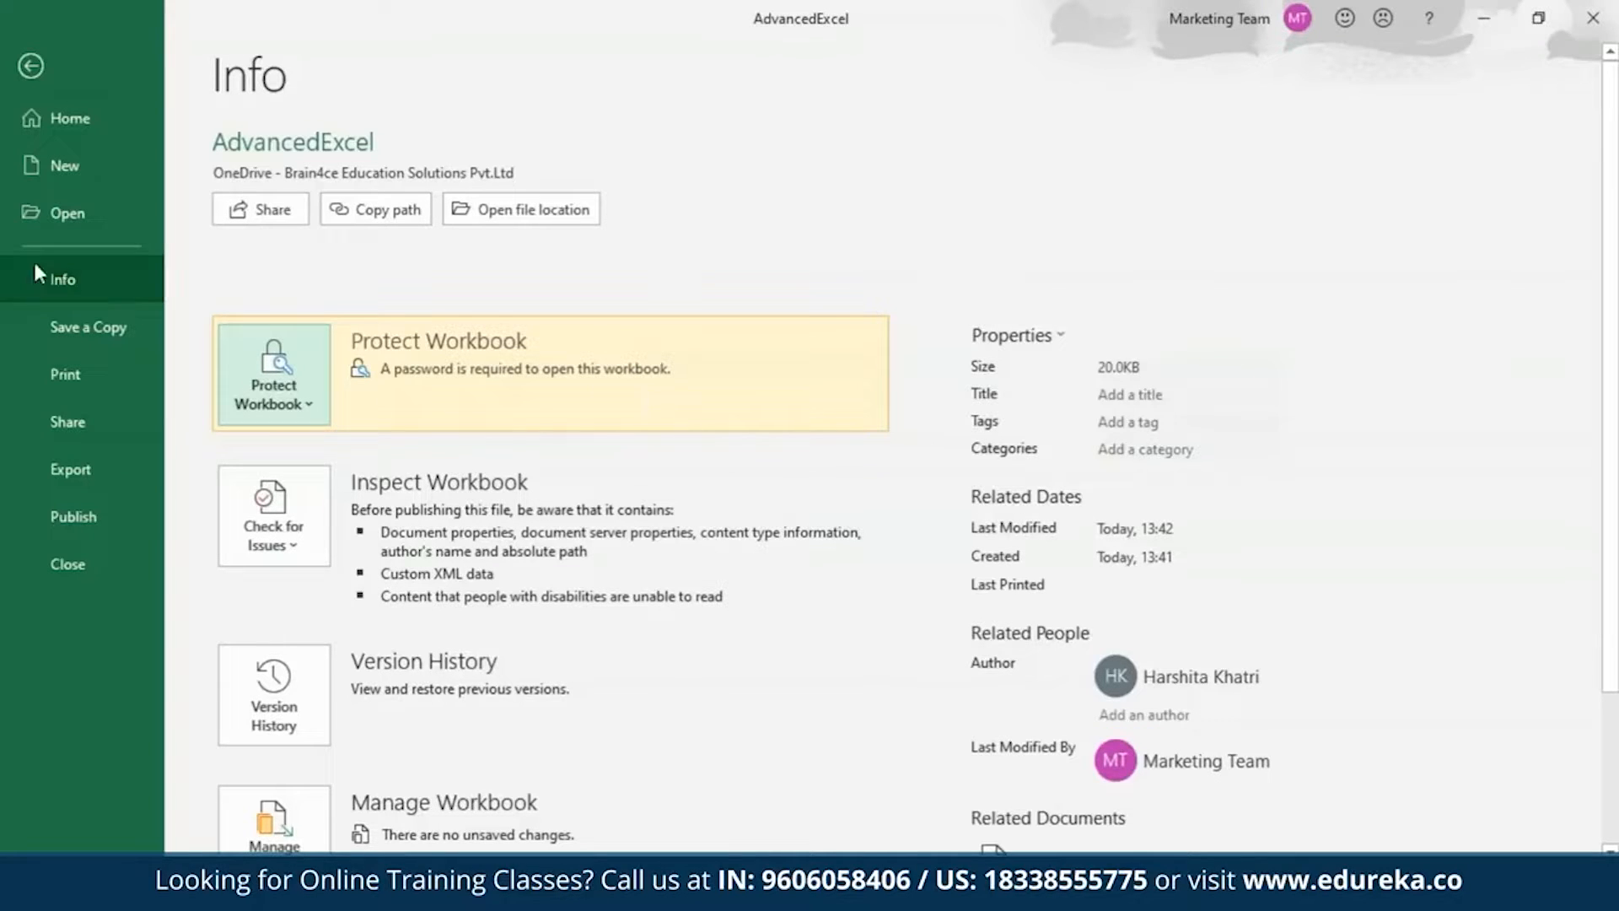
Return to the worksheet, save the encrypted workbook and close it.
click(31, 65)
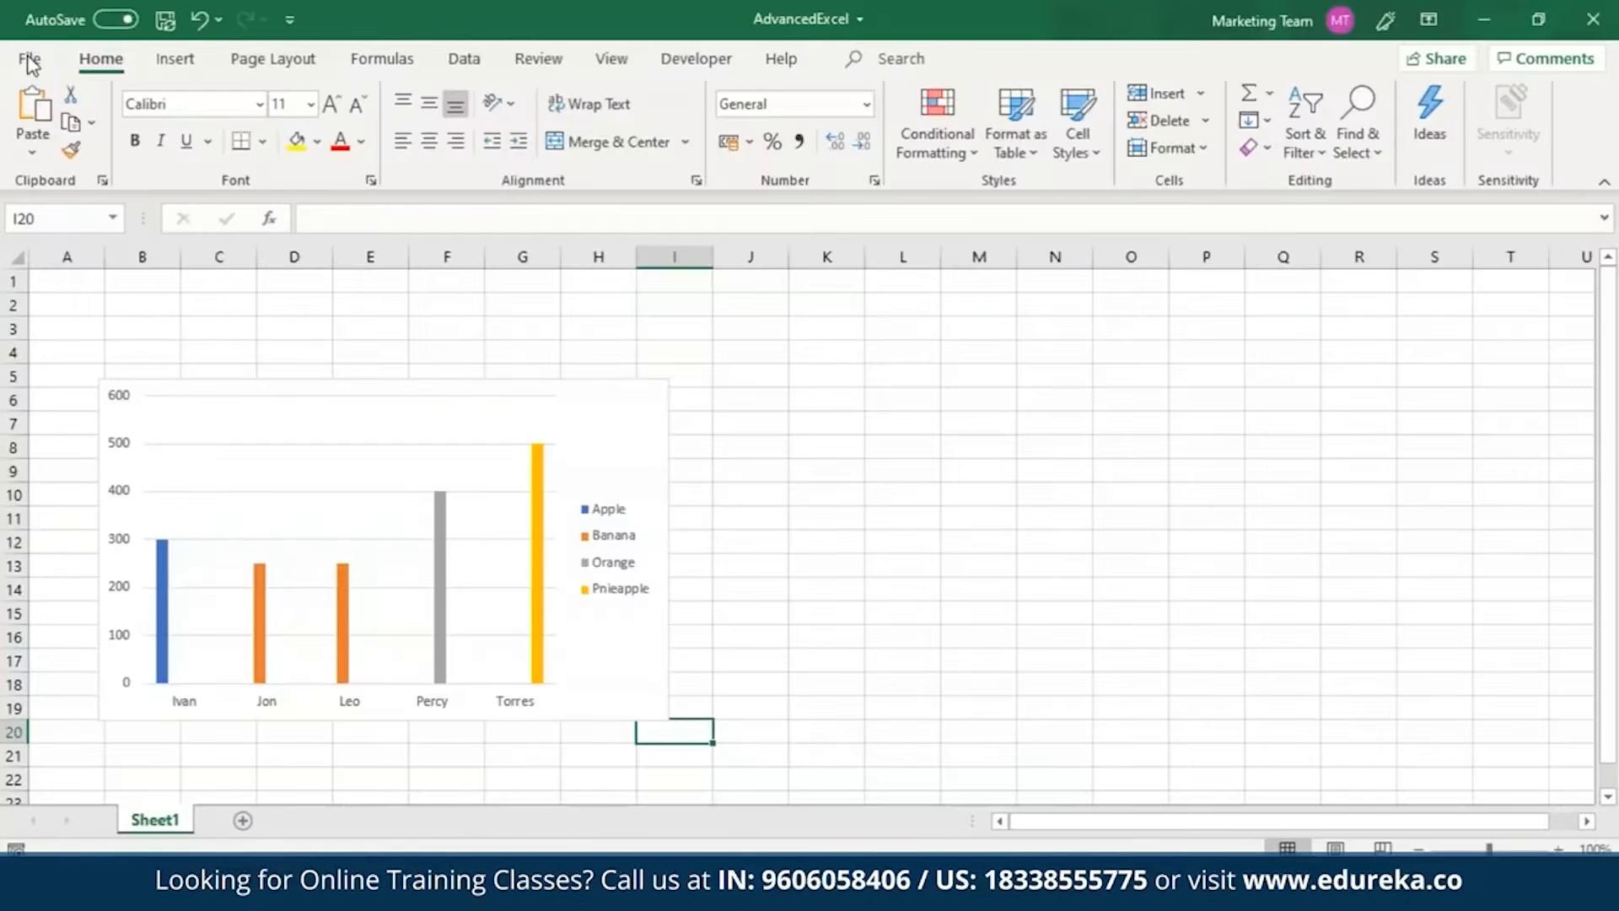
click(166, 18)
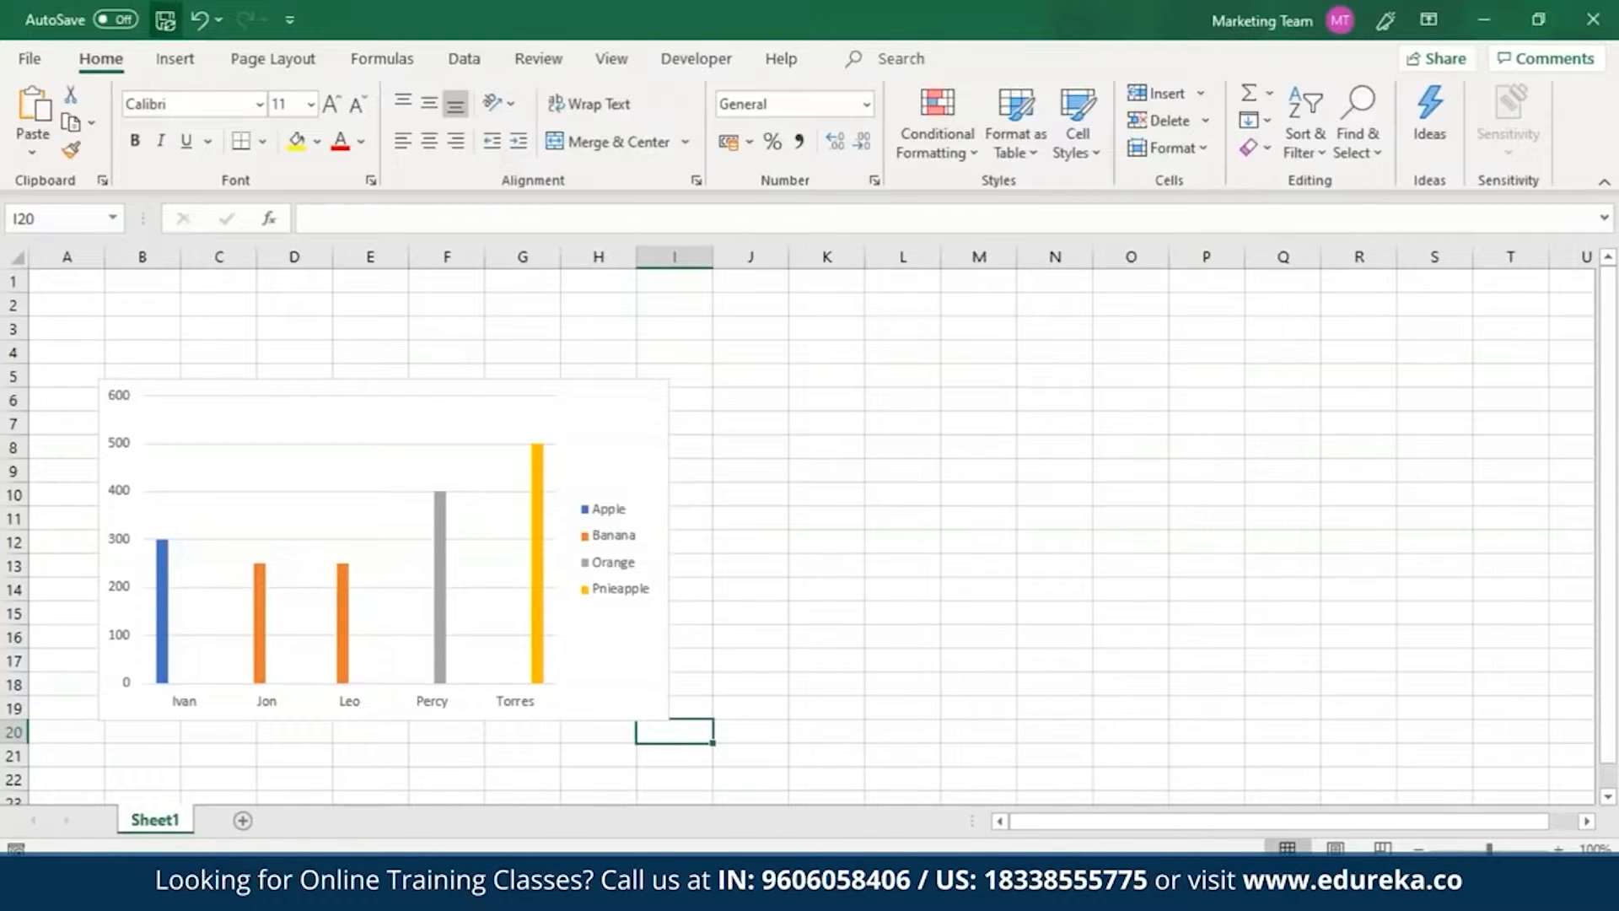
click(1592, 21)
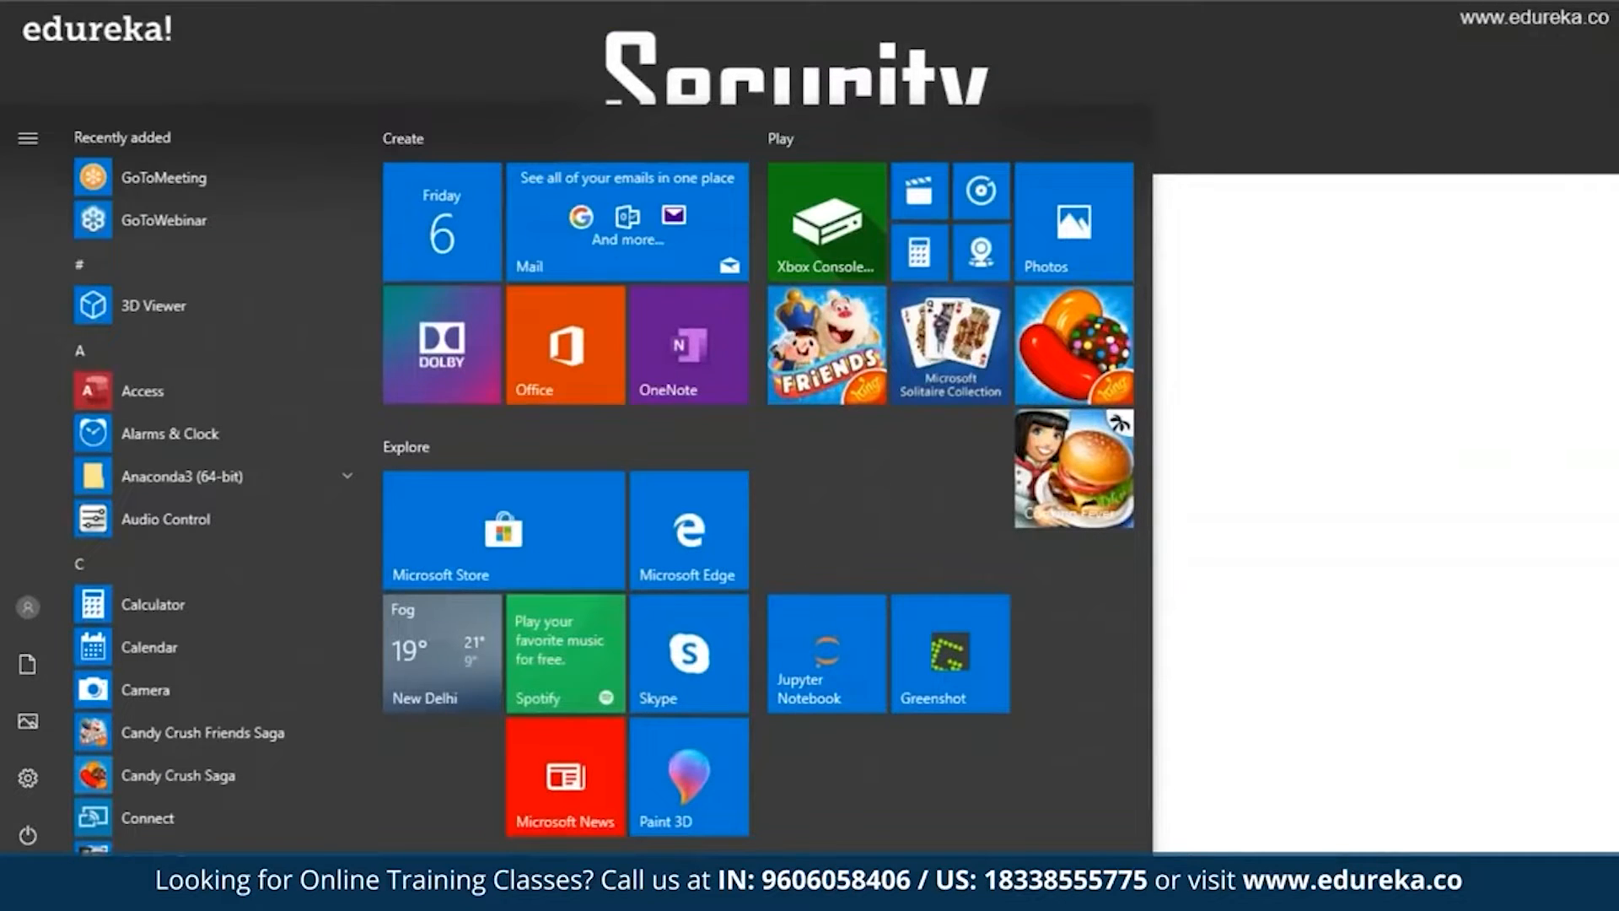
Search Windows for Excel and open the recent file AdvancedExcel.
text(A)
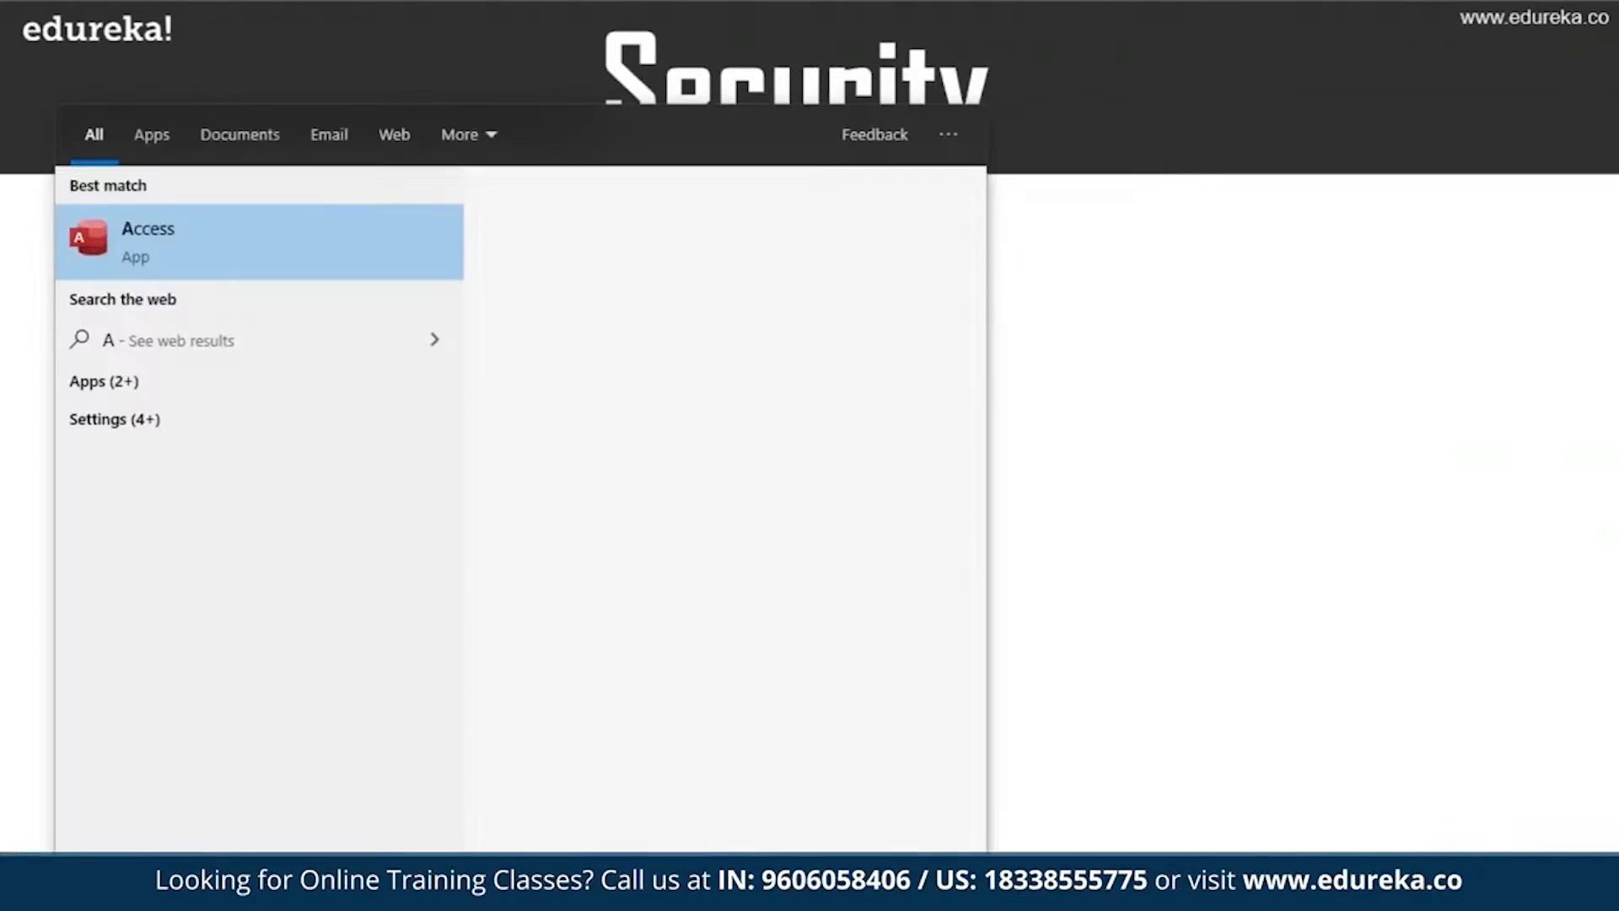
key(BackSpace)
text(Excel)
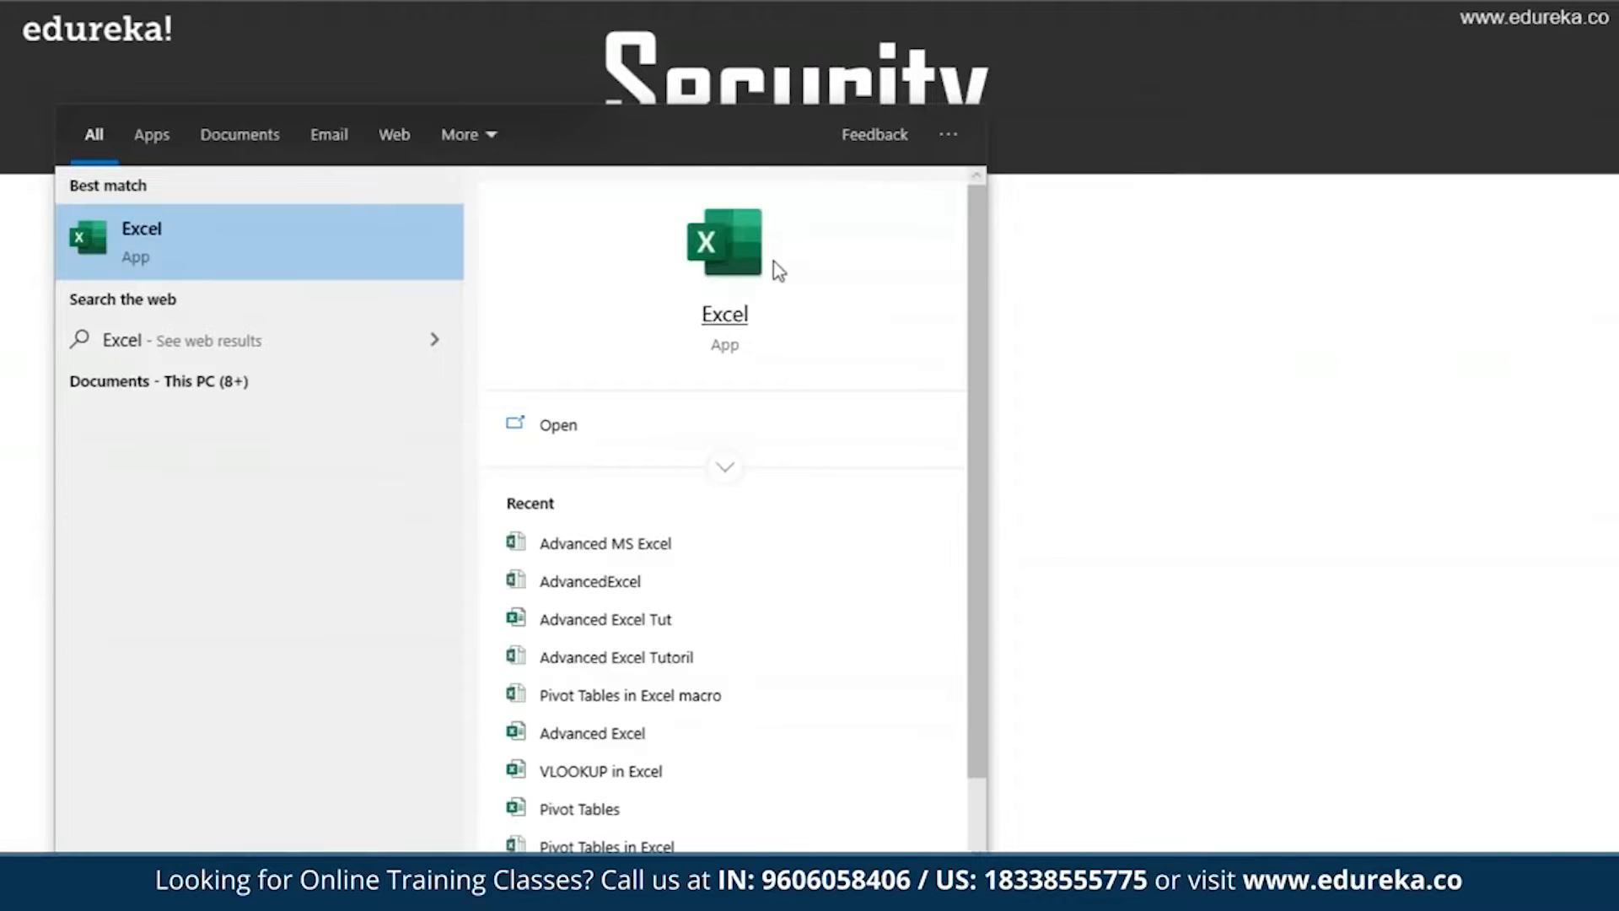
click(628, 582)
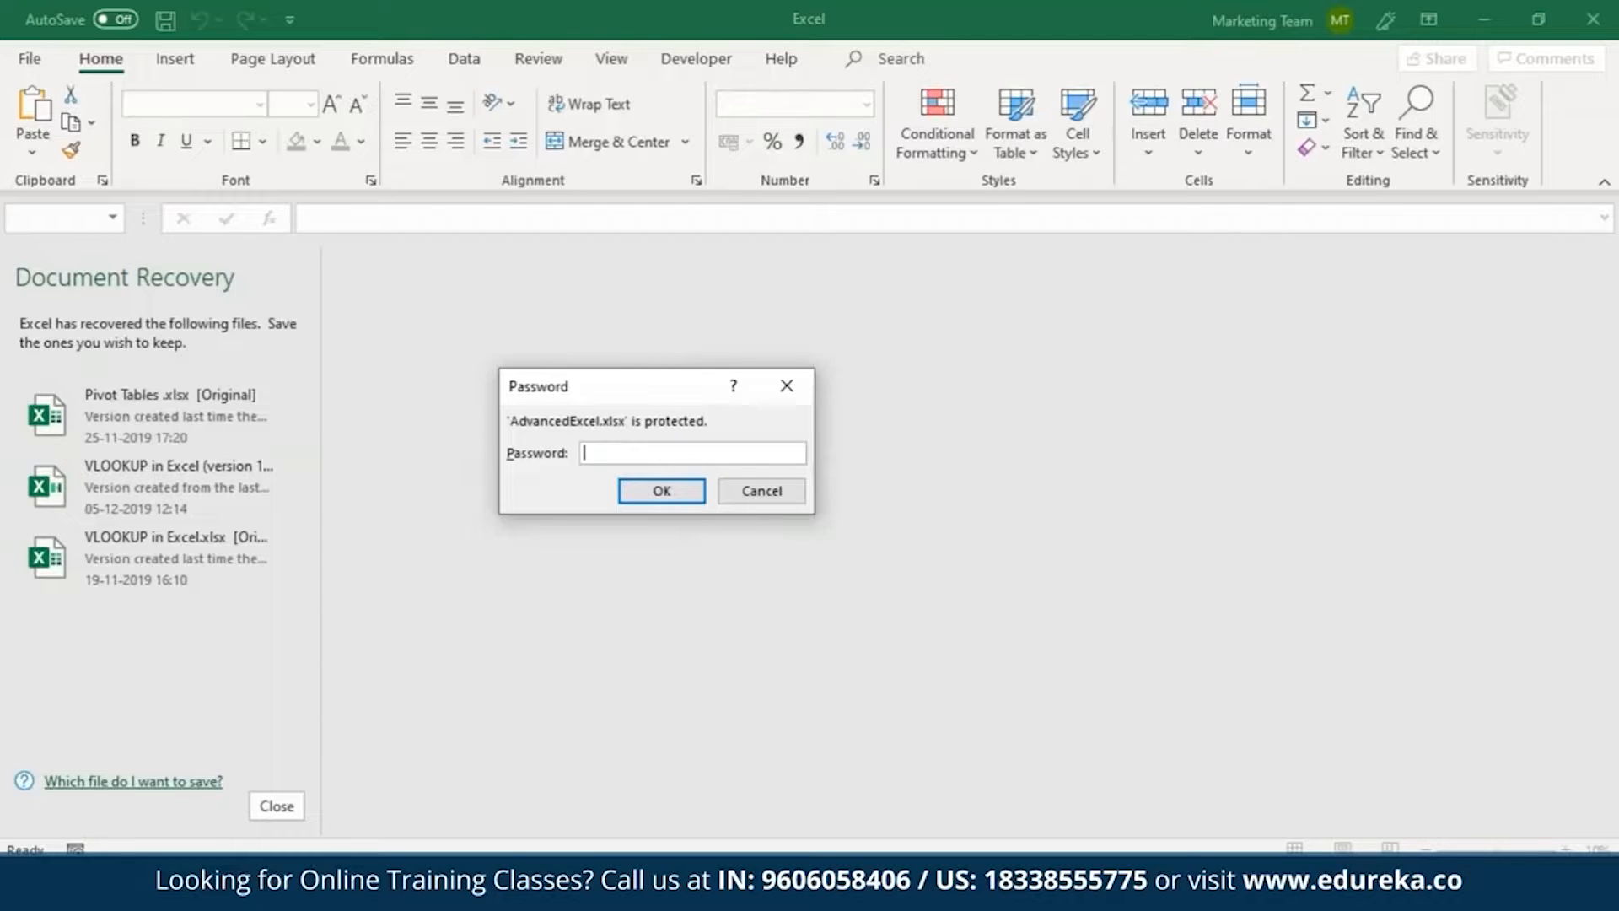
Unlock the AdvancedExcel workbook with its password and dismiss the list of recovered documents.
text(***********)
click(668, 494)
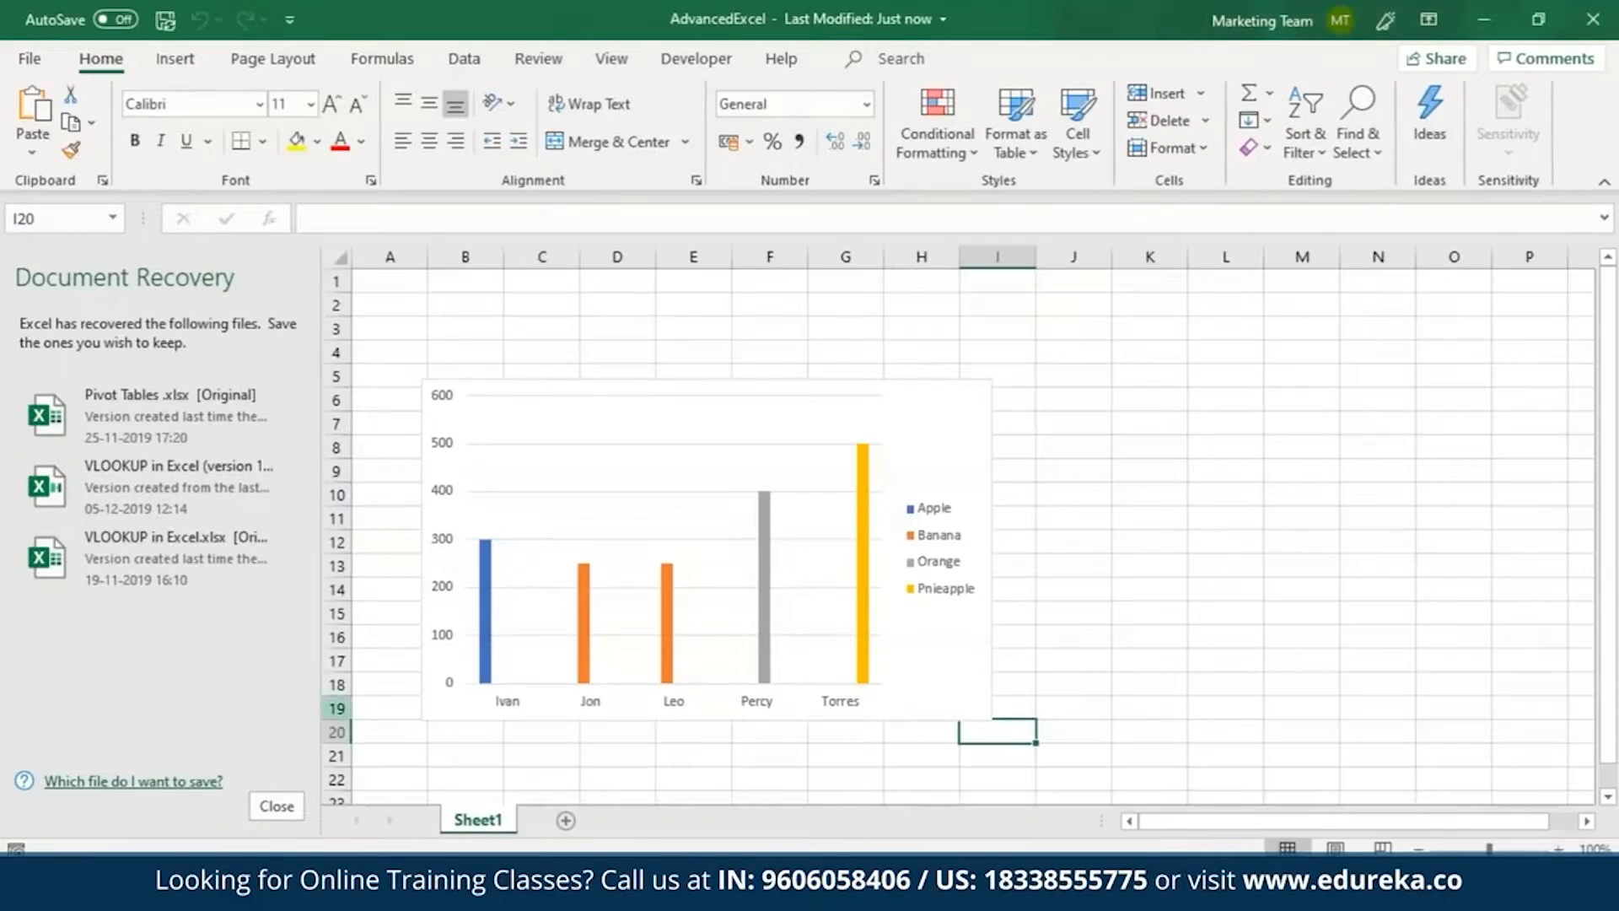
click(294, 811)
click(394, 315)
click(606, 368)
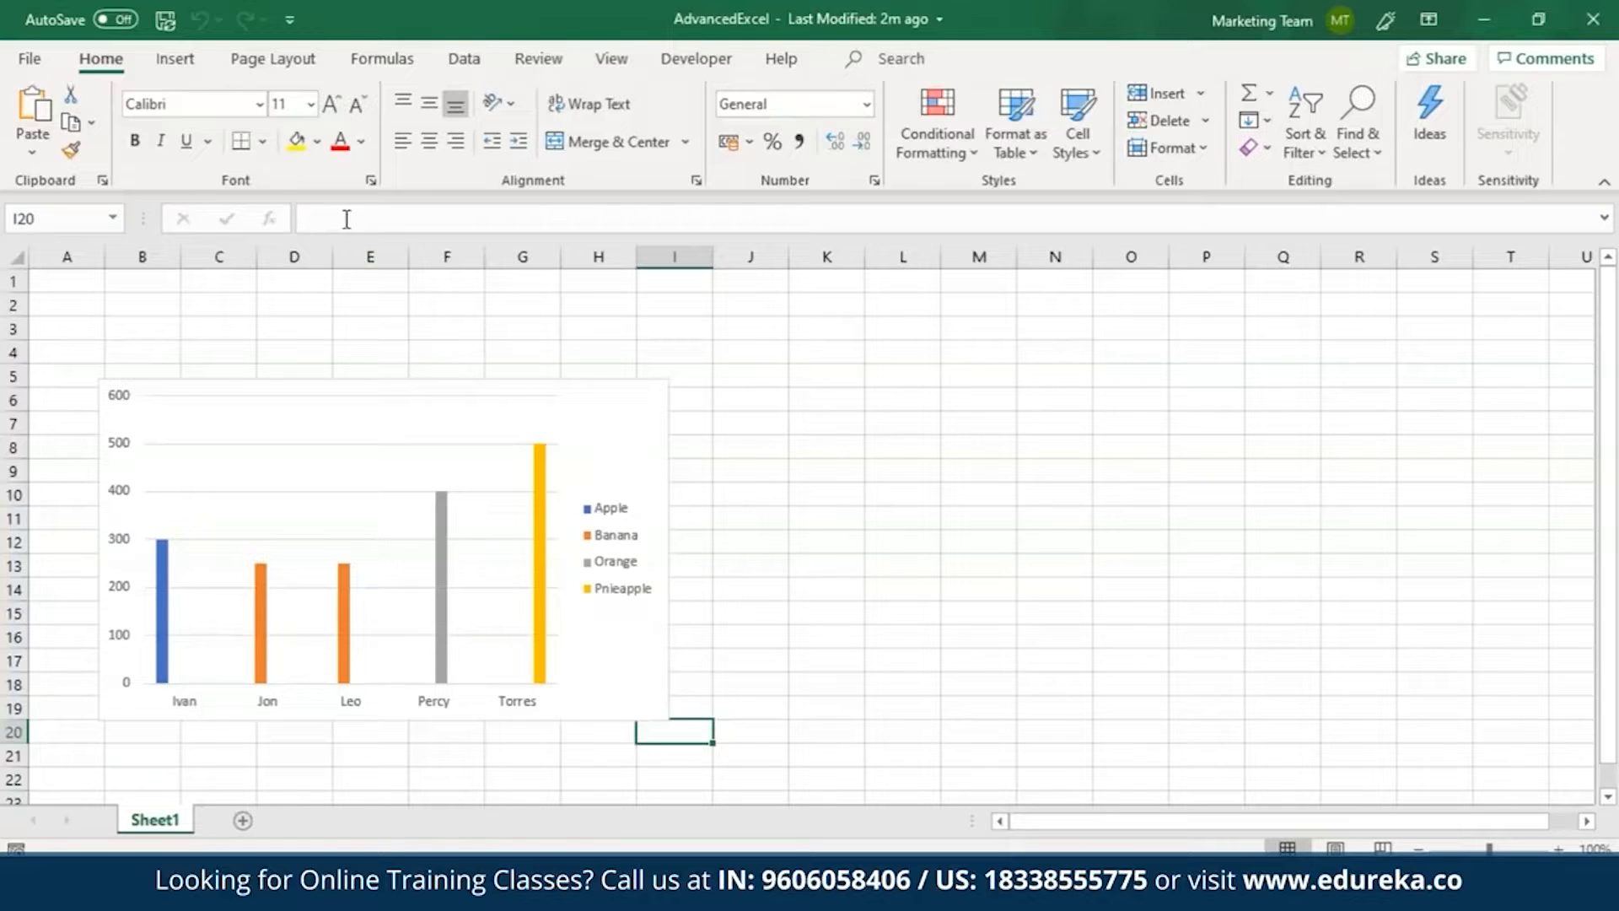
Turn off the Locked protection setting for cells F1:H2 on Sheet1.
drag(426, 304, 573, 279)
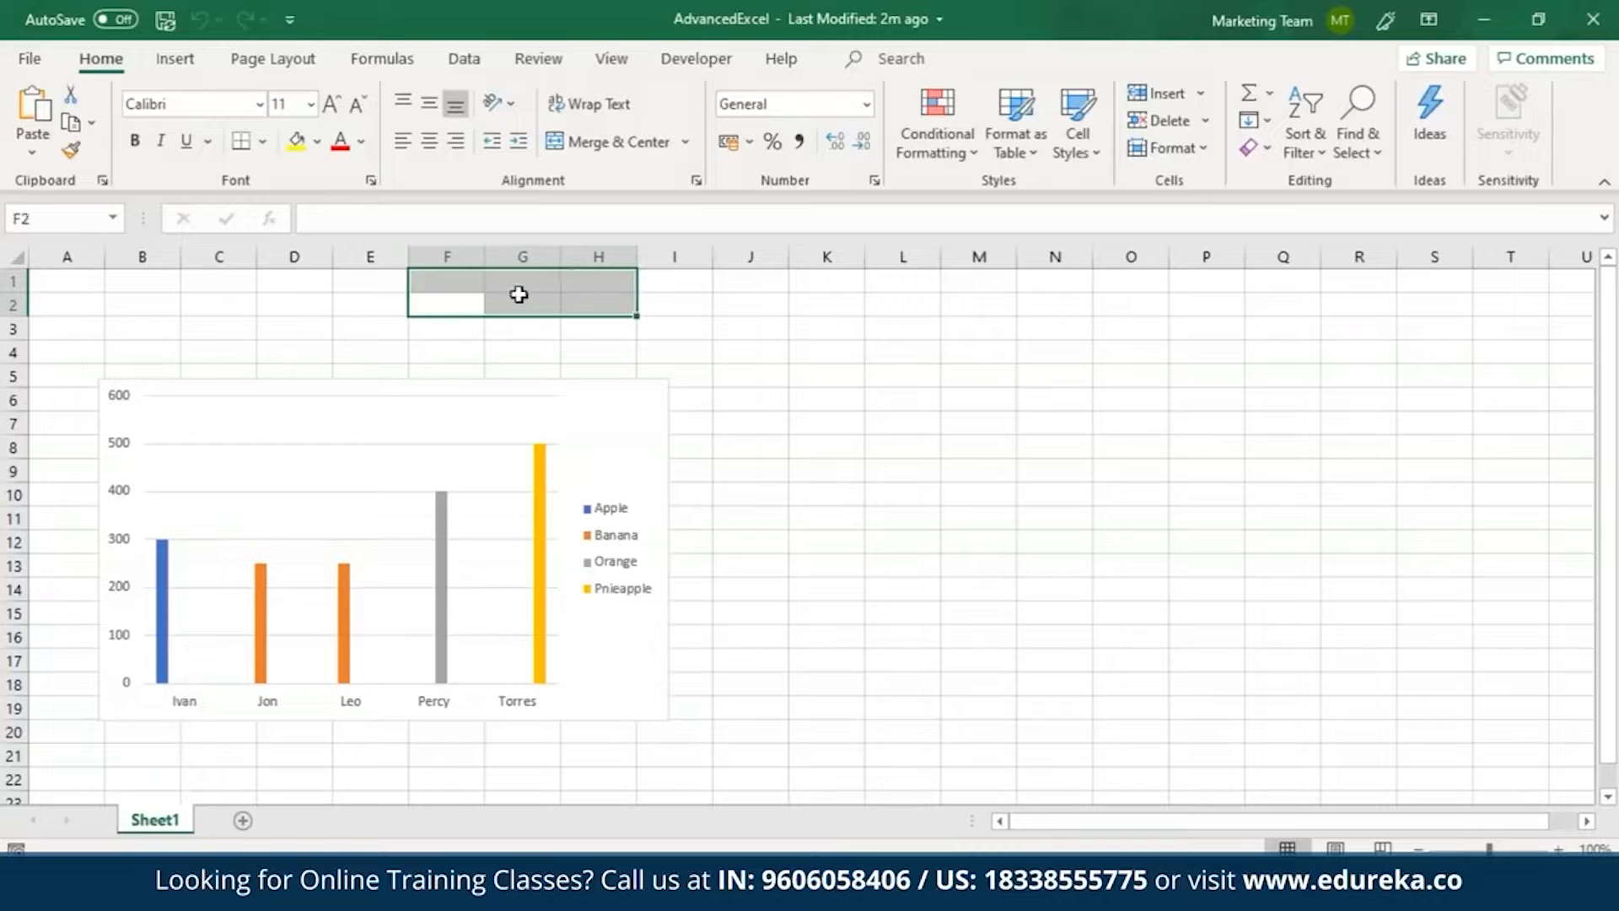
click(371, 180)
click(721, 218)
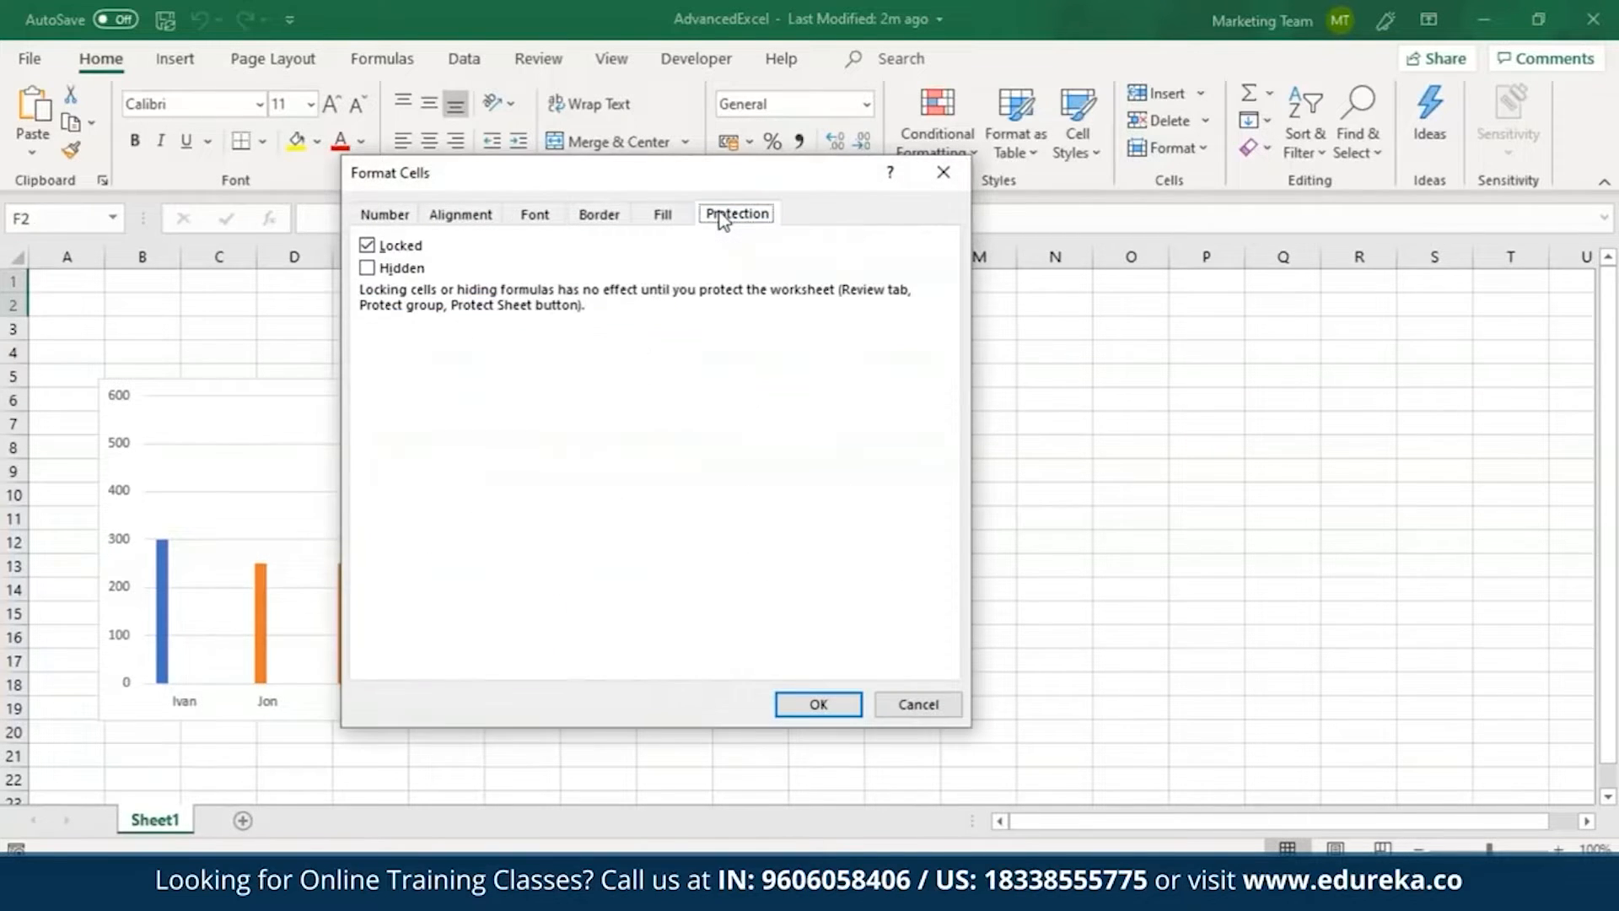
click(368, 246)
click(839, 707)
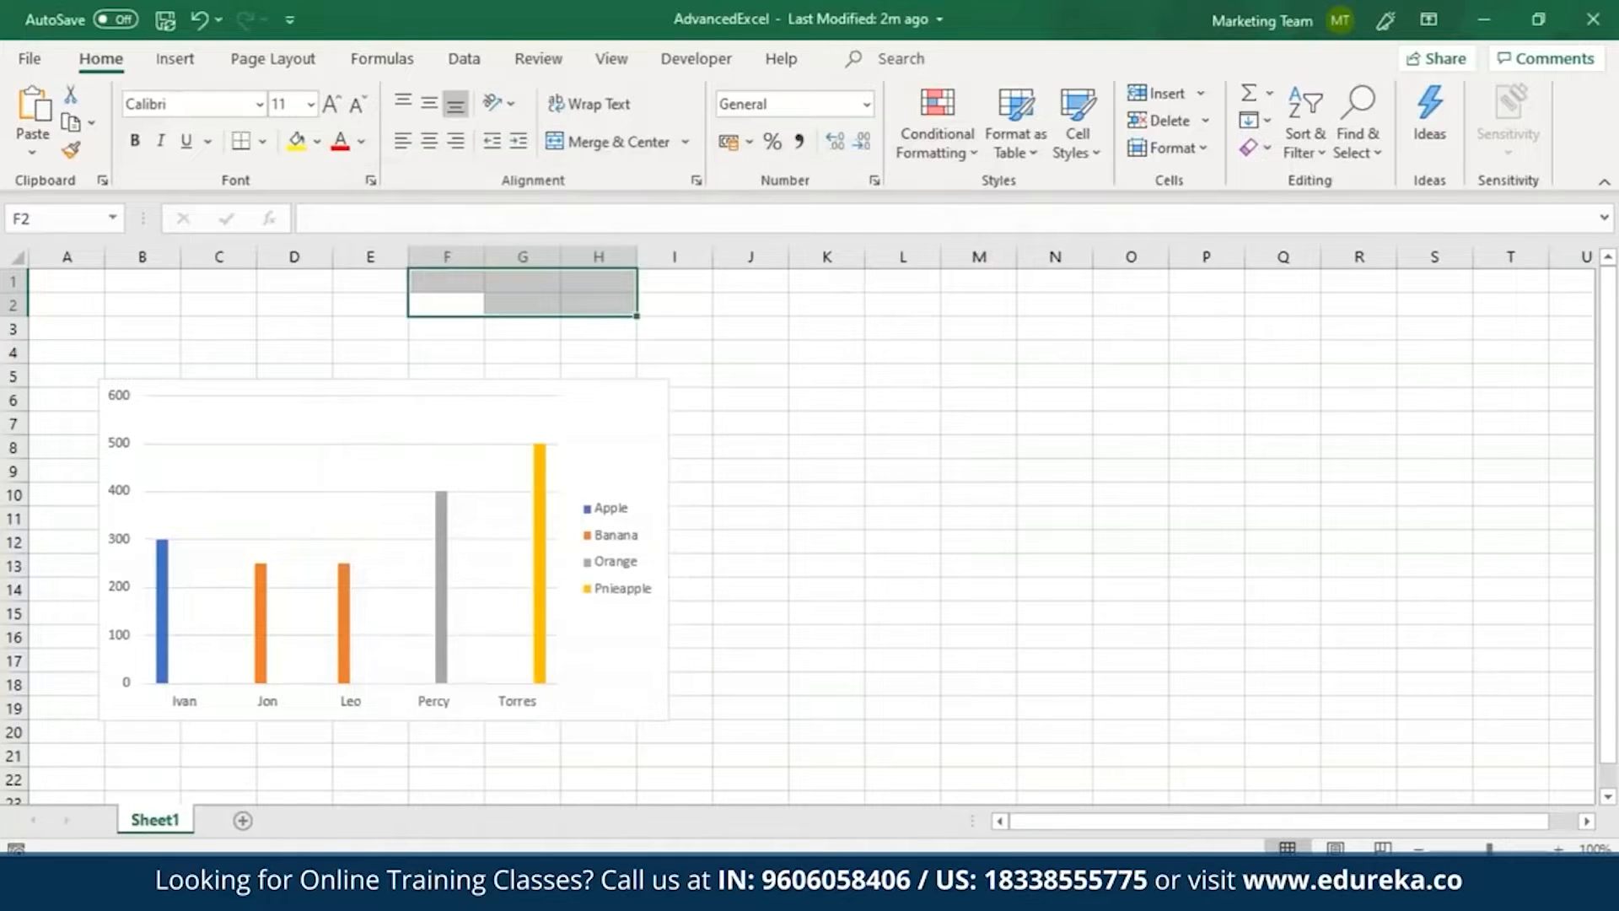
Protect Sheet1 with a password, keeping the default permissions, and re-enter the password to confirm it.
click(531, 62)
click(926, 166)
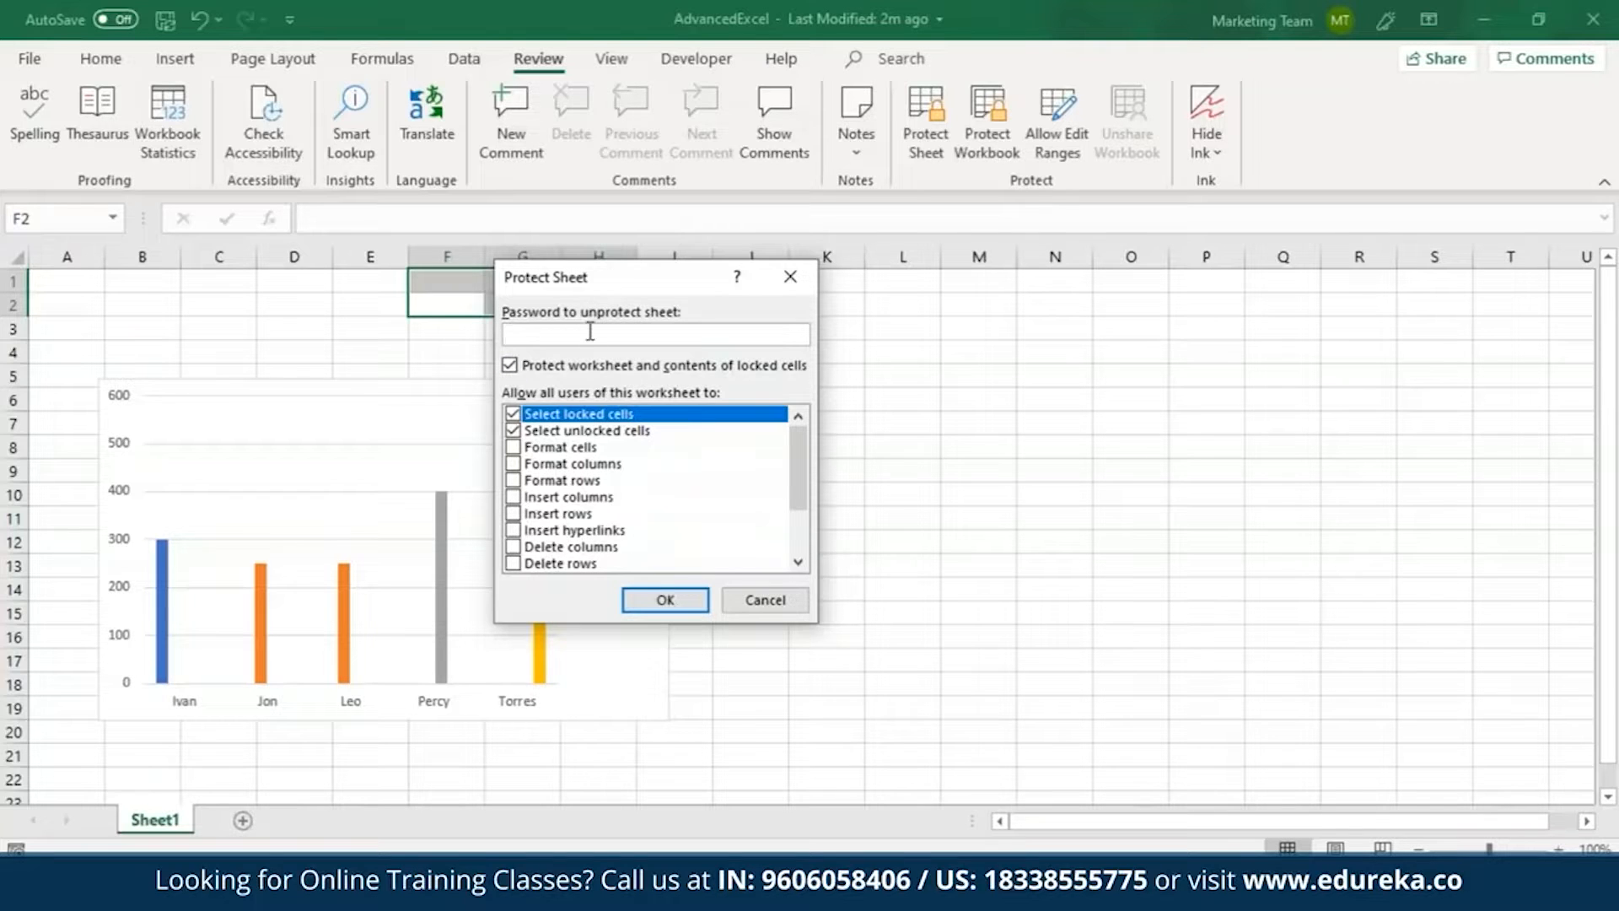
text(123456789)
click(672, 600)
text(12345678)
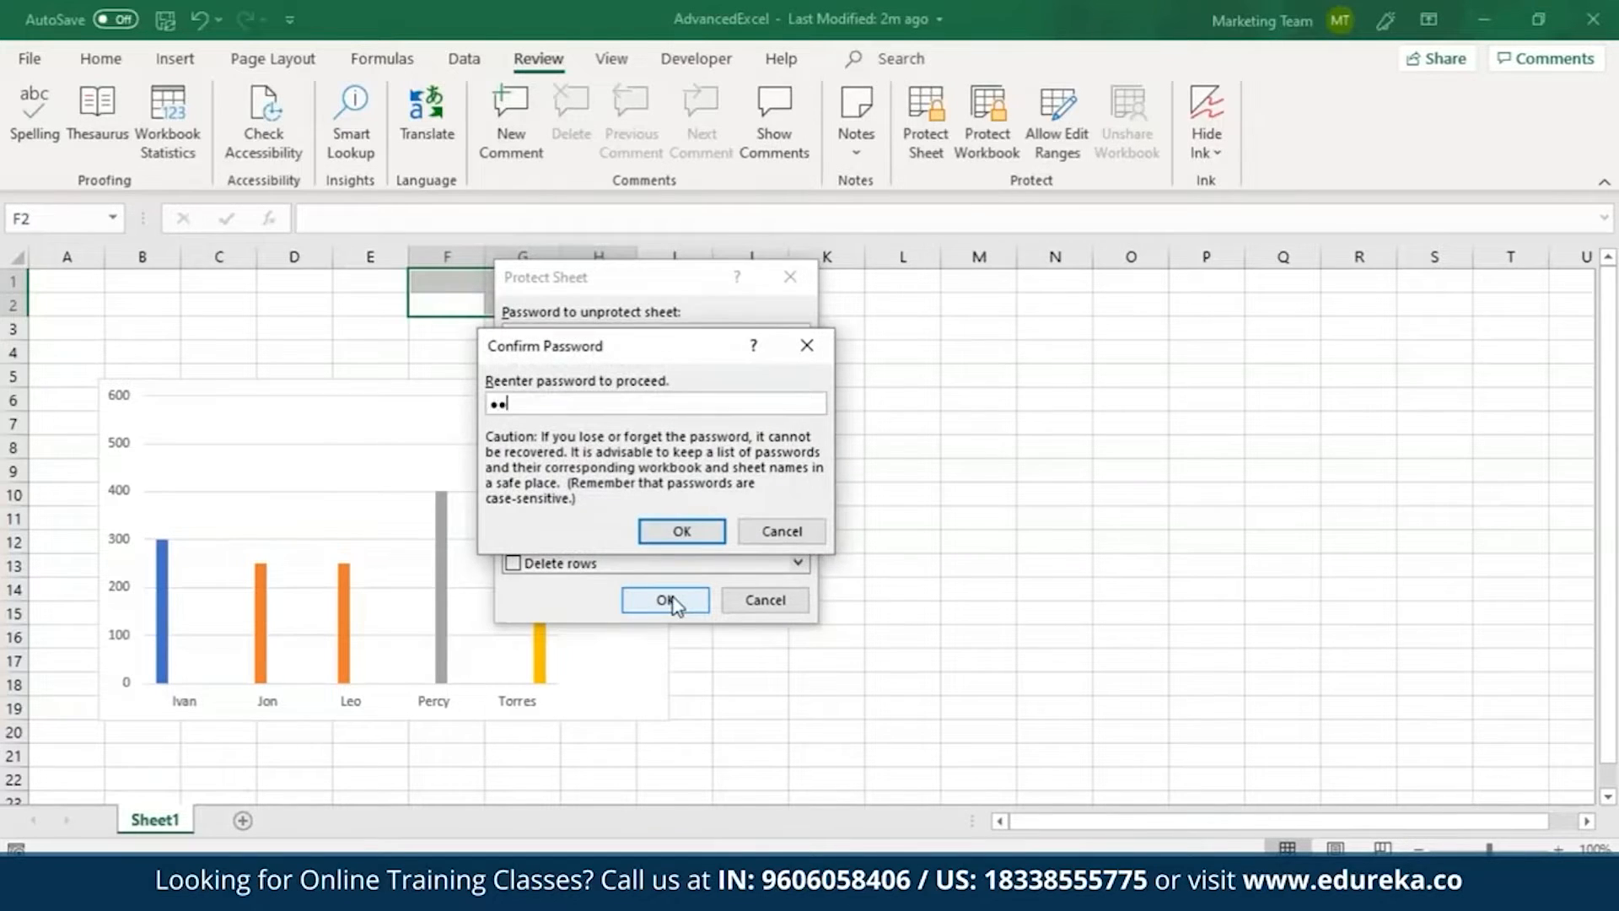
text(9)
click(694, 539)
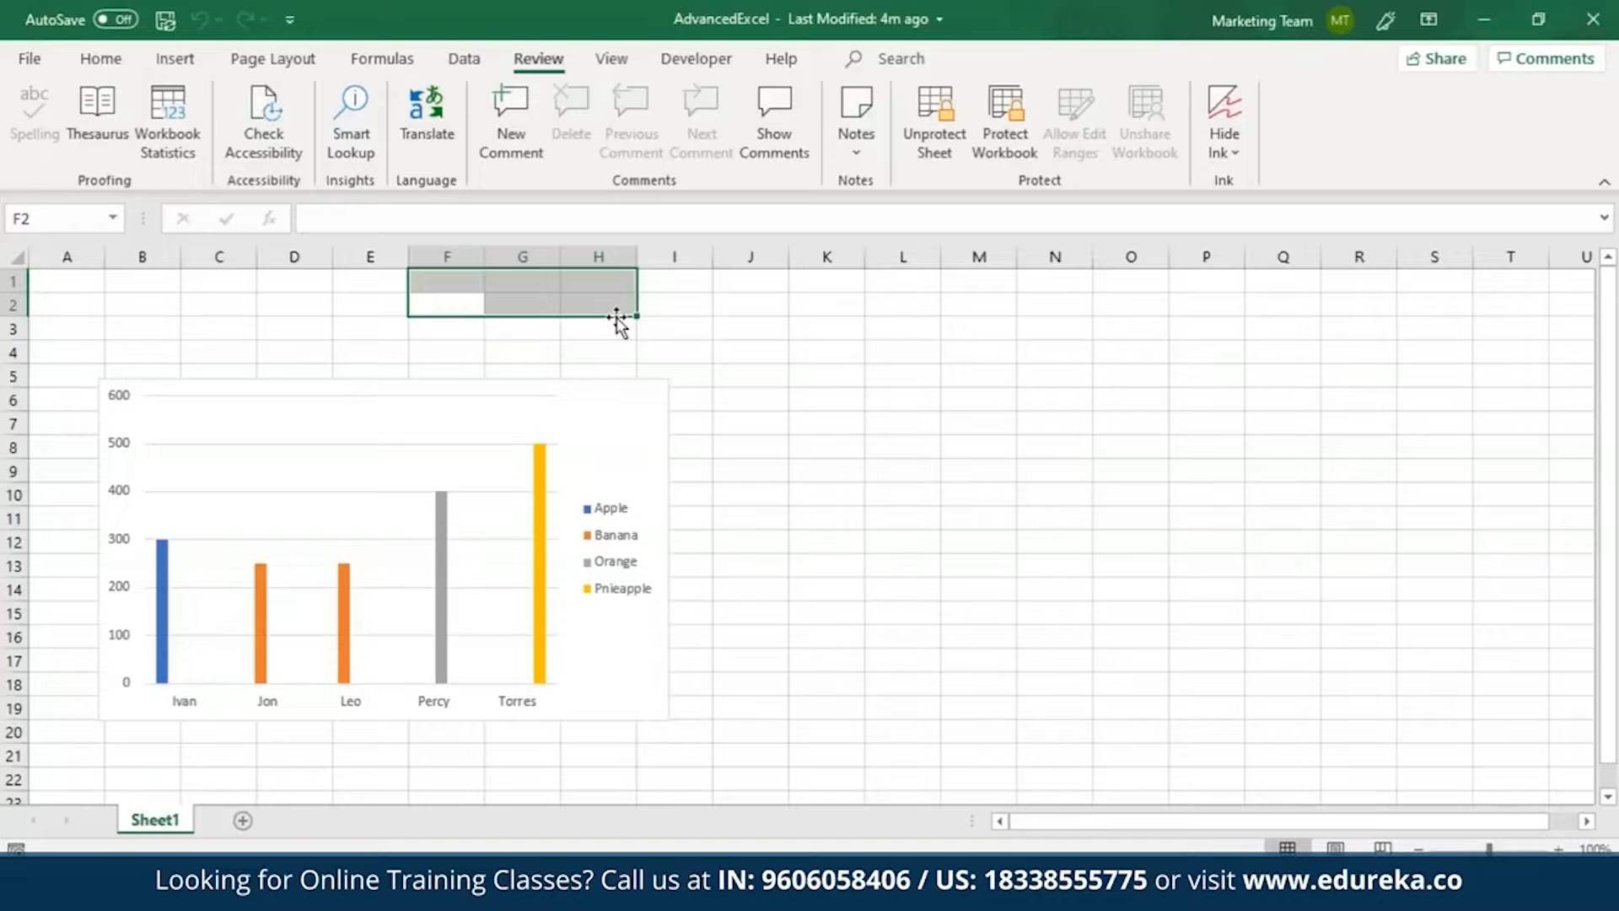
Unprotect Sheet1 by entering the sheet password.
click(928, 152)
text(12345678910)
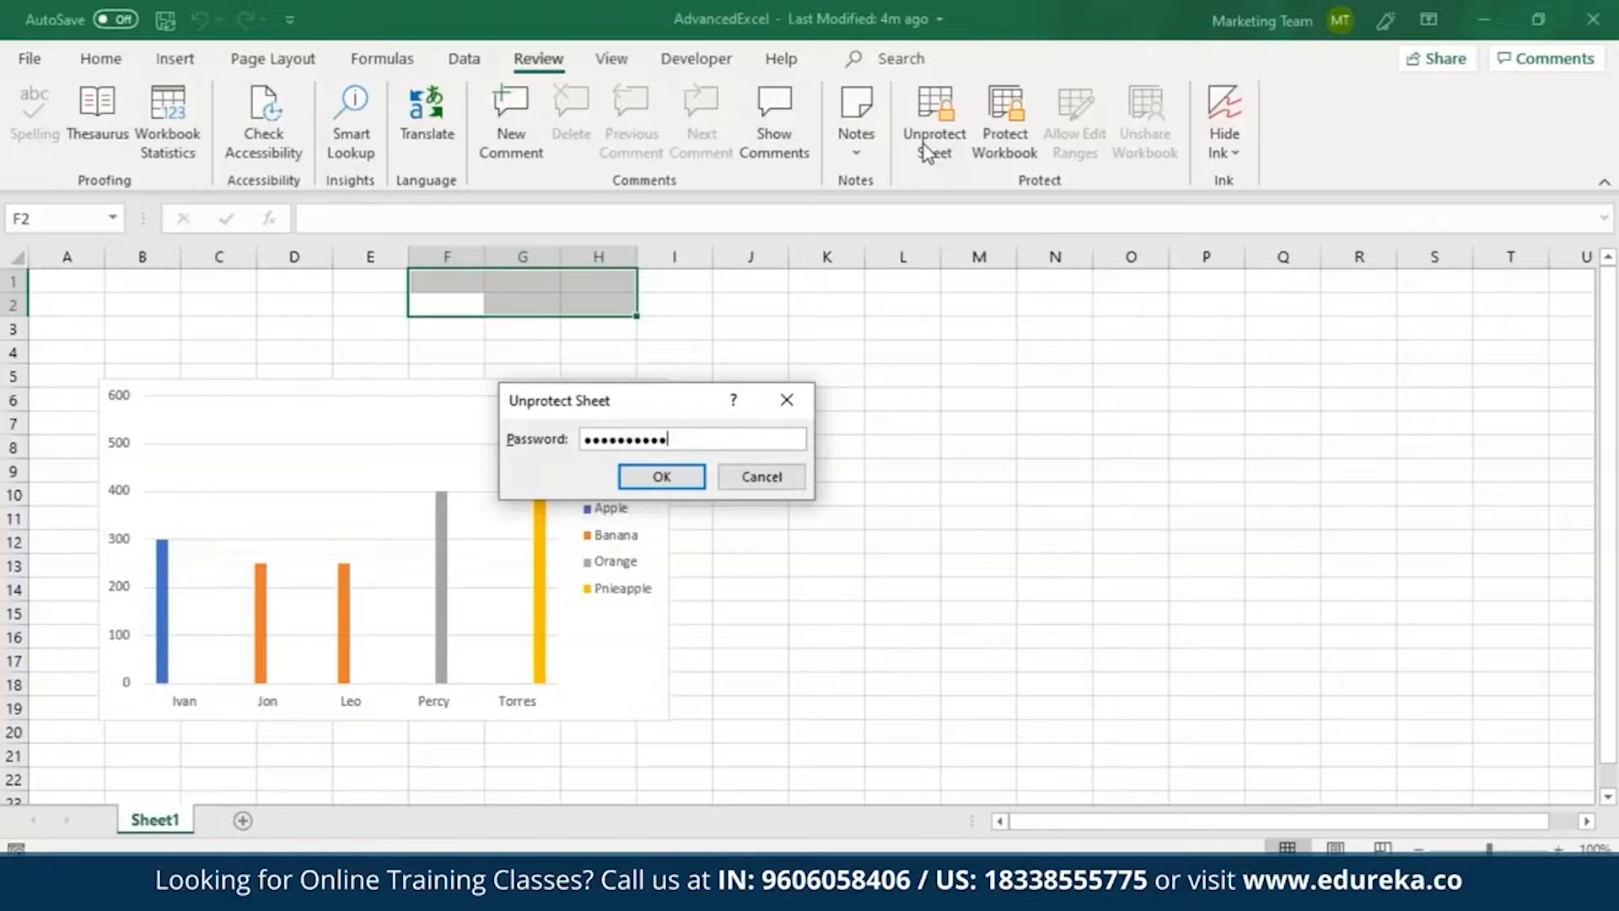
key(Return)
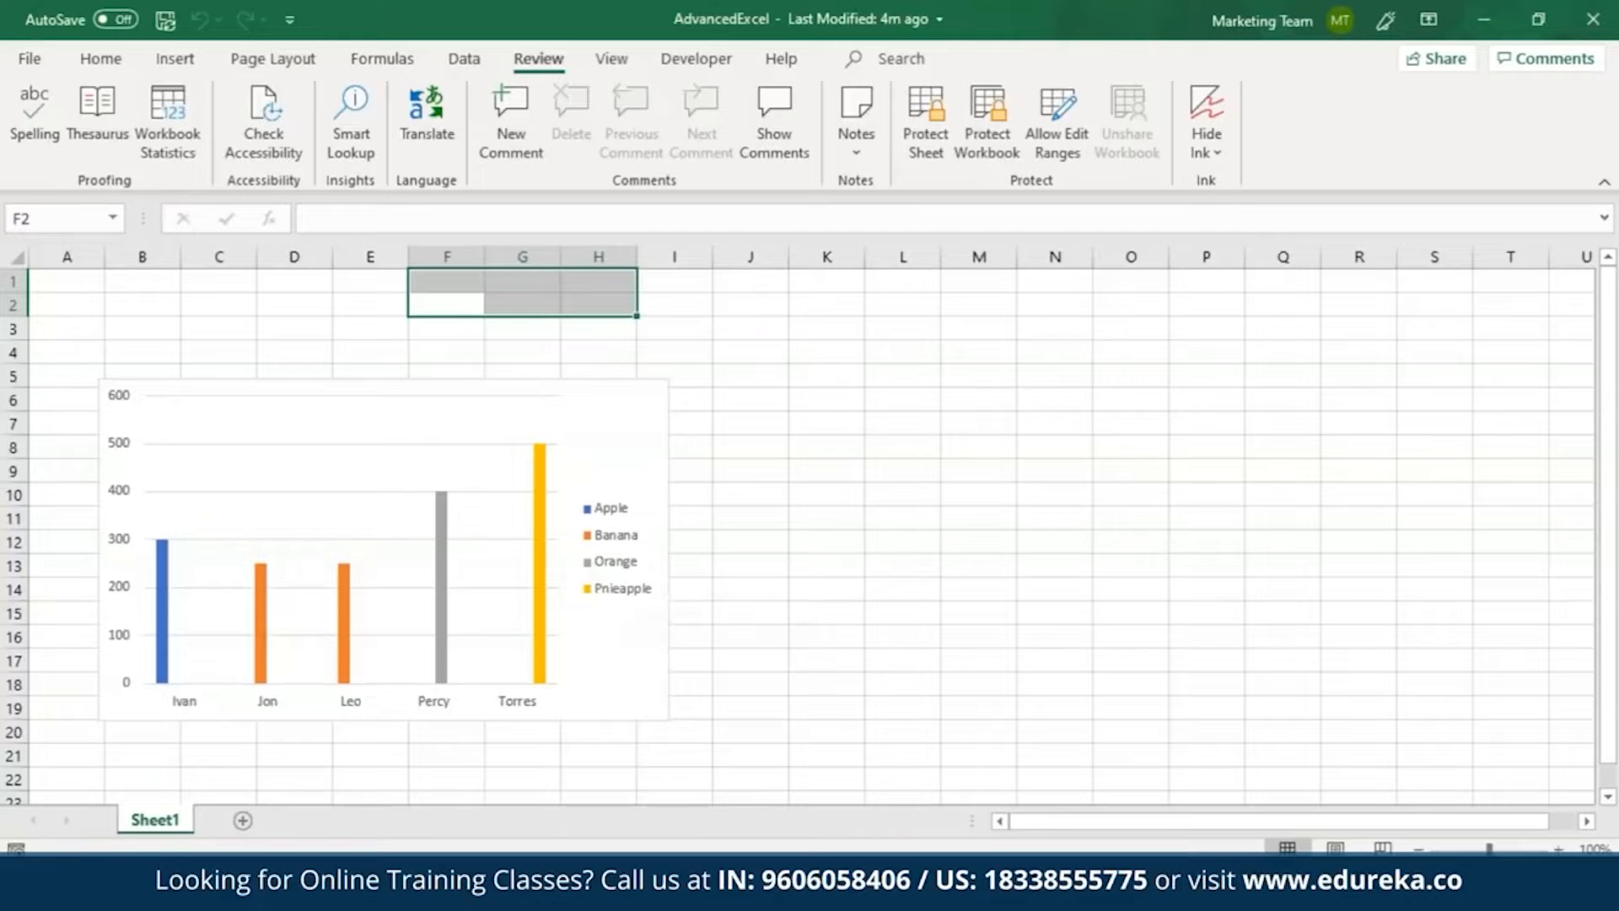
Add a second worksheet and protect the workbook structure with a confirmed password.
click(243, 820)
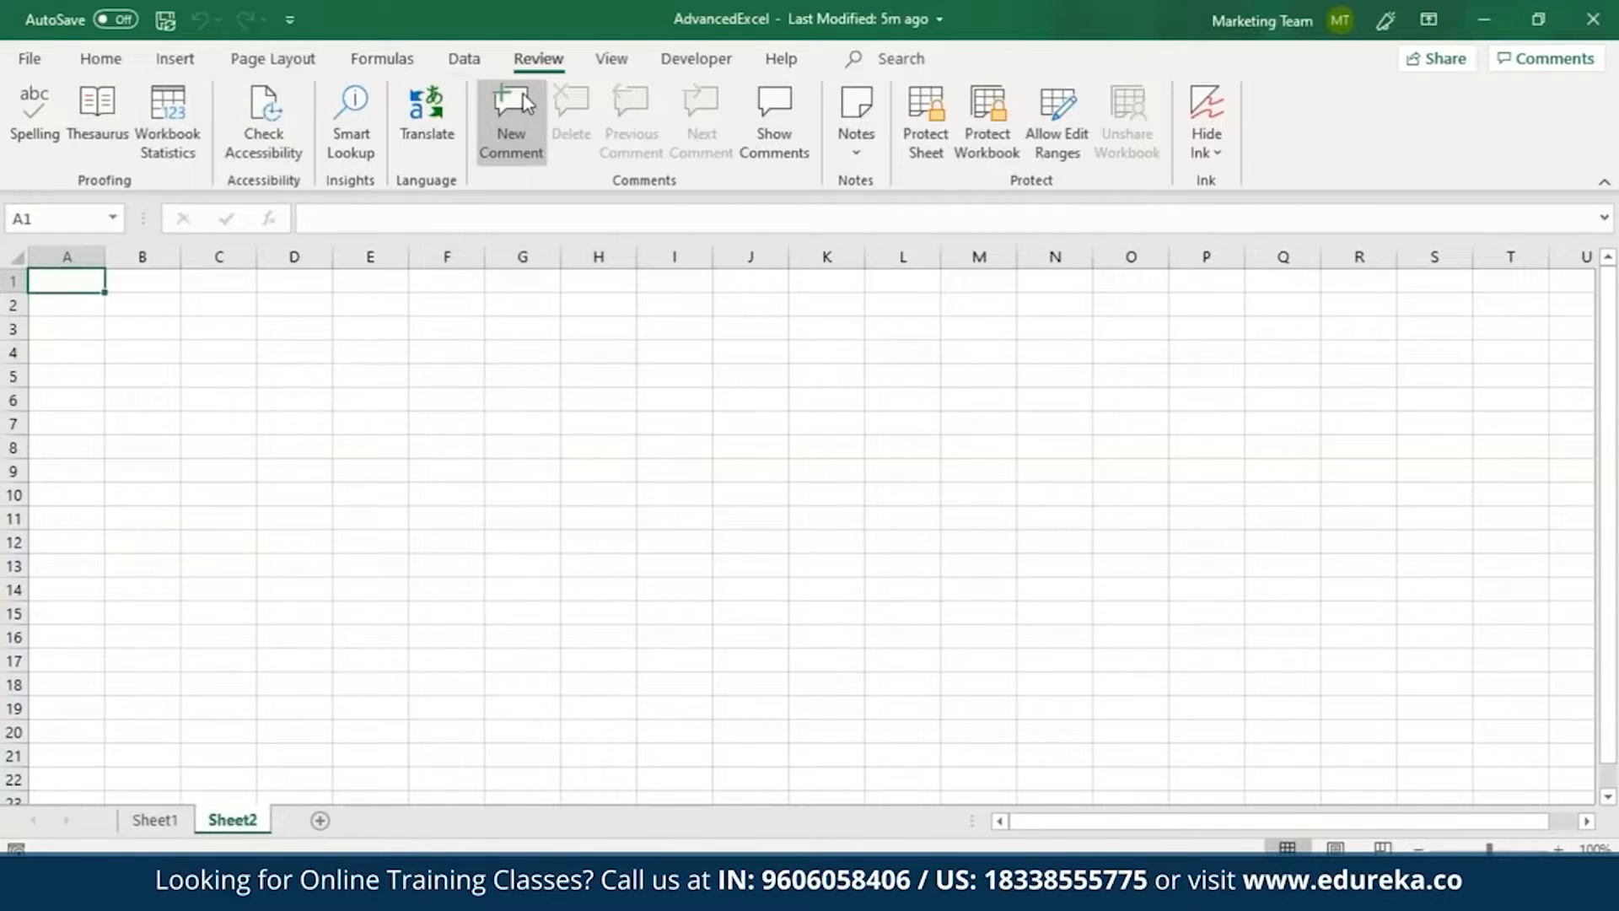
click(984, 123)
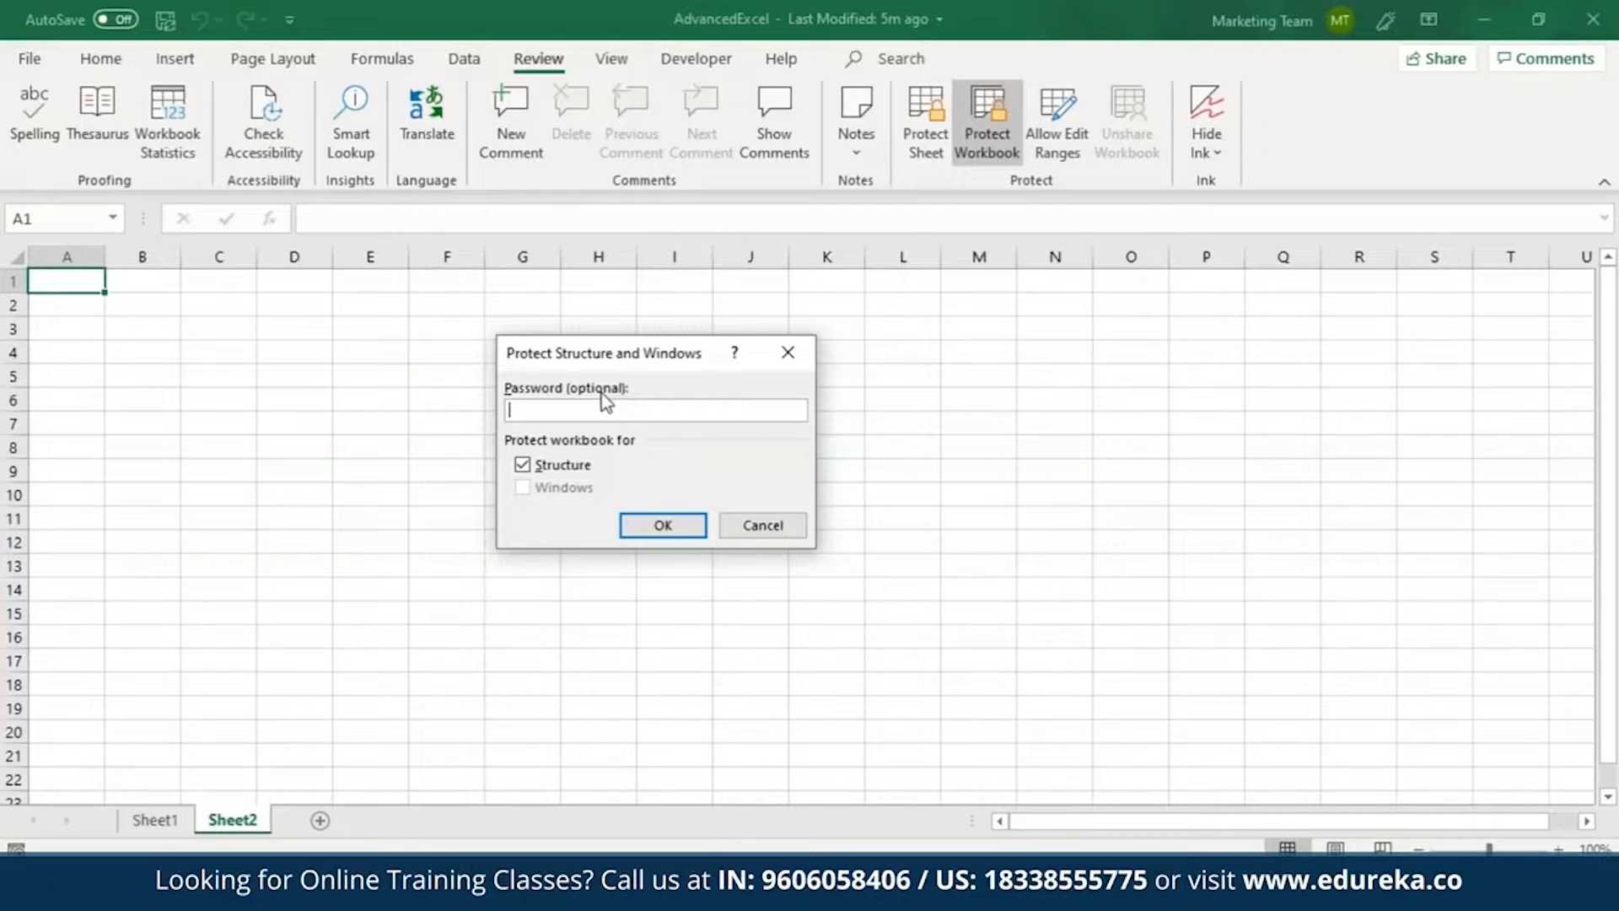
text(*********)
click(661, 535)
text(*********)
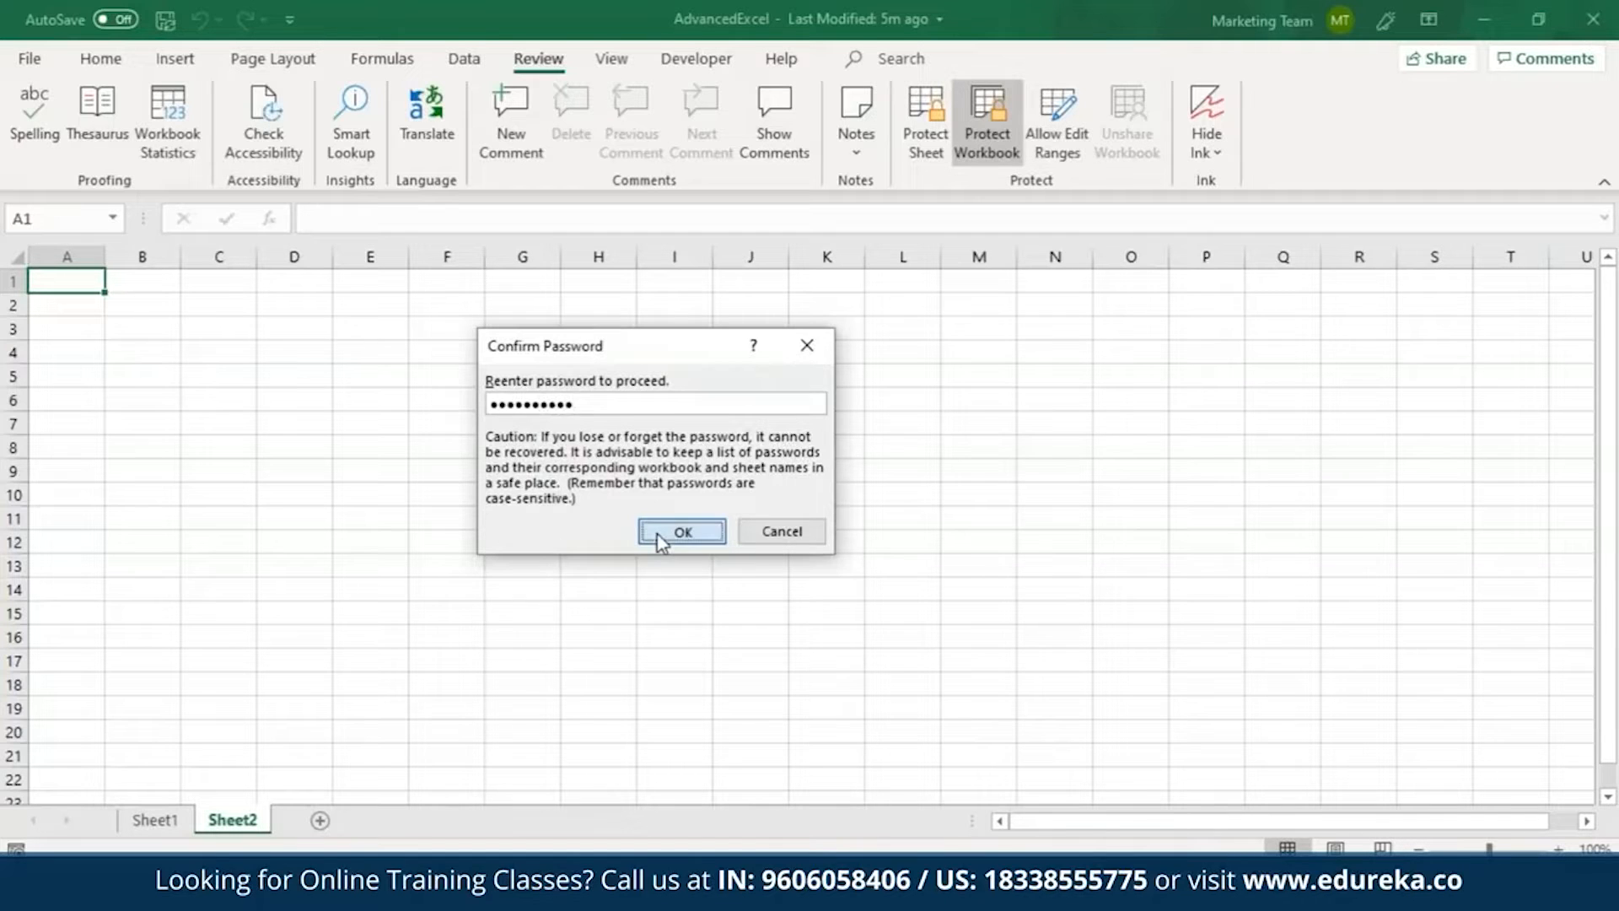
click(657, 536)
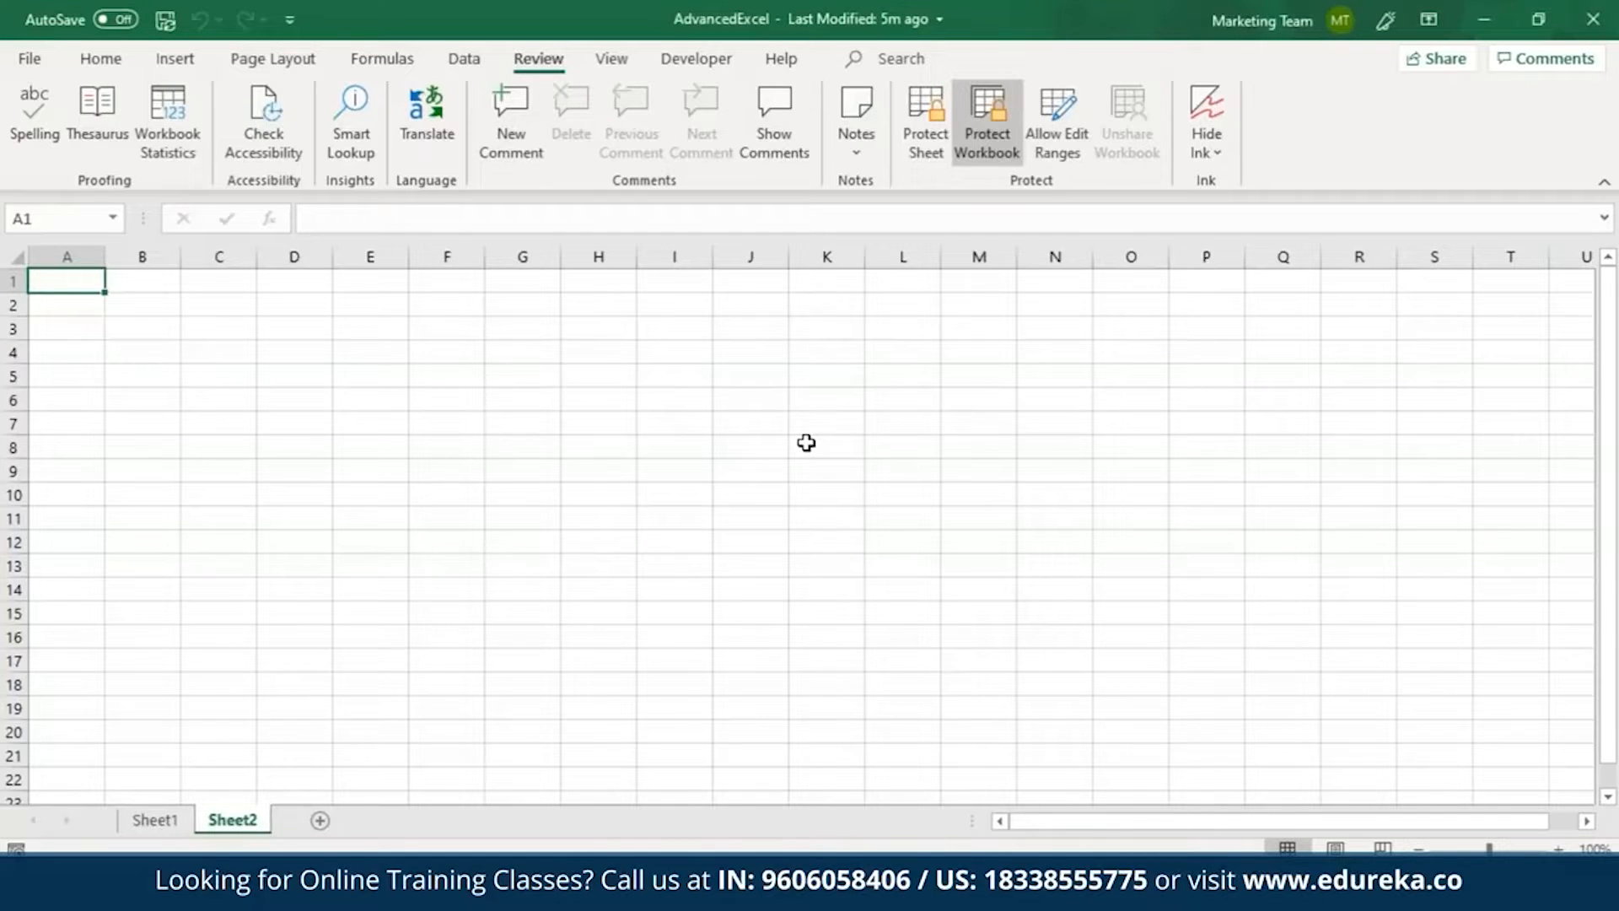
Check which sheet commands are available for Sheet2, and unprotect the workbook structure with its password.
right_click(233, 824)
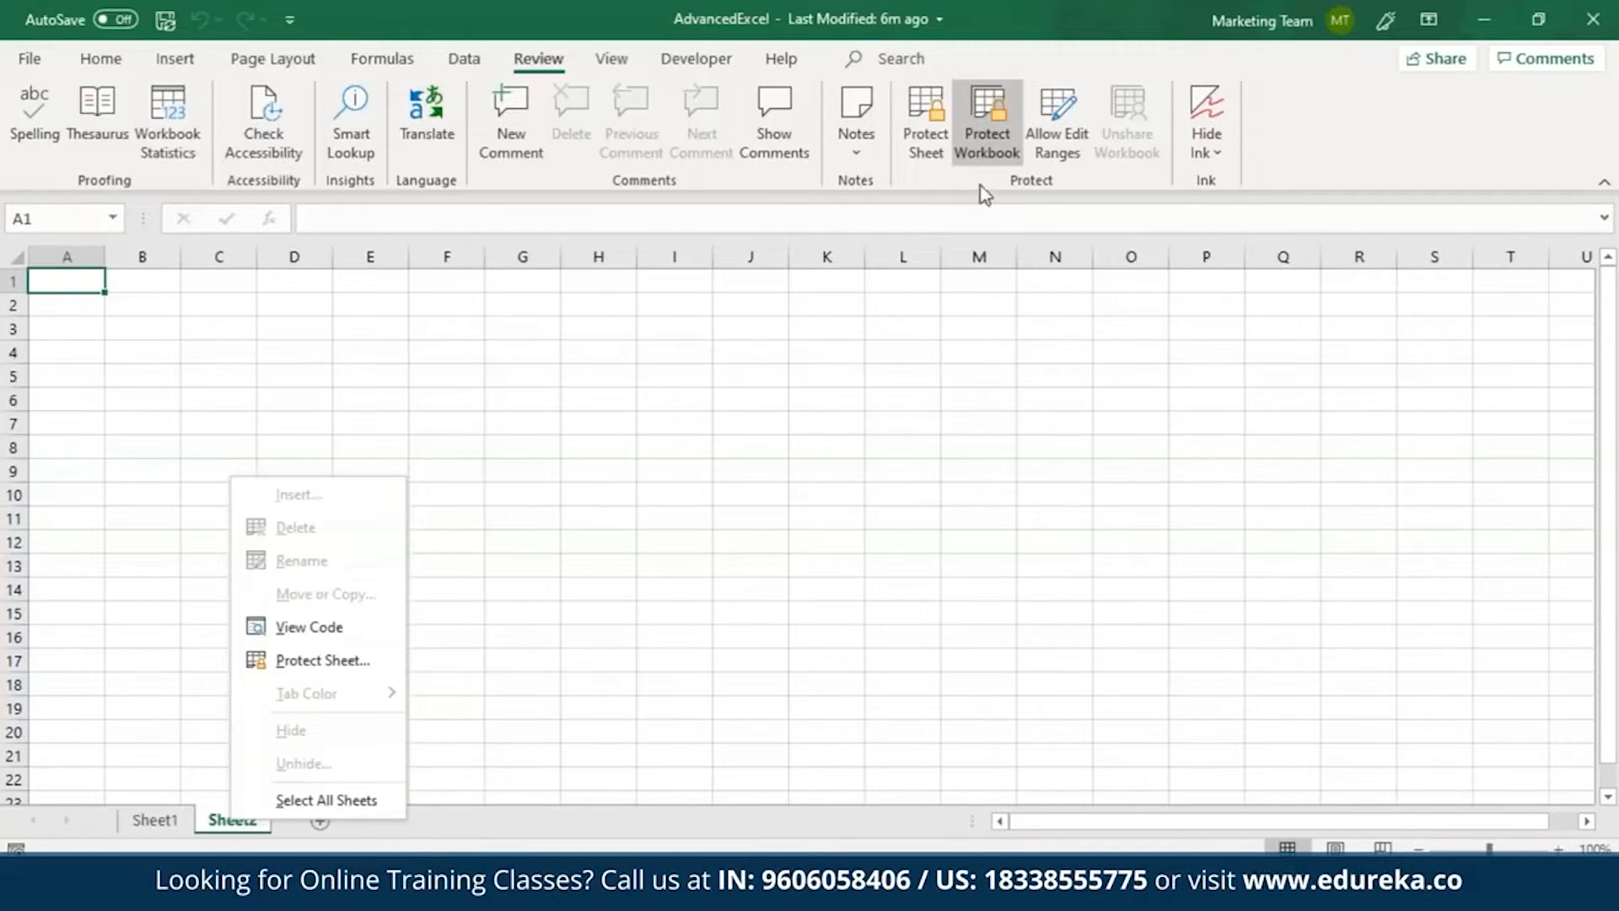
click(987, 160)
text(1234567890)
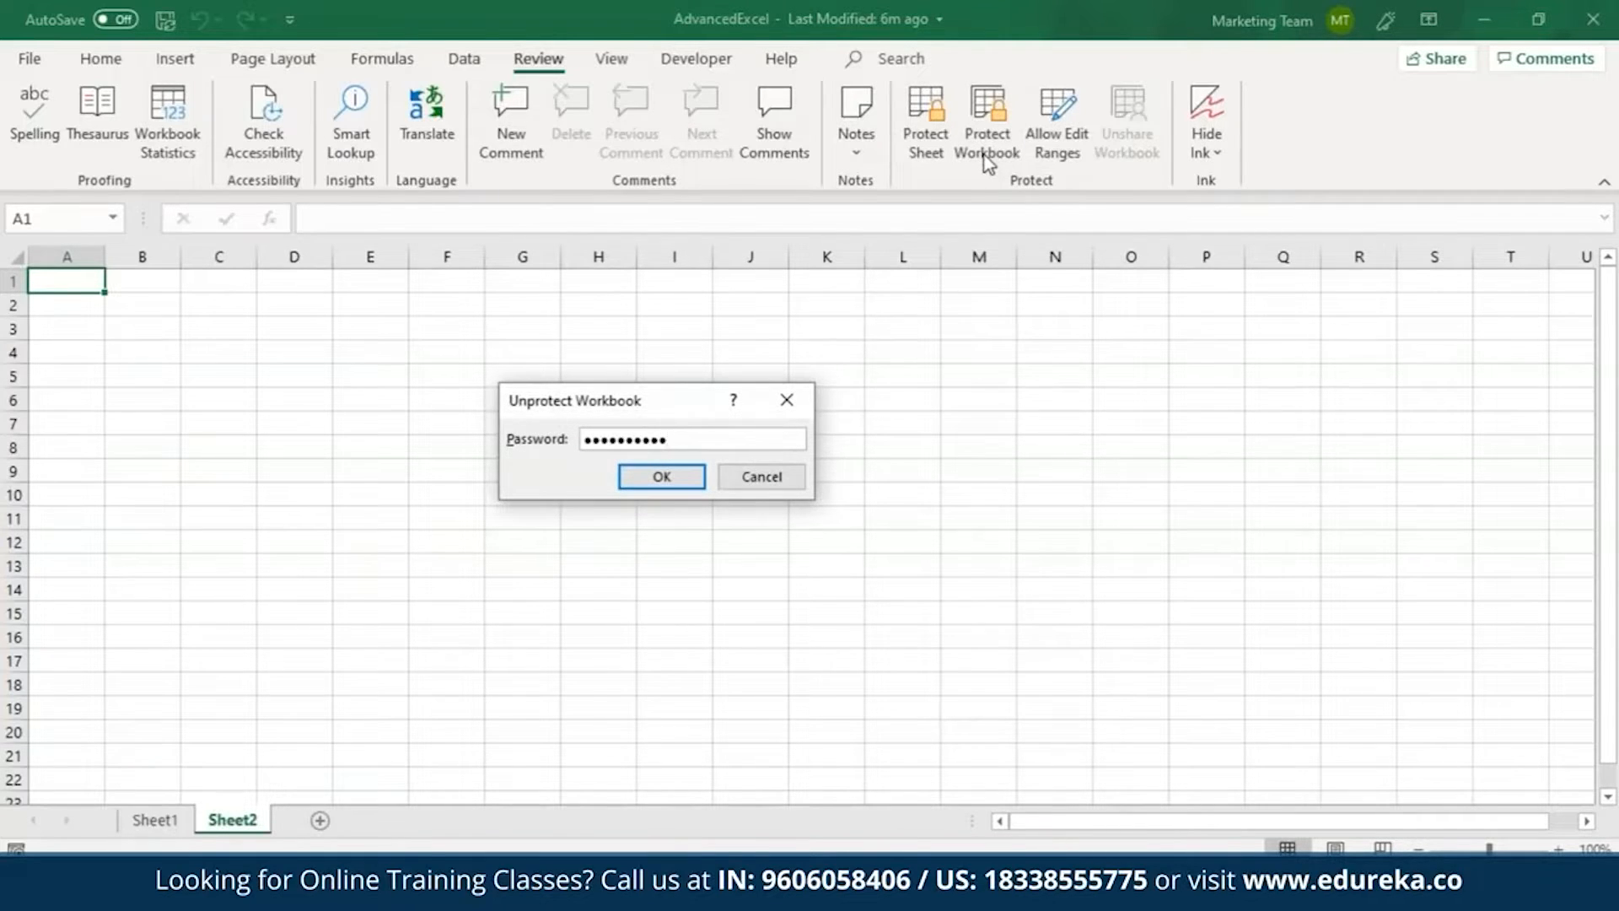
key(Return)
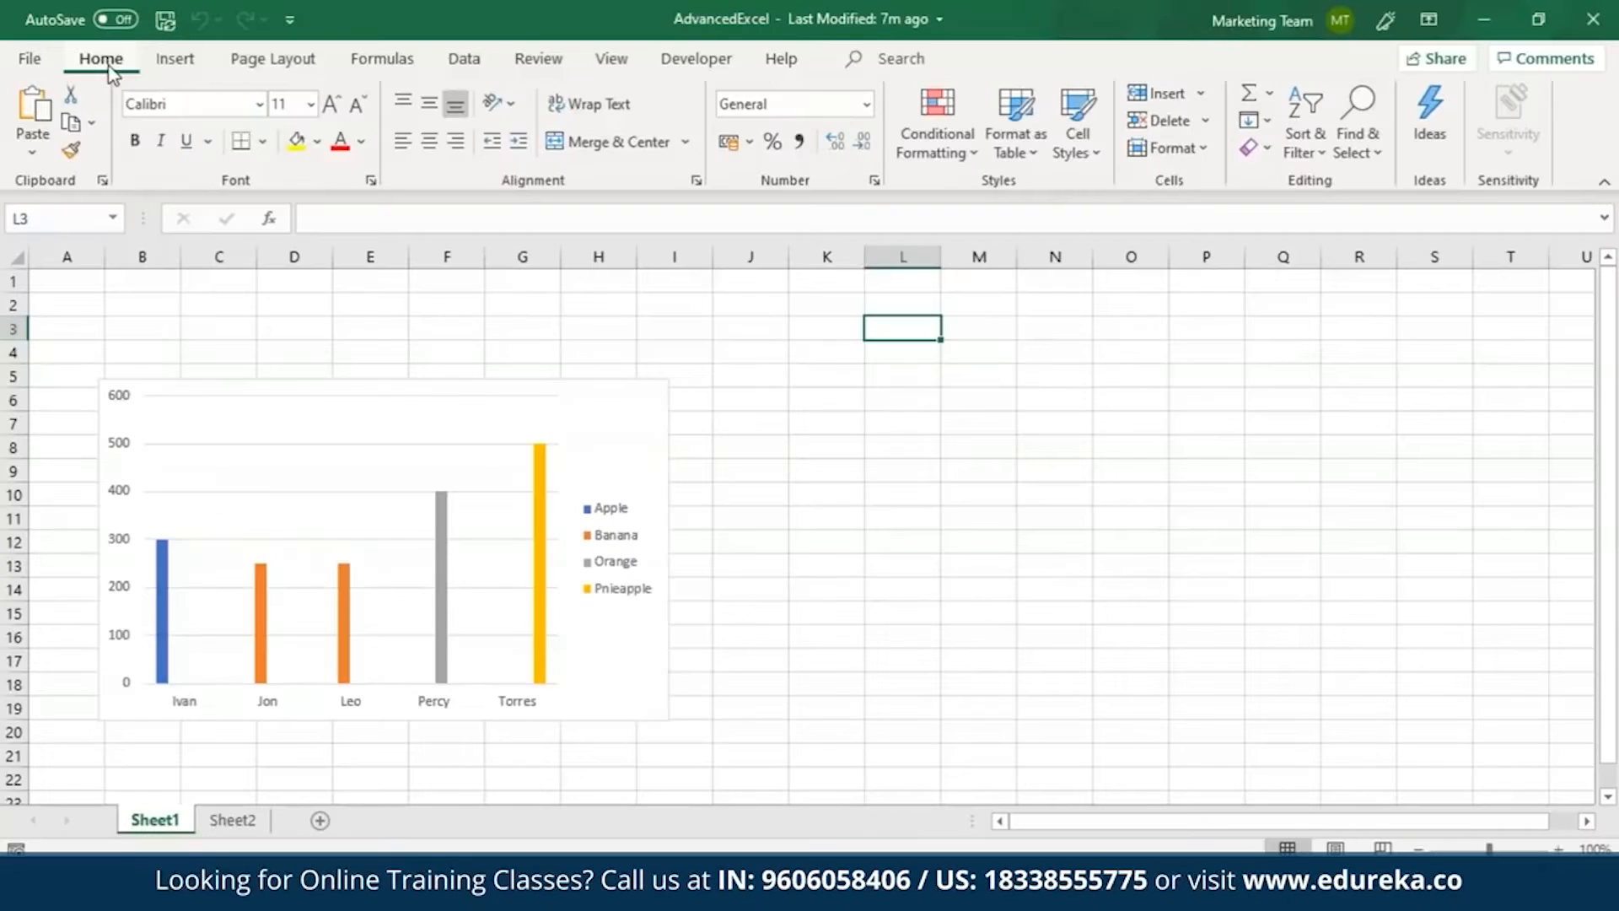
Apply the Blue theme color set to the workbook containing the Sheet1 chart.
click(266, 68)
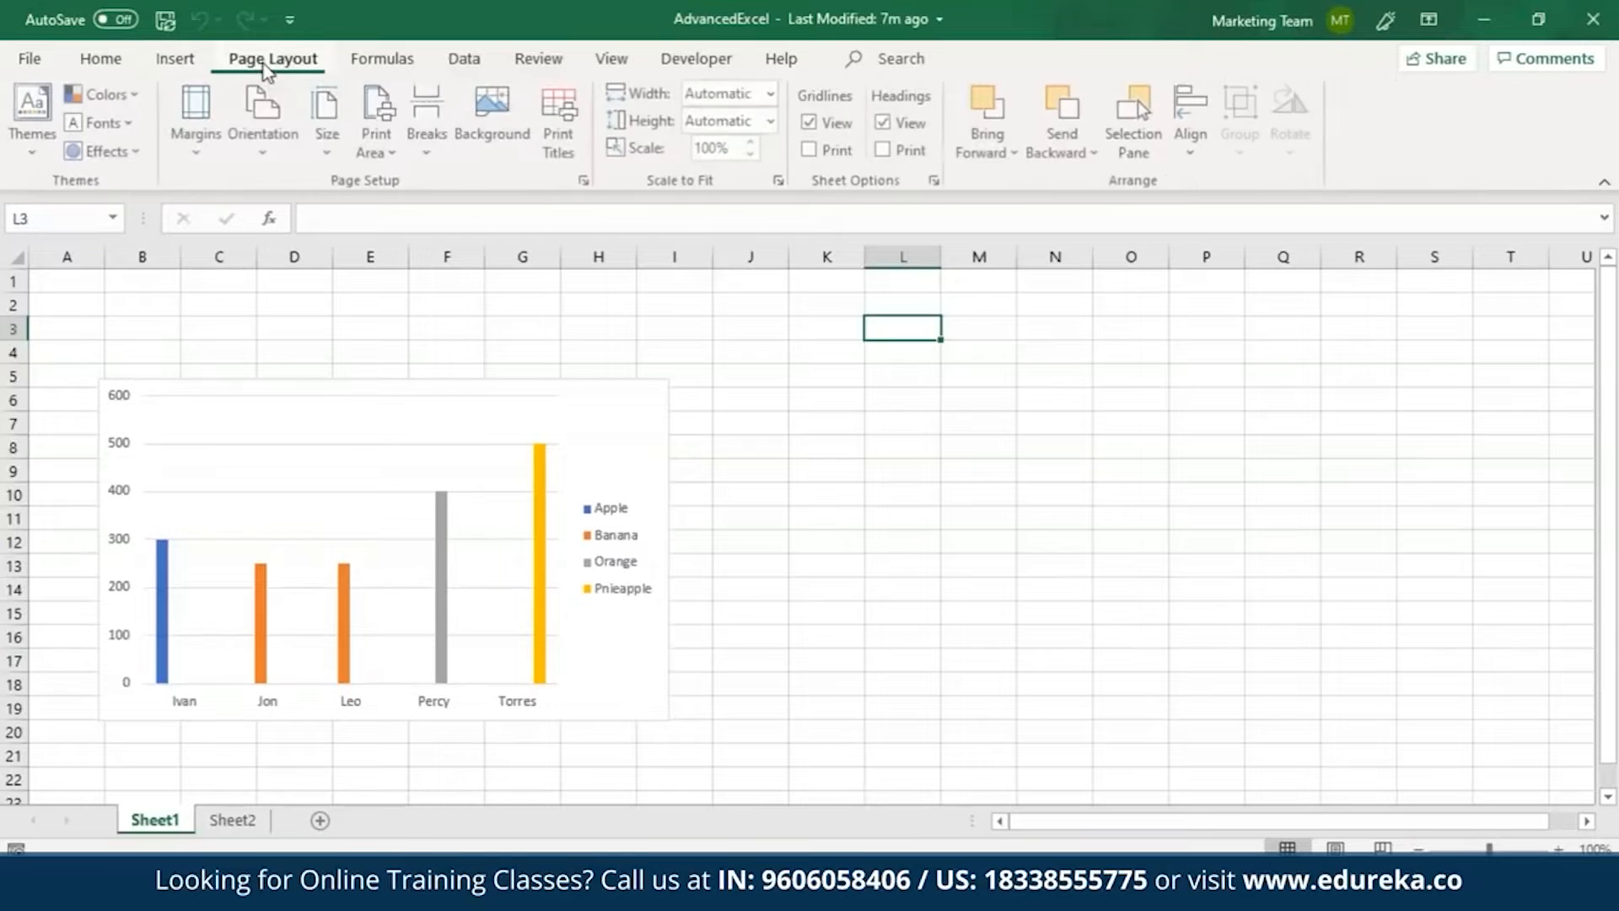
click(133, 98)
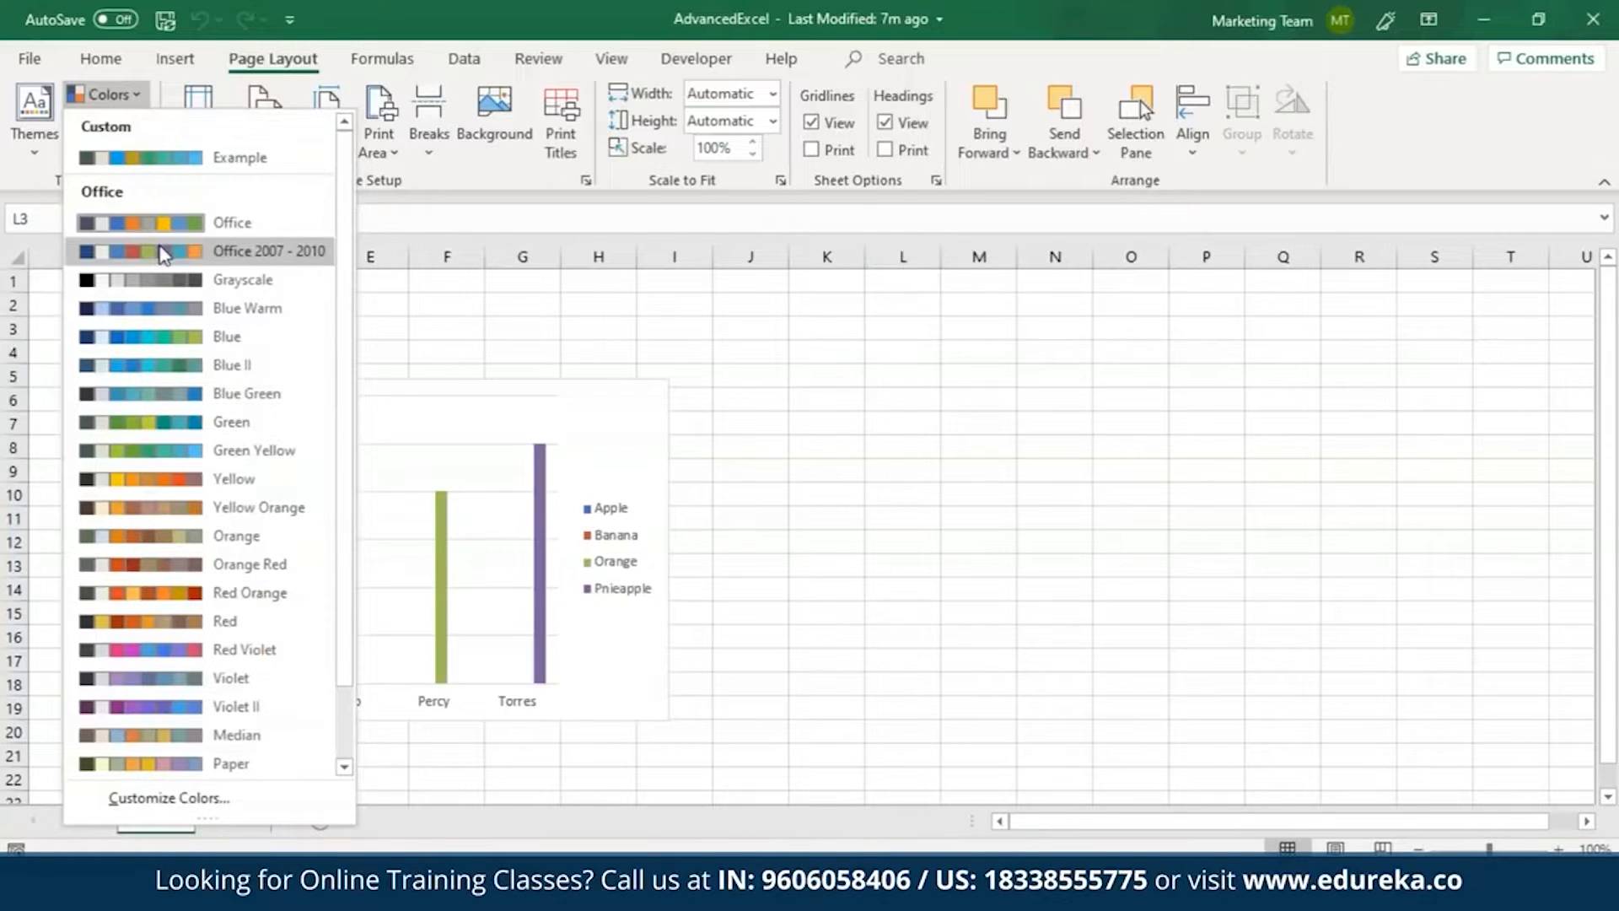
click(191, 337)
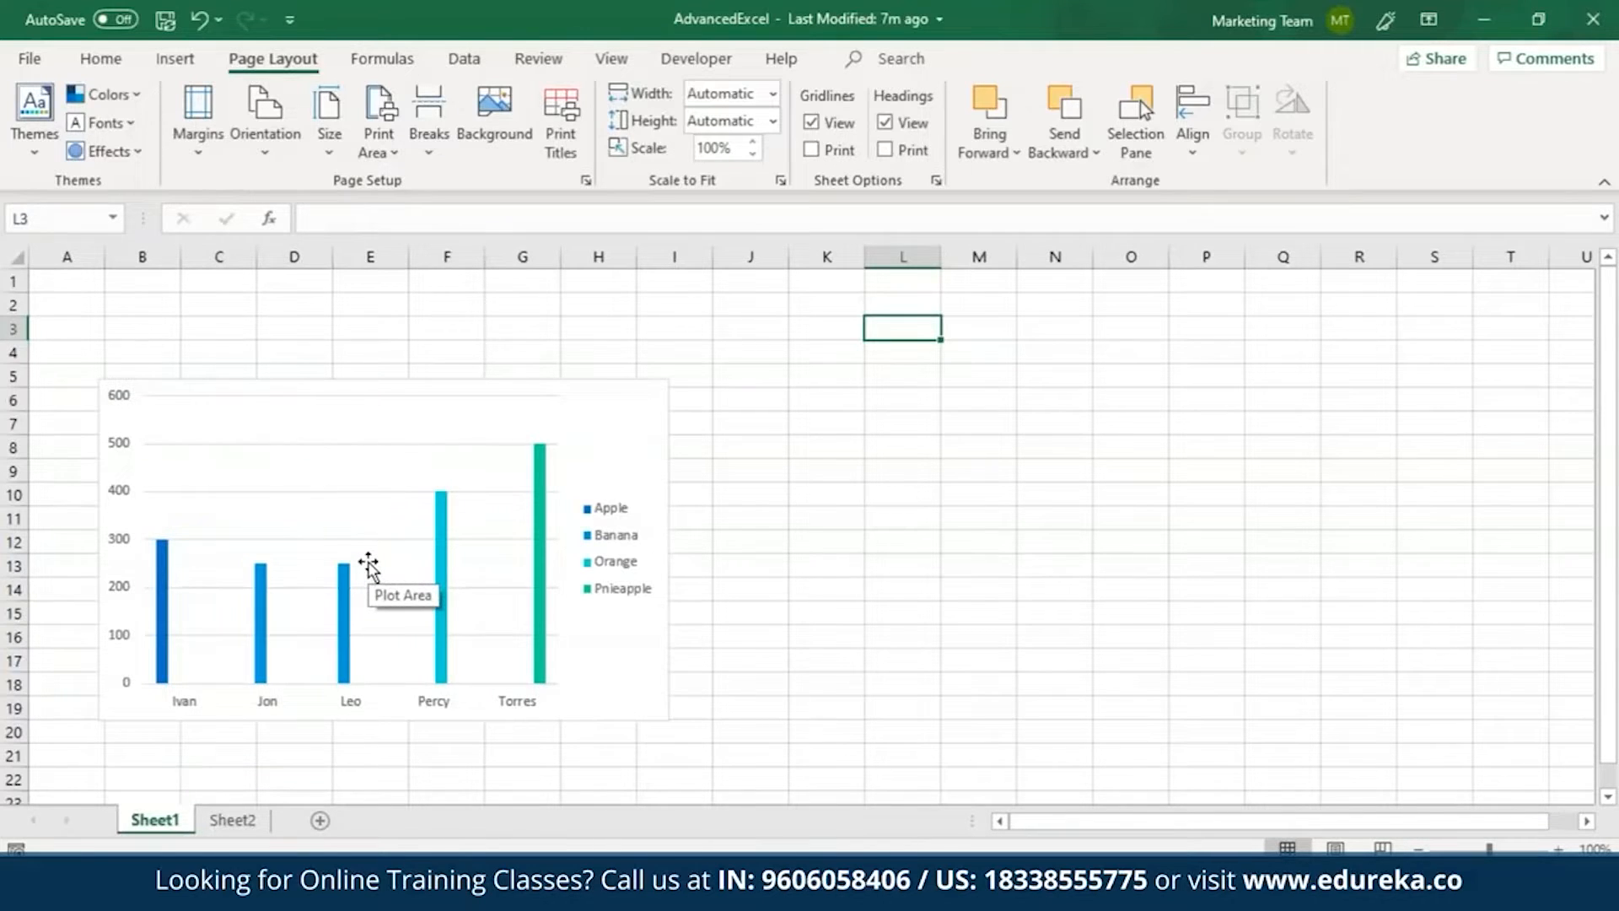
Start a custom theme color set with light blue for Text/Background - Dark 1 and standard dark red for Hyperlink.
click(108, 95)
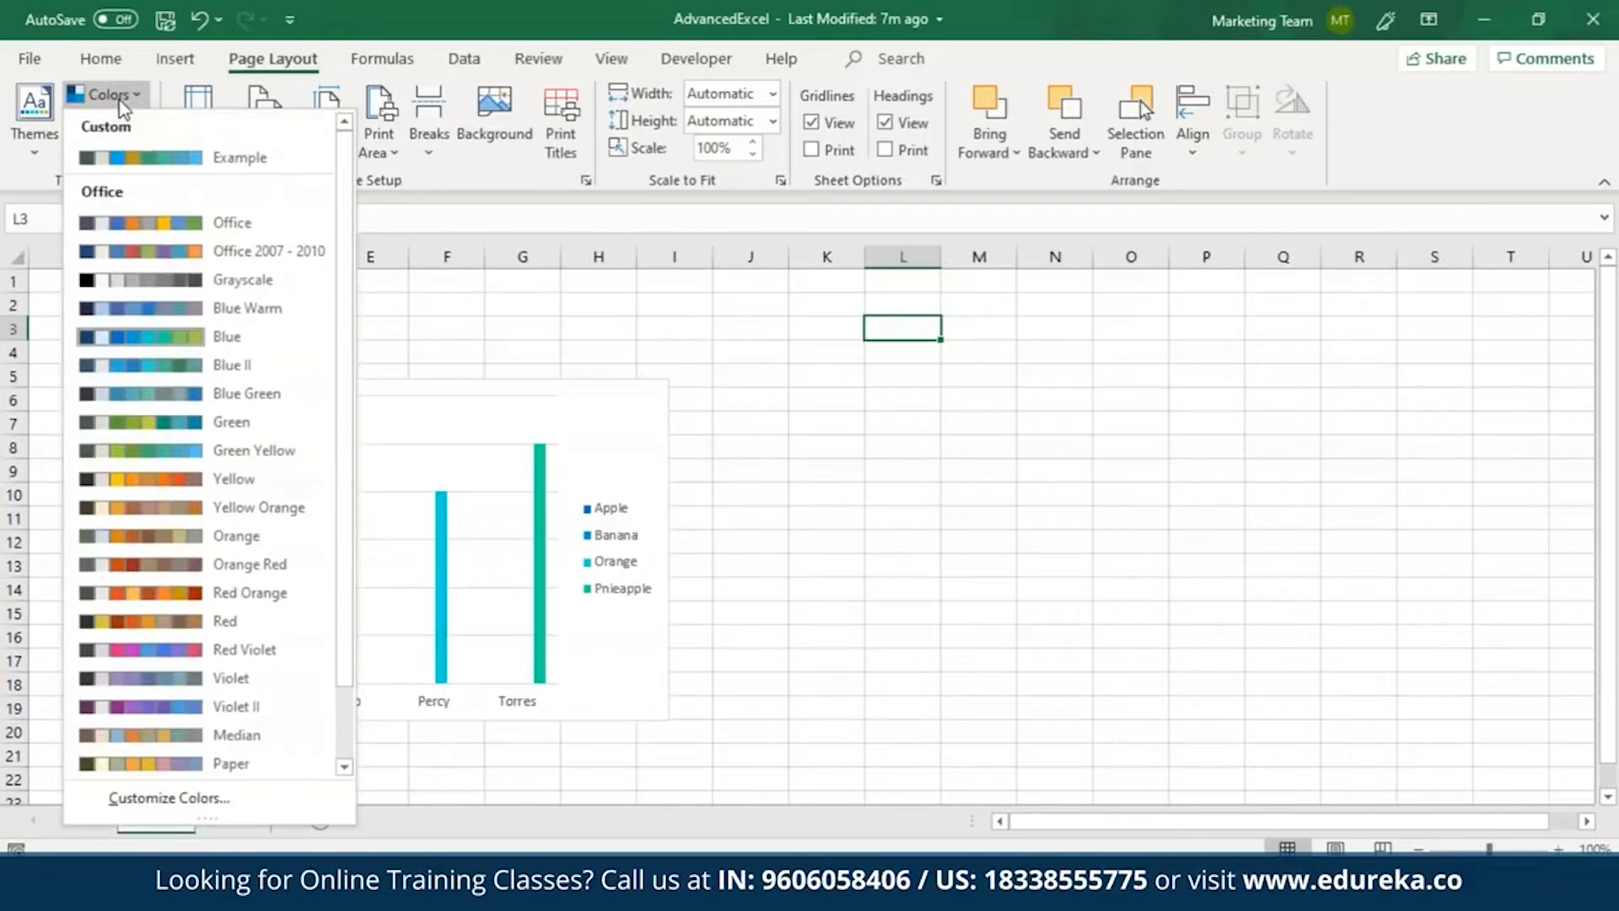
click(192, 808)
click(781, 239)
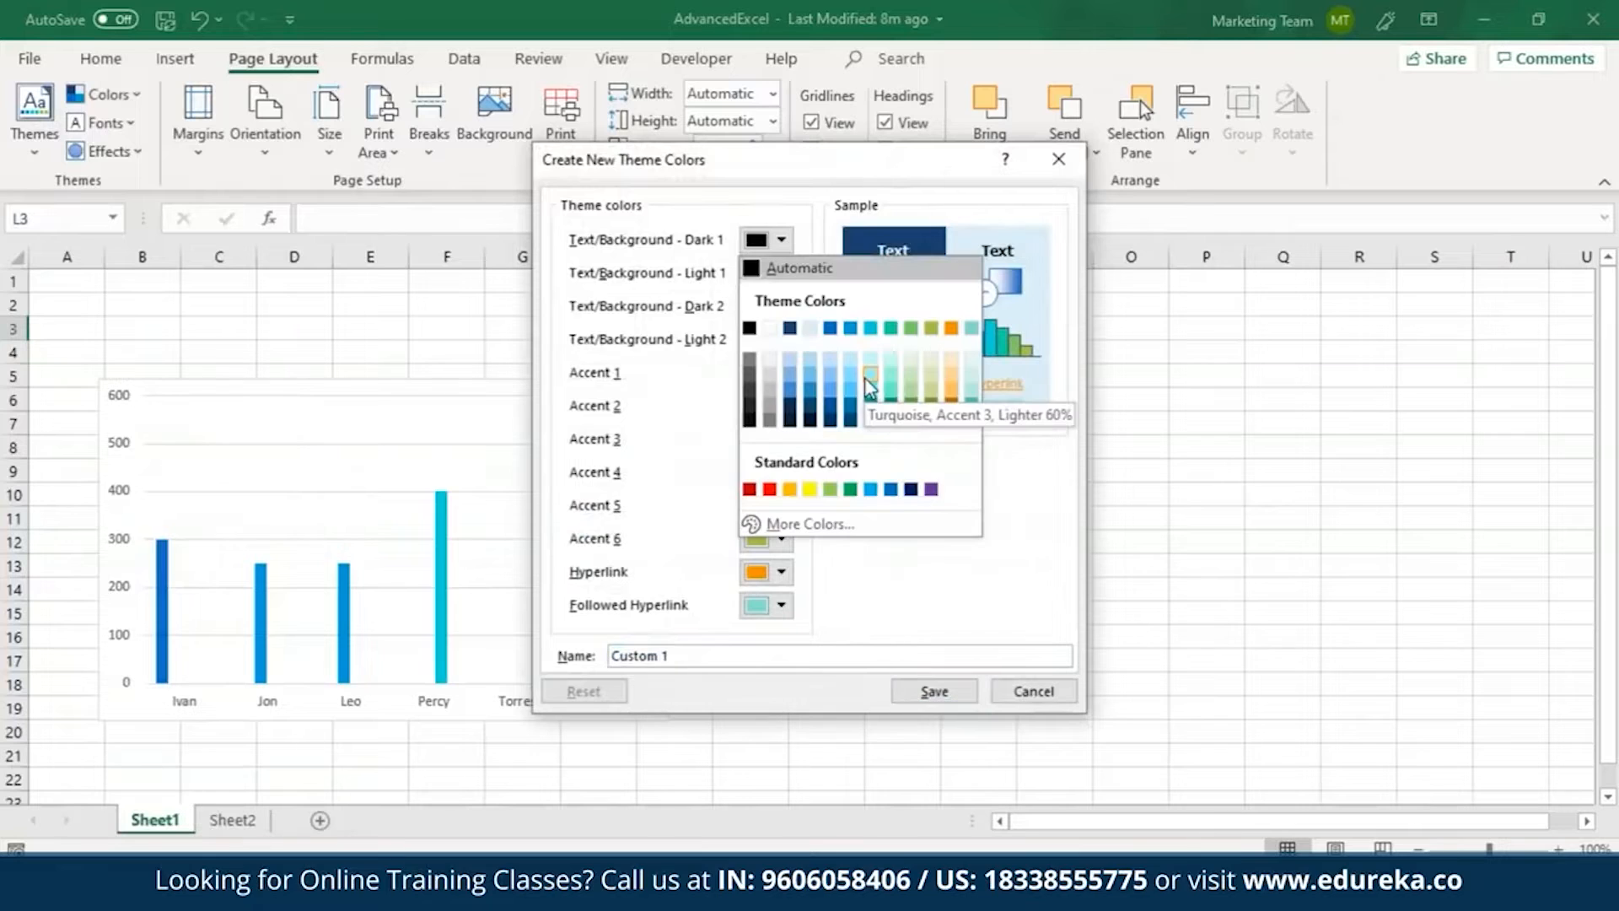
click(812, 329)
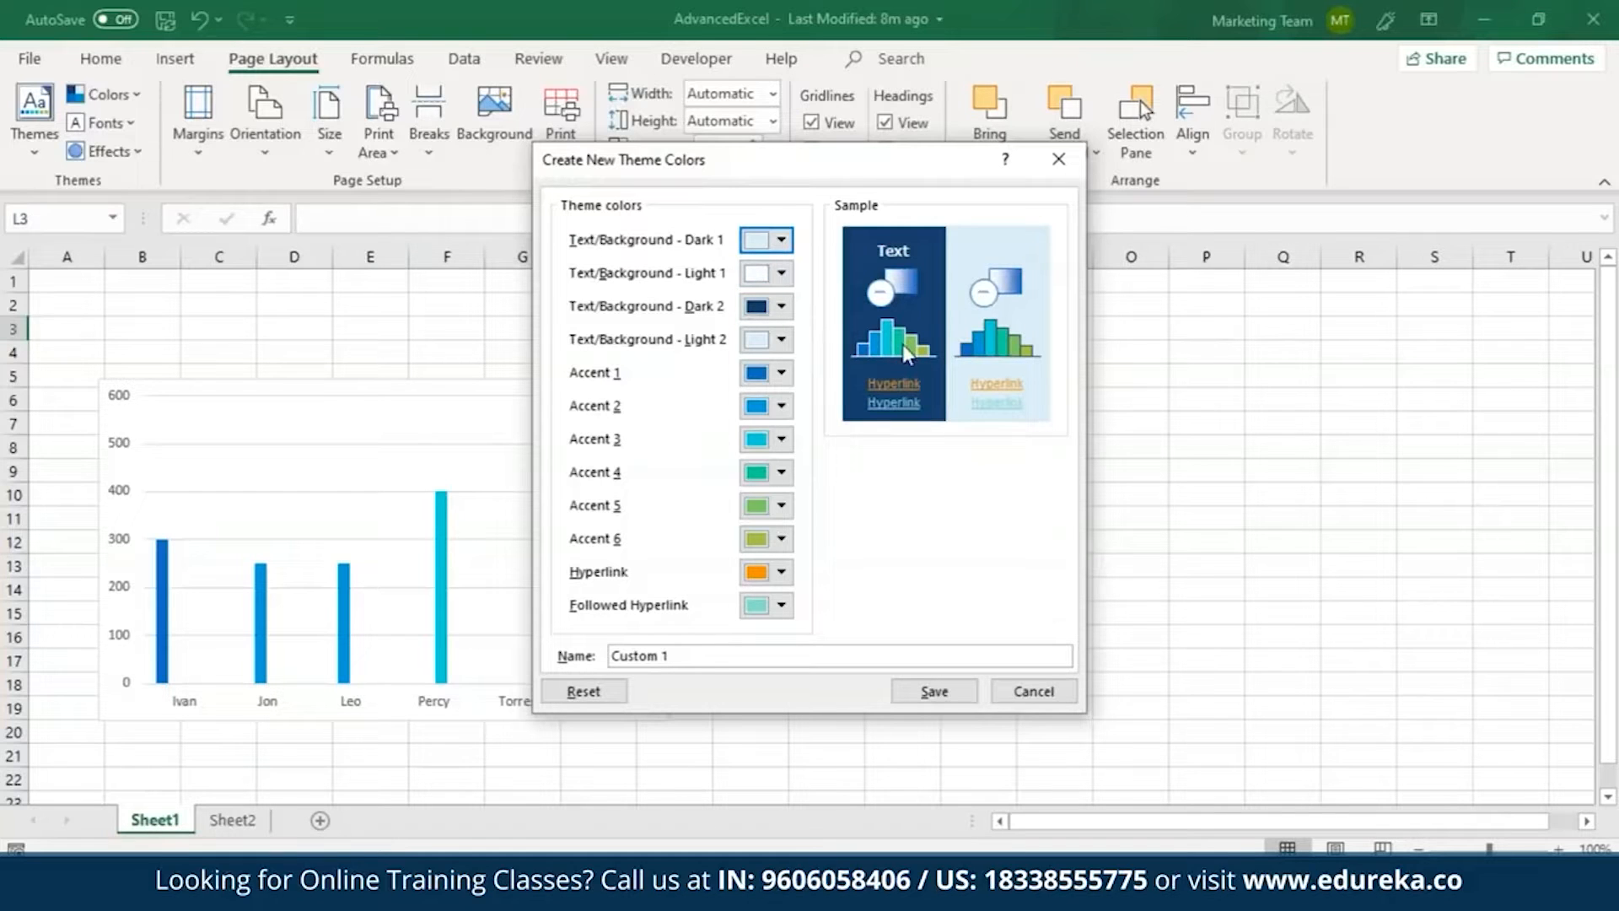
click(781, 572)
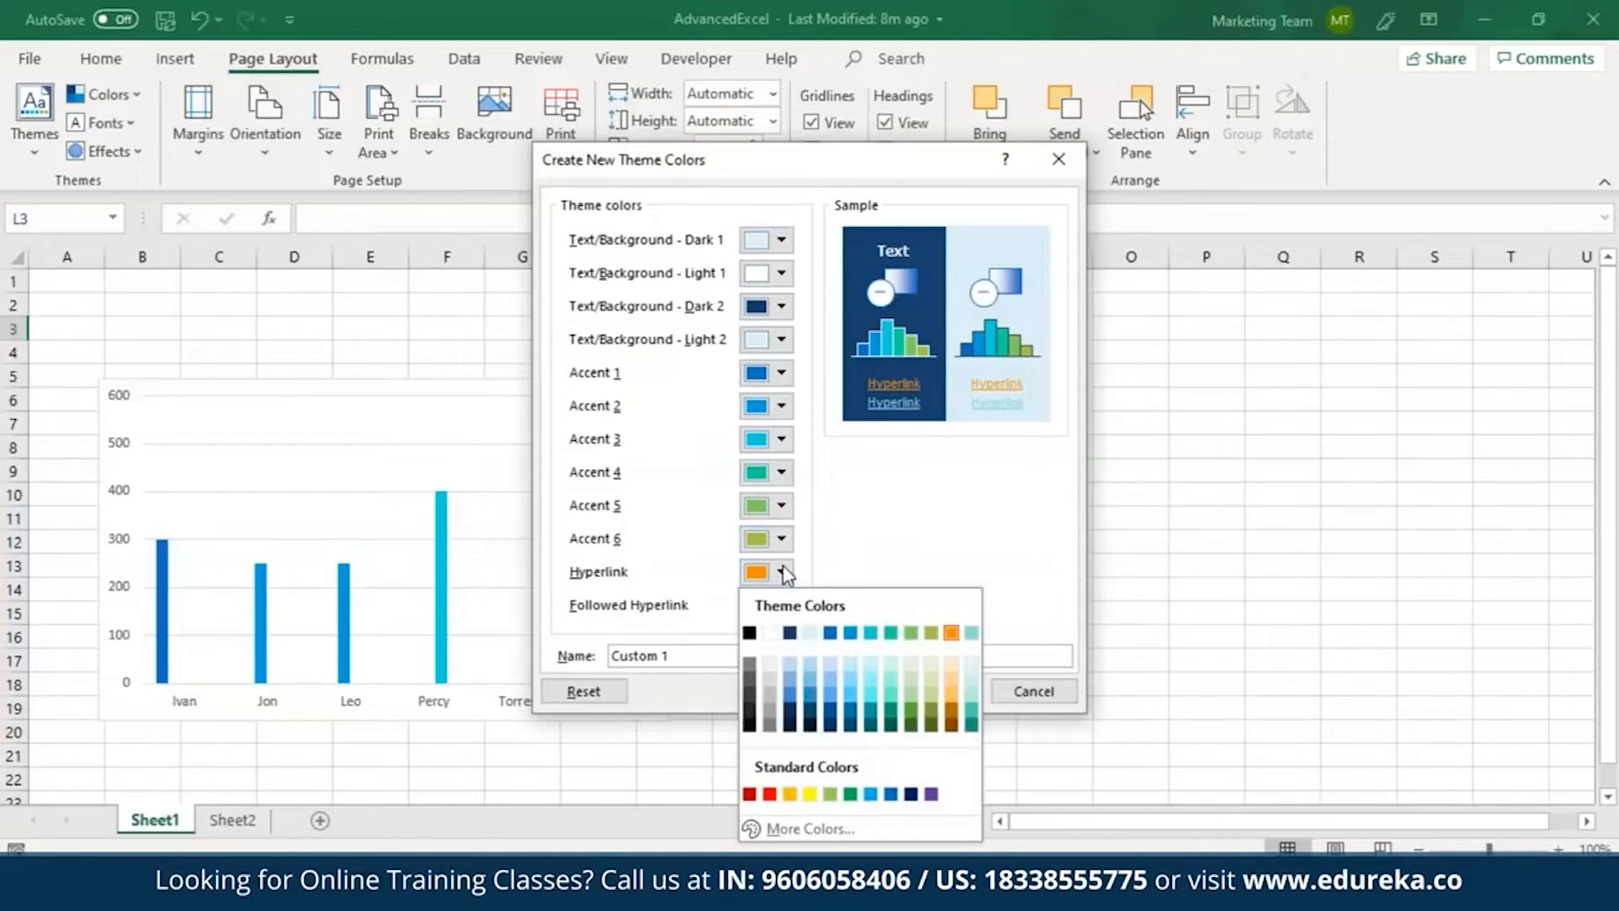
click(747, 795)
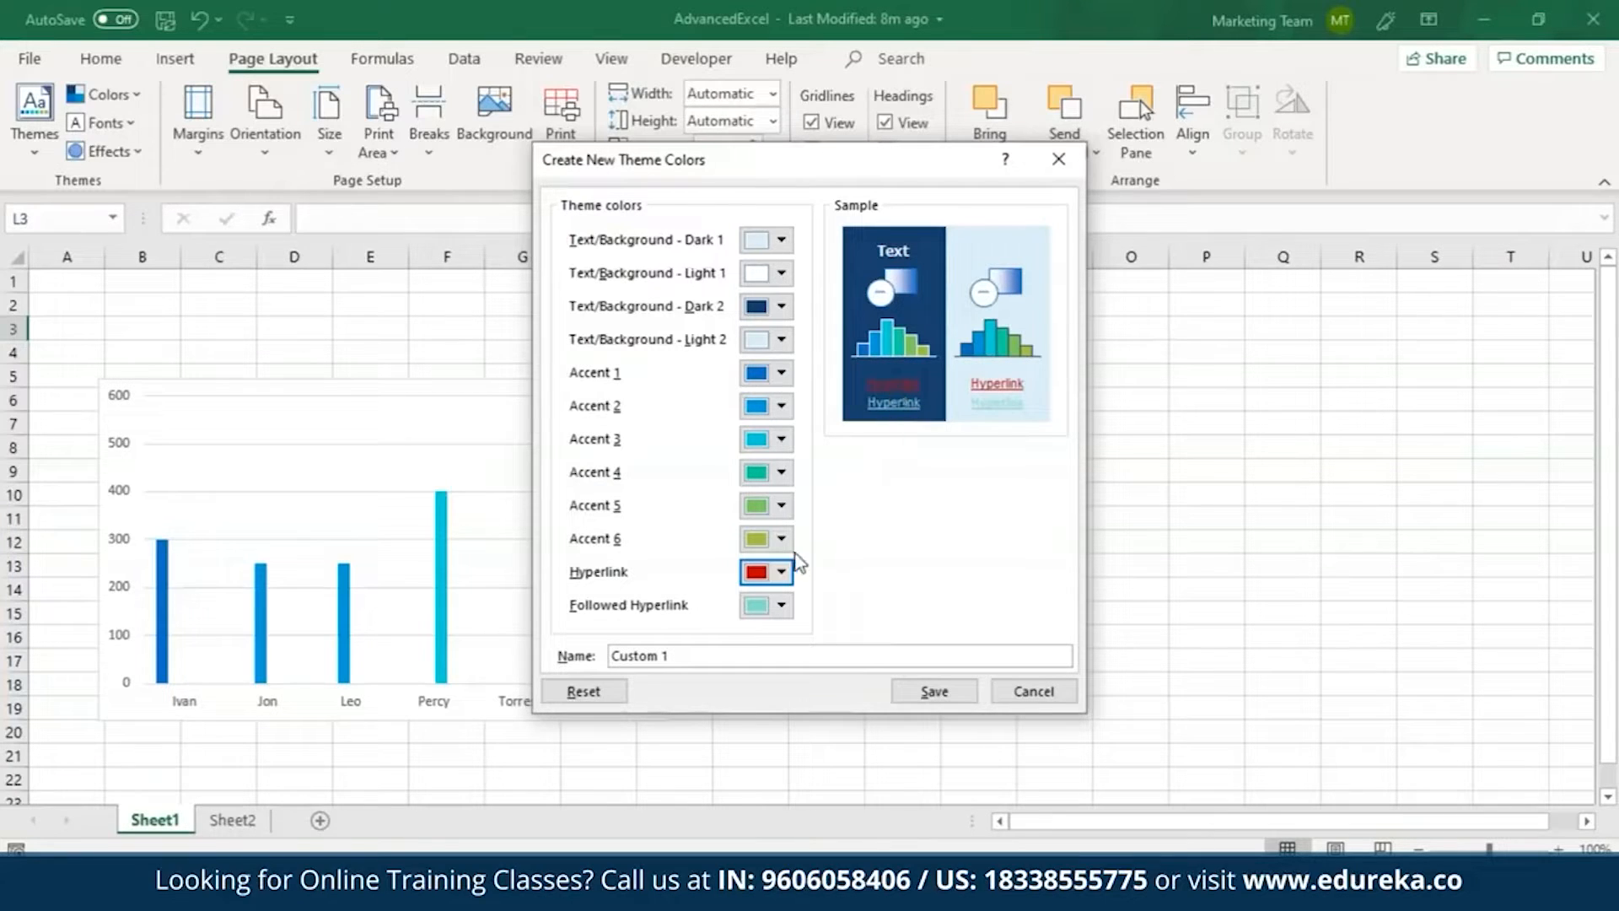
Change the Hyperlink theme color to a custom teal chosen from the color spectrum.
click(781, 571)
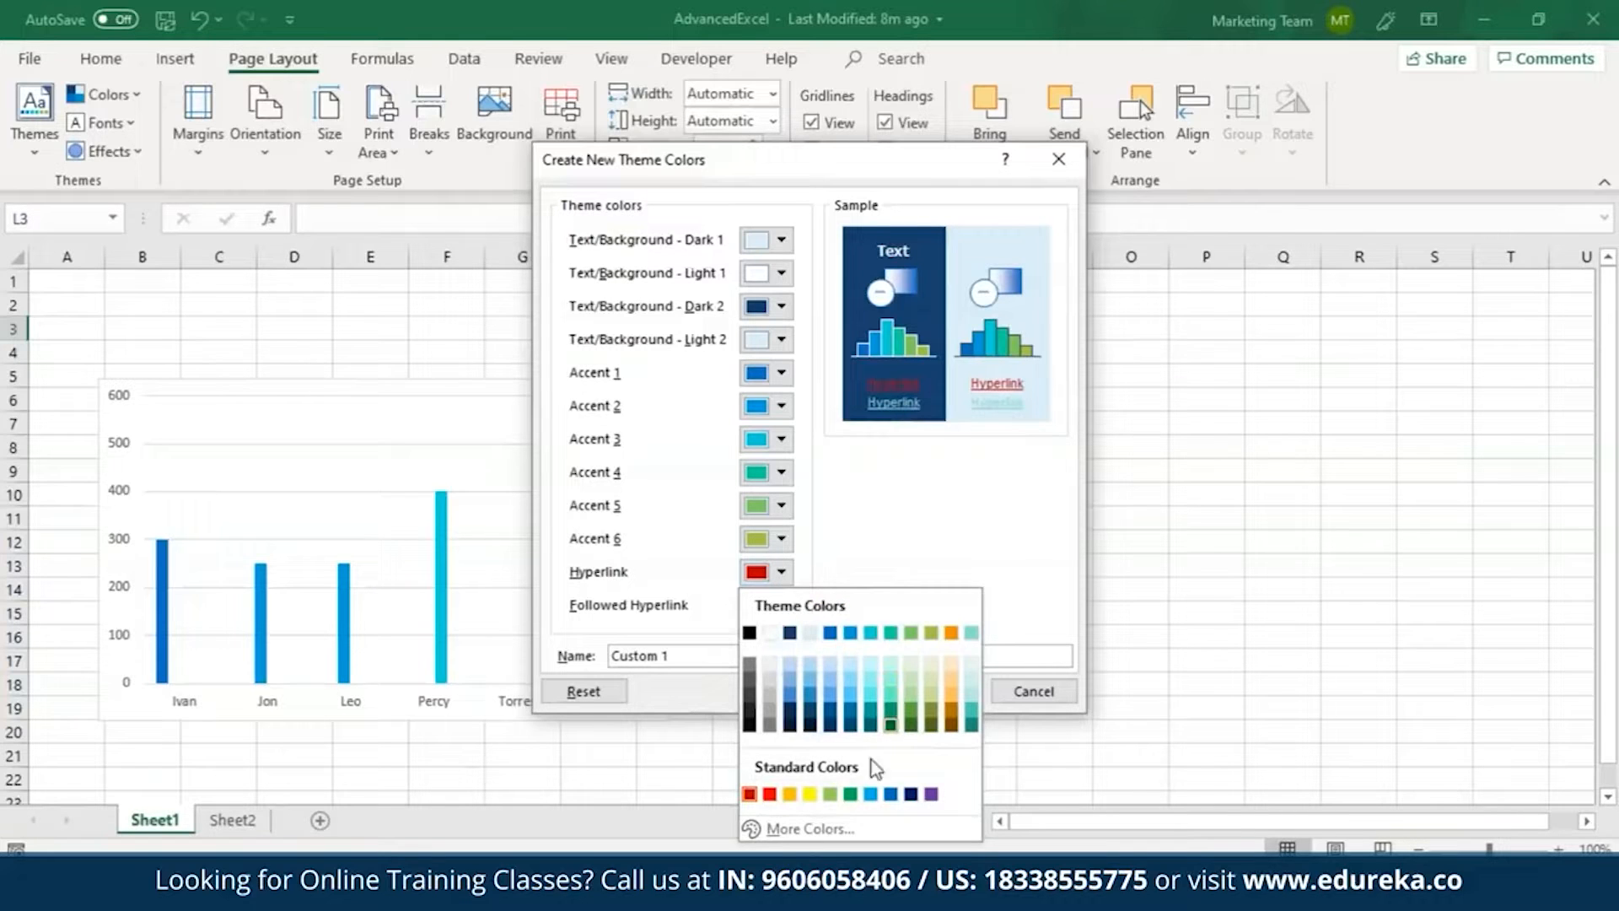
click(829, 828)
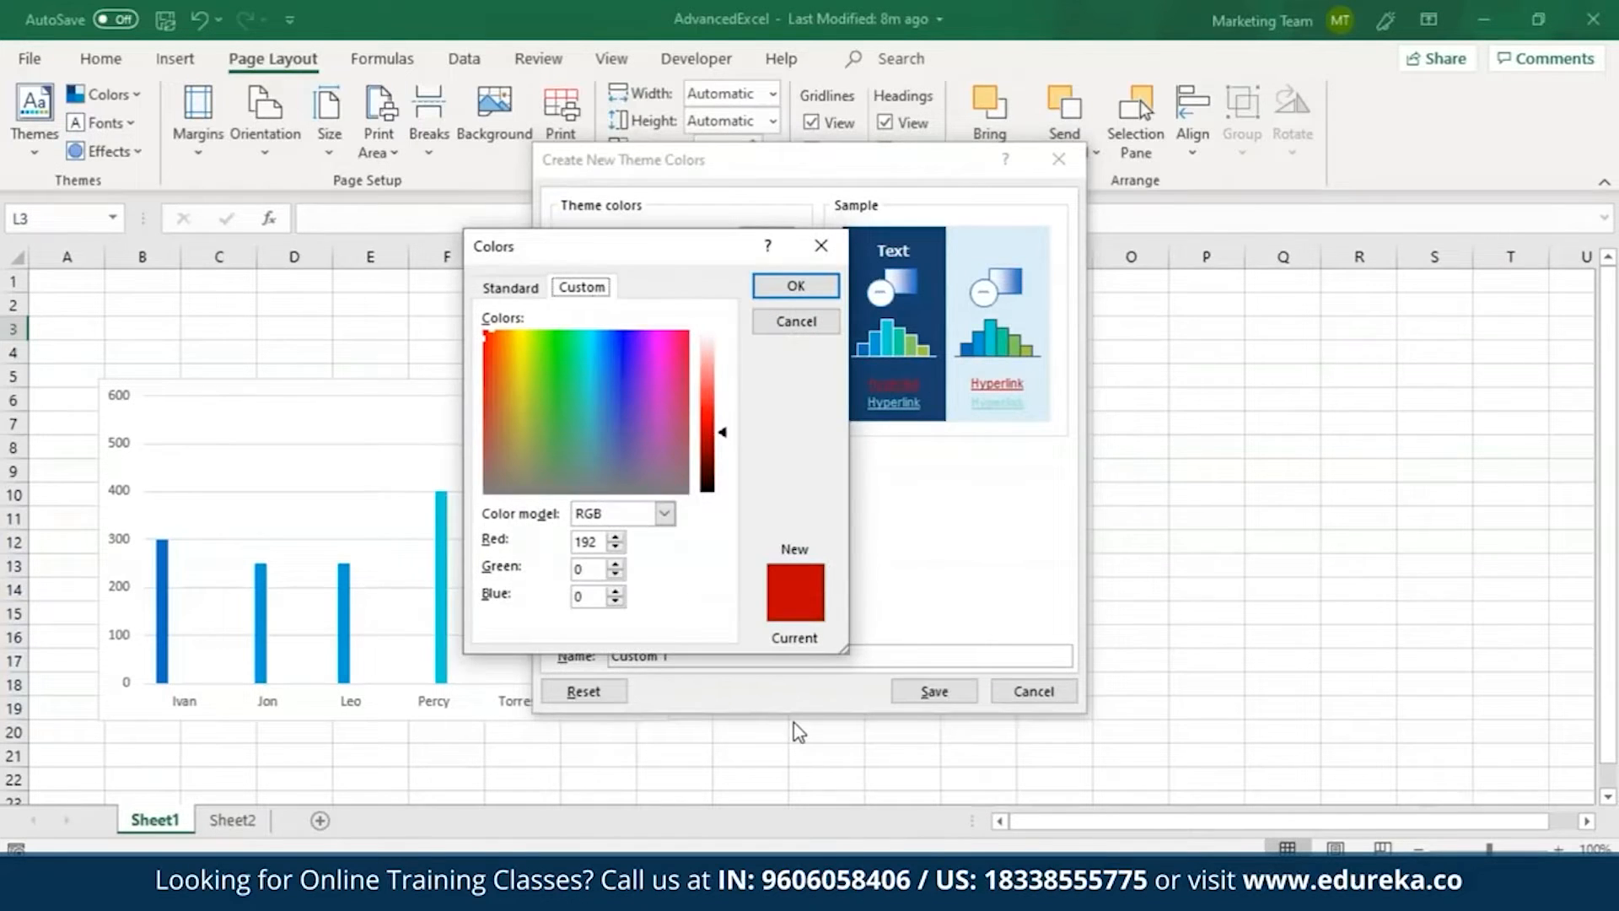
click(590, 338)
click(795, 286)
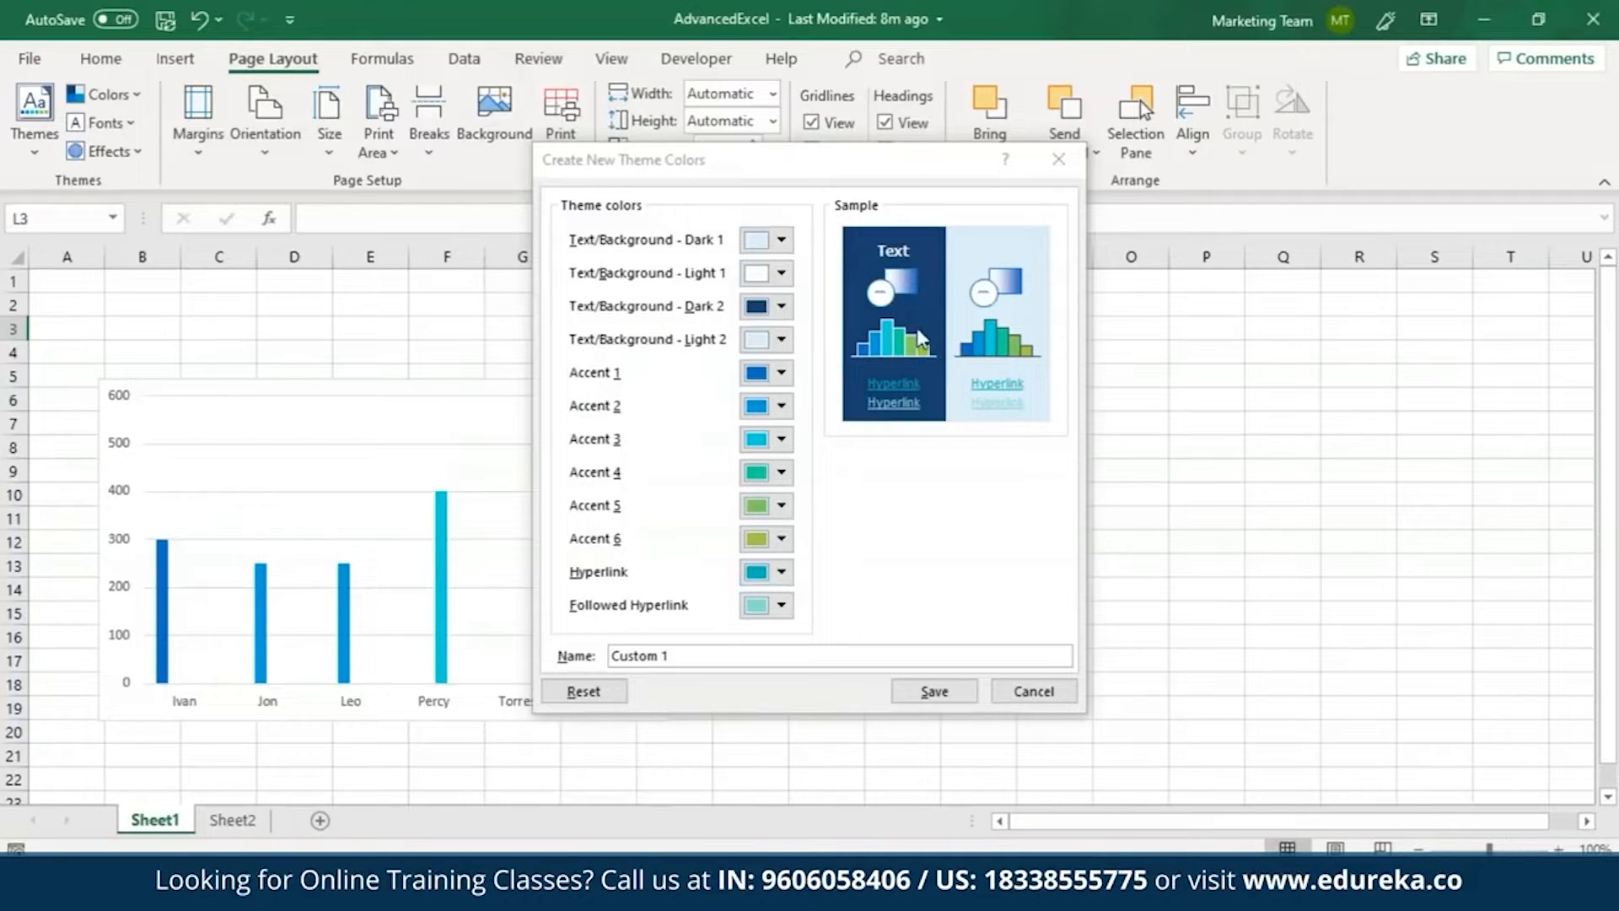
Name the custom theme color set theme1 and save it.
click(756, 660)
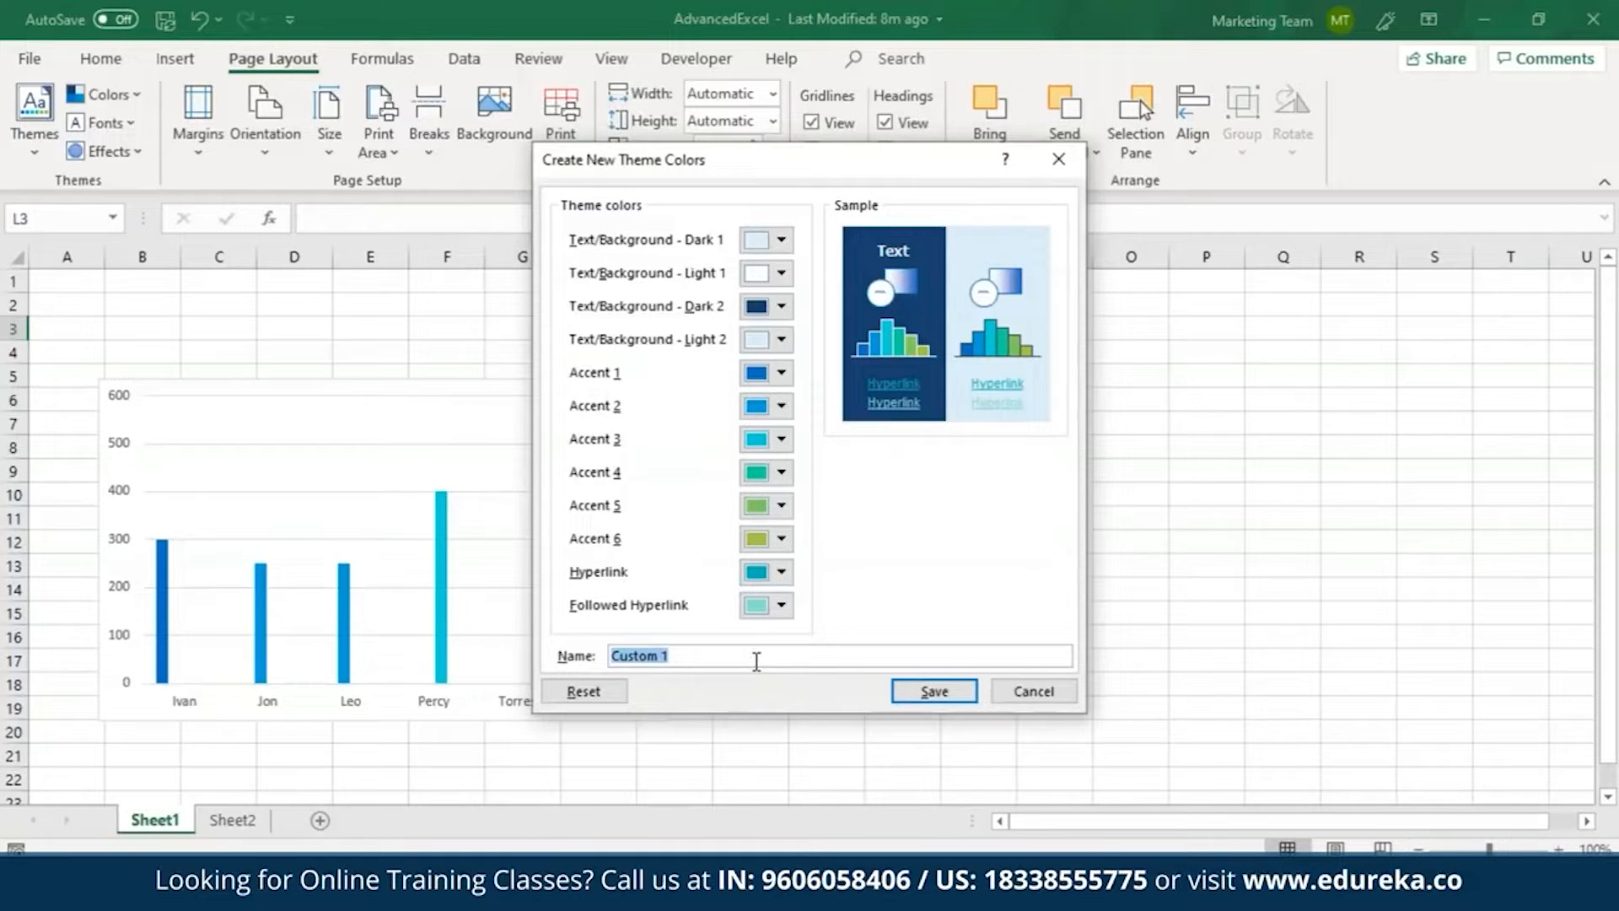
text(theme1)
click(943, 695)
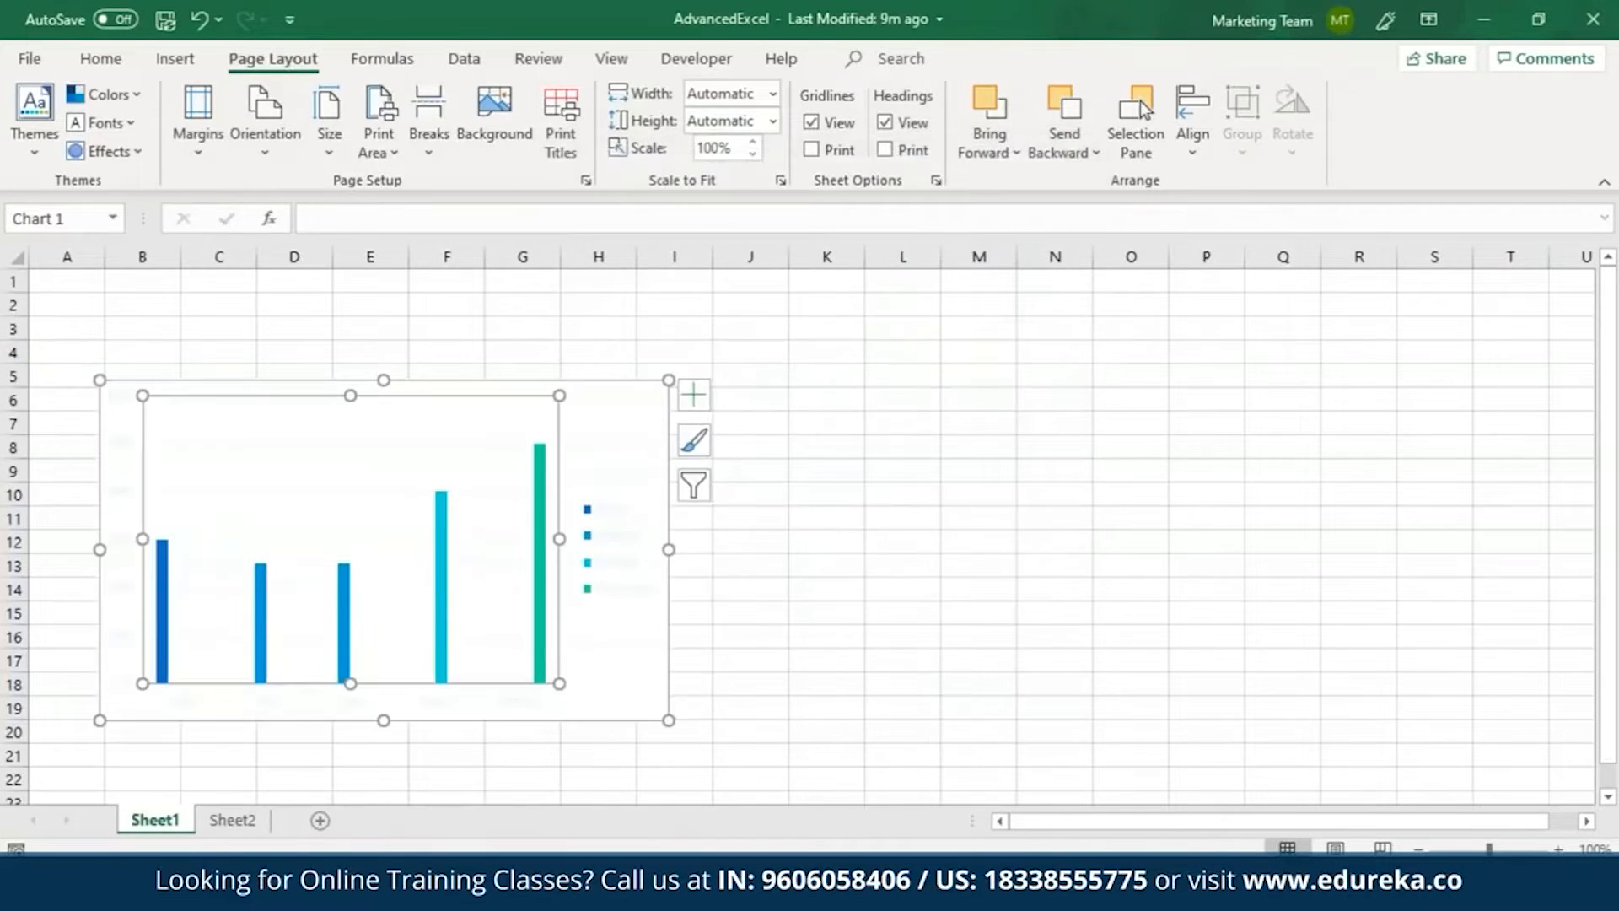
Deselect the chart and apply the Arial theme font set to the workbook.
click(690, 589)
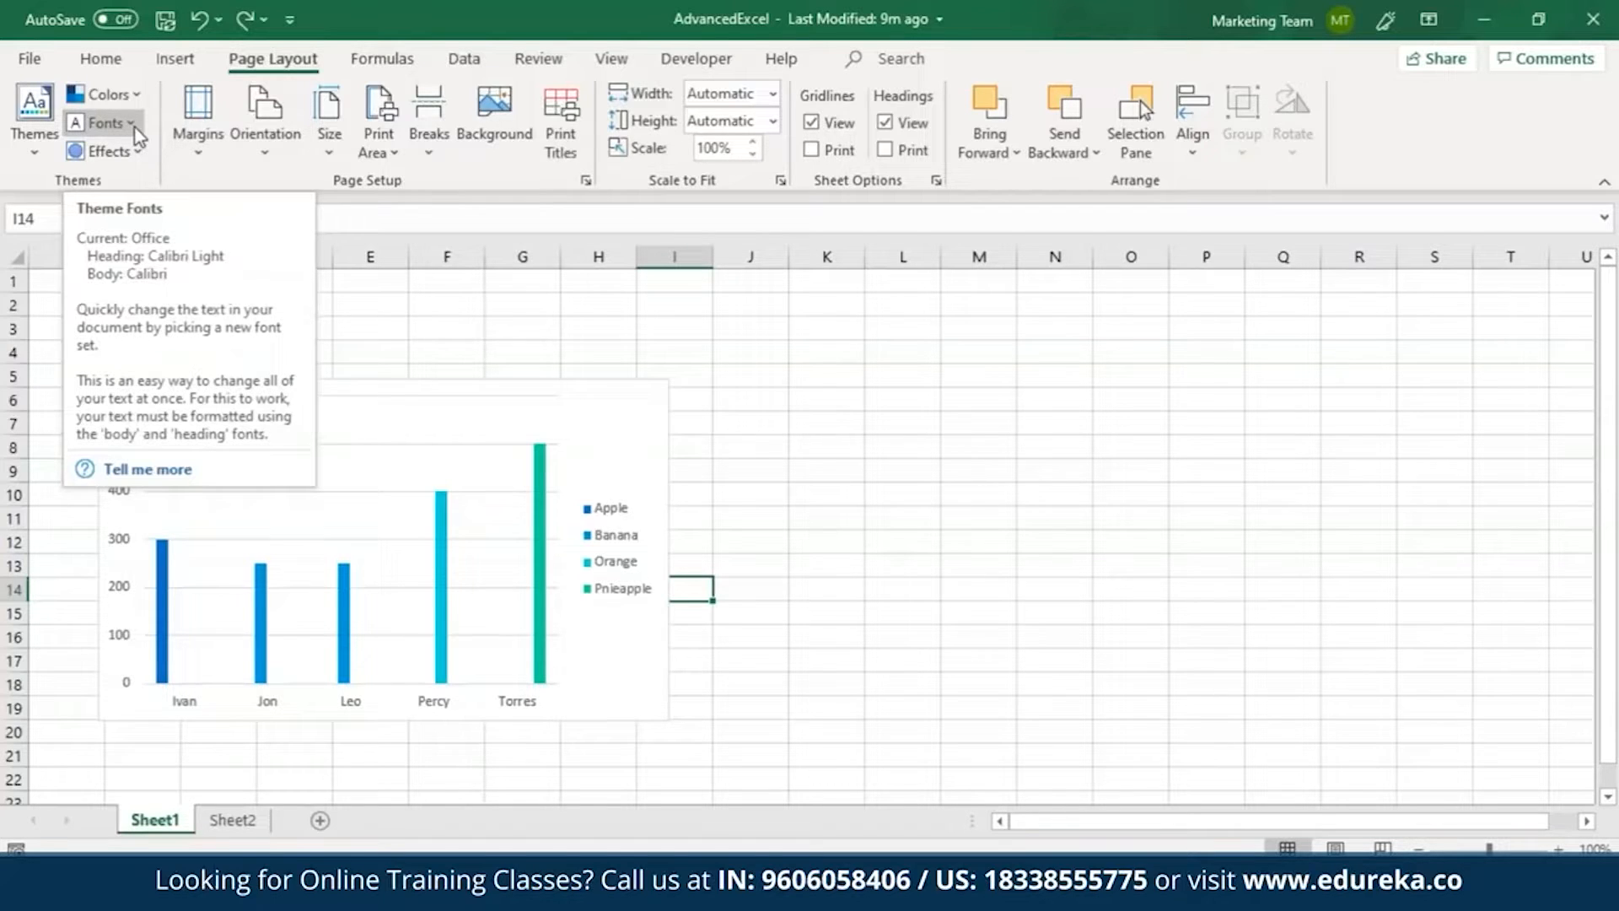
click(135, 127)
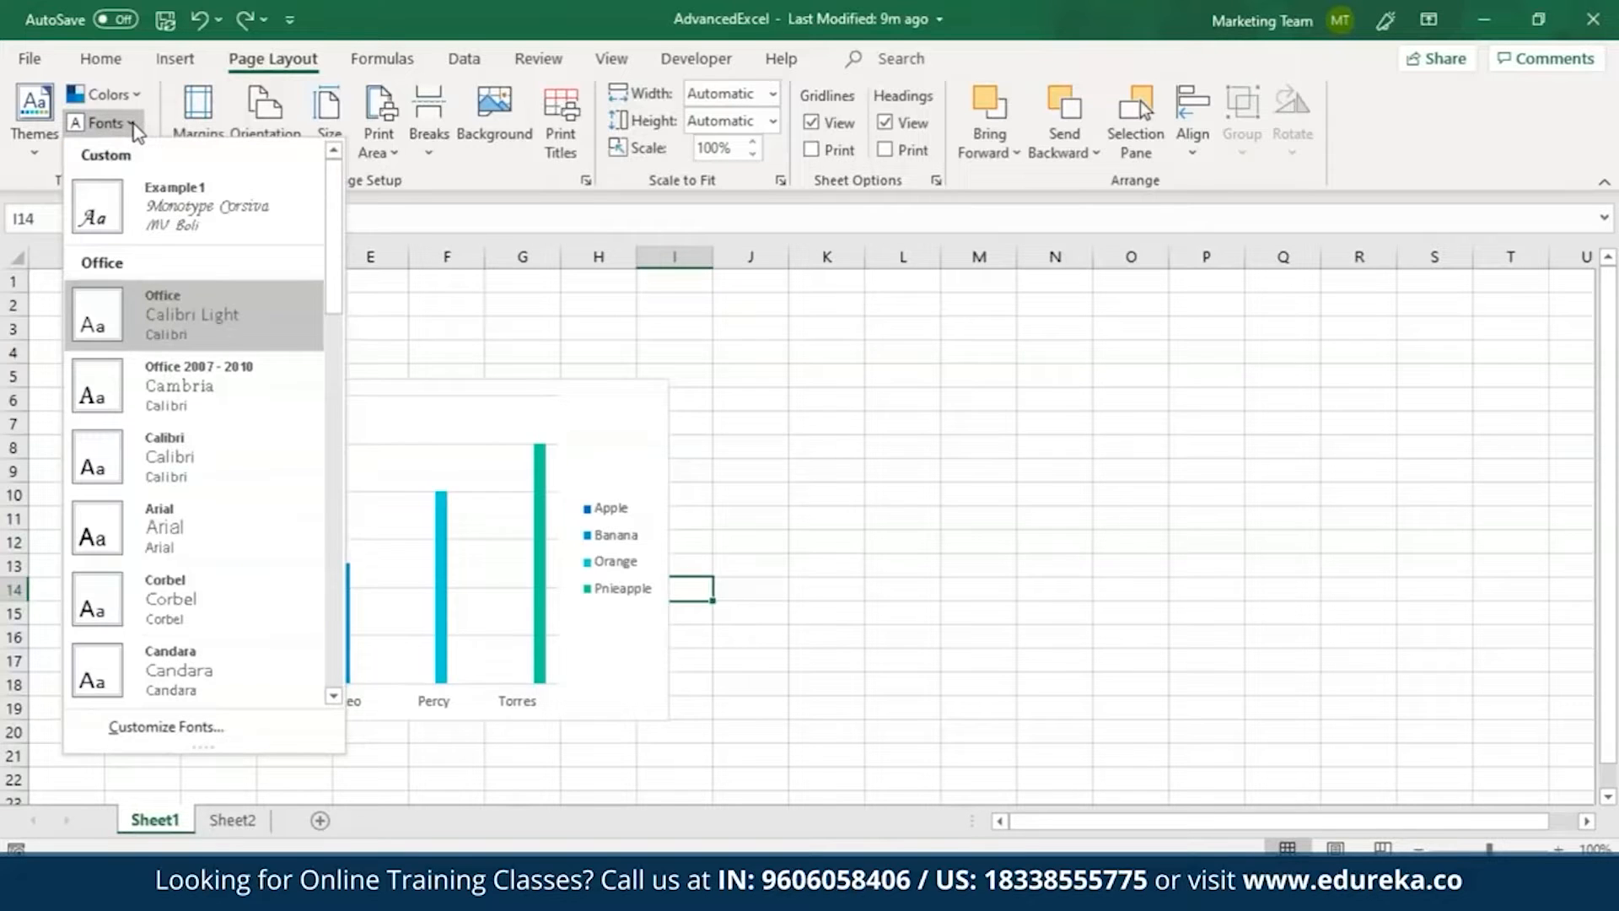
click(206, 535)
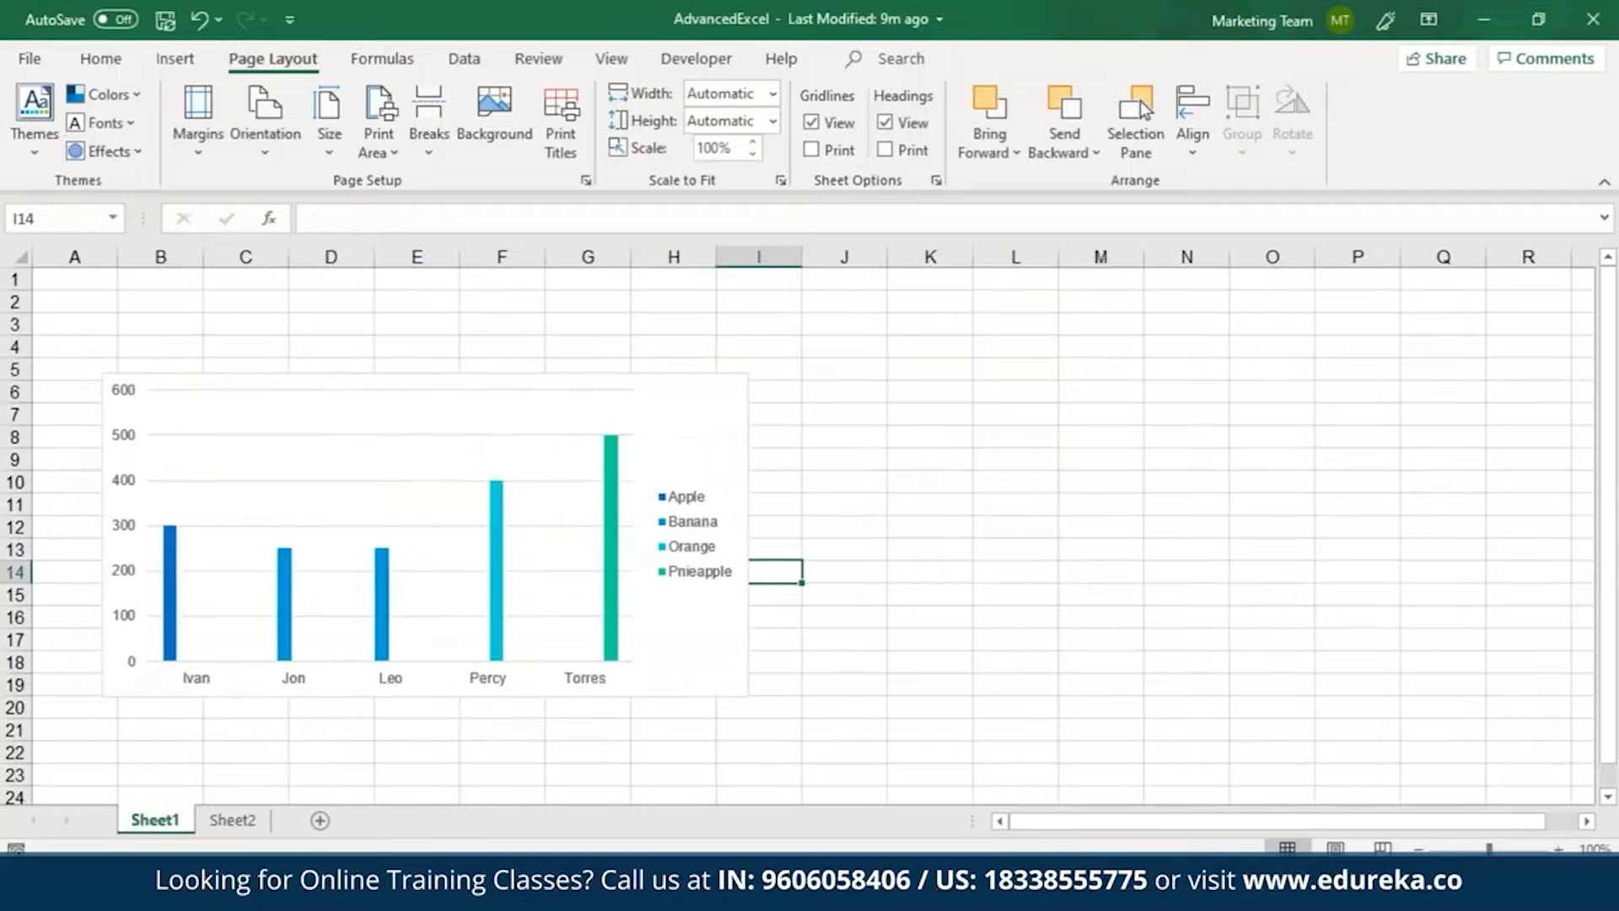
Start a custom theme font set with Angsana New as the heading font and Berlin Sans FB Demi as the body font.
click(133, 126)
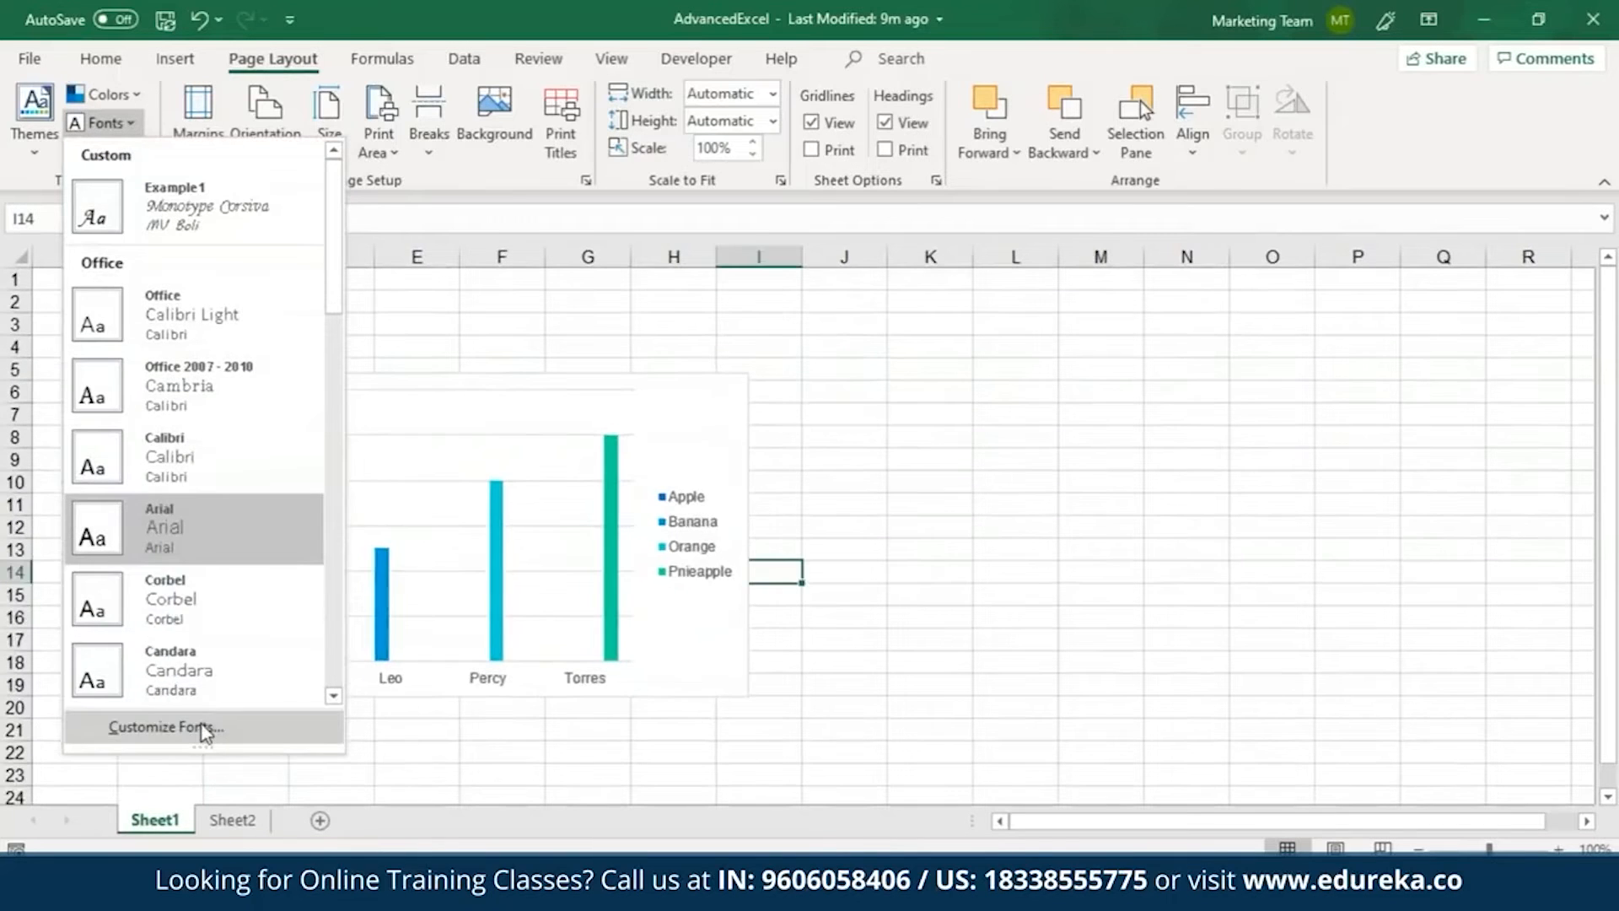
click(206, 730)
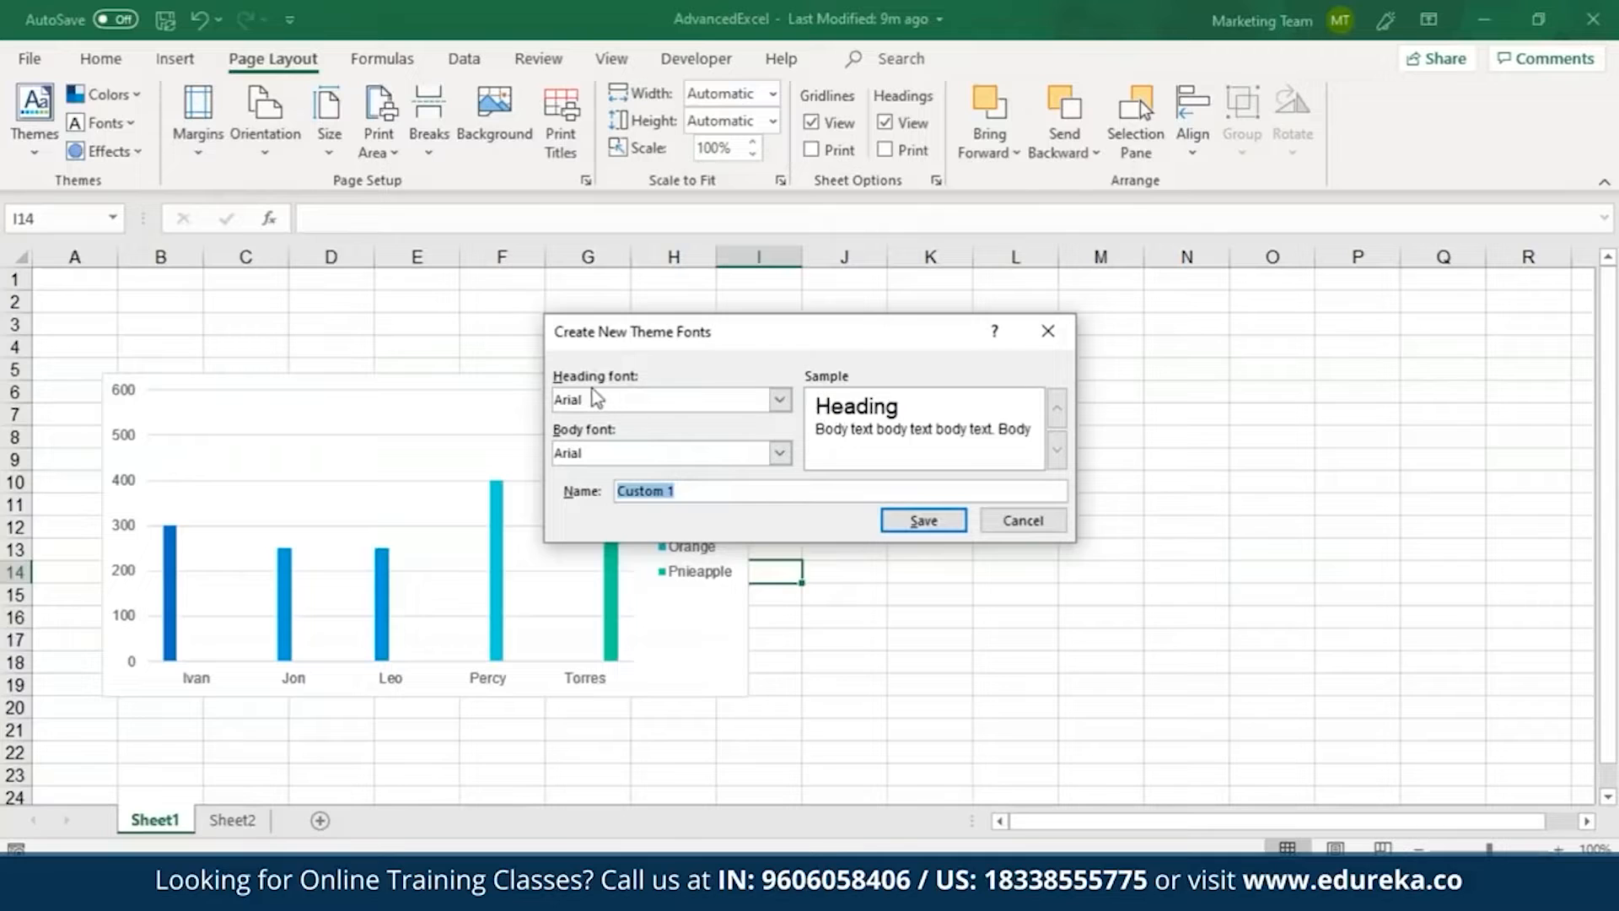
click(780, 400)
click(715, 473)
click(780, 452)
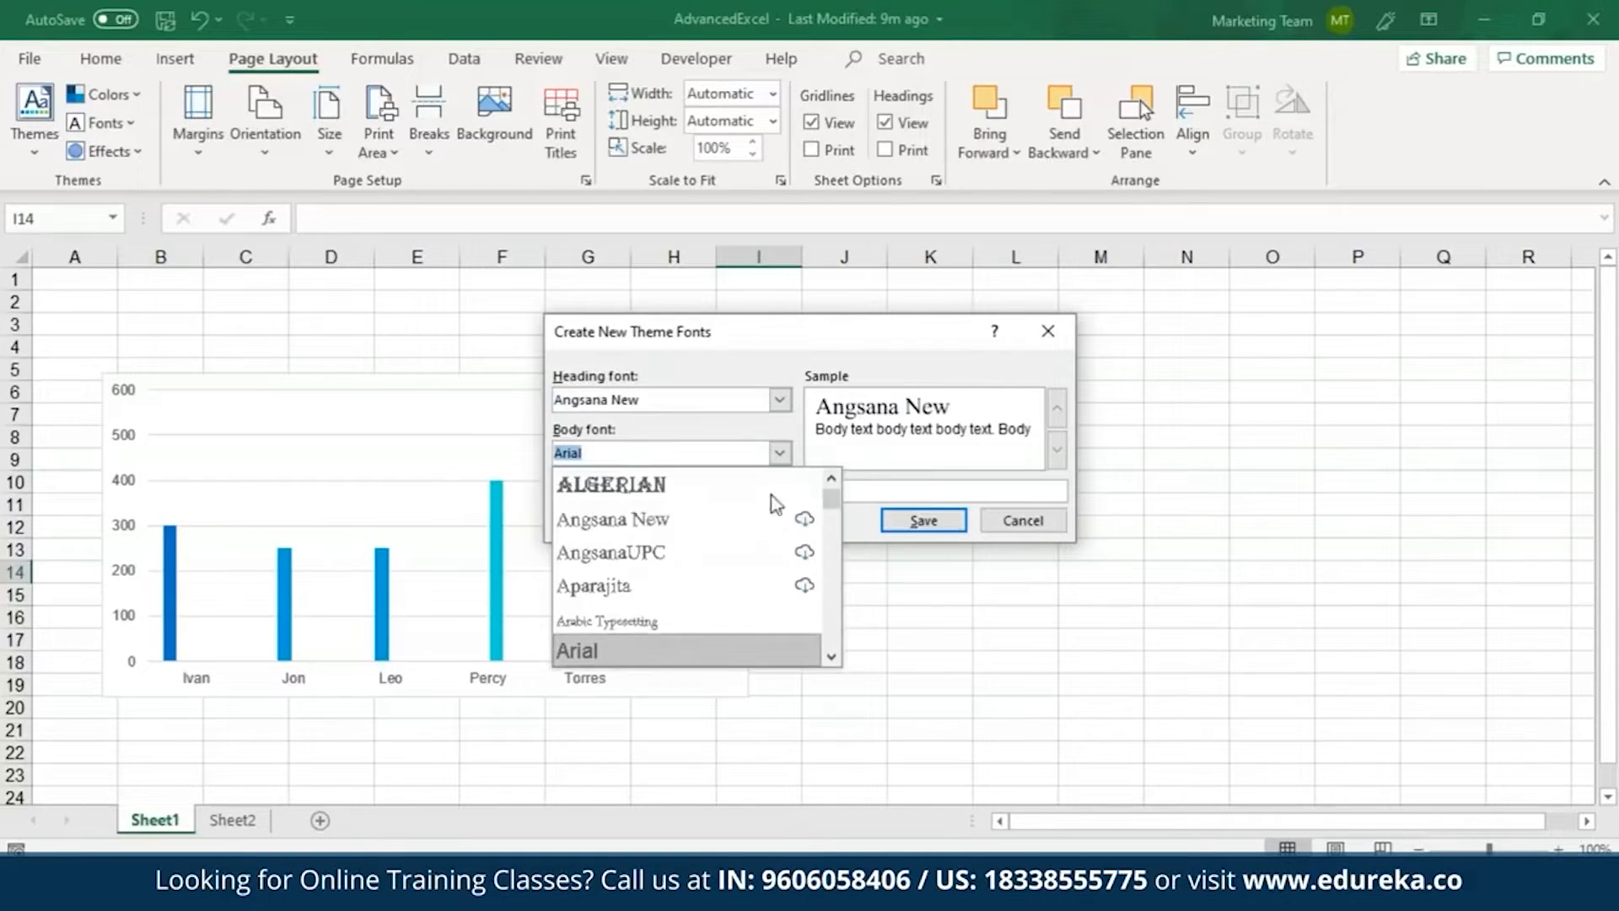
scroll(825, 506, down, 10)
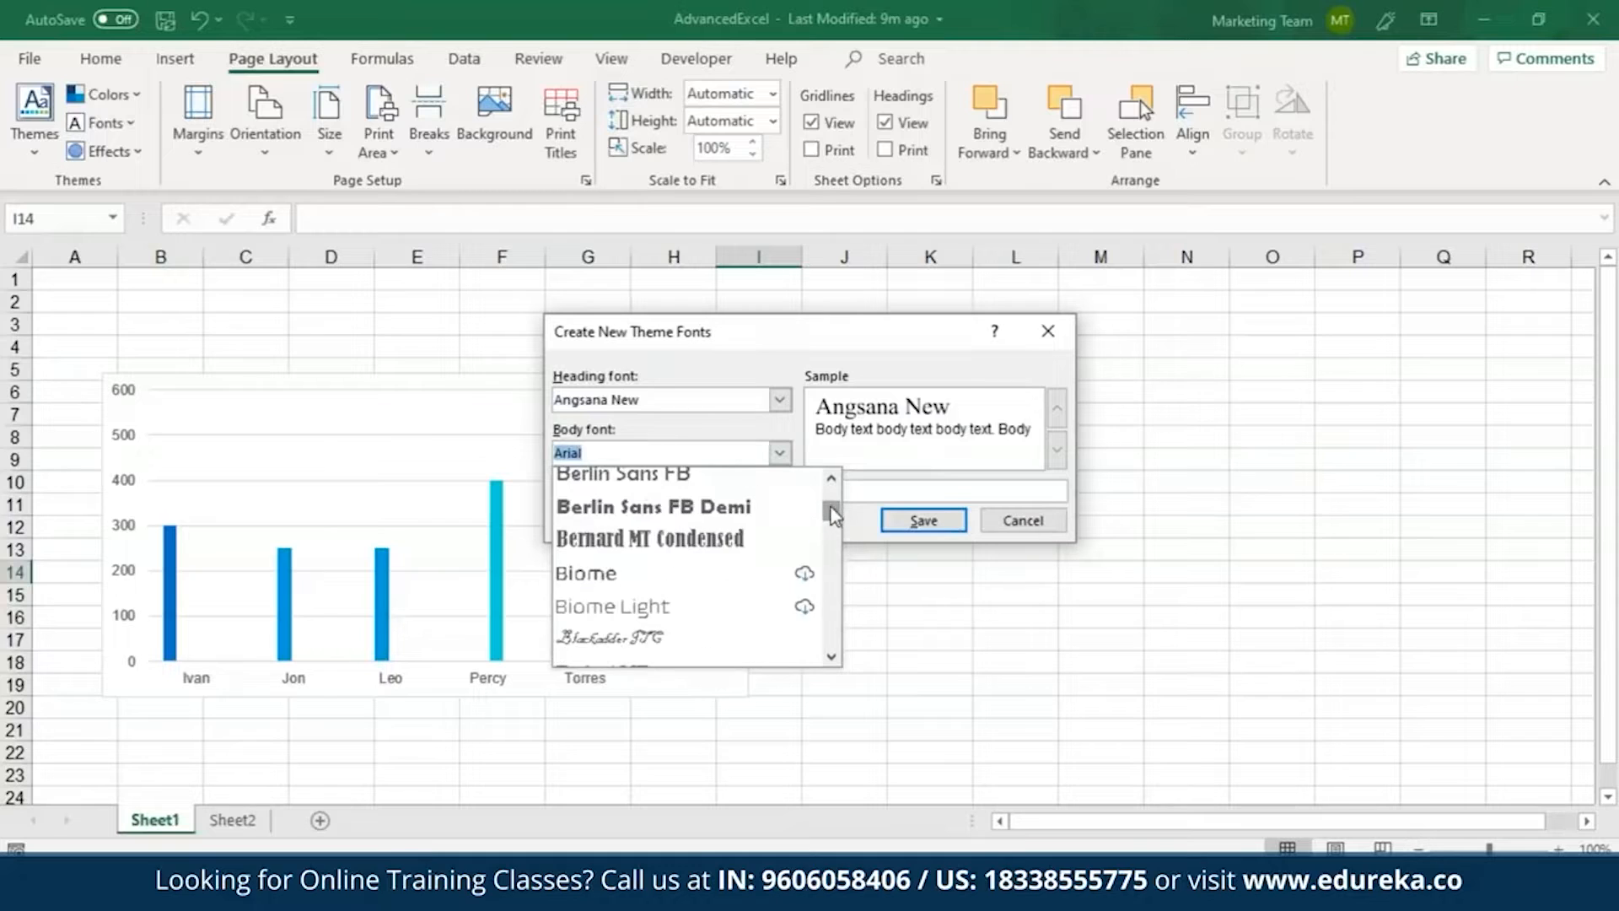
click(771, 511)
Name the custom theme font set fontstyle1 and save it.
key(Tab)
key(BackSpace)
text(font)
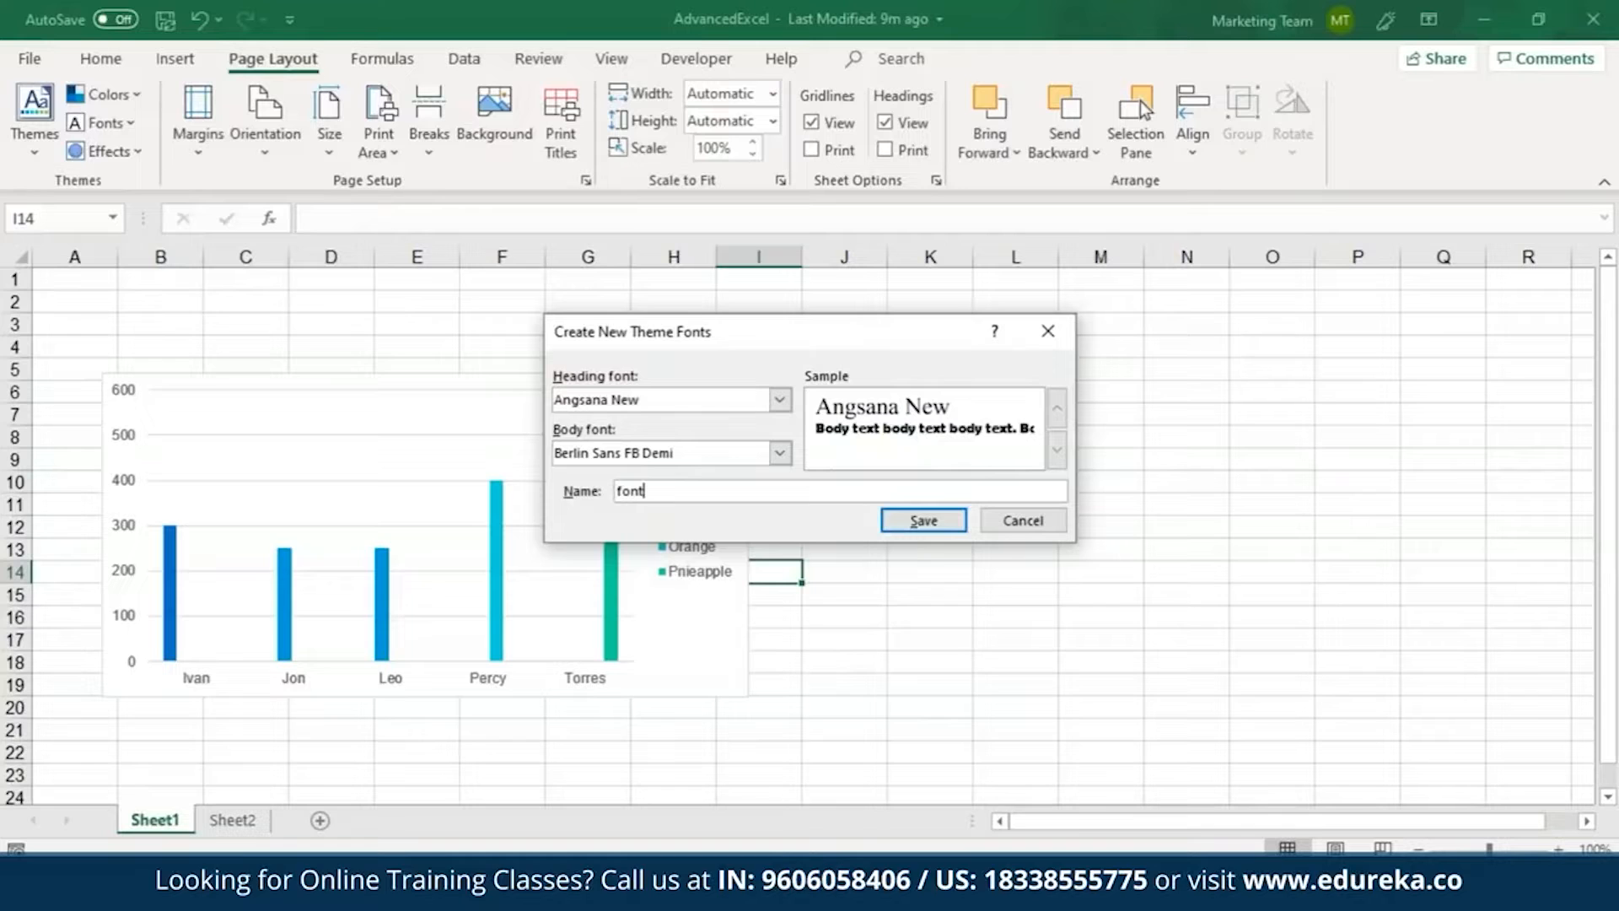
text(style1)
key(Return)
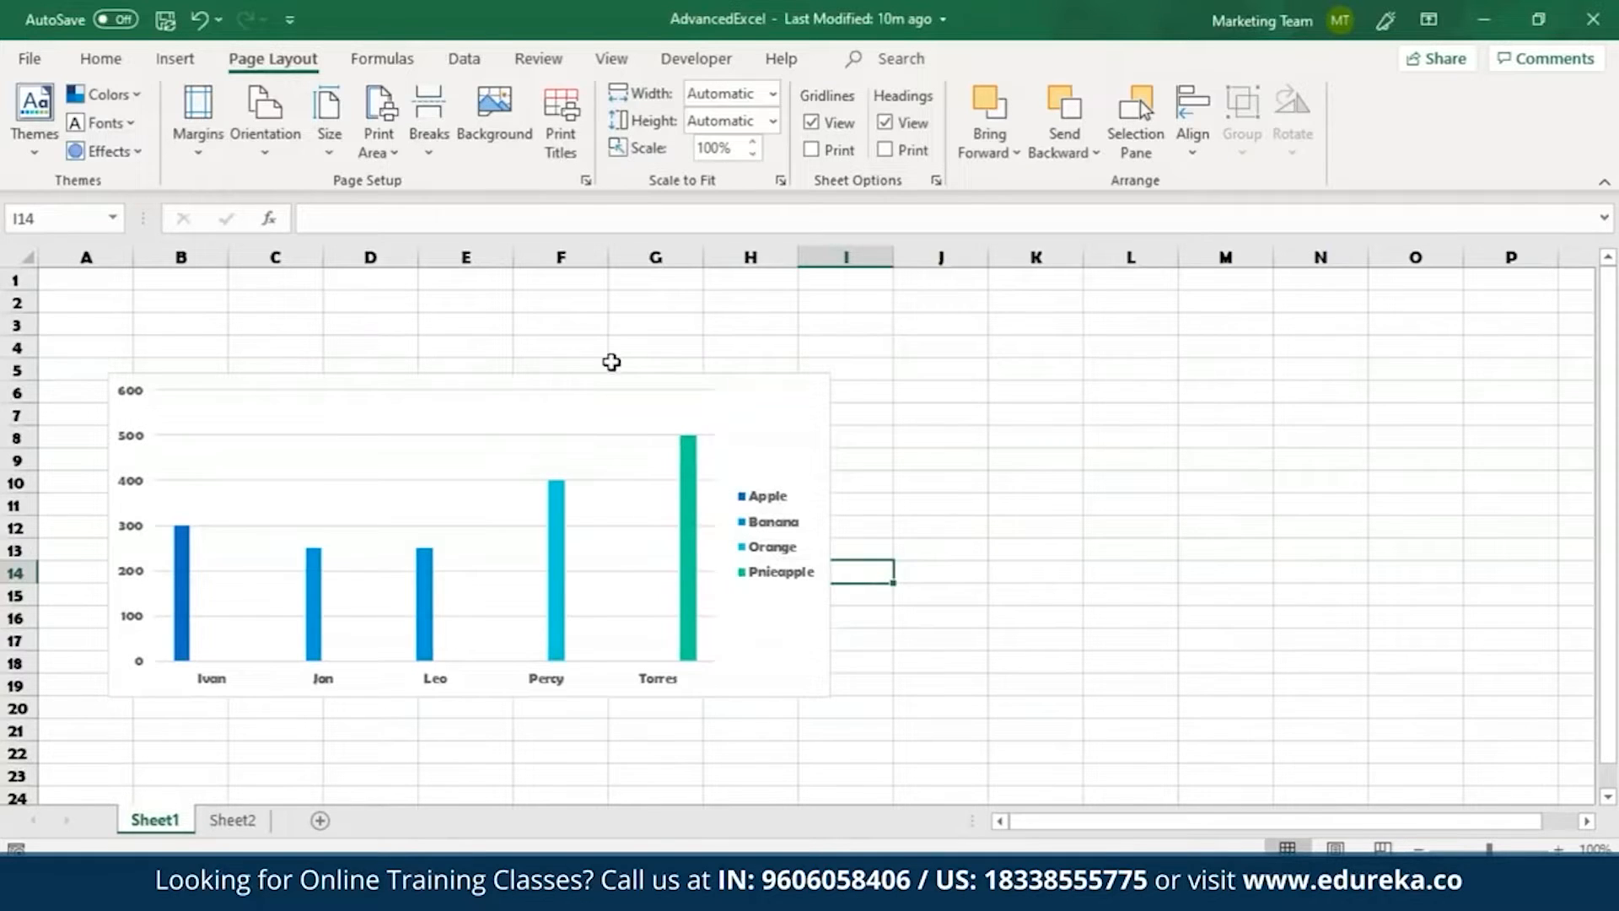
Apply the Office theme effects to the workbook.
click(125, 157)
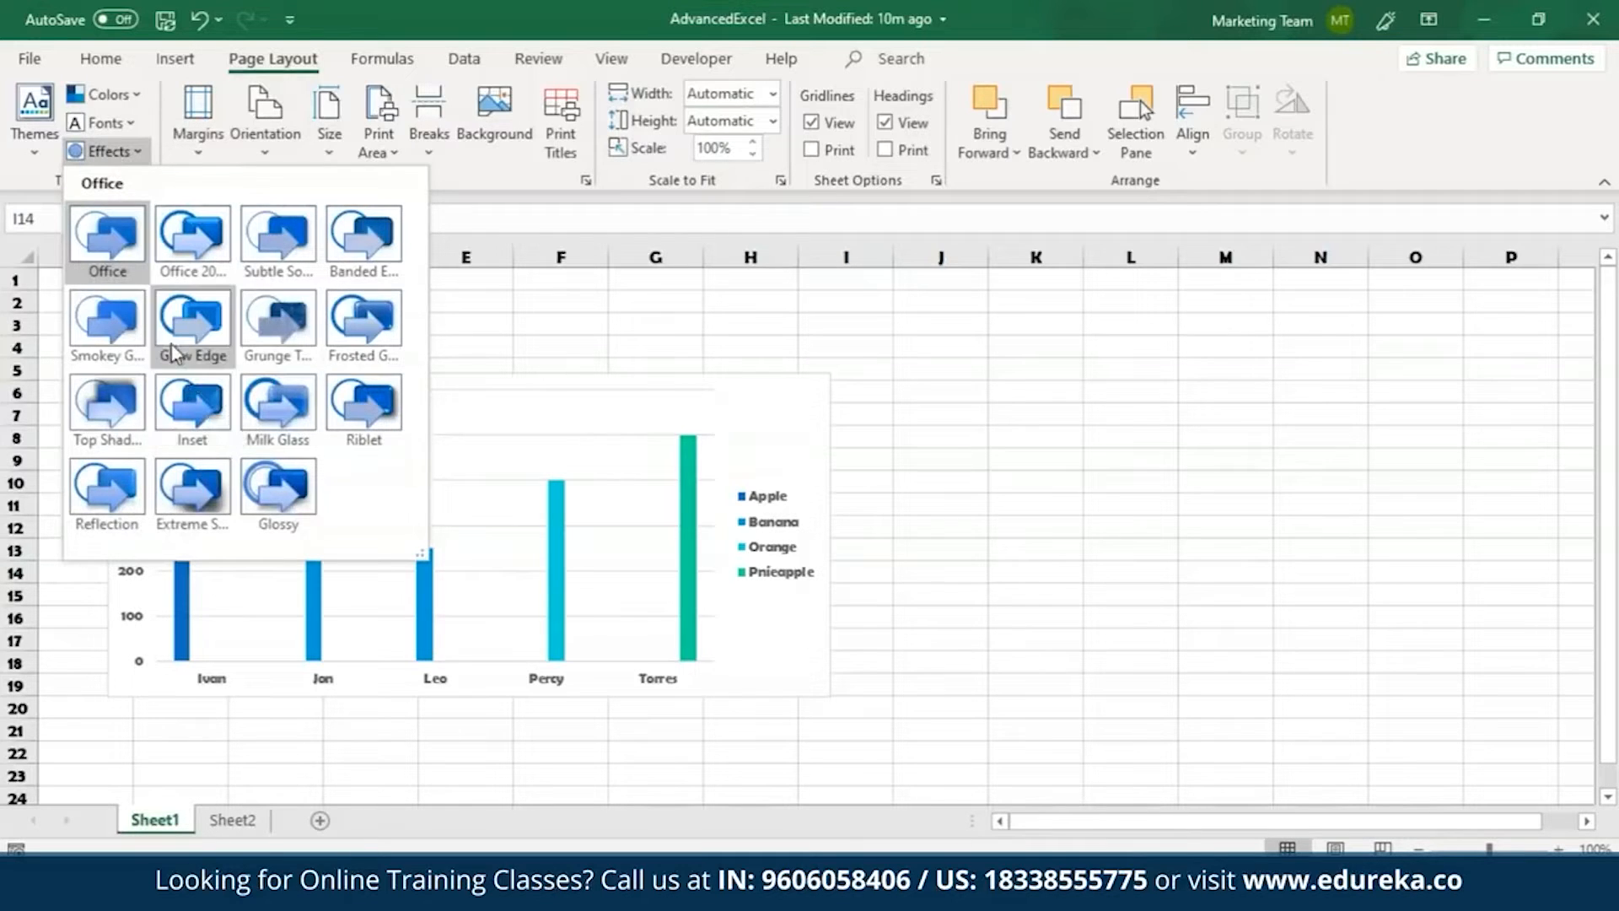
click(108, 237)
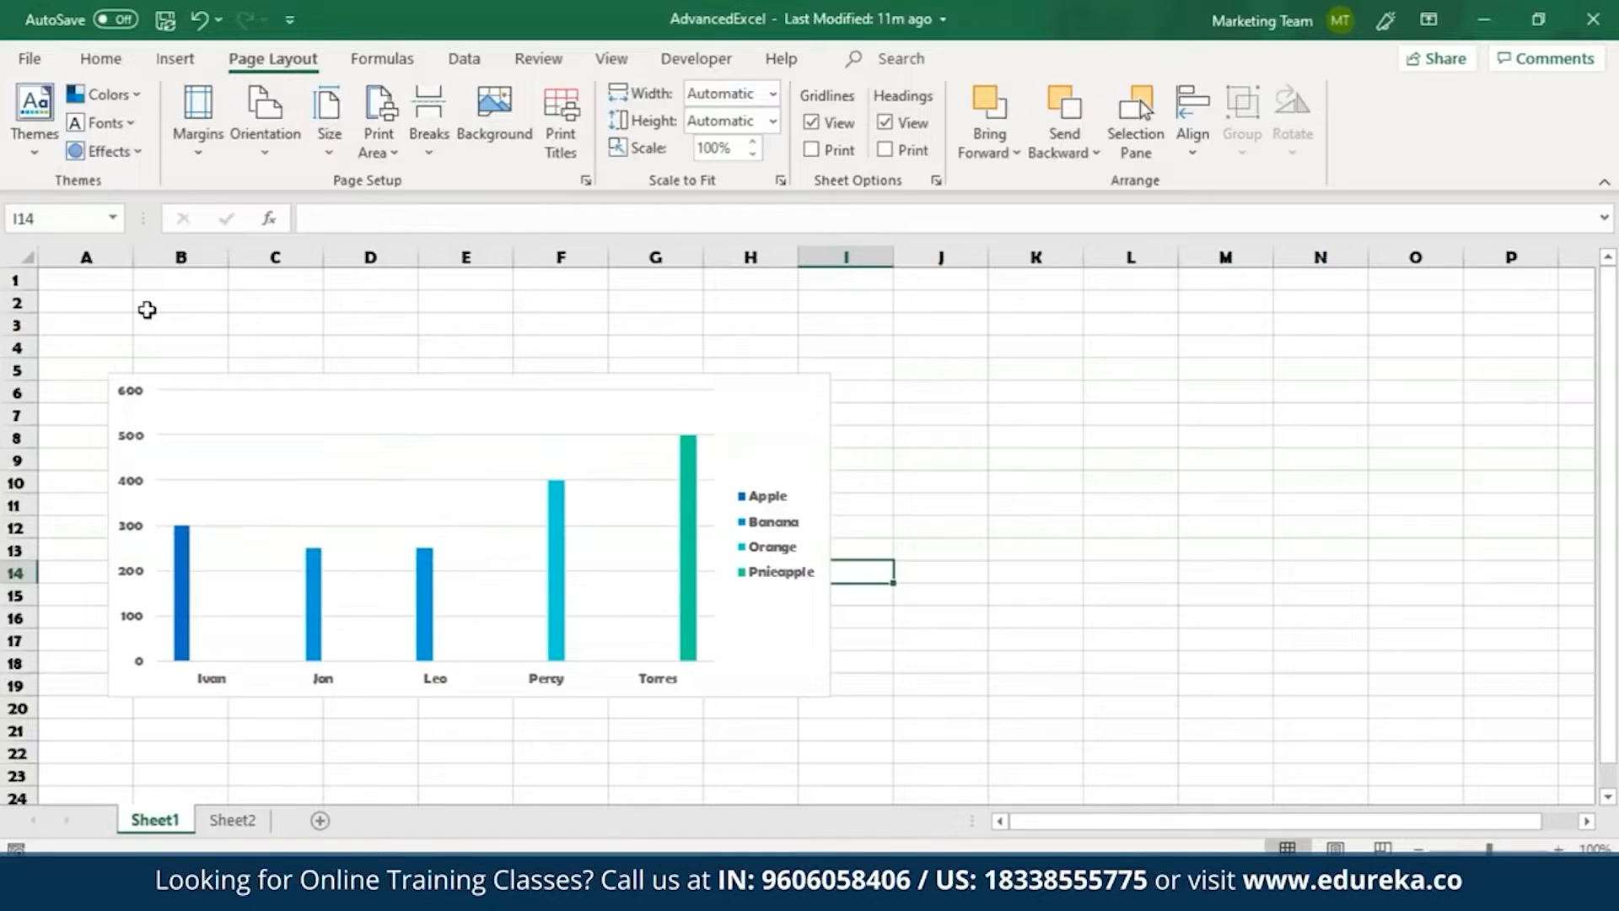
Look at the options for saving the current theme as an Office Theme file and leave without saving.
click(47, 129)
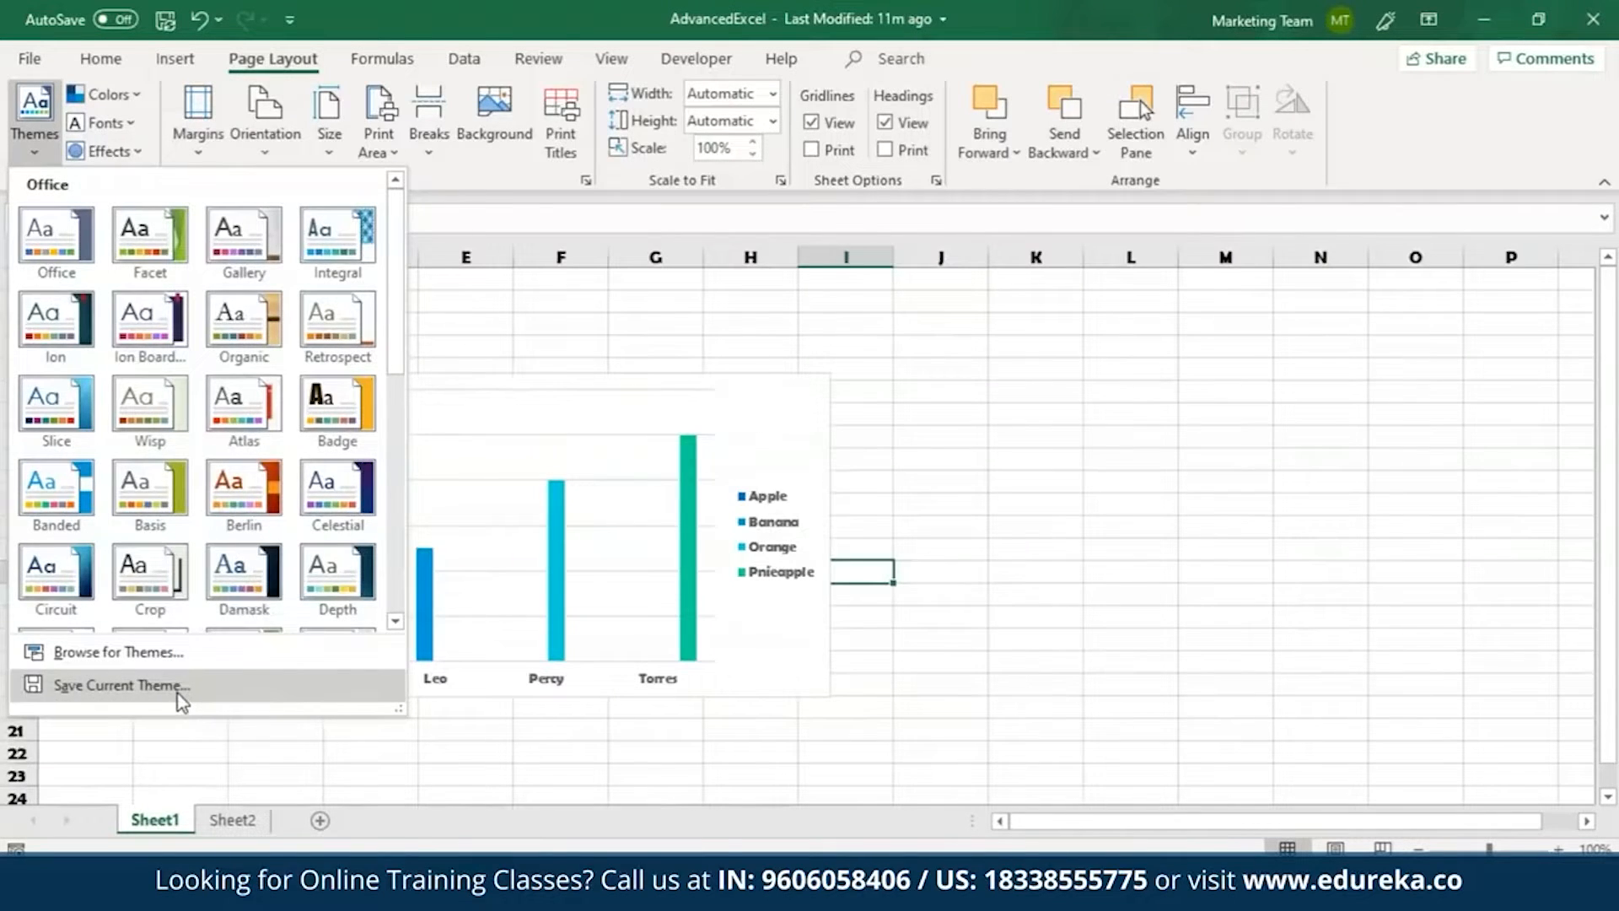
click(118, 684)
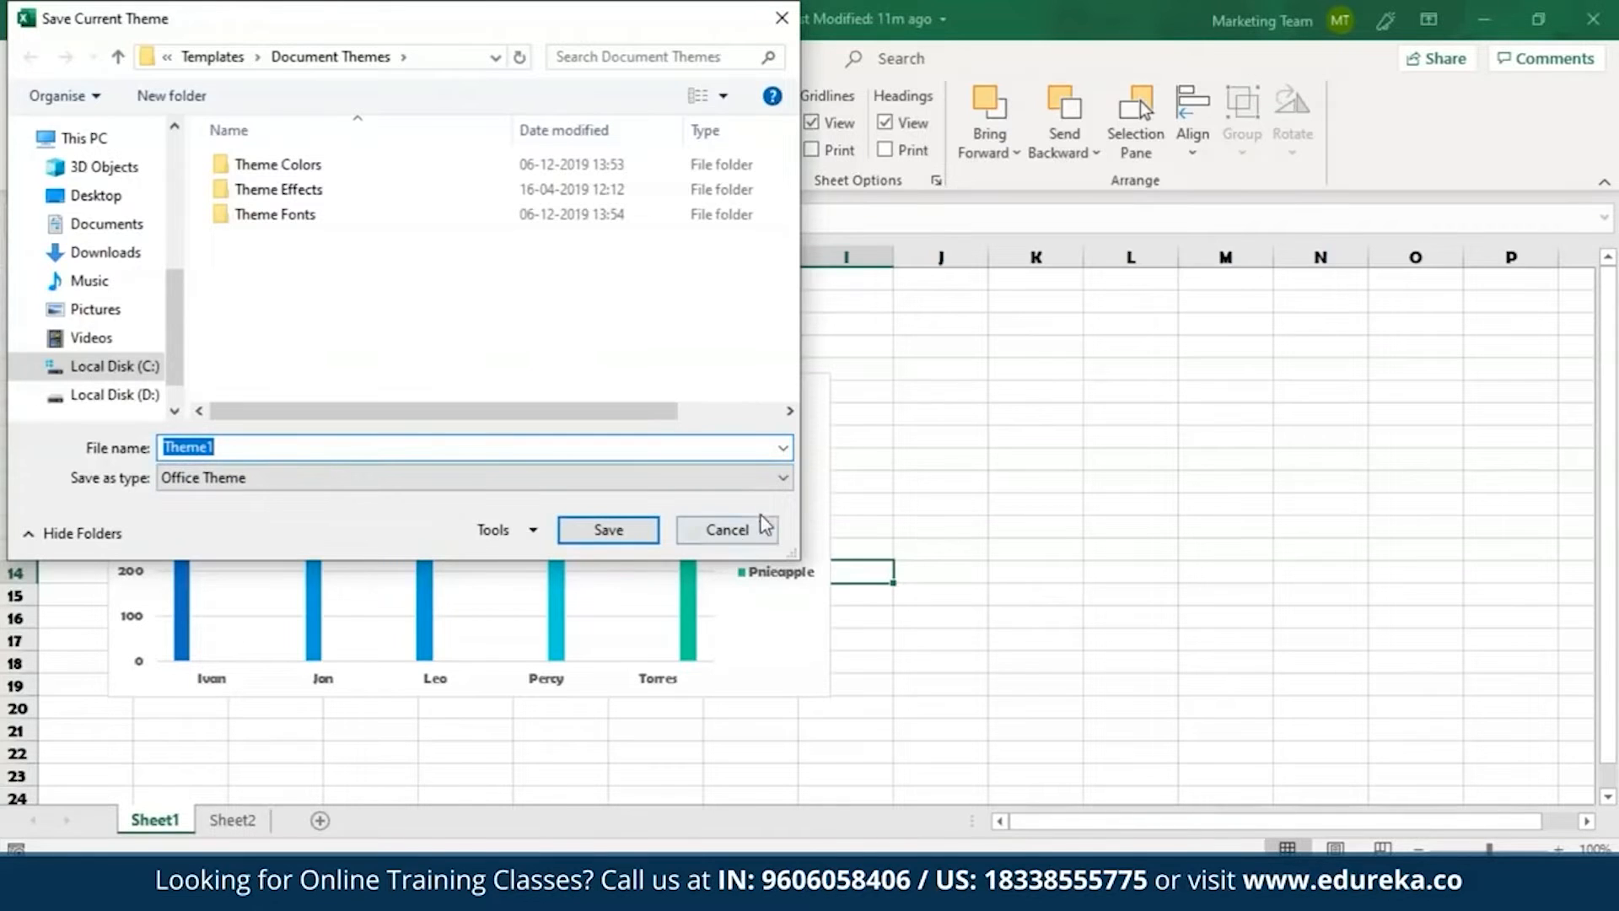
click(732, 529)
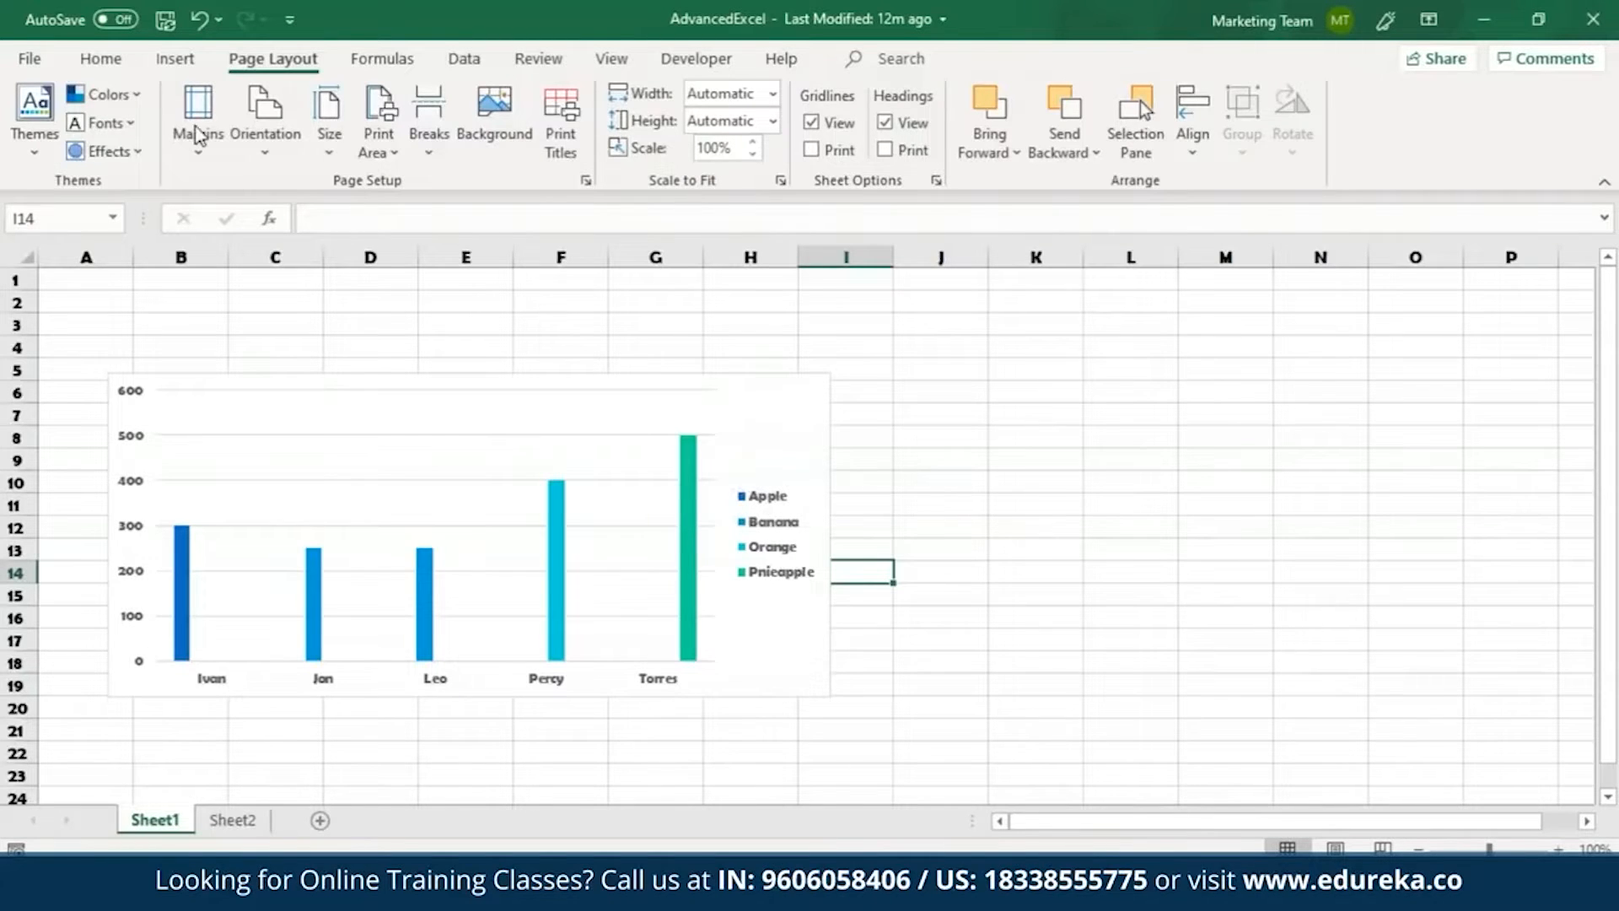
Browse the templates offered for new workbooks, including the calendar templates, and return to Sheet1.
click(25, 59)
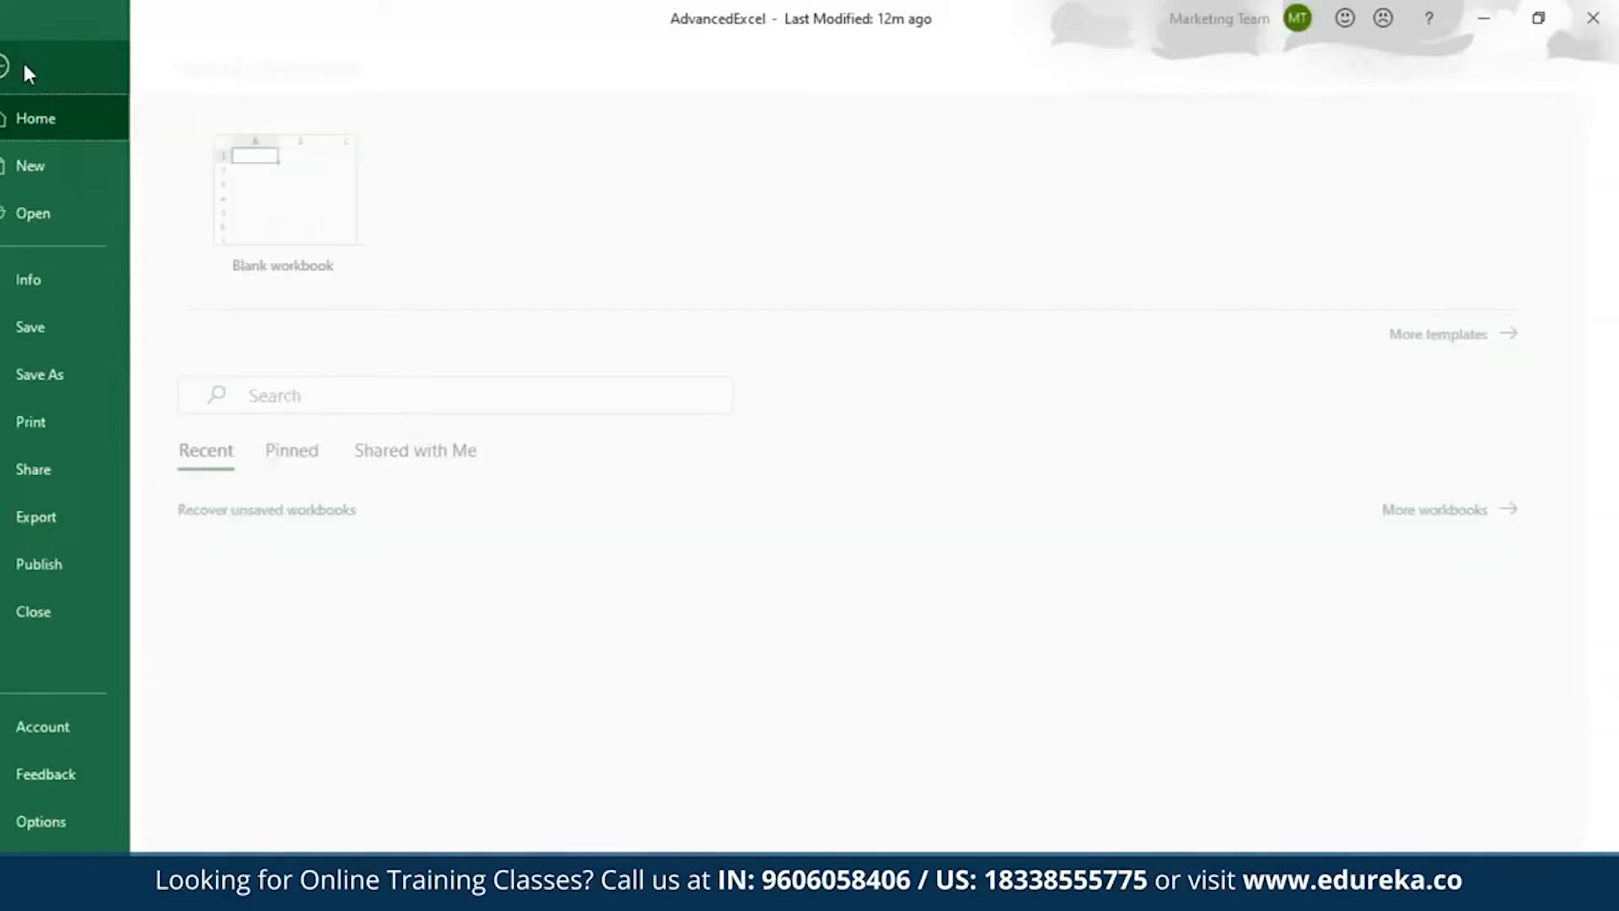
click(78, 160)
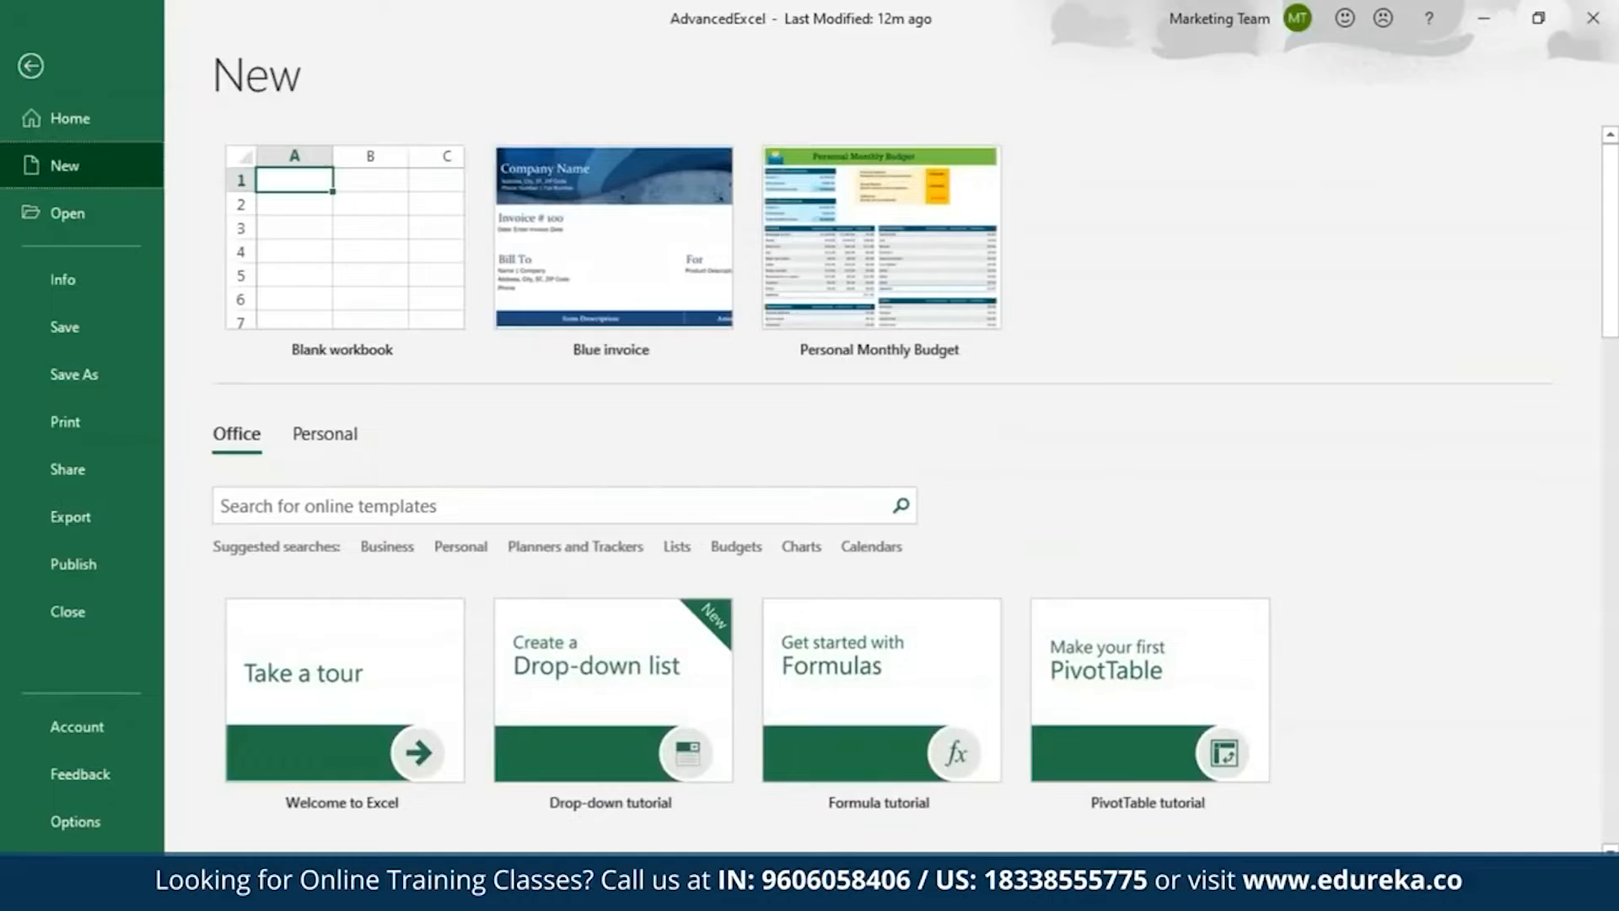
scroll(1097, 312, down, 10)
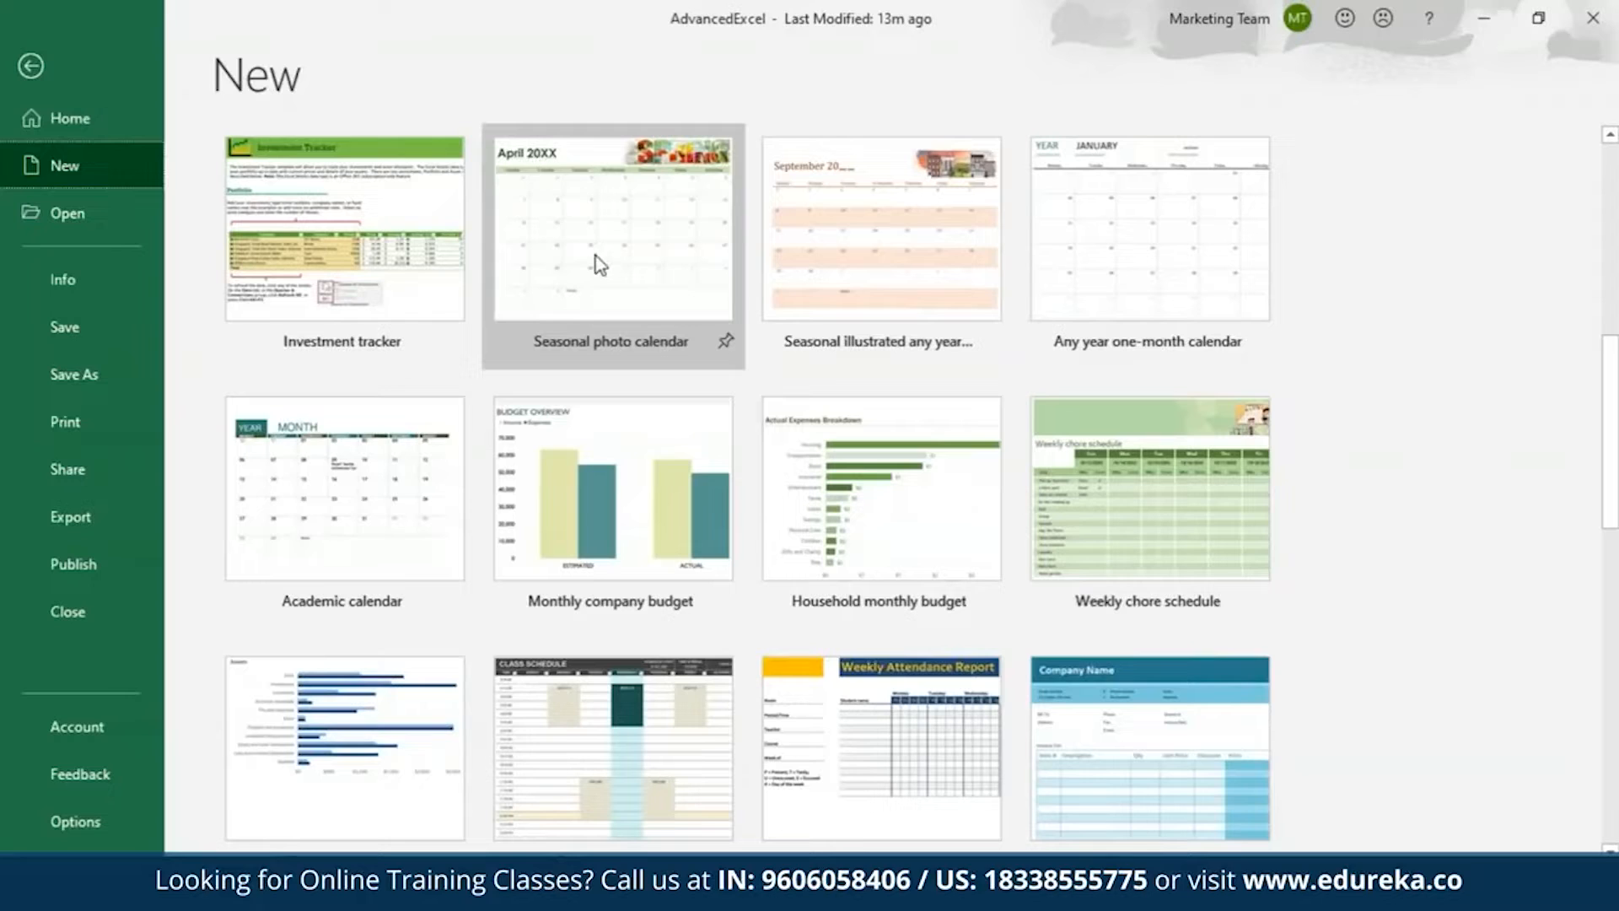
click(1071, 223)
click(977, 496)
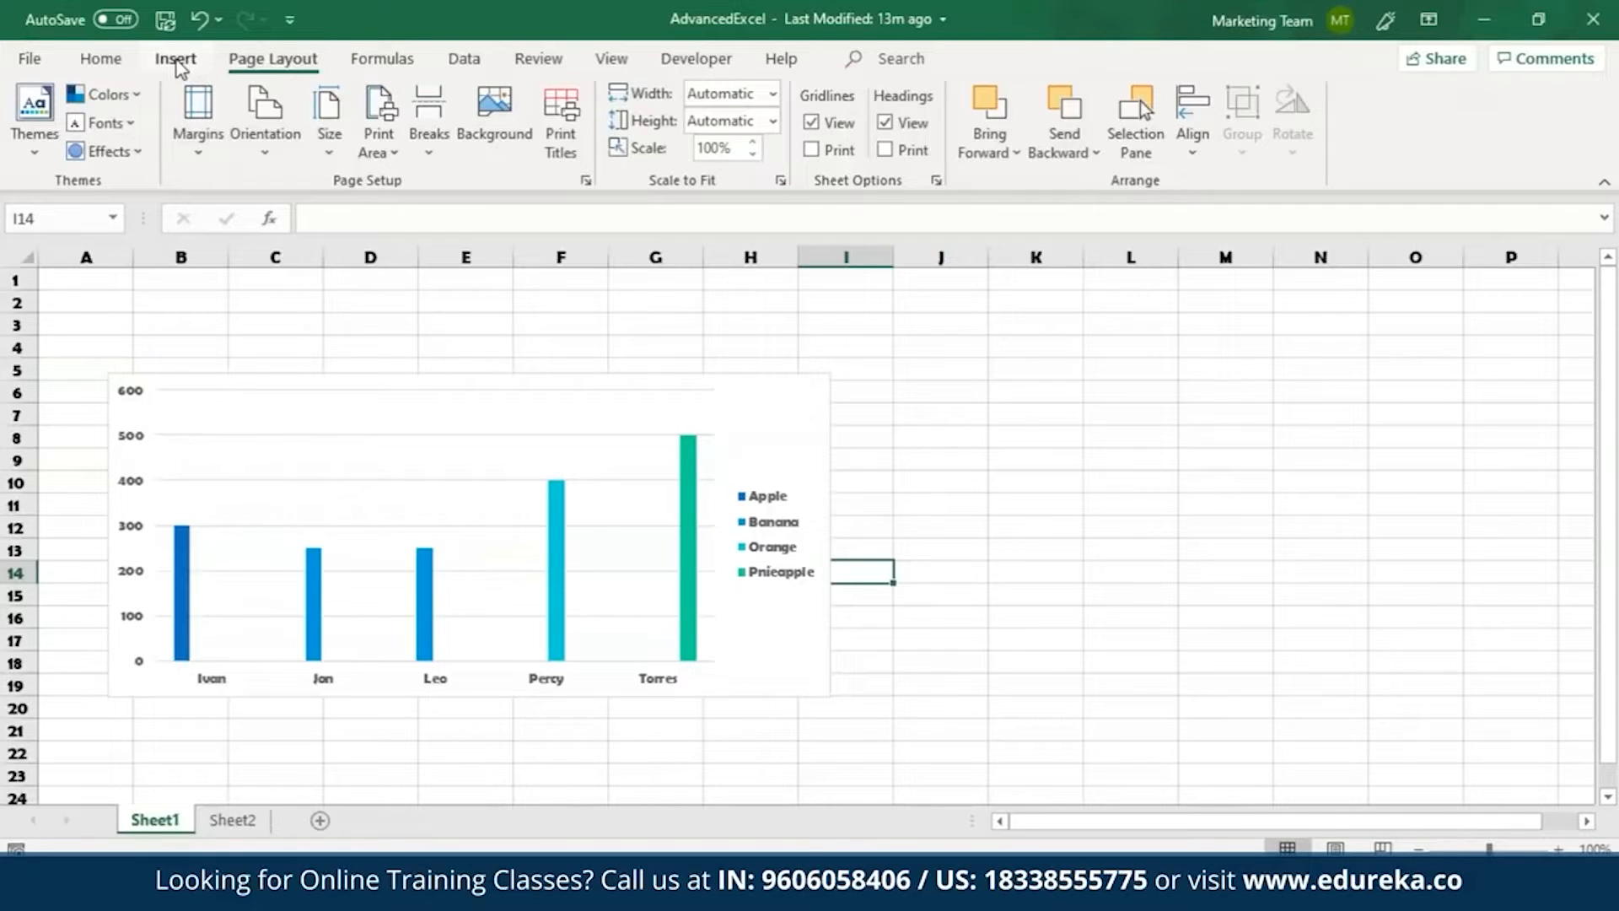
Draw a rectangle about 2.54 cm high and 5.08 cm wide beside the chart, starting near cell K5.
click(176, 60)
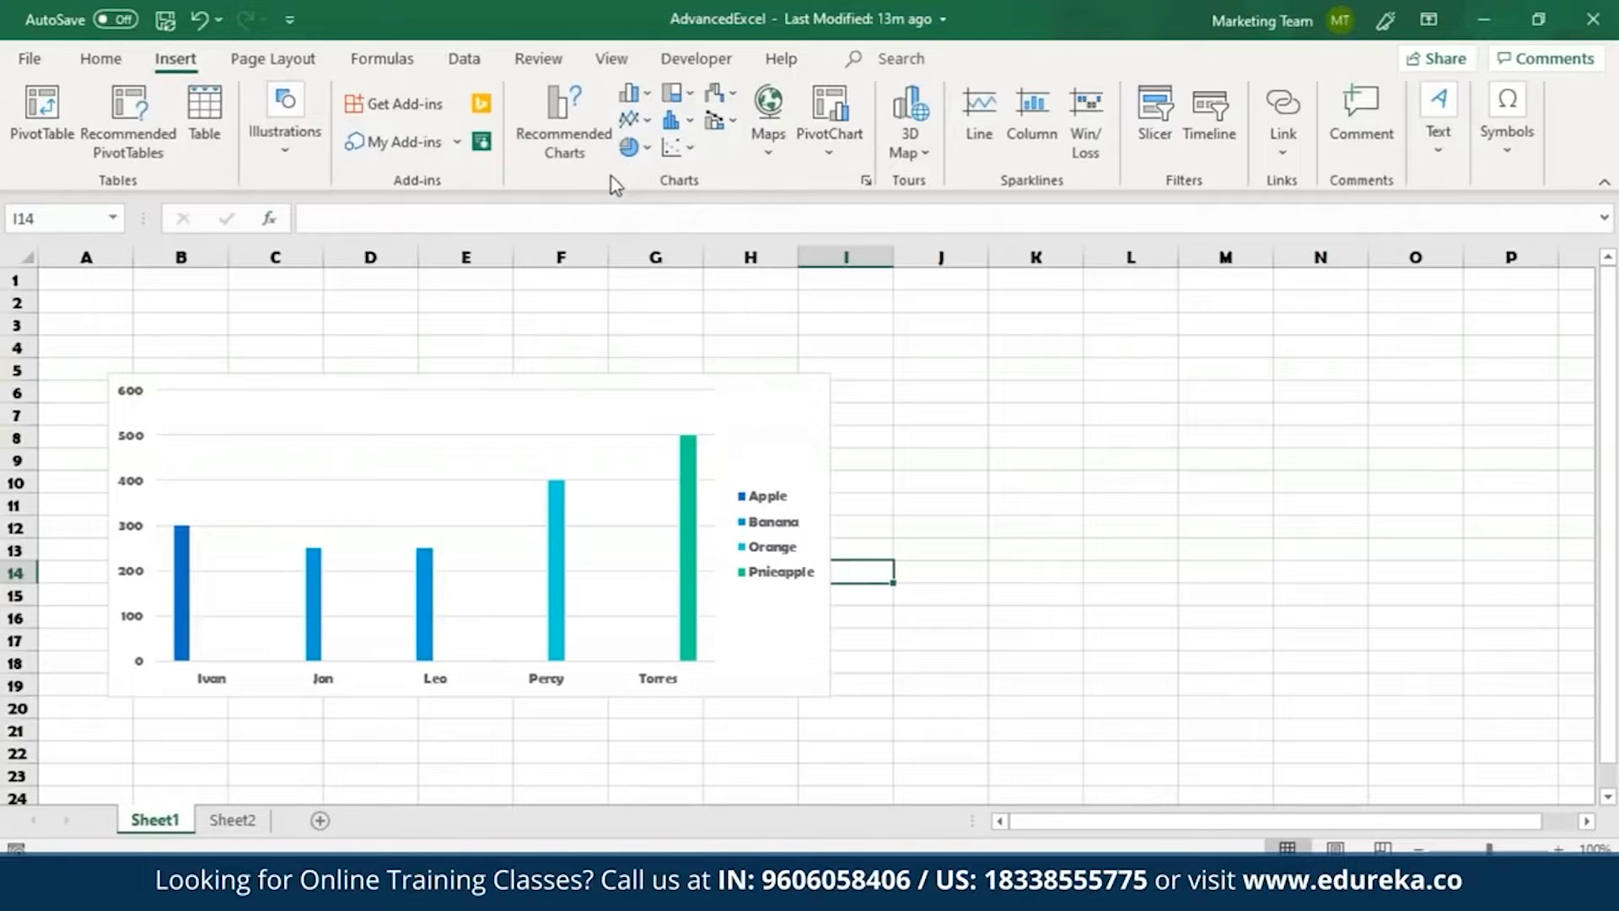
click(280, 117)
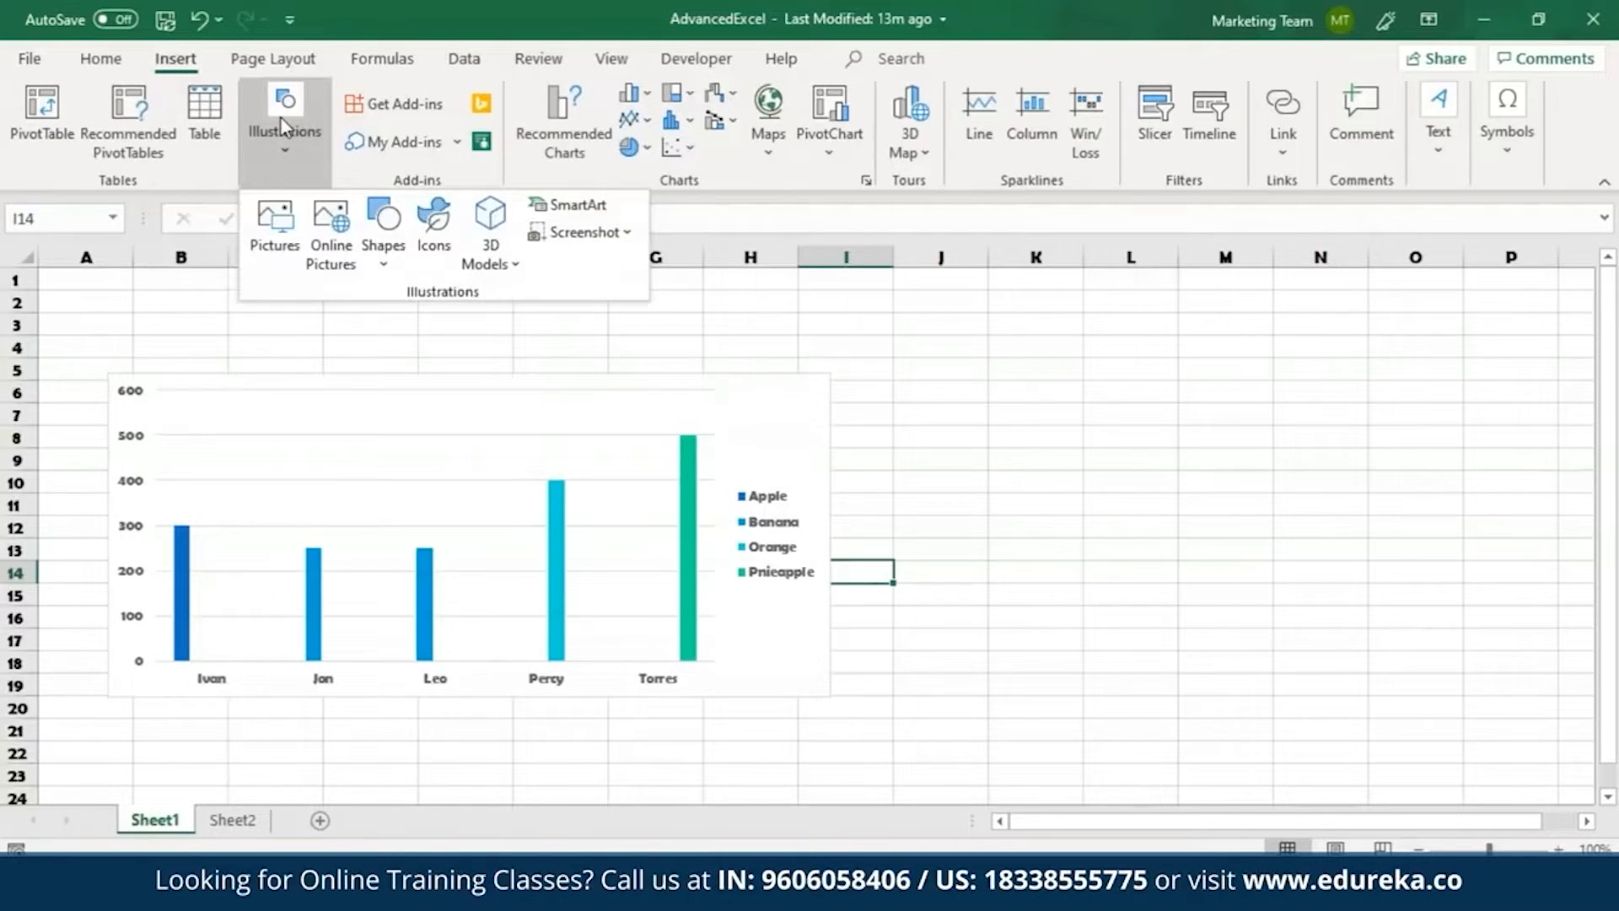
click(365, 246)
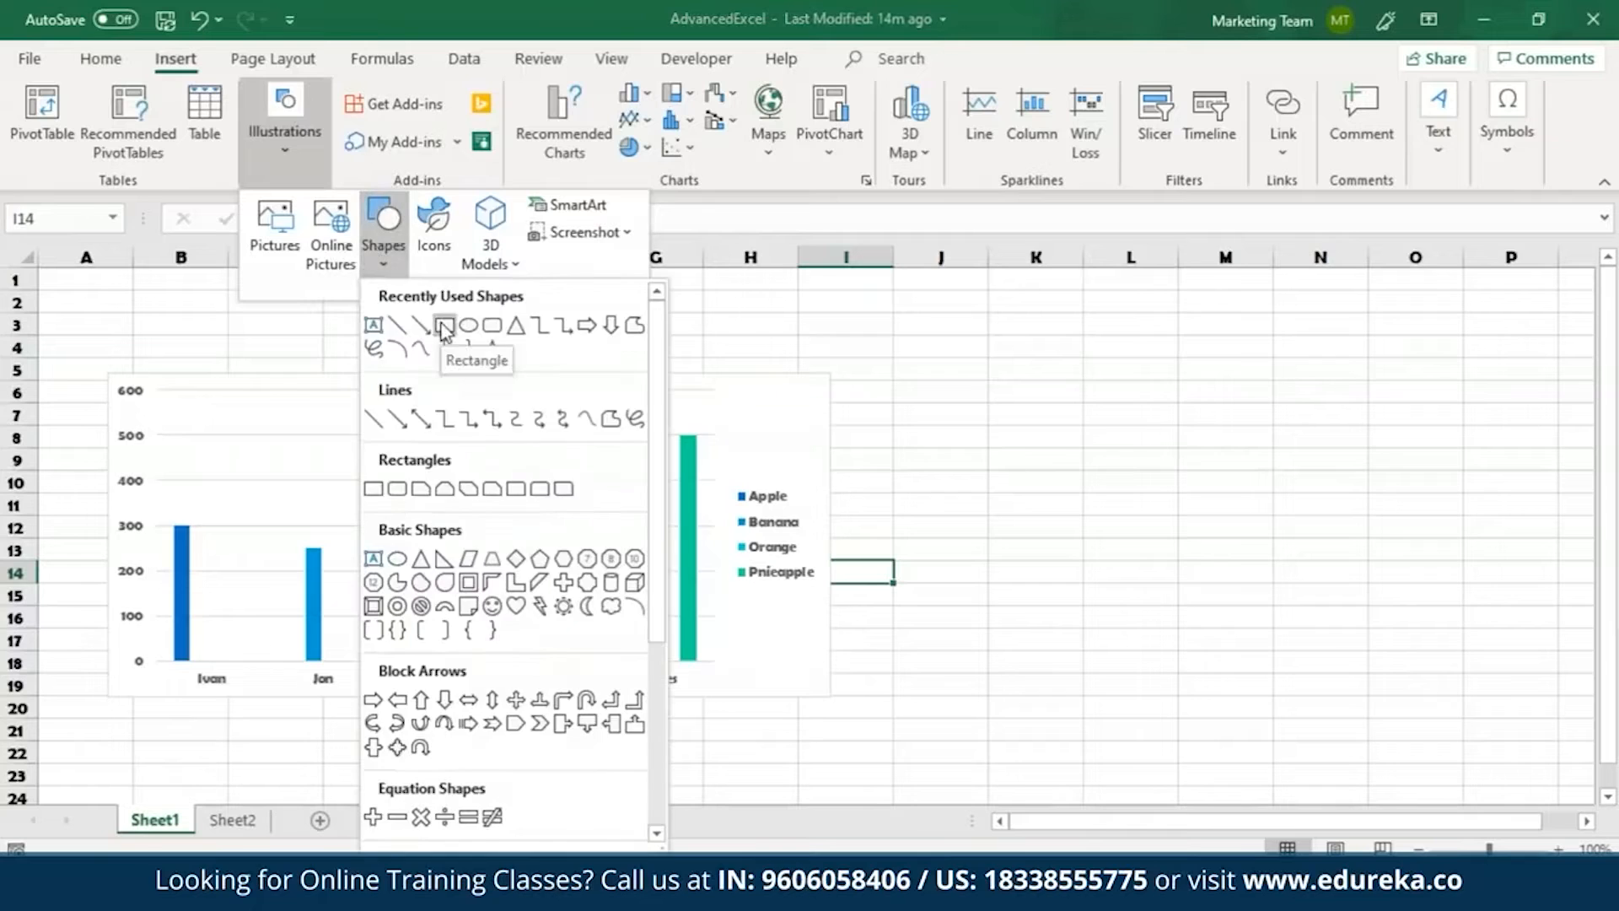
click(383, 330)
mouse_move(995, 361)
mouse_down()
mouse_move(1164, 406)
mouse_move(1181, 459)
mouse_move(1225, 476)
mouse_up()
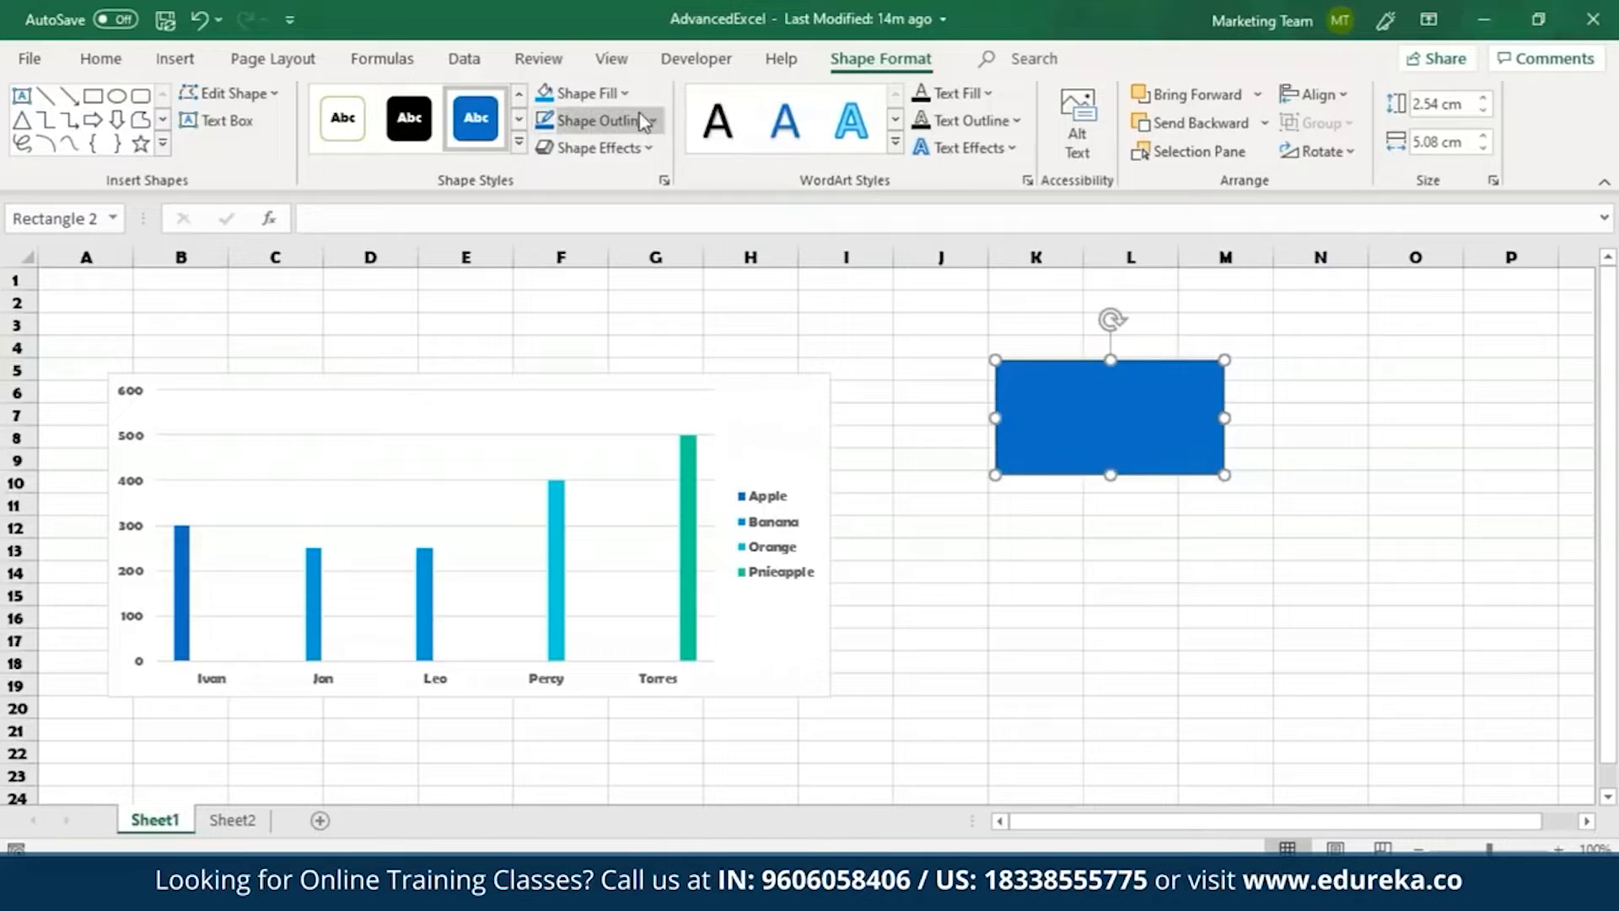
Fill the rectangle with a light blue theme color and remove its outline.
click(594, 92)
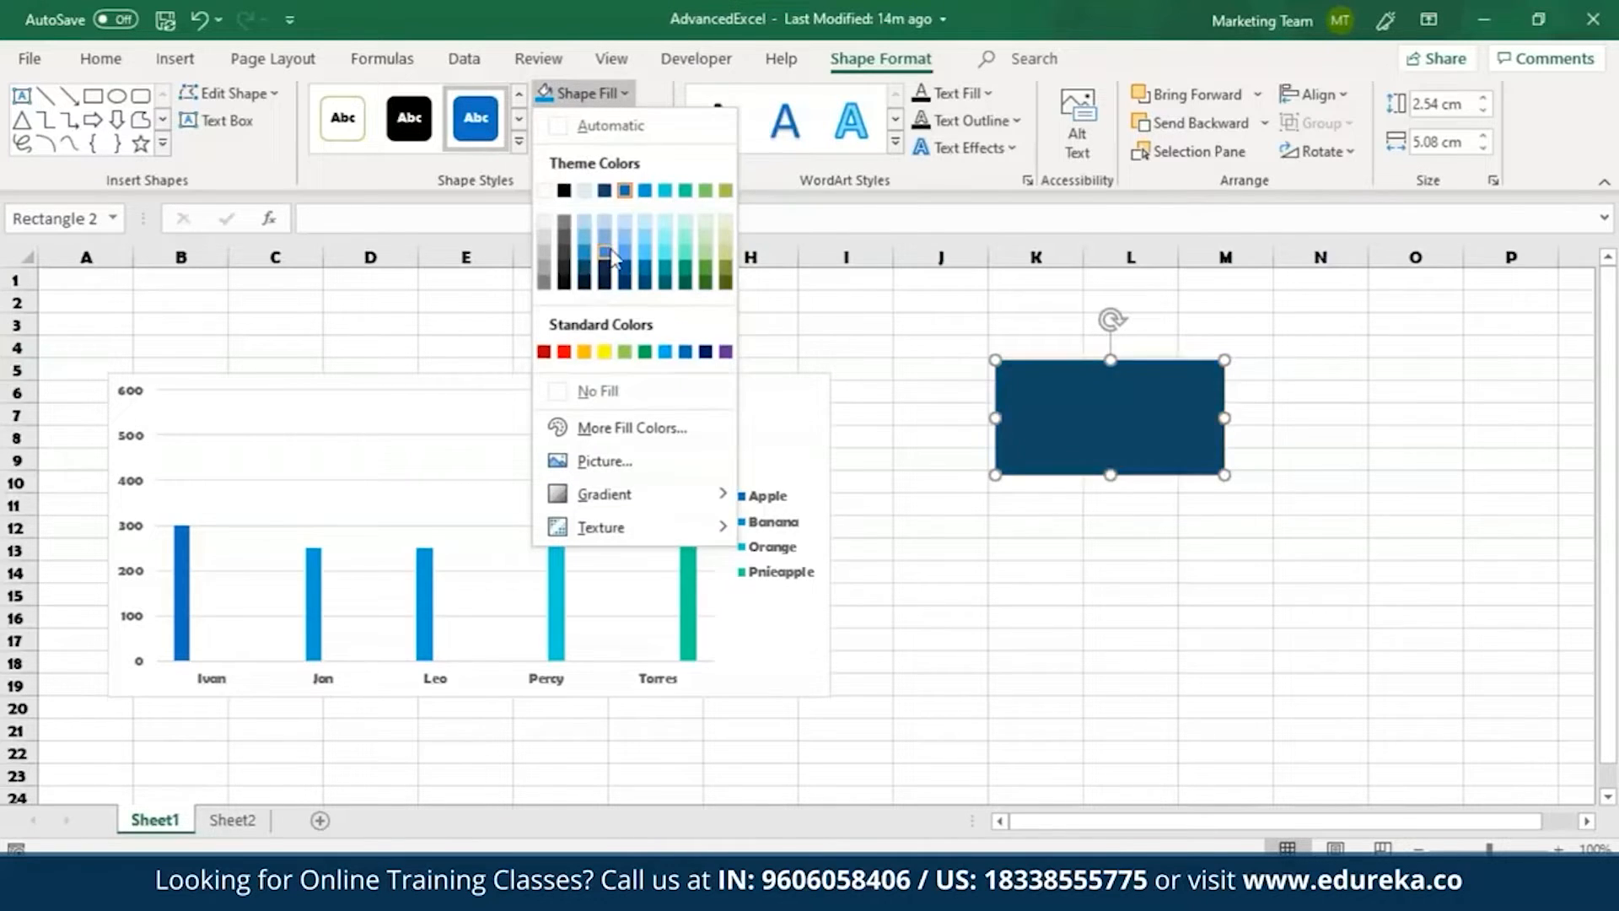
click(645, 239)
click(633, 121)
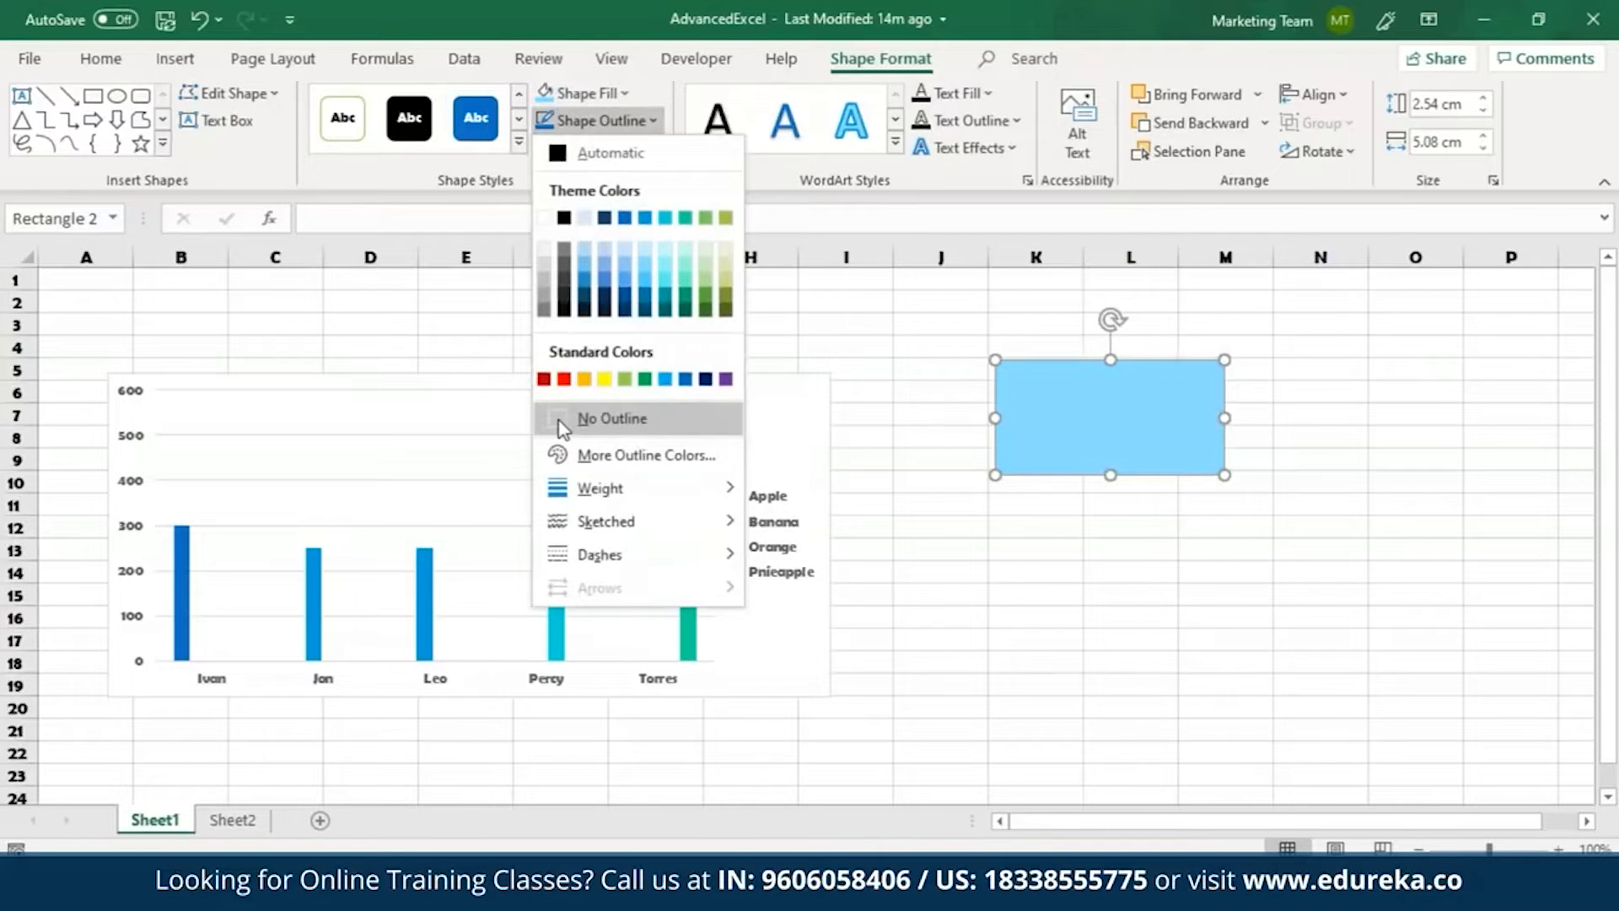
click(592, 420)
Apply the third reflection variation of the first row to the light blue rectangle and deselect it.
click(605, 150)
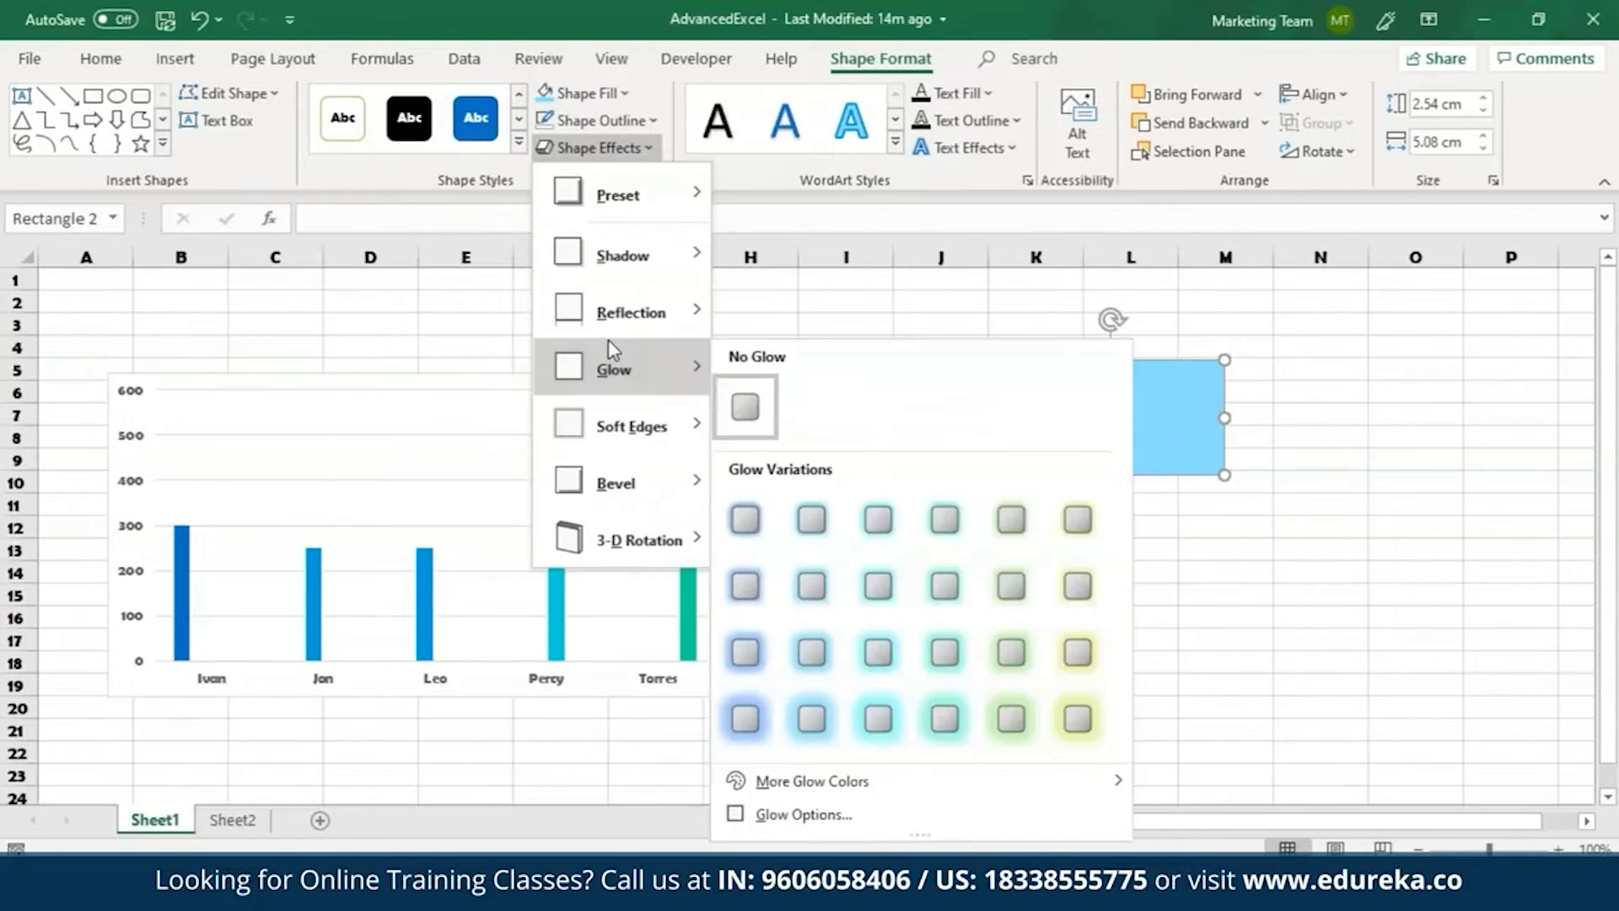
mouse_move(624, 310)
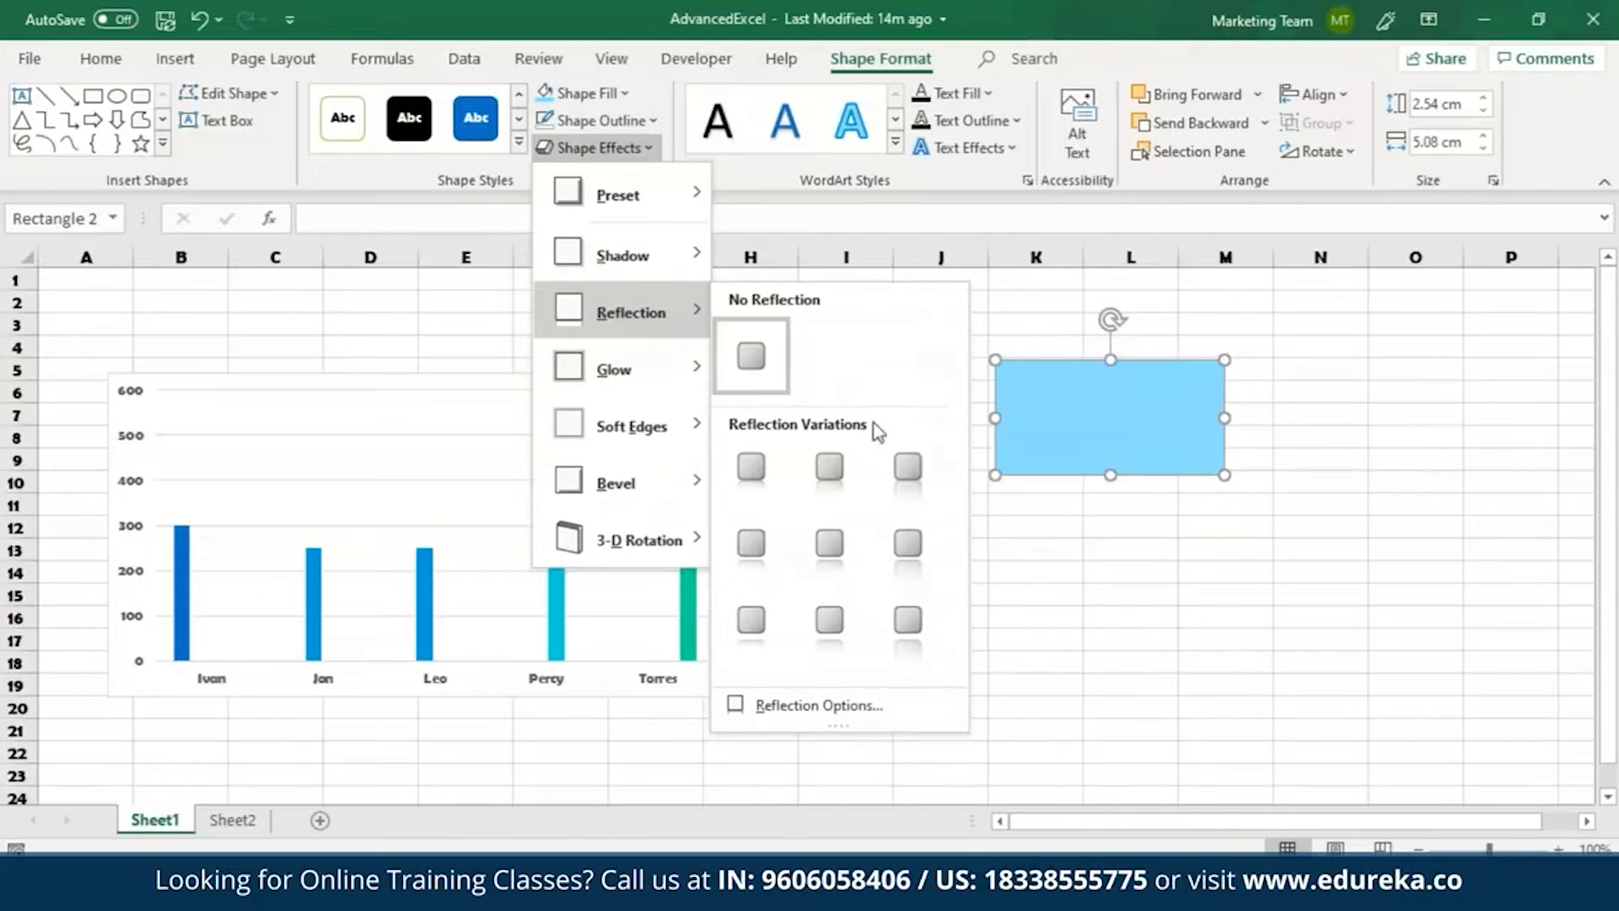
click(907, 466)
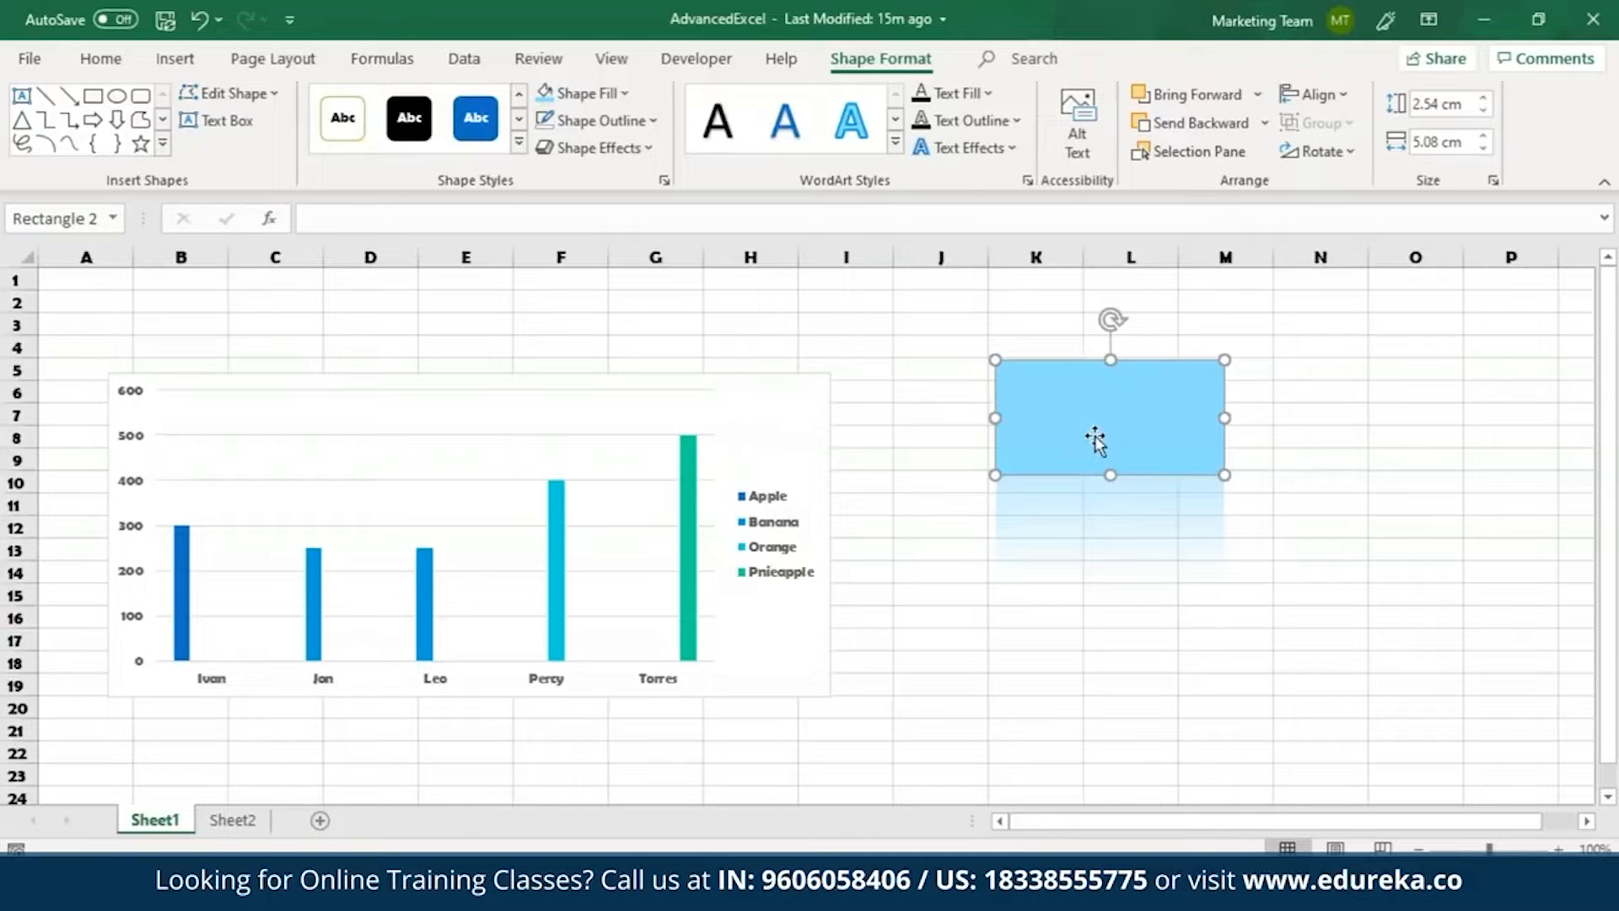
key(Escape)
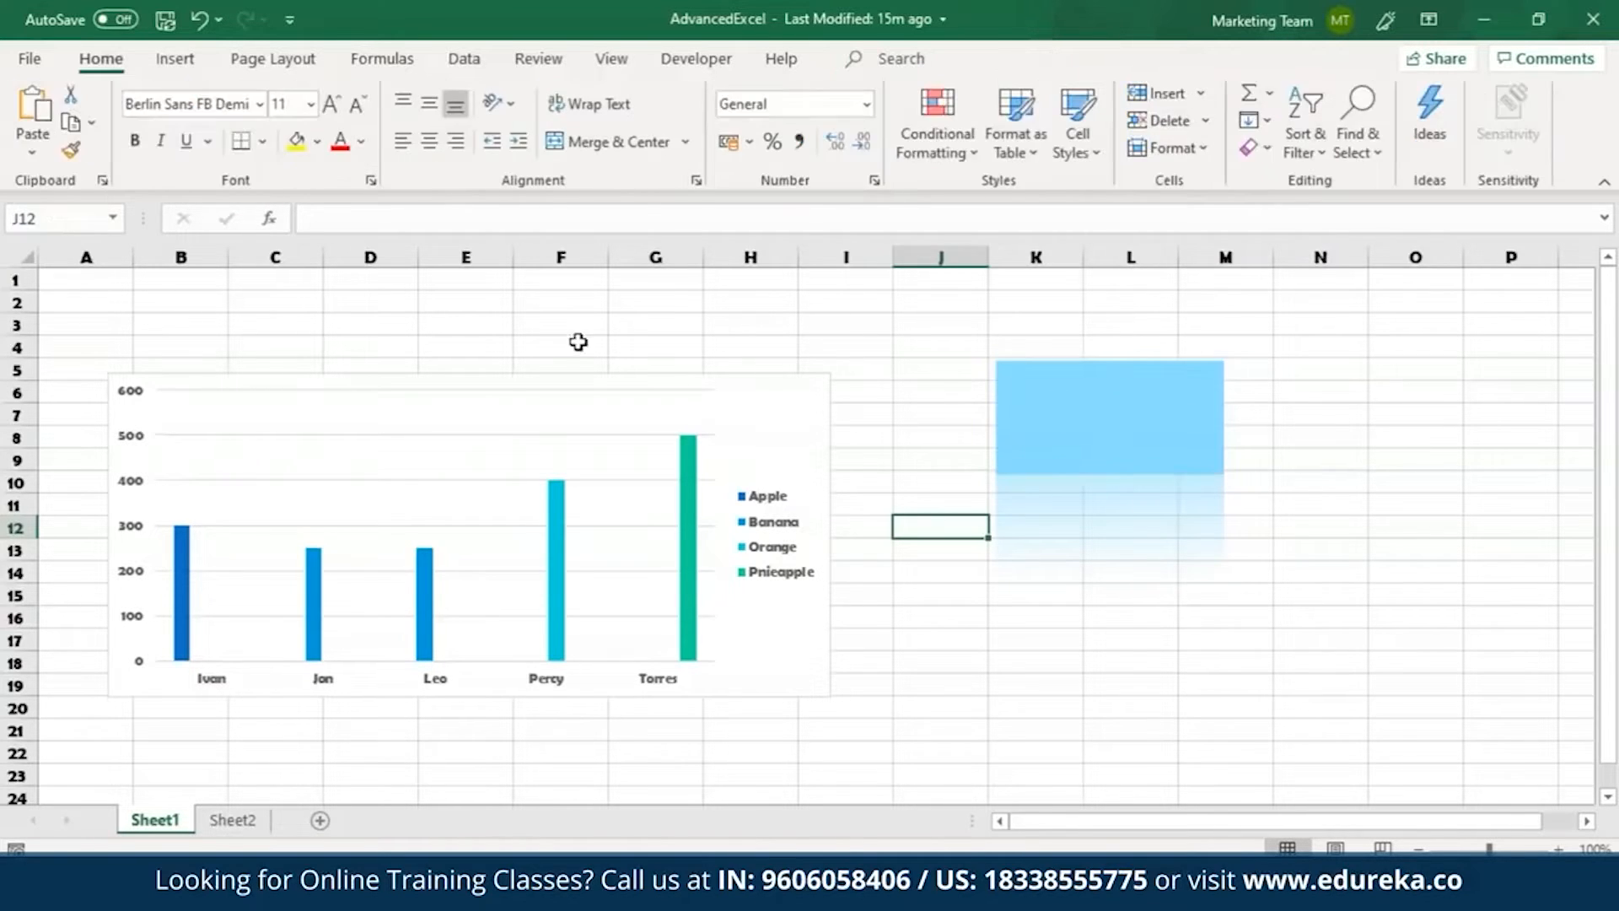
Examine the Page Setup options for page, sheet printing, margins, and header and footer.
click(174, 61)
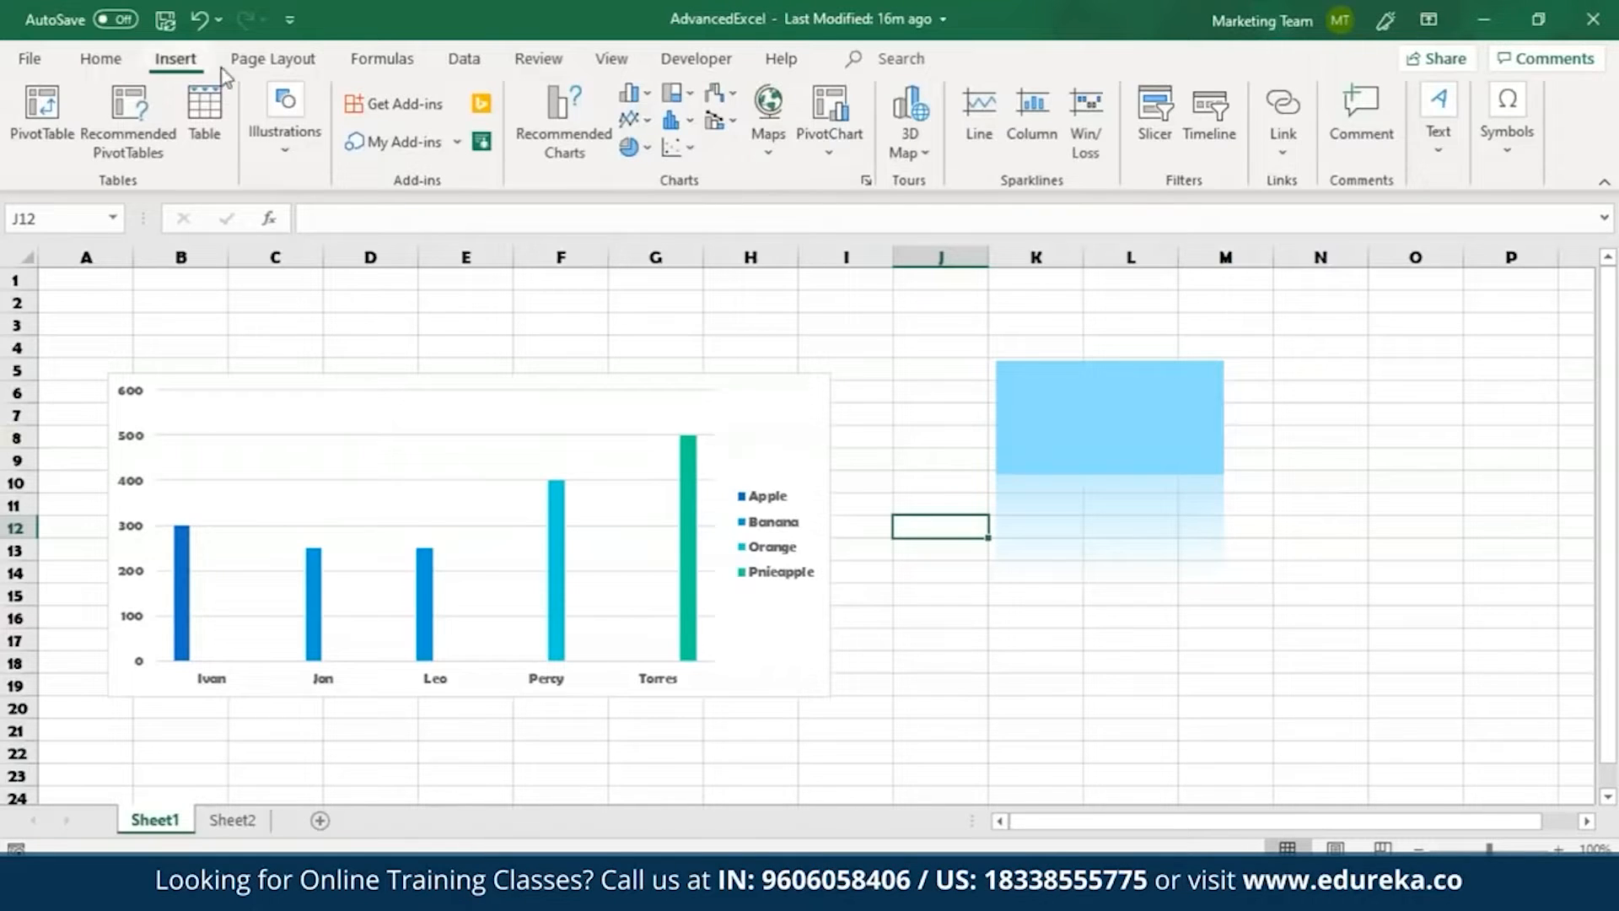
click(275, 61)
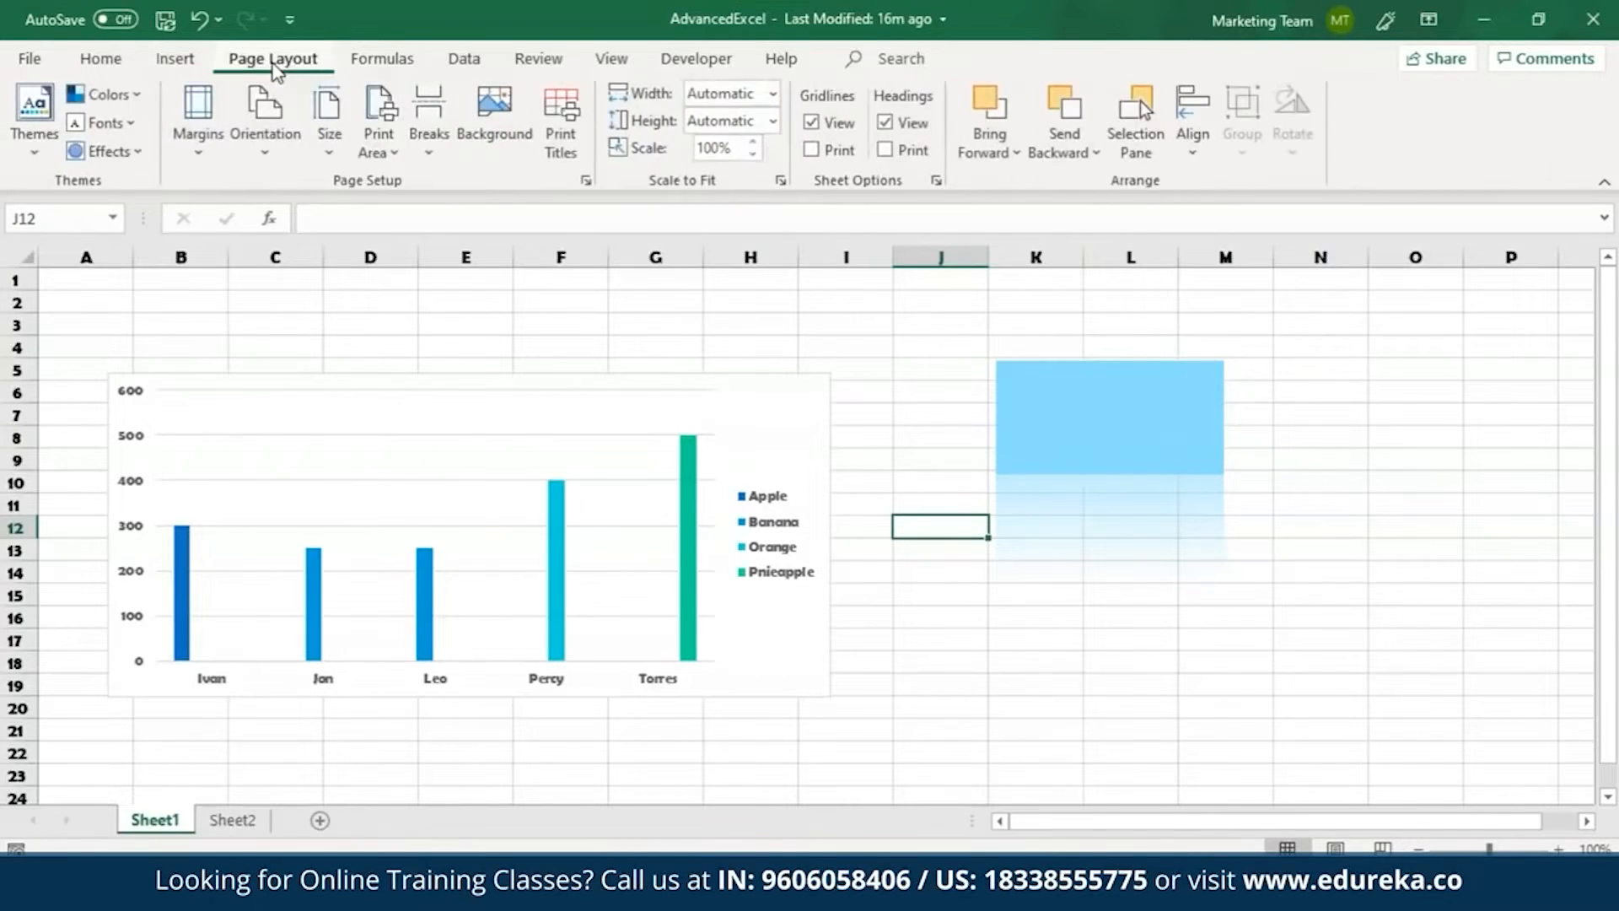
click(586, 179)
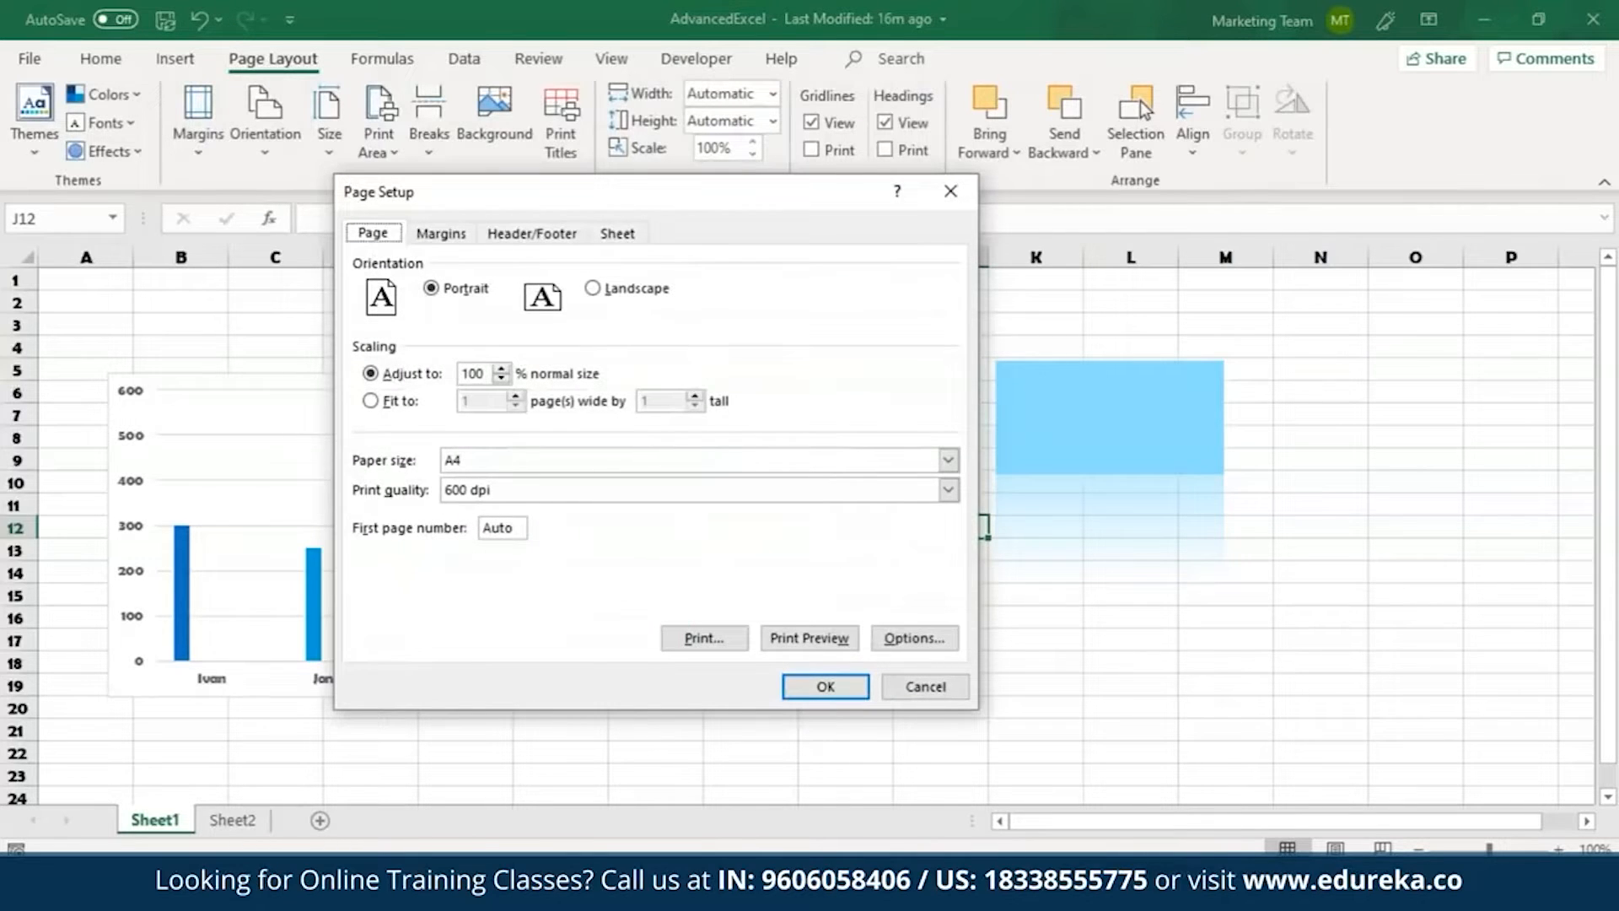
click(628, 238)
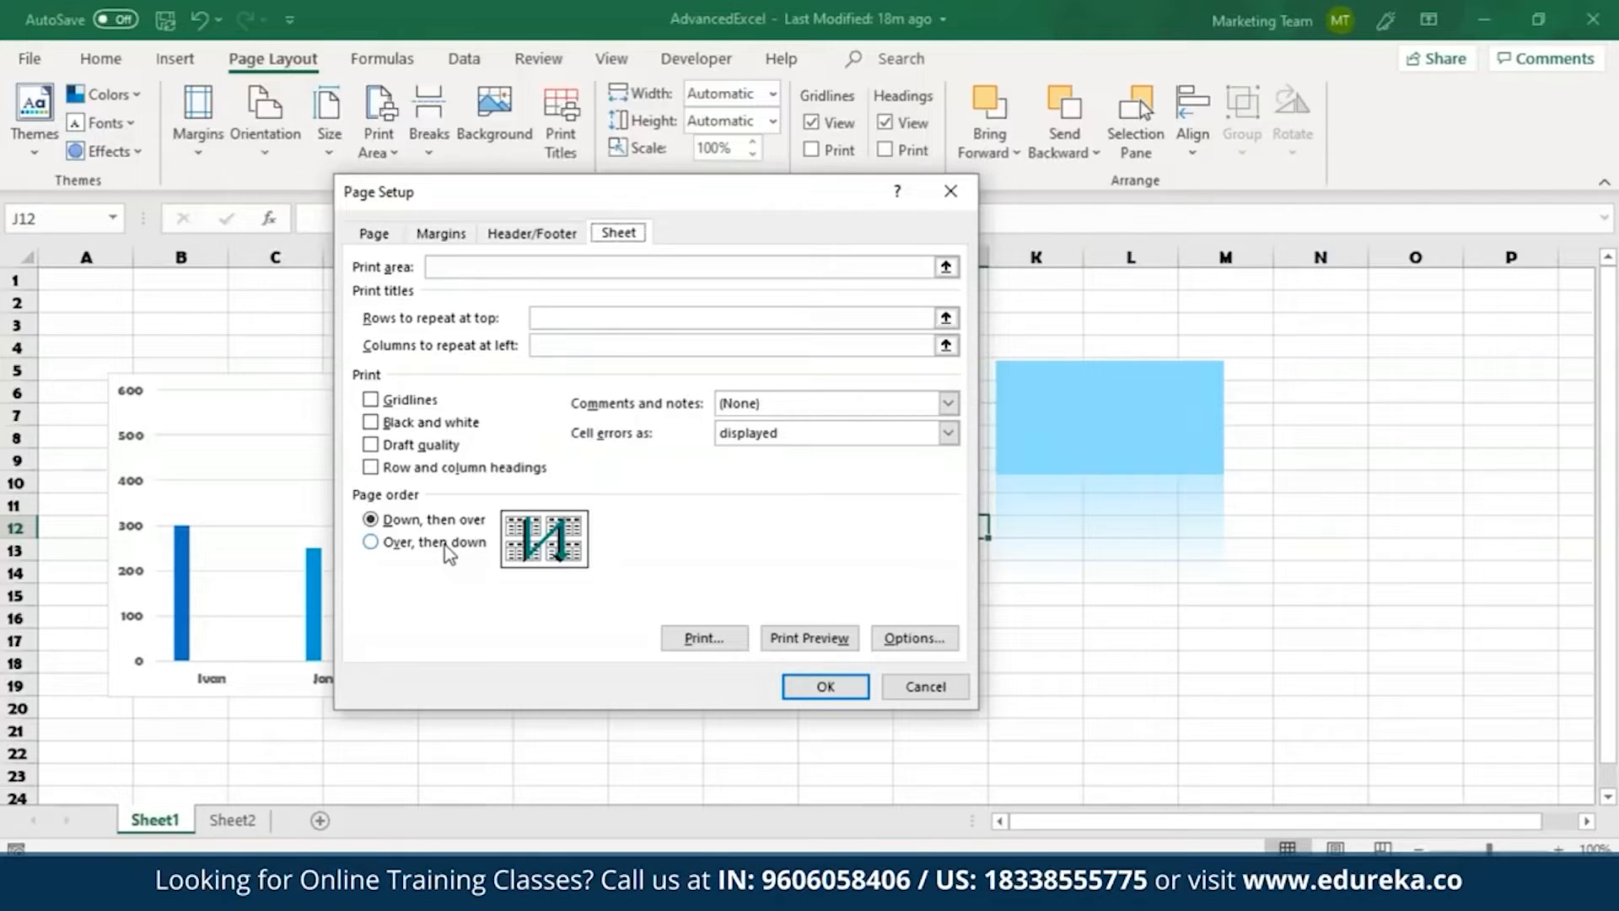
click(438, 234)
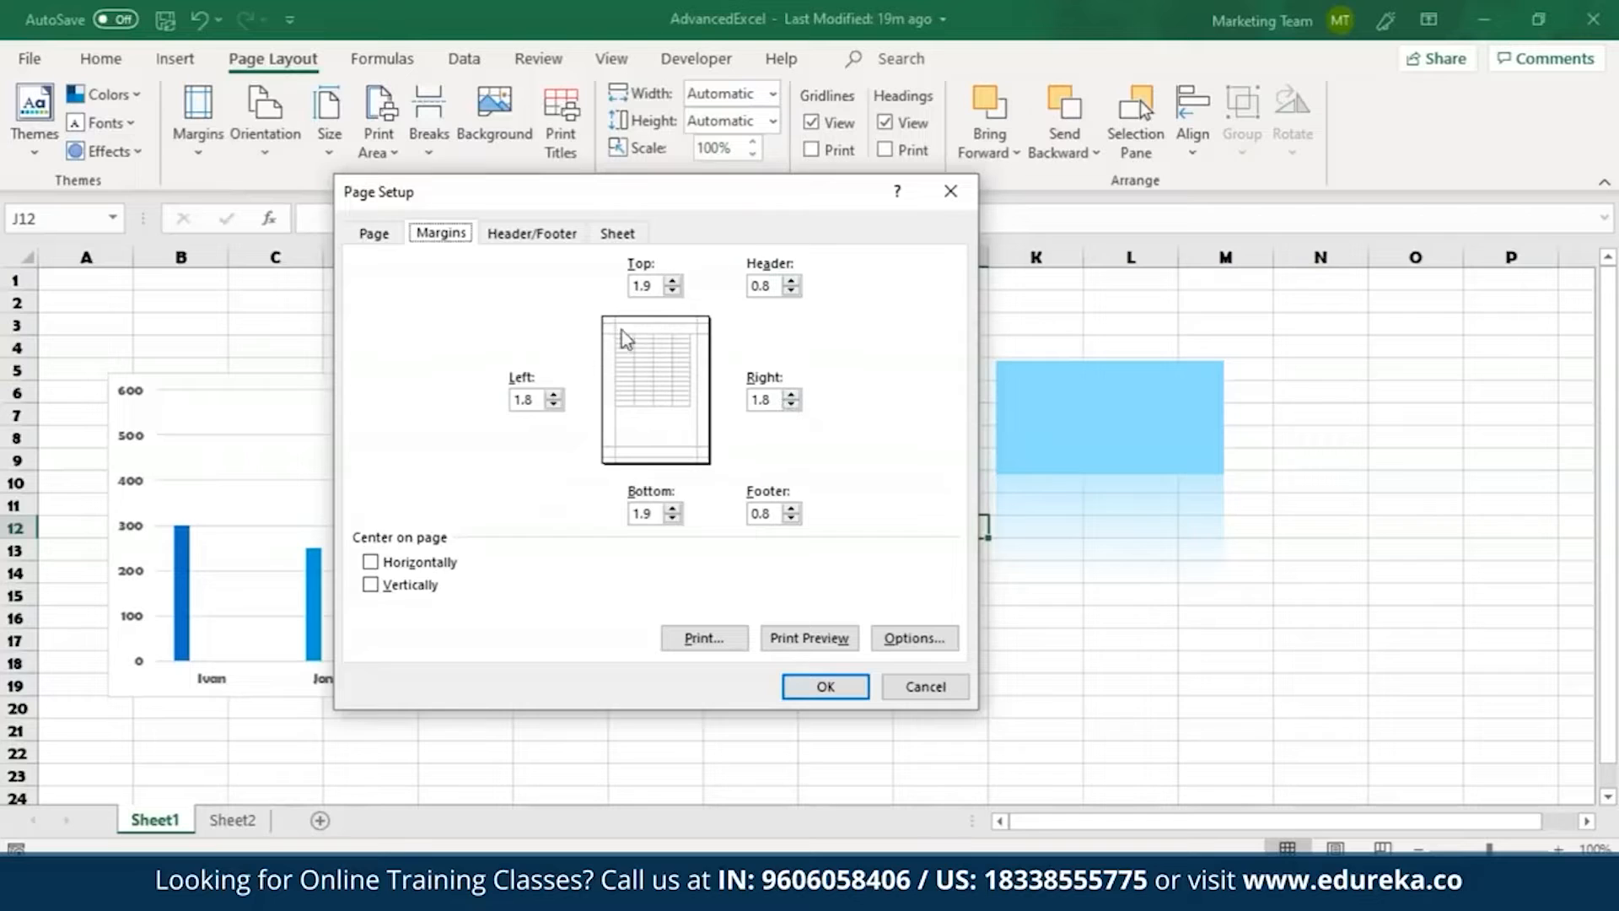
click(516, 236)
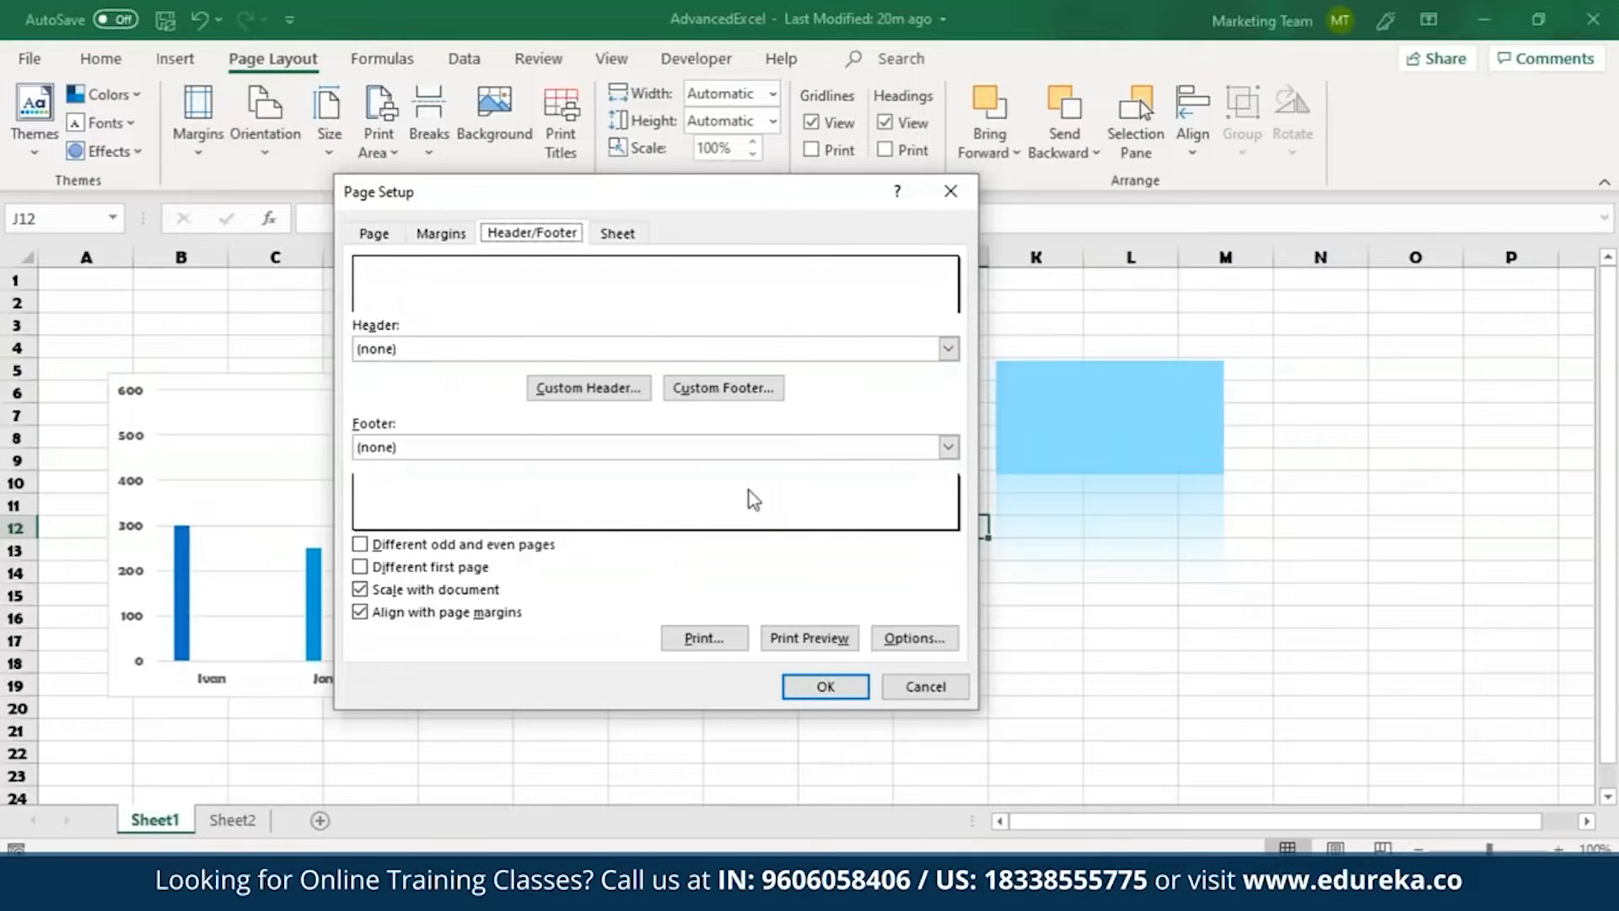
Preview the printout of Sheet1, look at the page orientation choices, and return to the workbook.
click(811, 641)
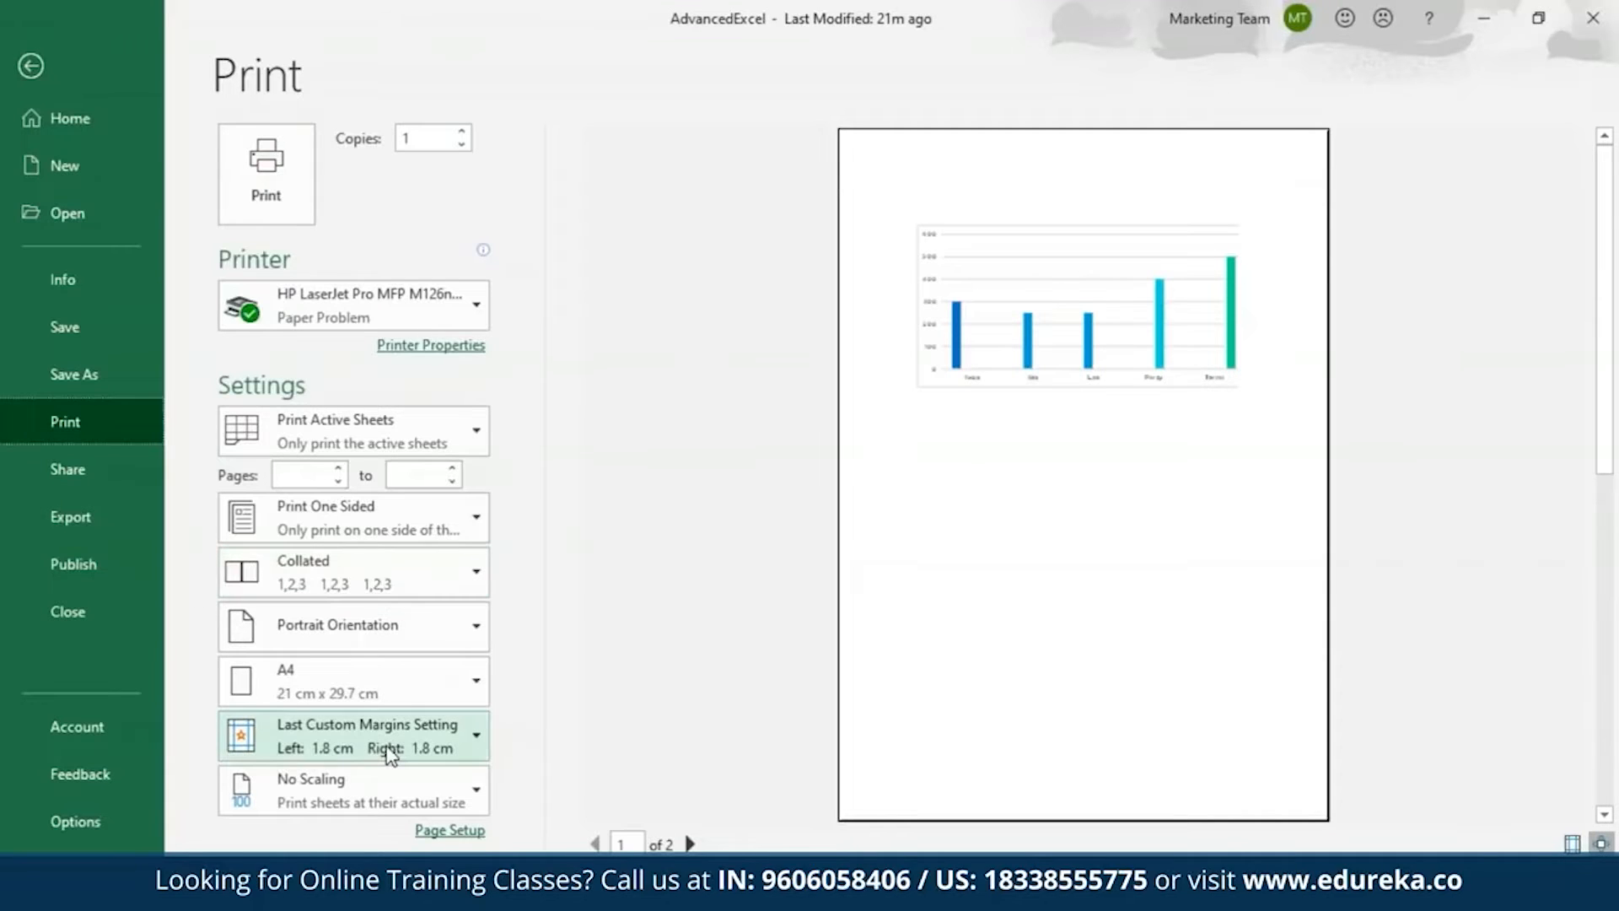
click(431, 611)
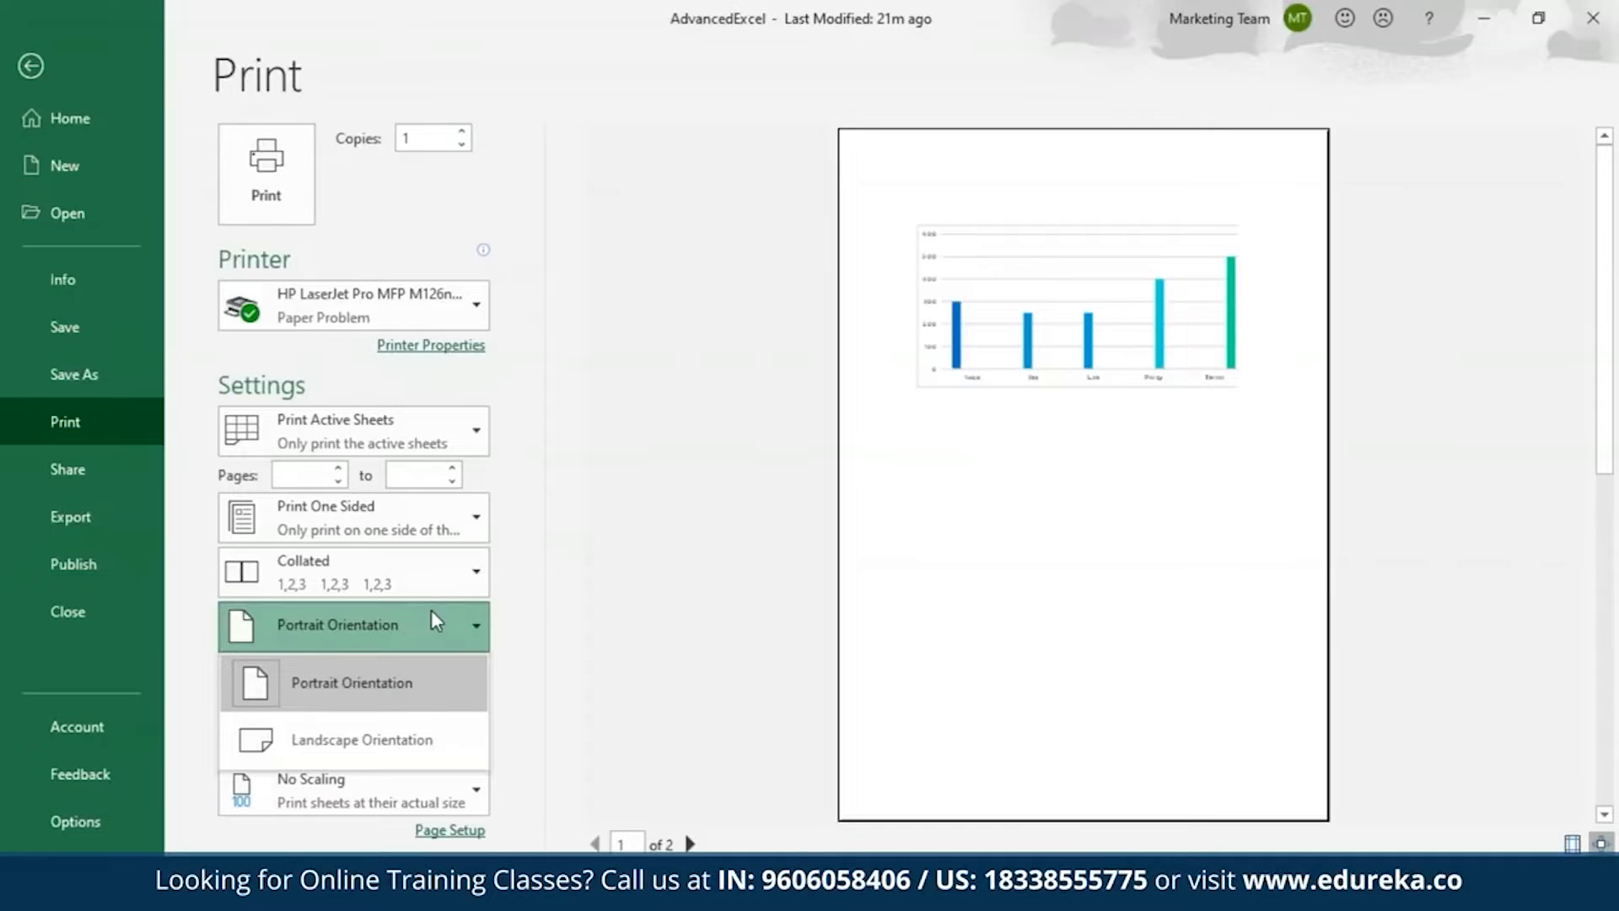
click(31, 65)
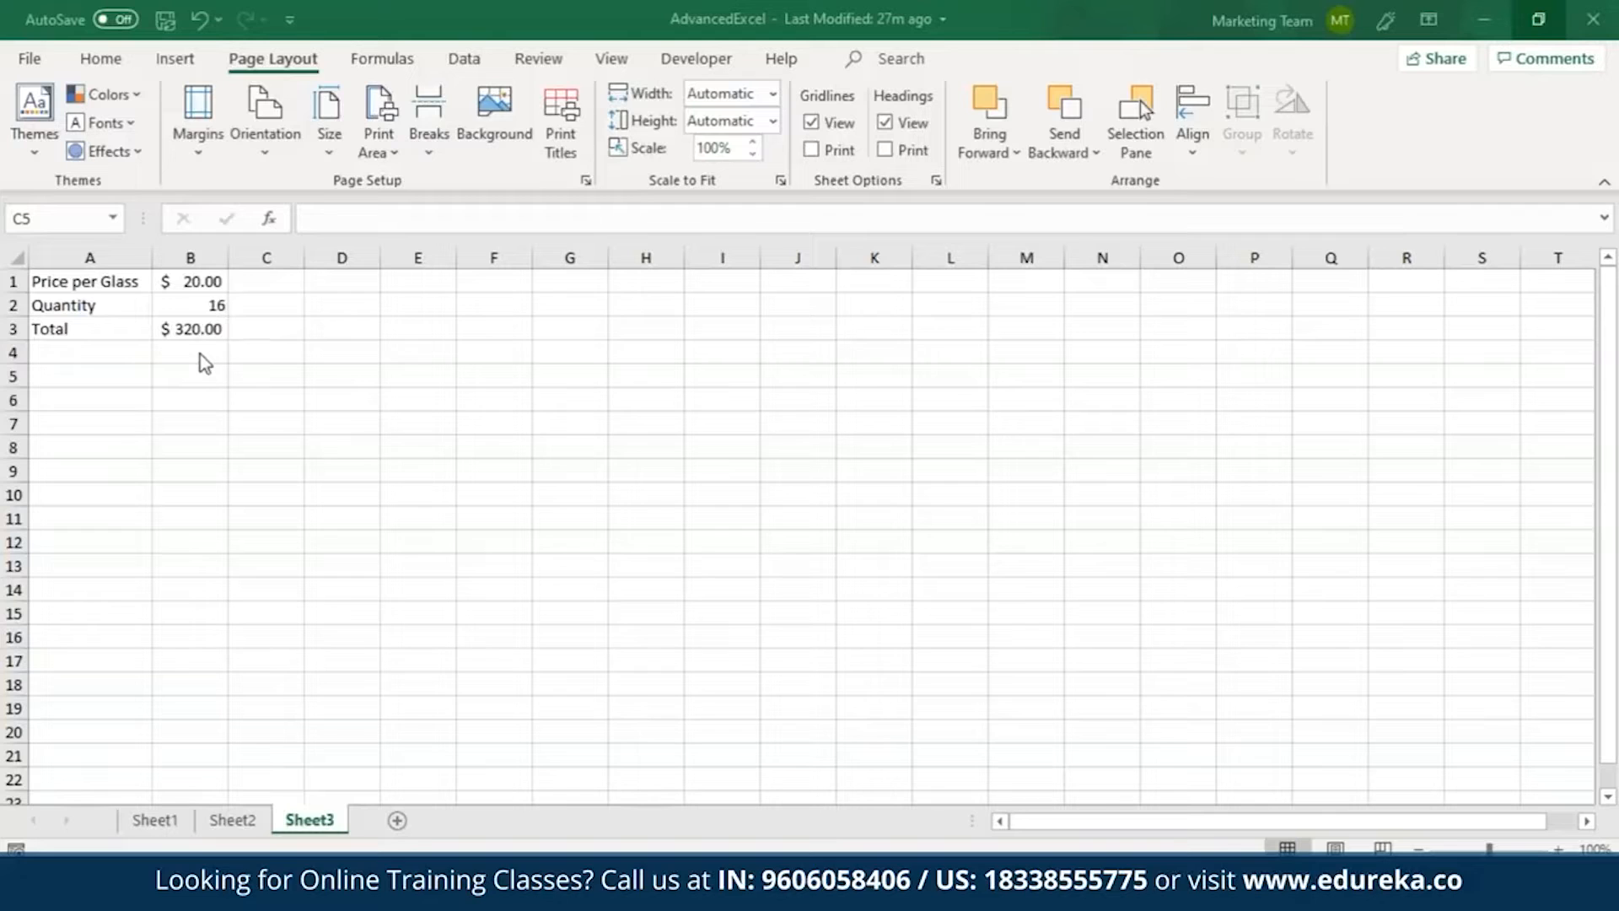
Check the total's formula in B3 on Sheet3 and link cell C5 to it with =B3.
click(193, 328)
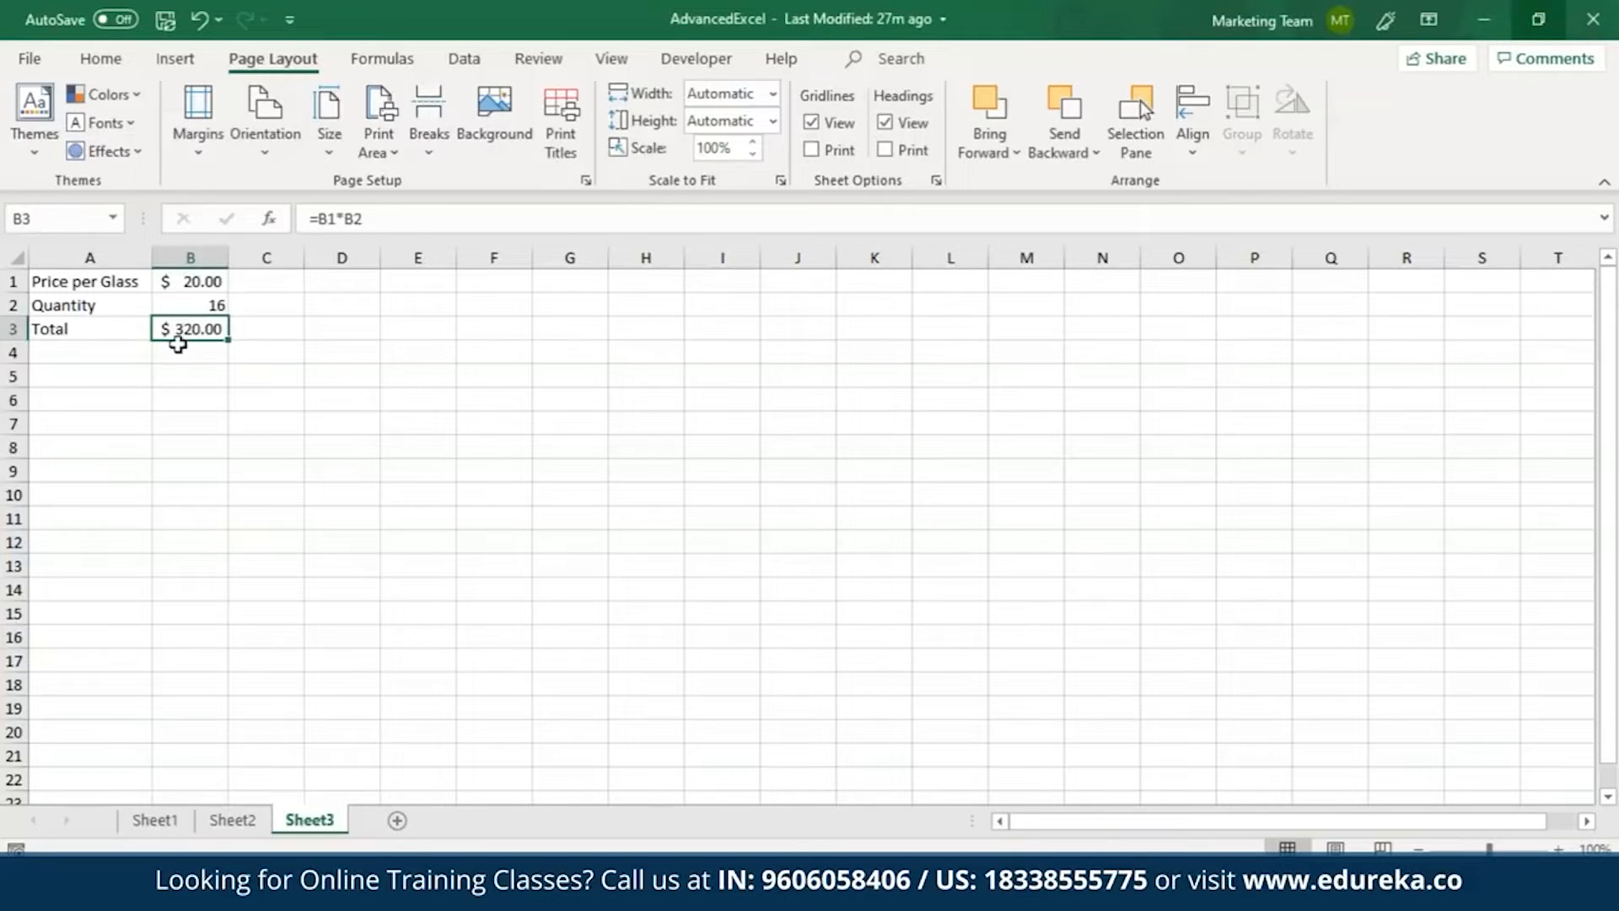
click(264, 382)
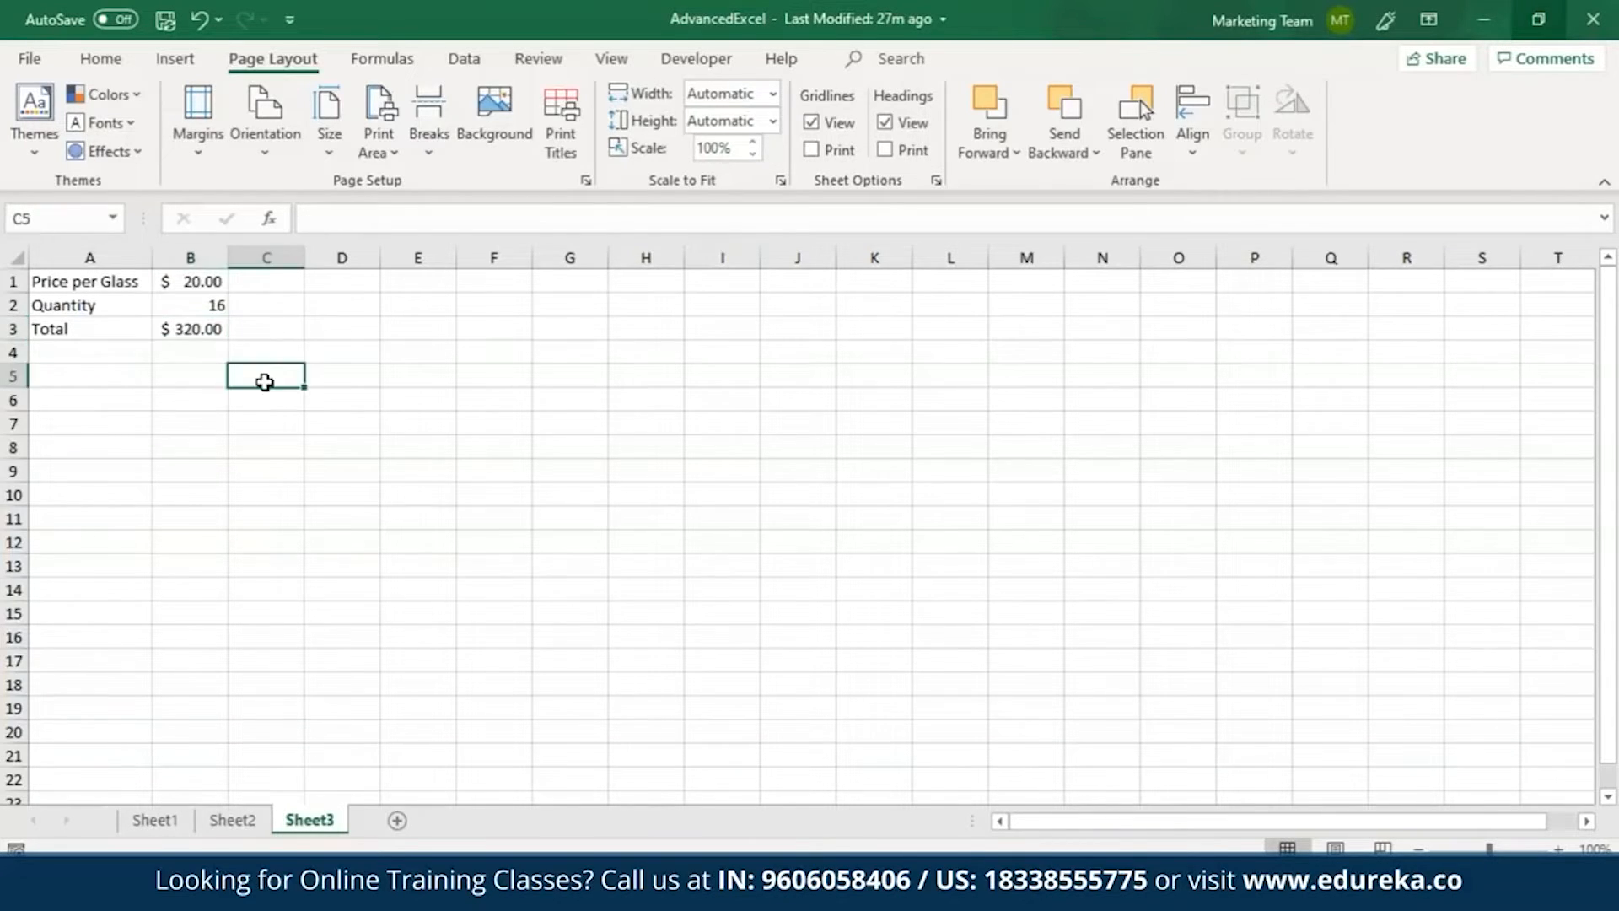
text(=)
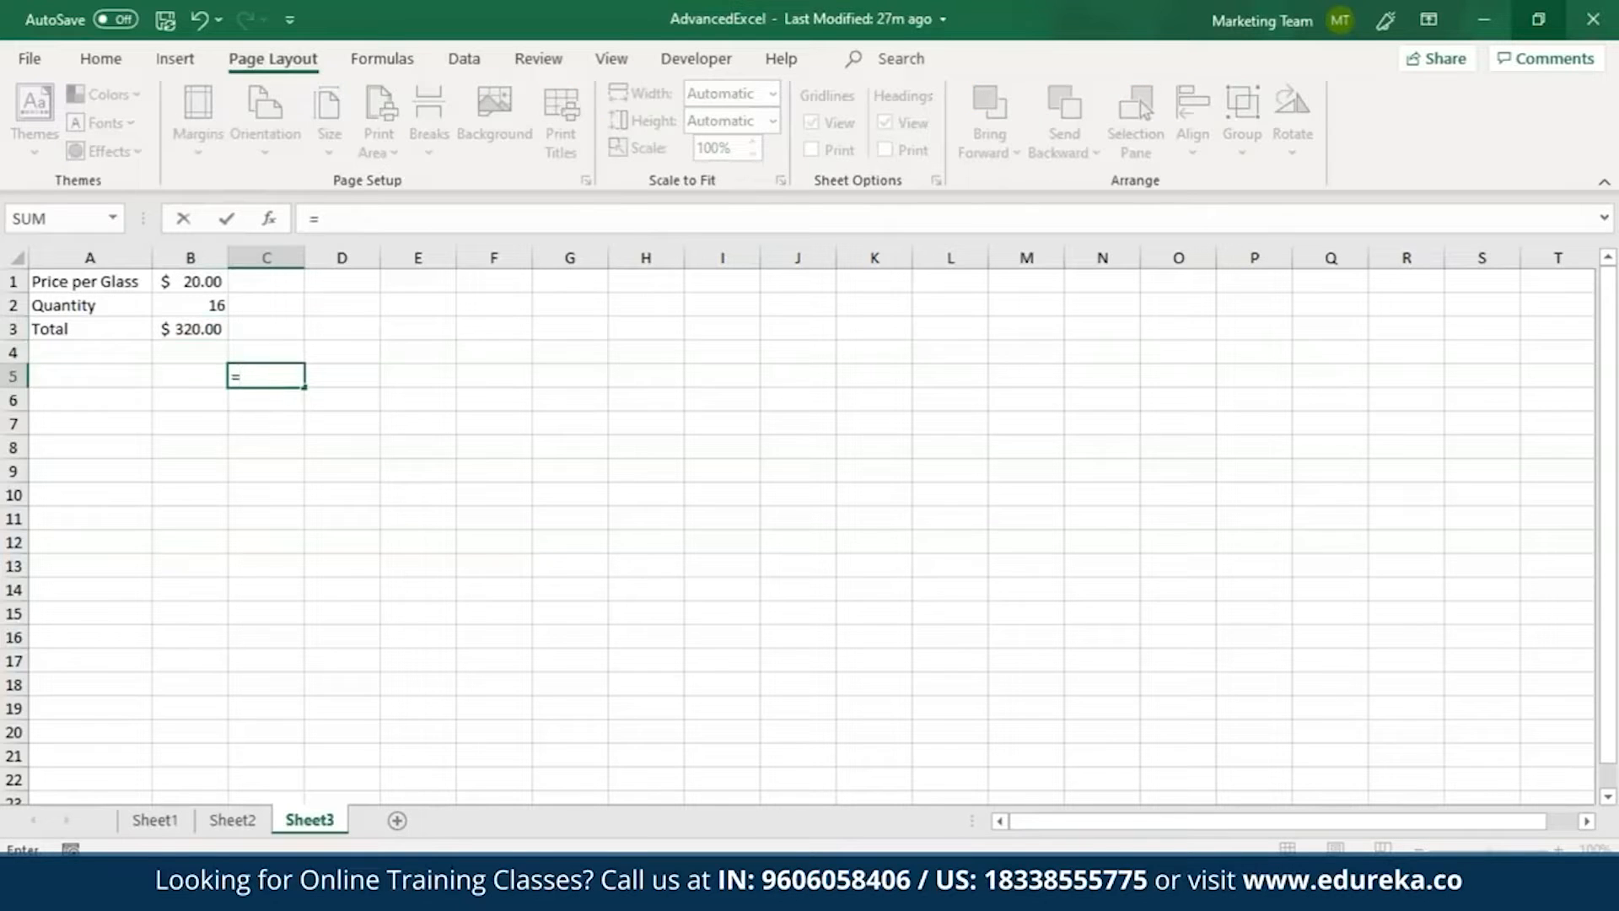
click(217, 329)
key(Return)
click(261, 375)
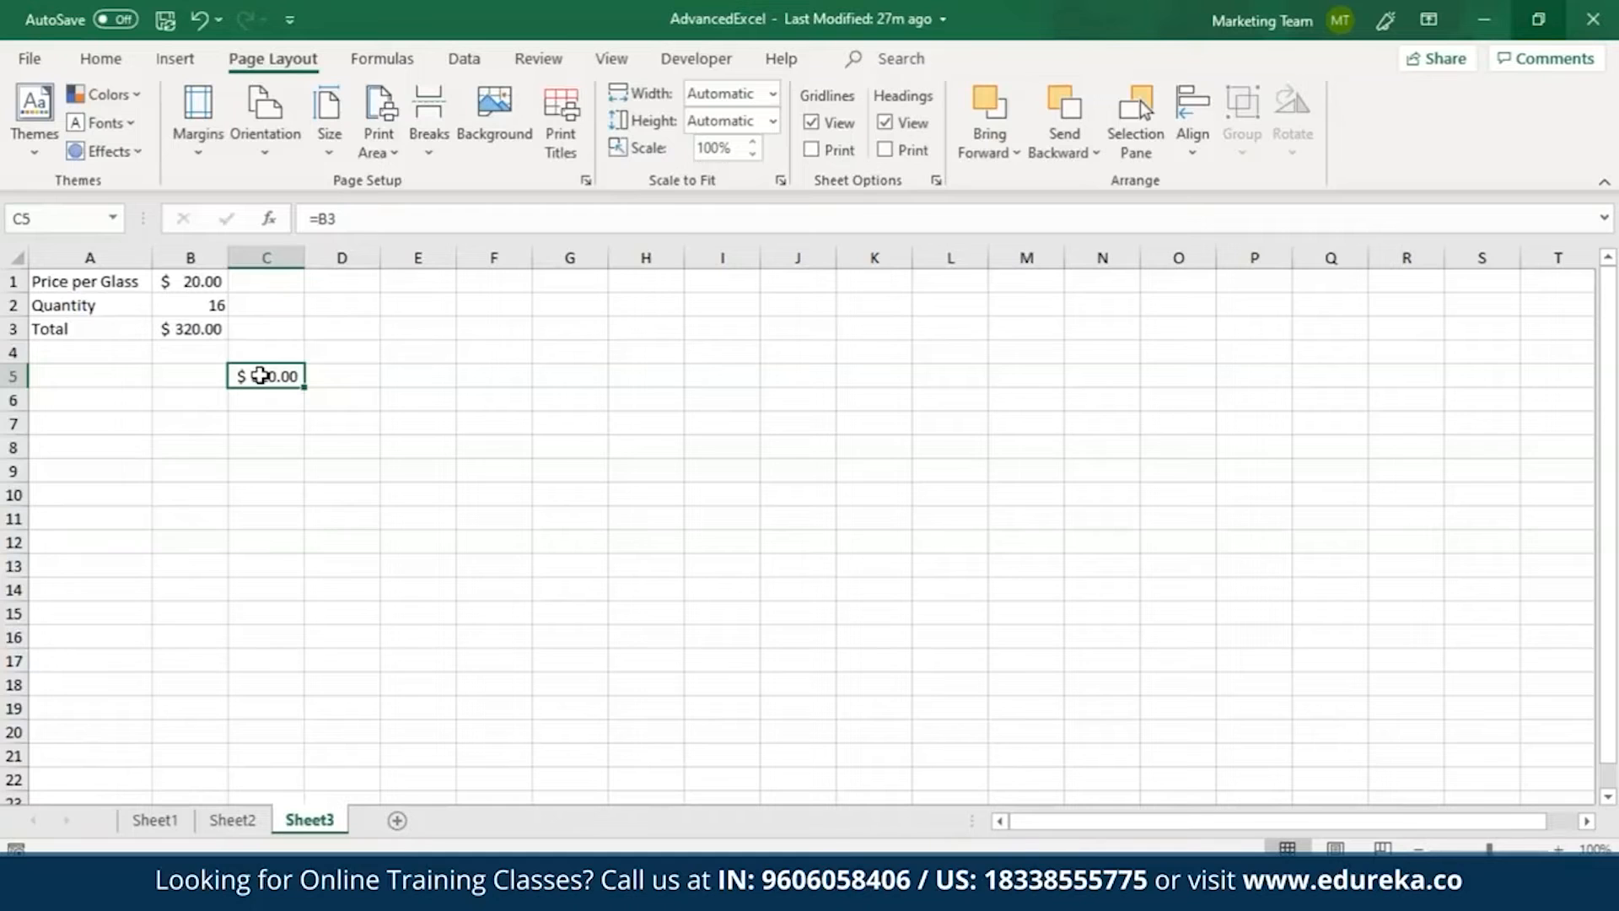
Enter 16 in B6 and 17 in B7, and continue the numbers as a series down to B11.
click(210, 408)
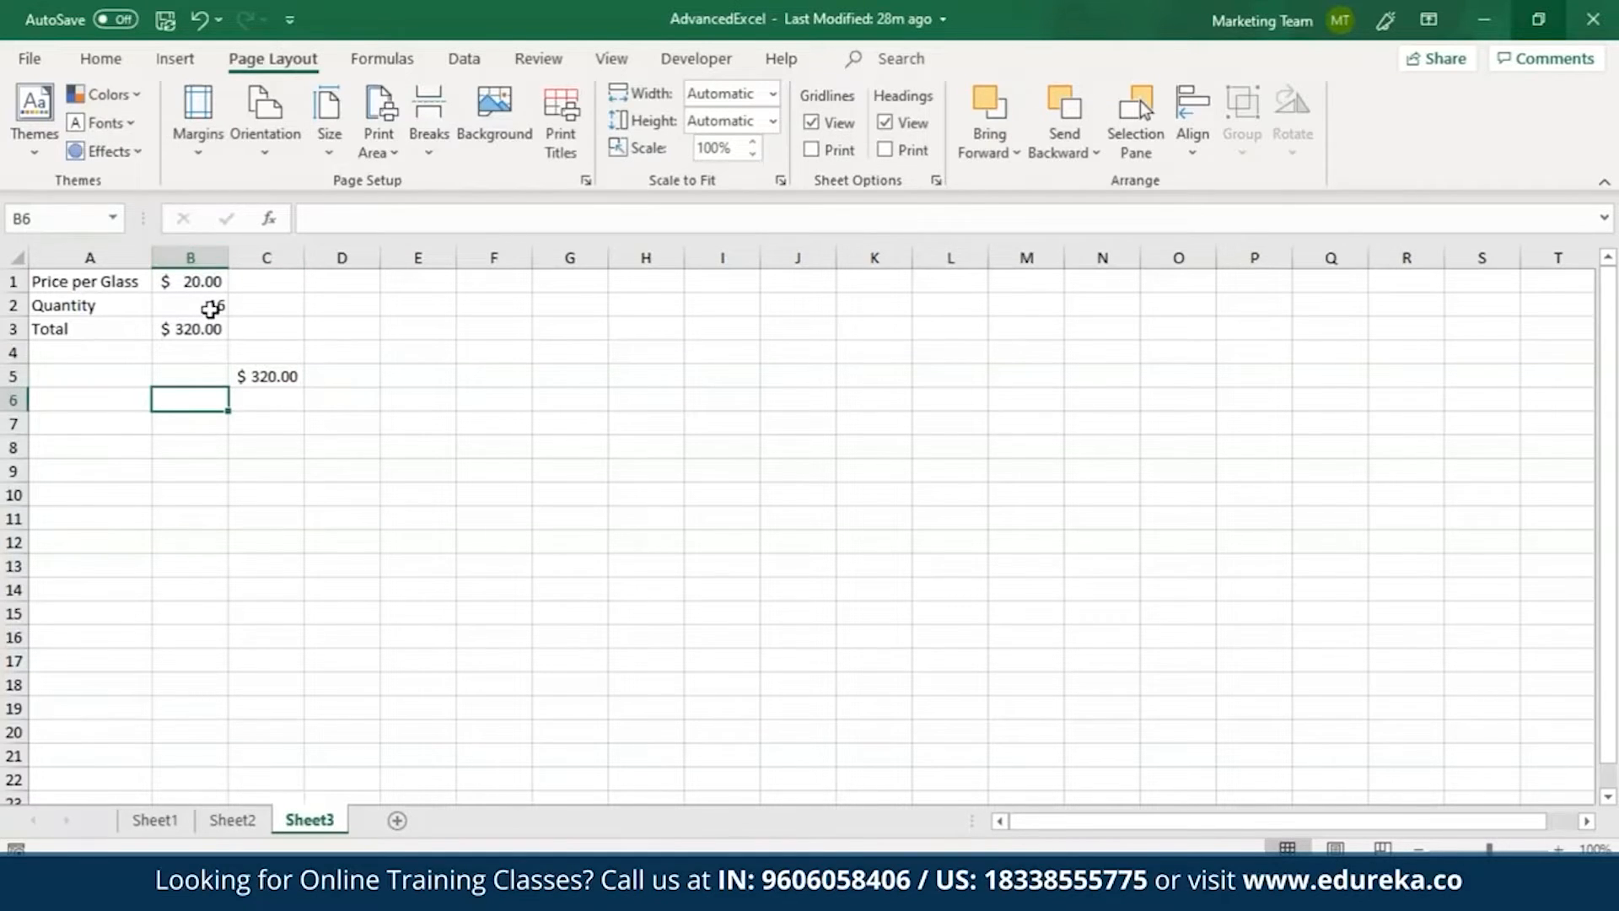
text(16)
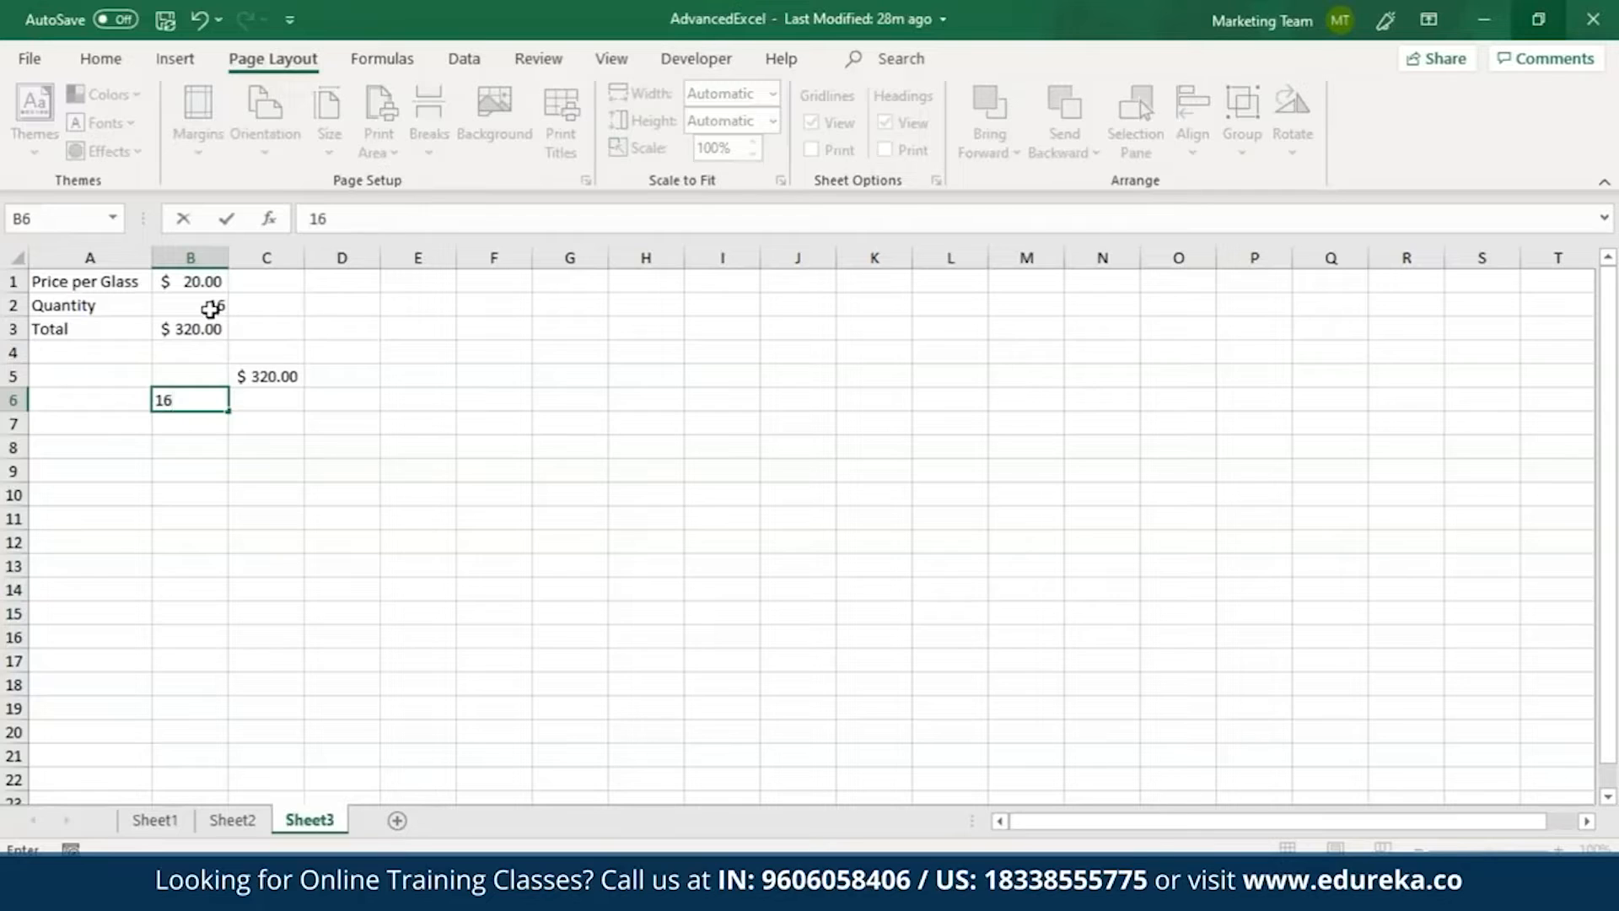
key(Return)
text(17)
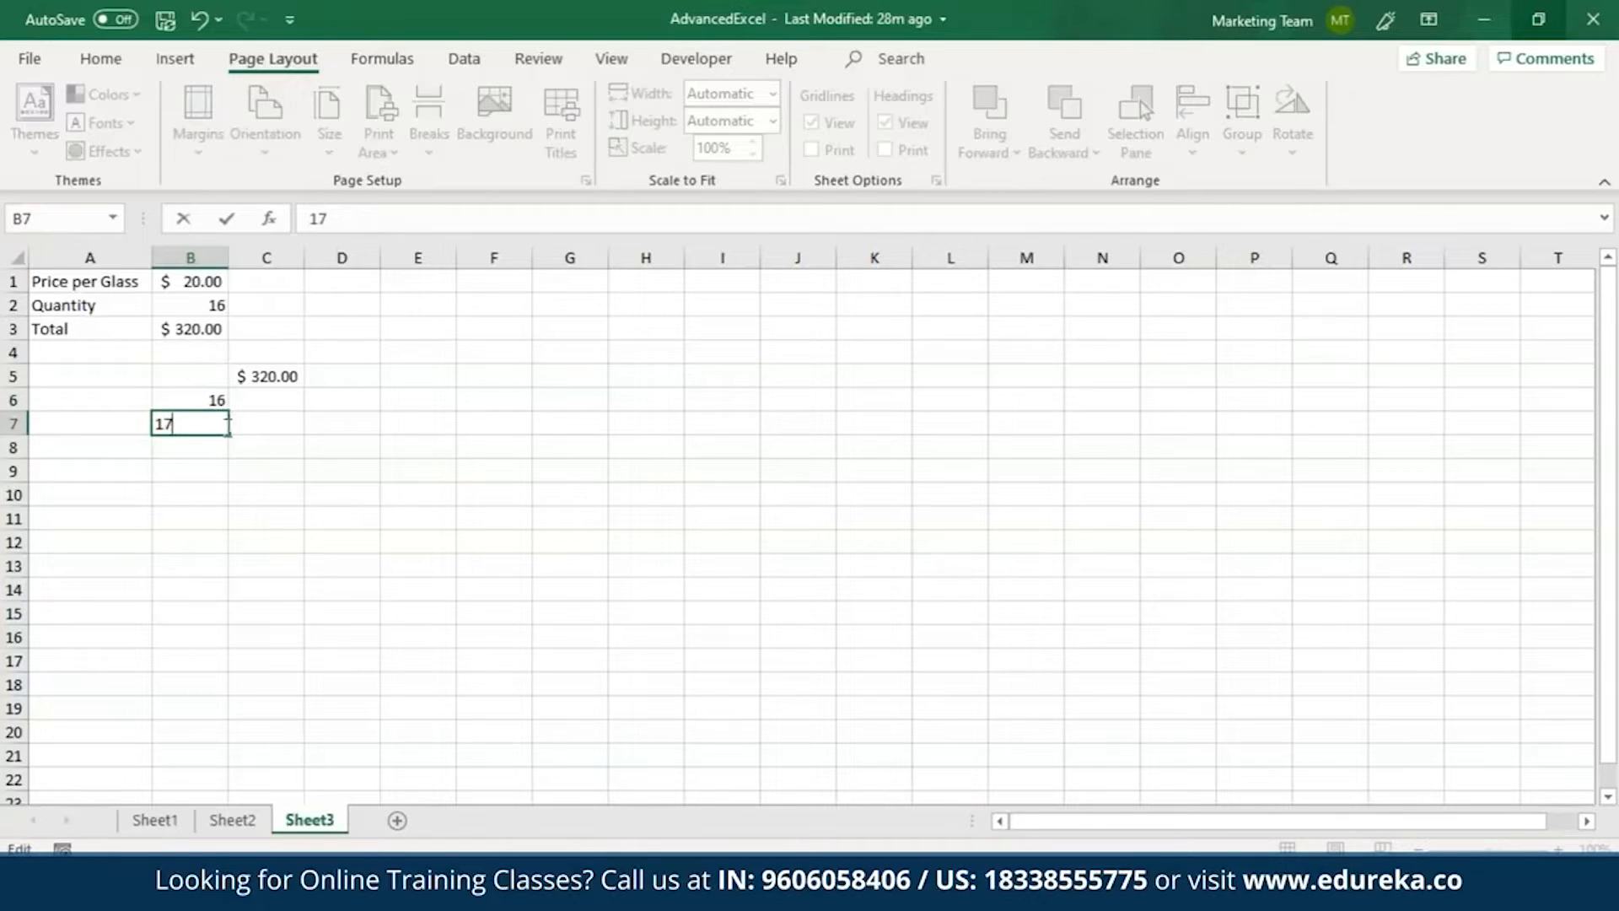
key(Return)
click(189, 423)
drag(227, 434, 230, 537)
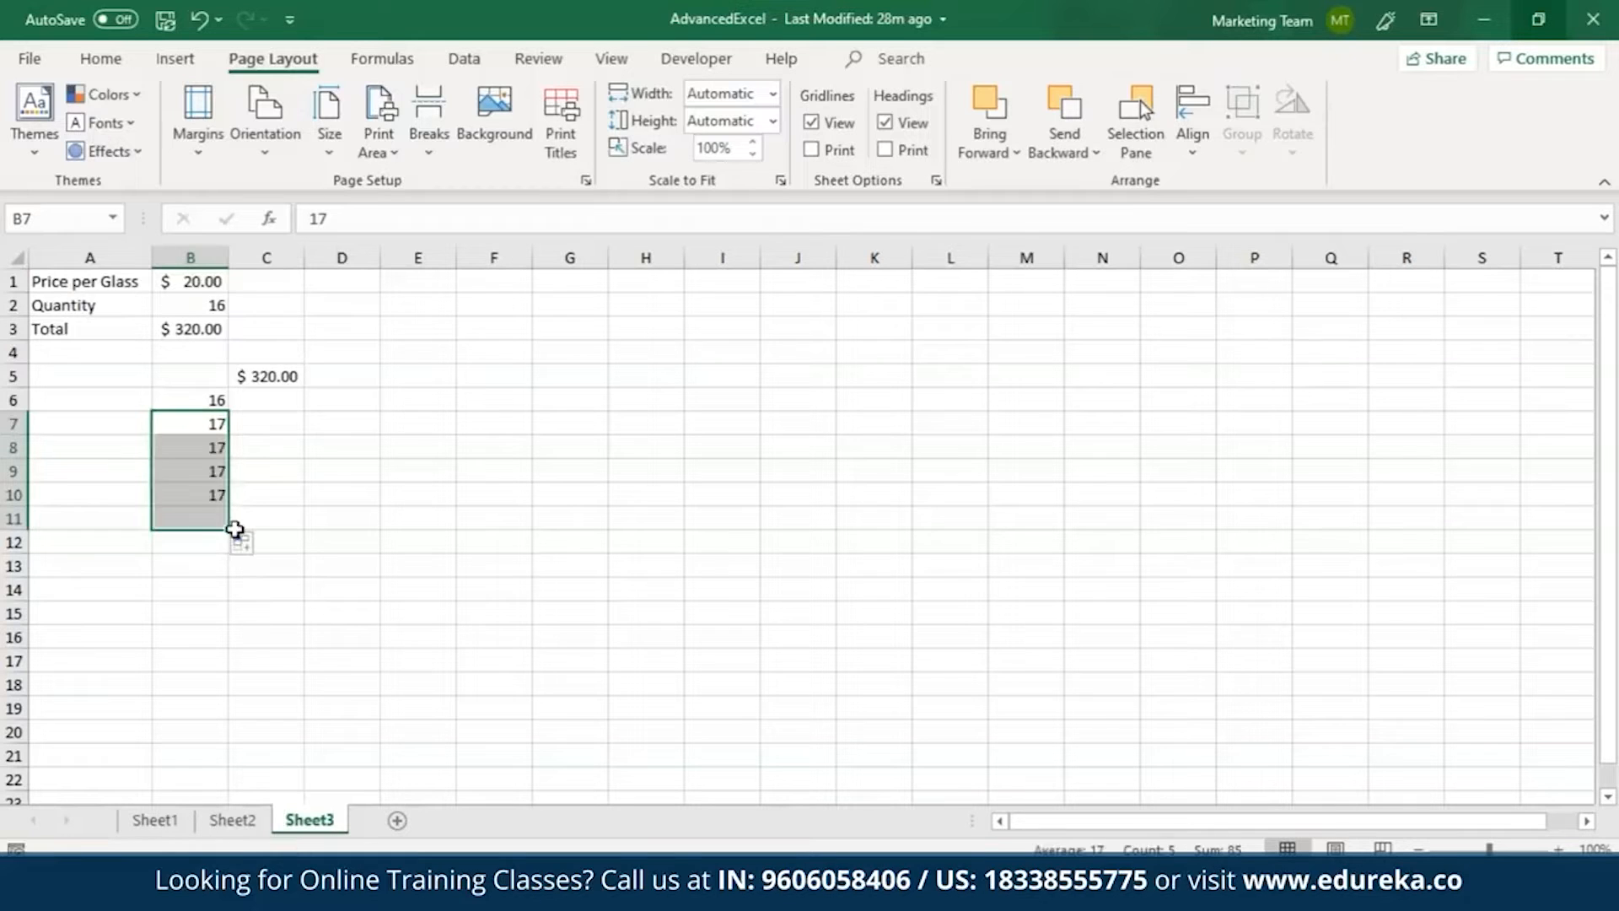
click(244, 546)
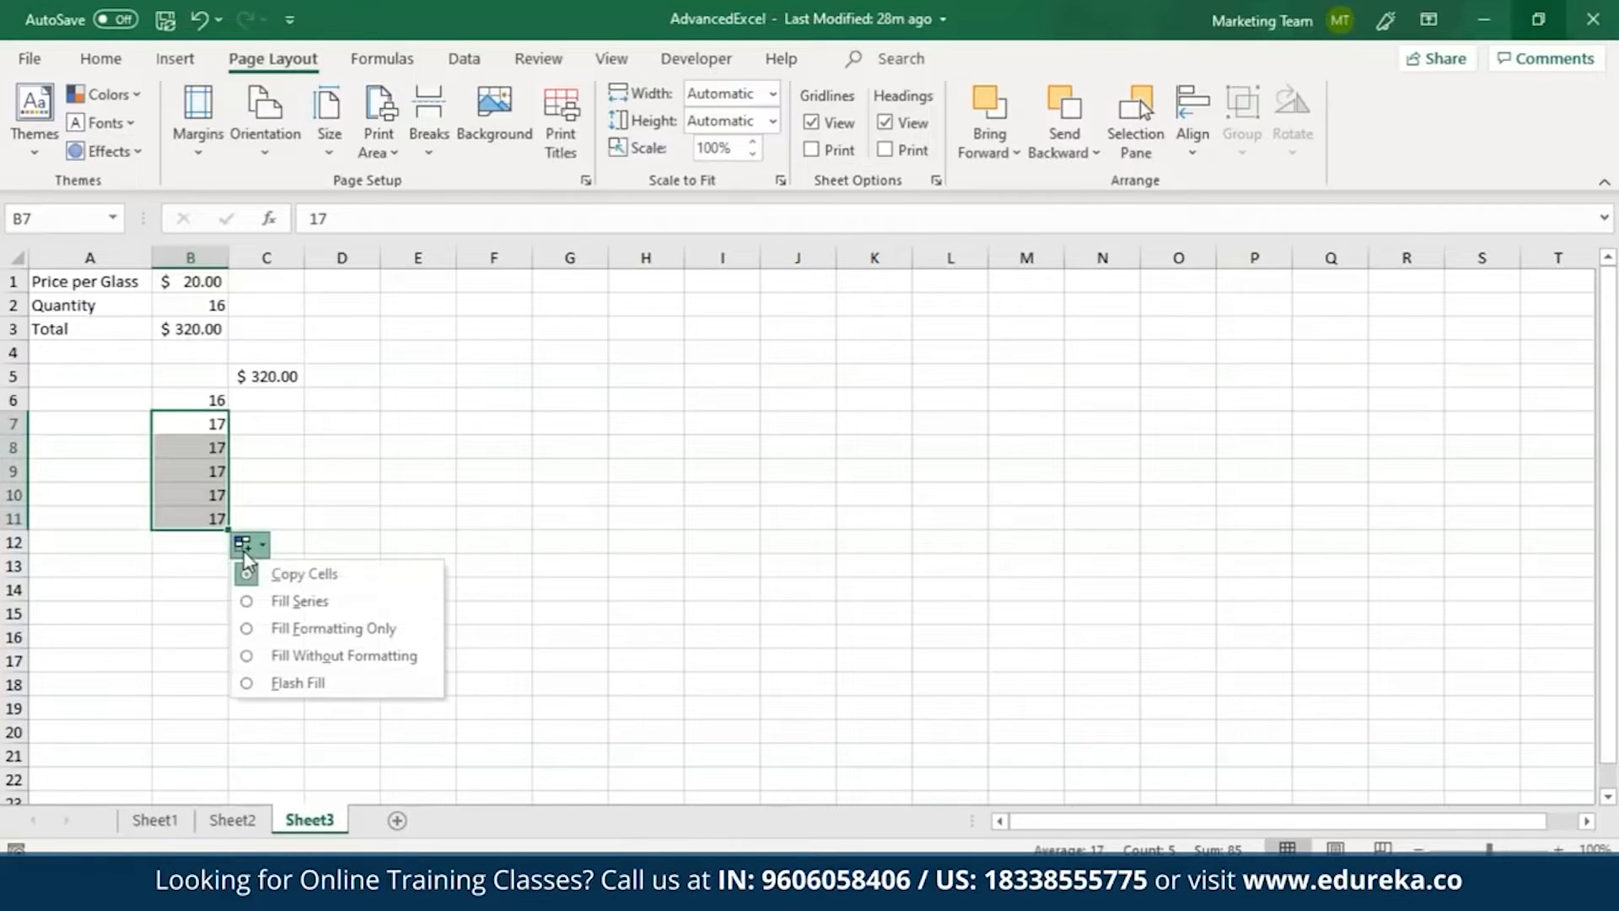
click(253, 601)
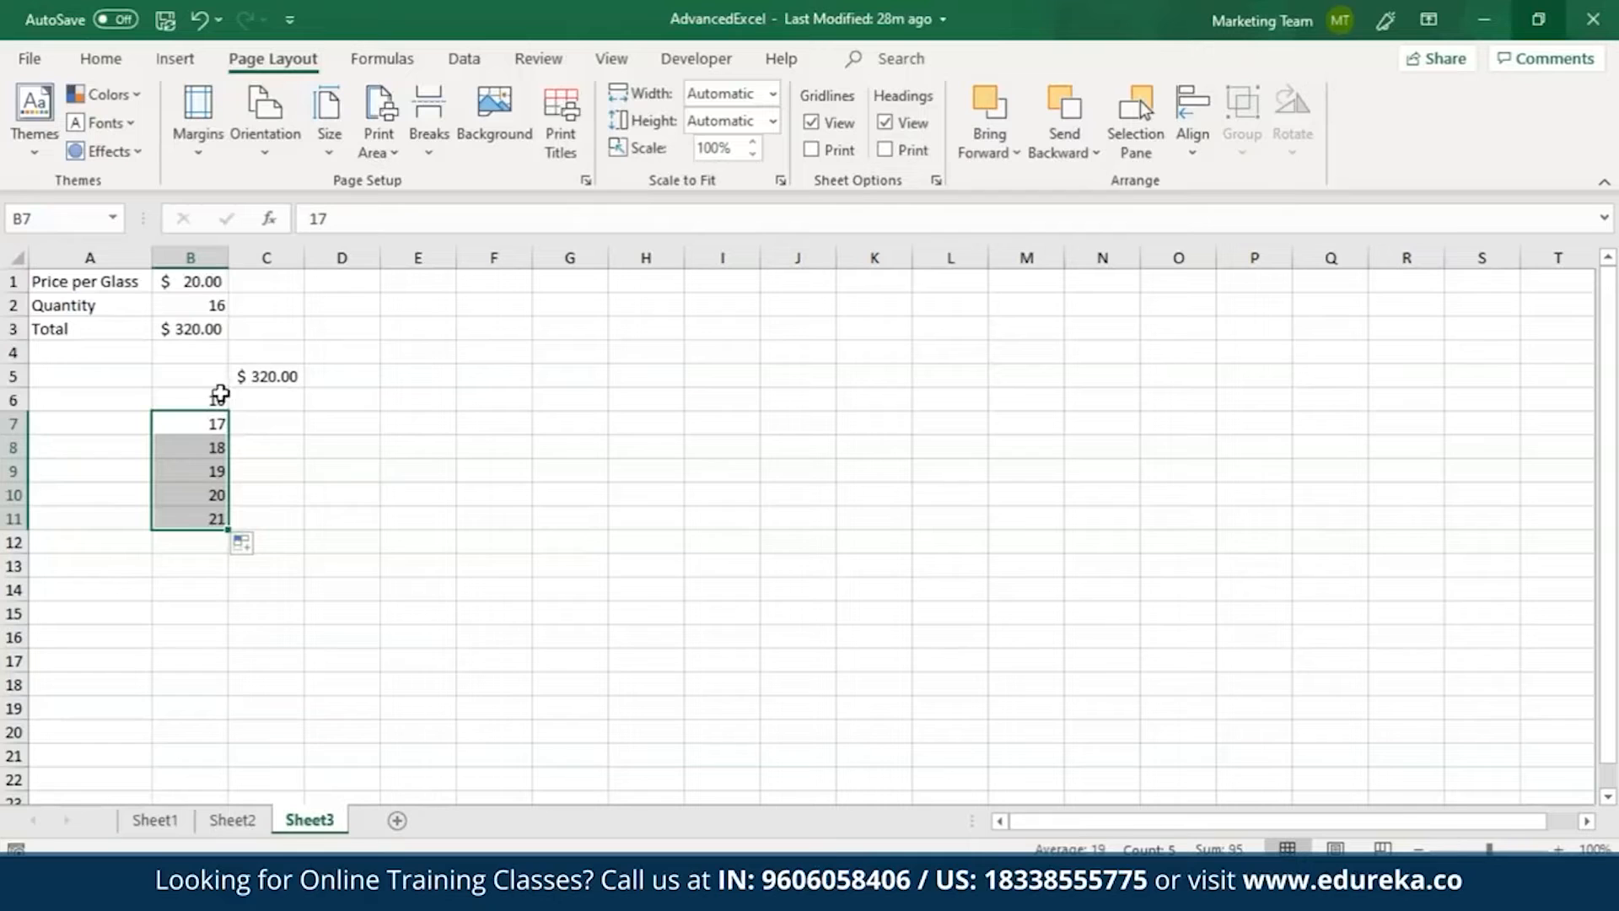
Create a one-variable What-If data table over B5:C11 with $B$2 as the column input cell, and check the formula in C6.
drag(206, 380, 292, 519)
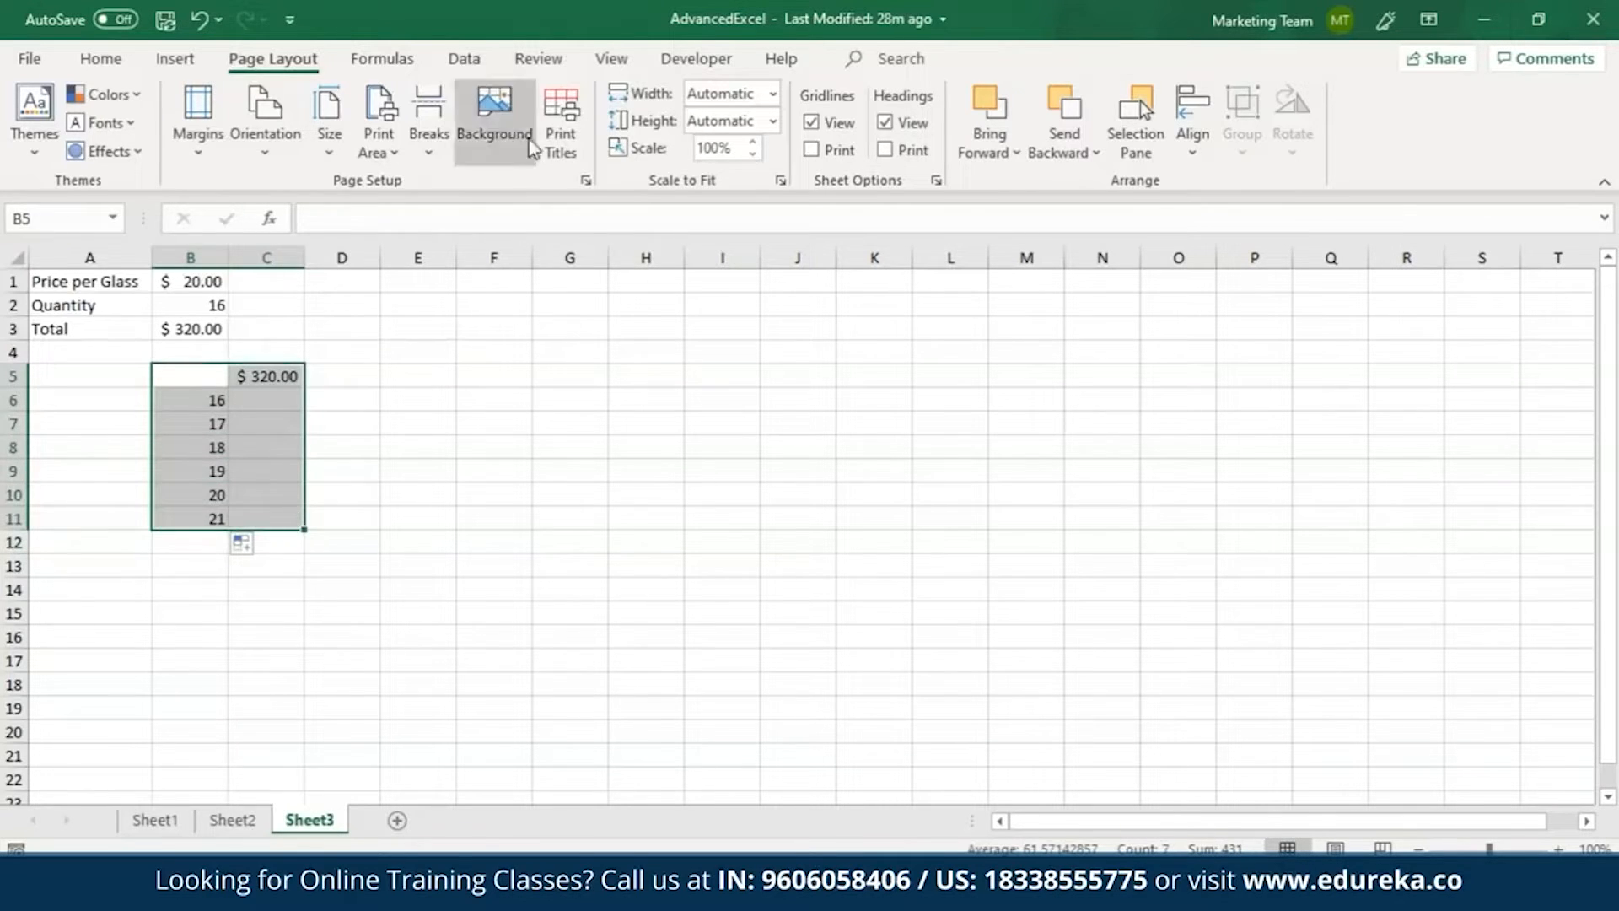
click(464, 58)
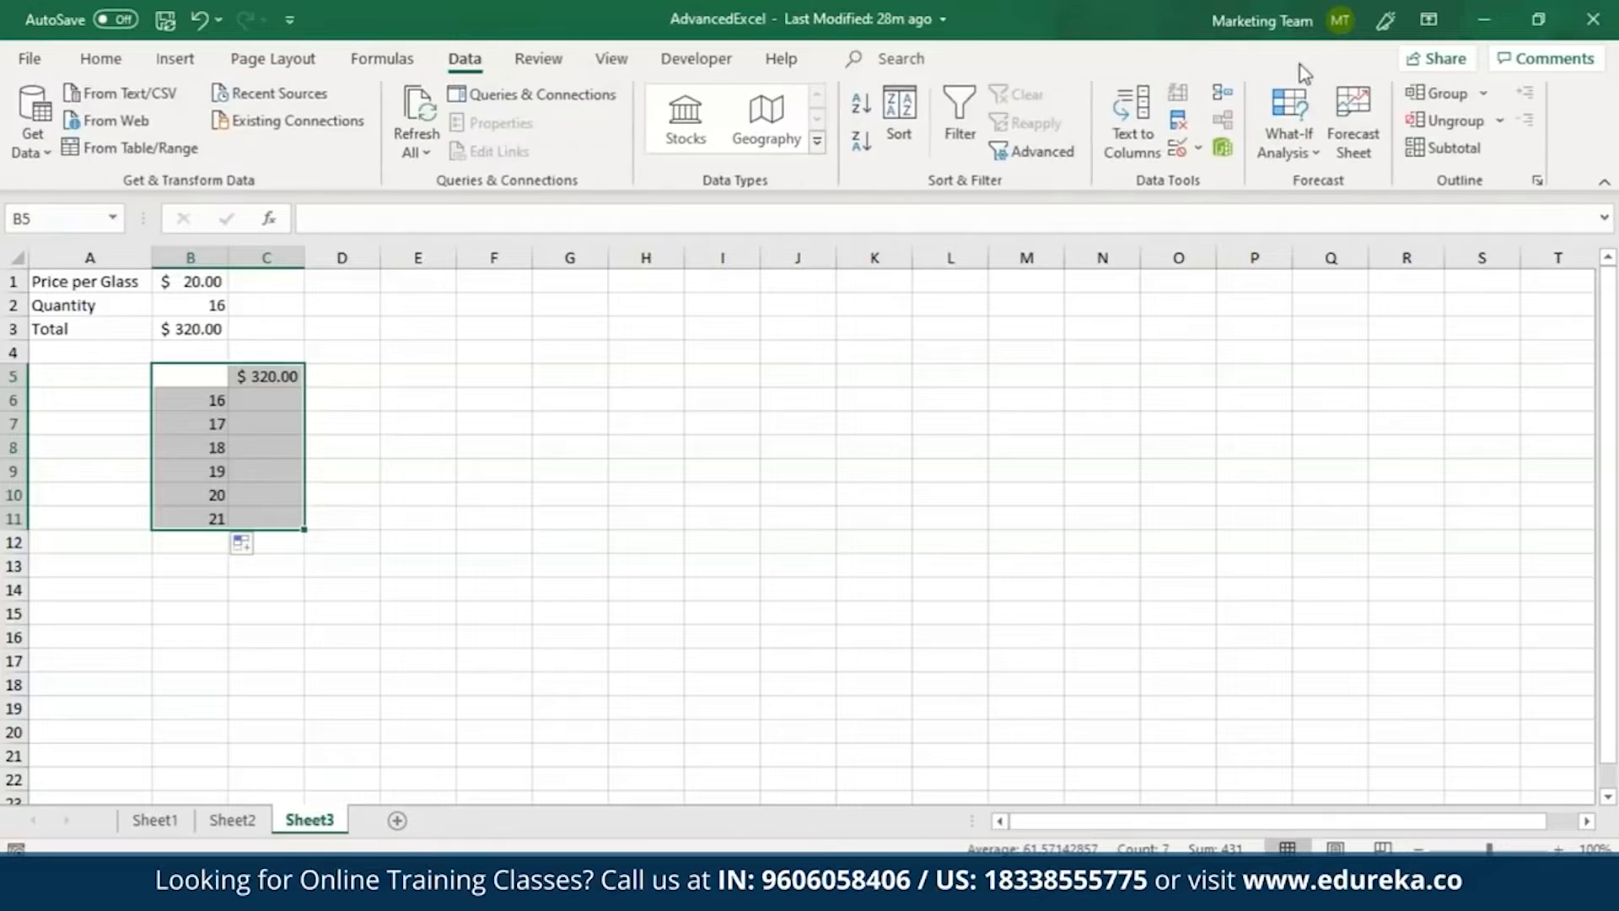
click(1299, 138)
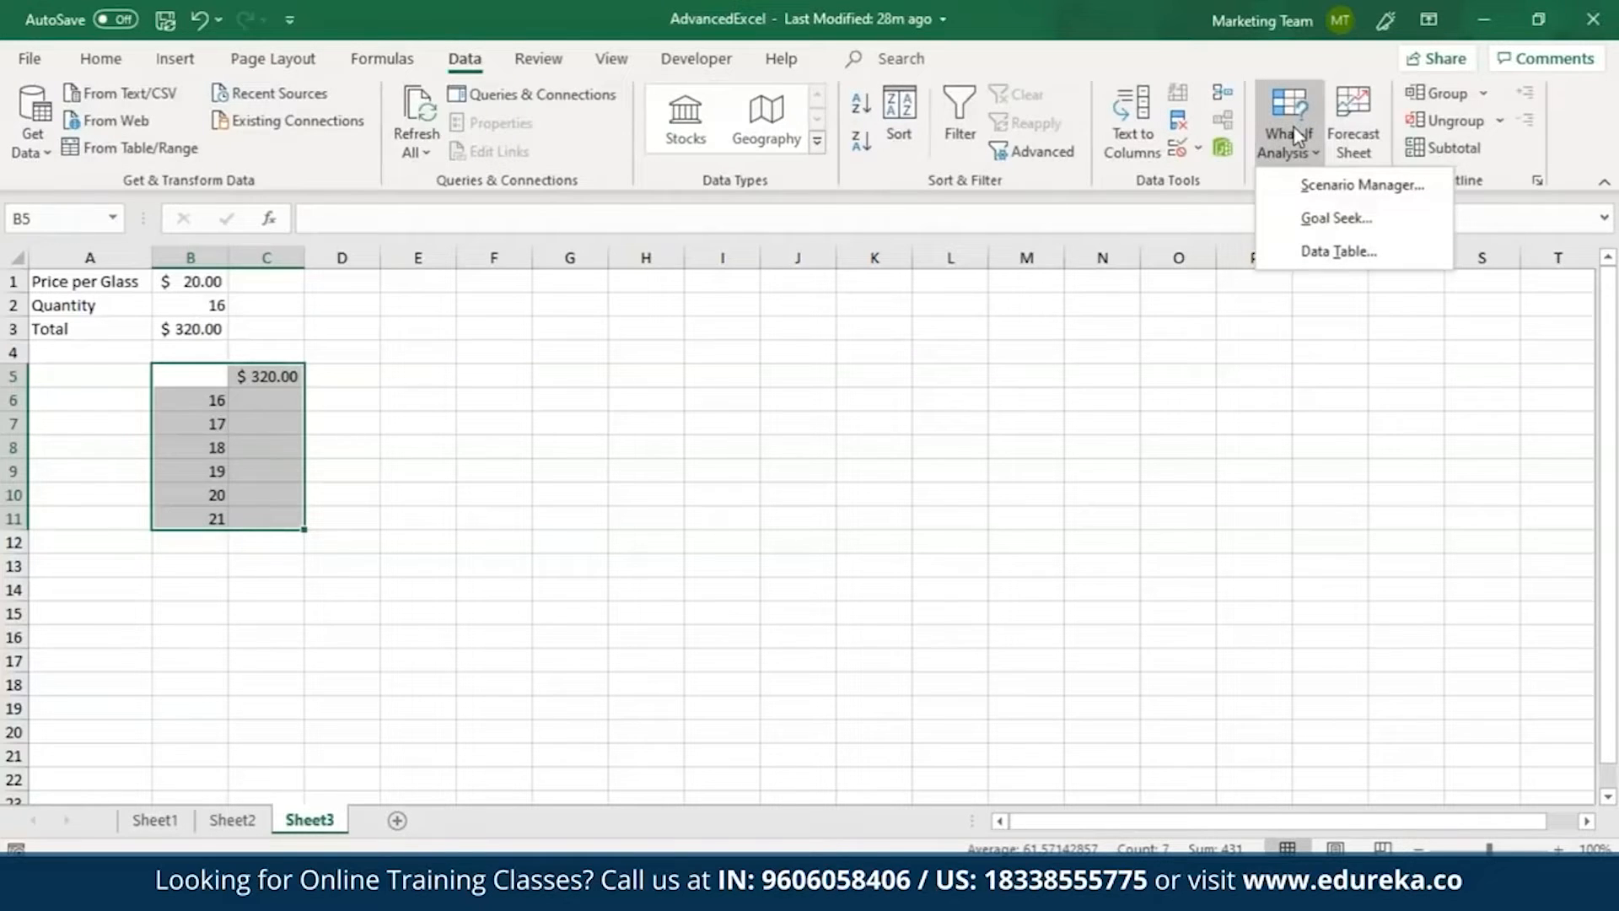
click(1341, 251)
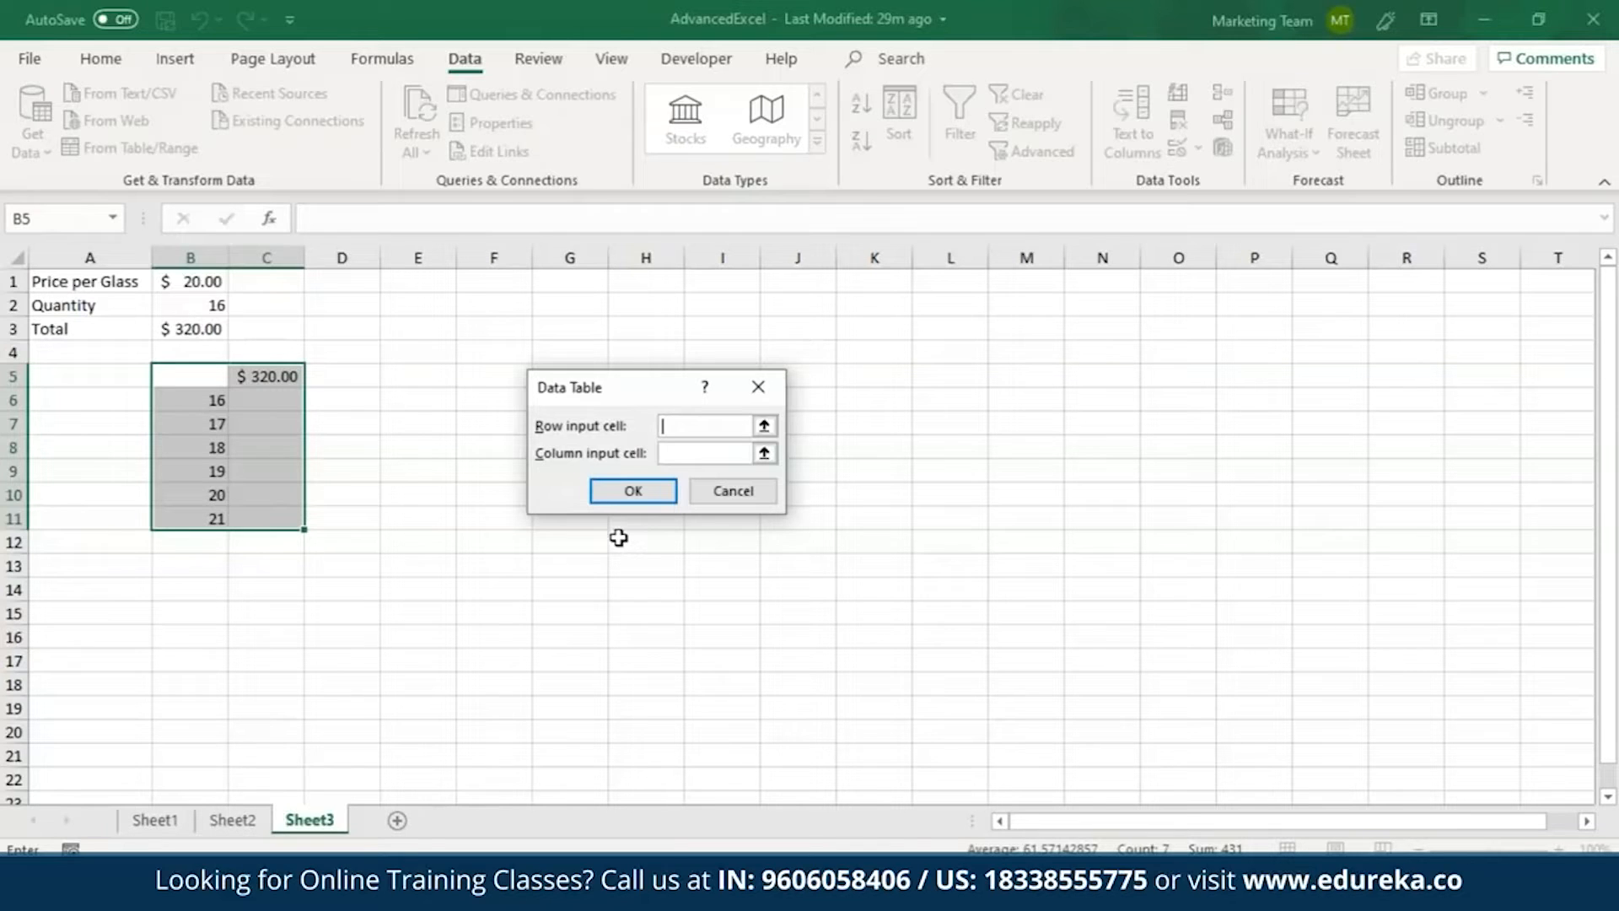
click(734, 453)
click(216, 310)
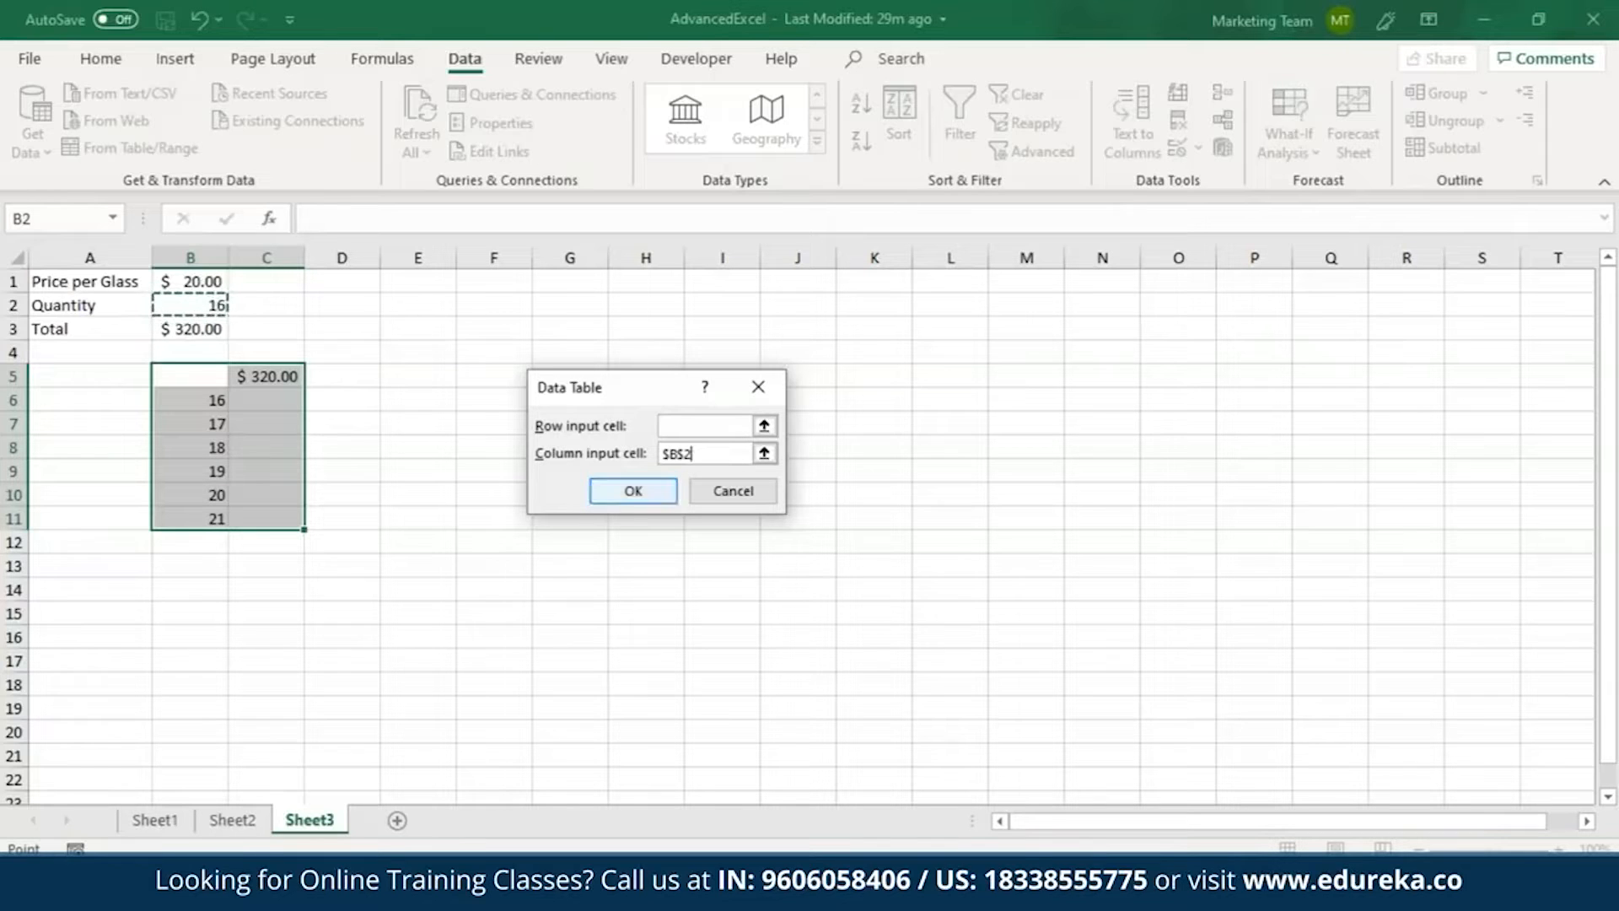
click(635, 492)
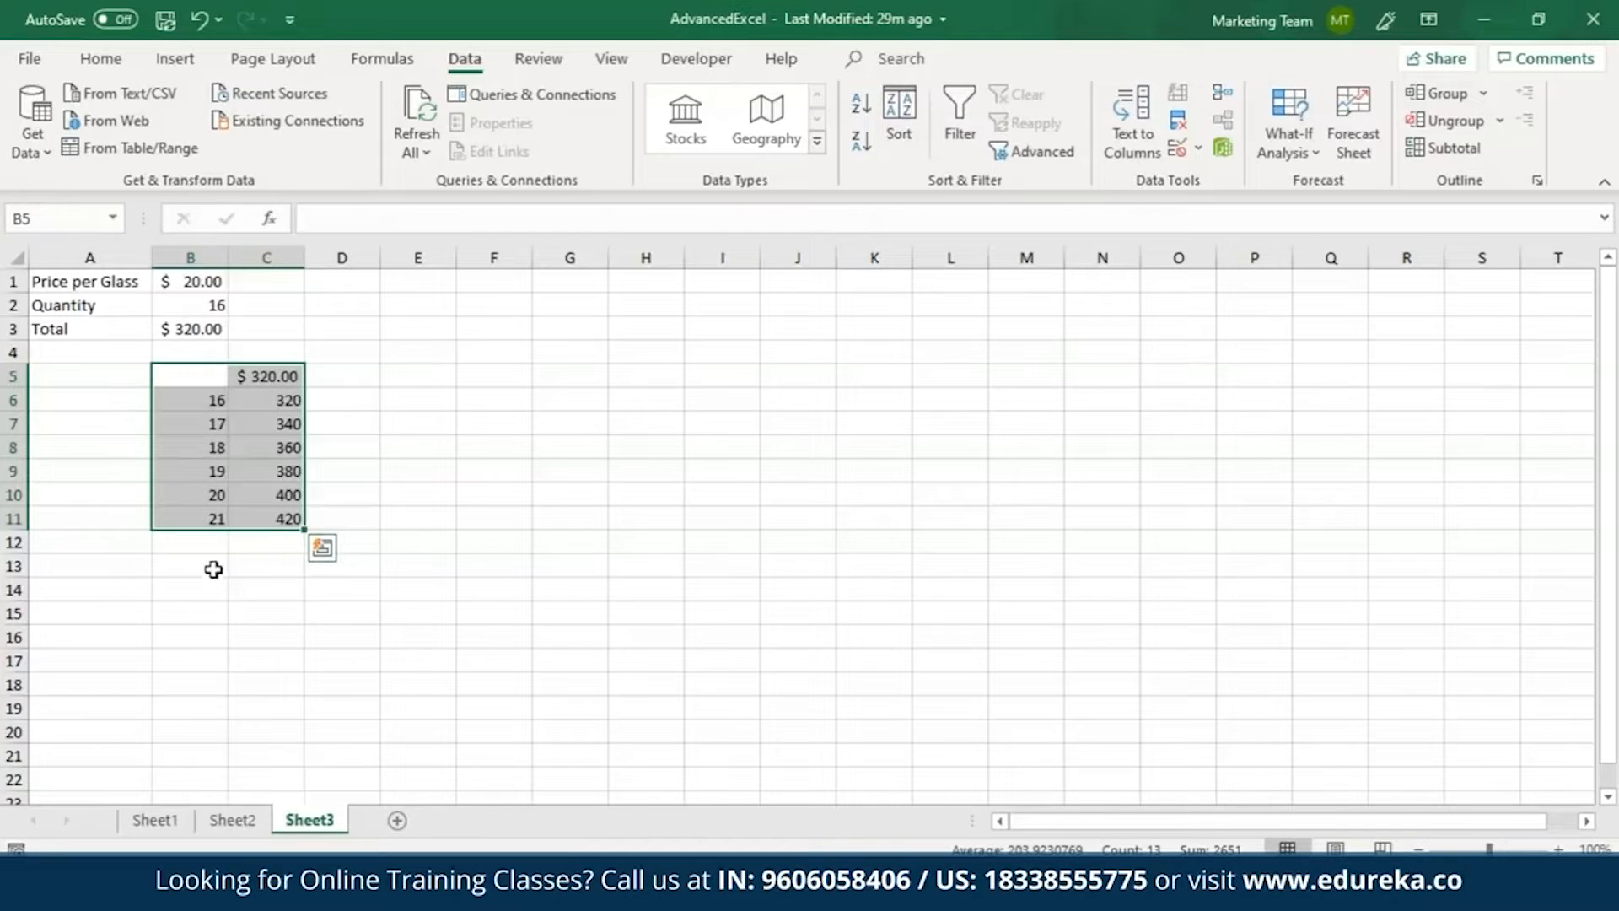
click(266, 396)
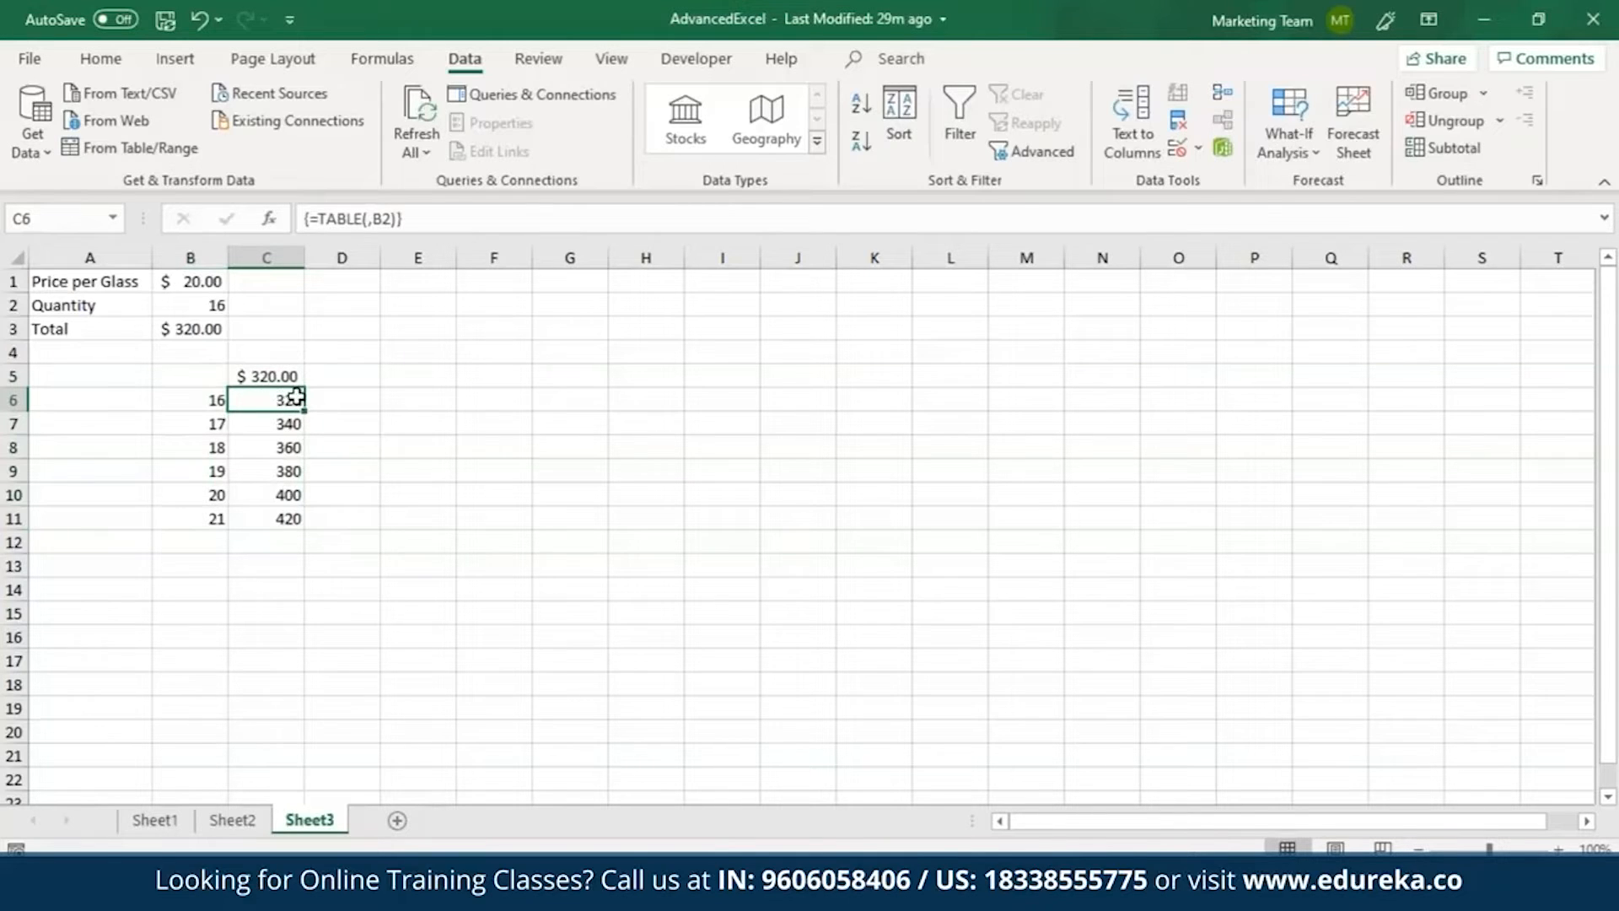
Format the data table results in C6:C11 with the dollar Accounting number format.
drag(271, 395, 264, 522)
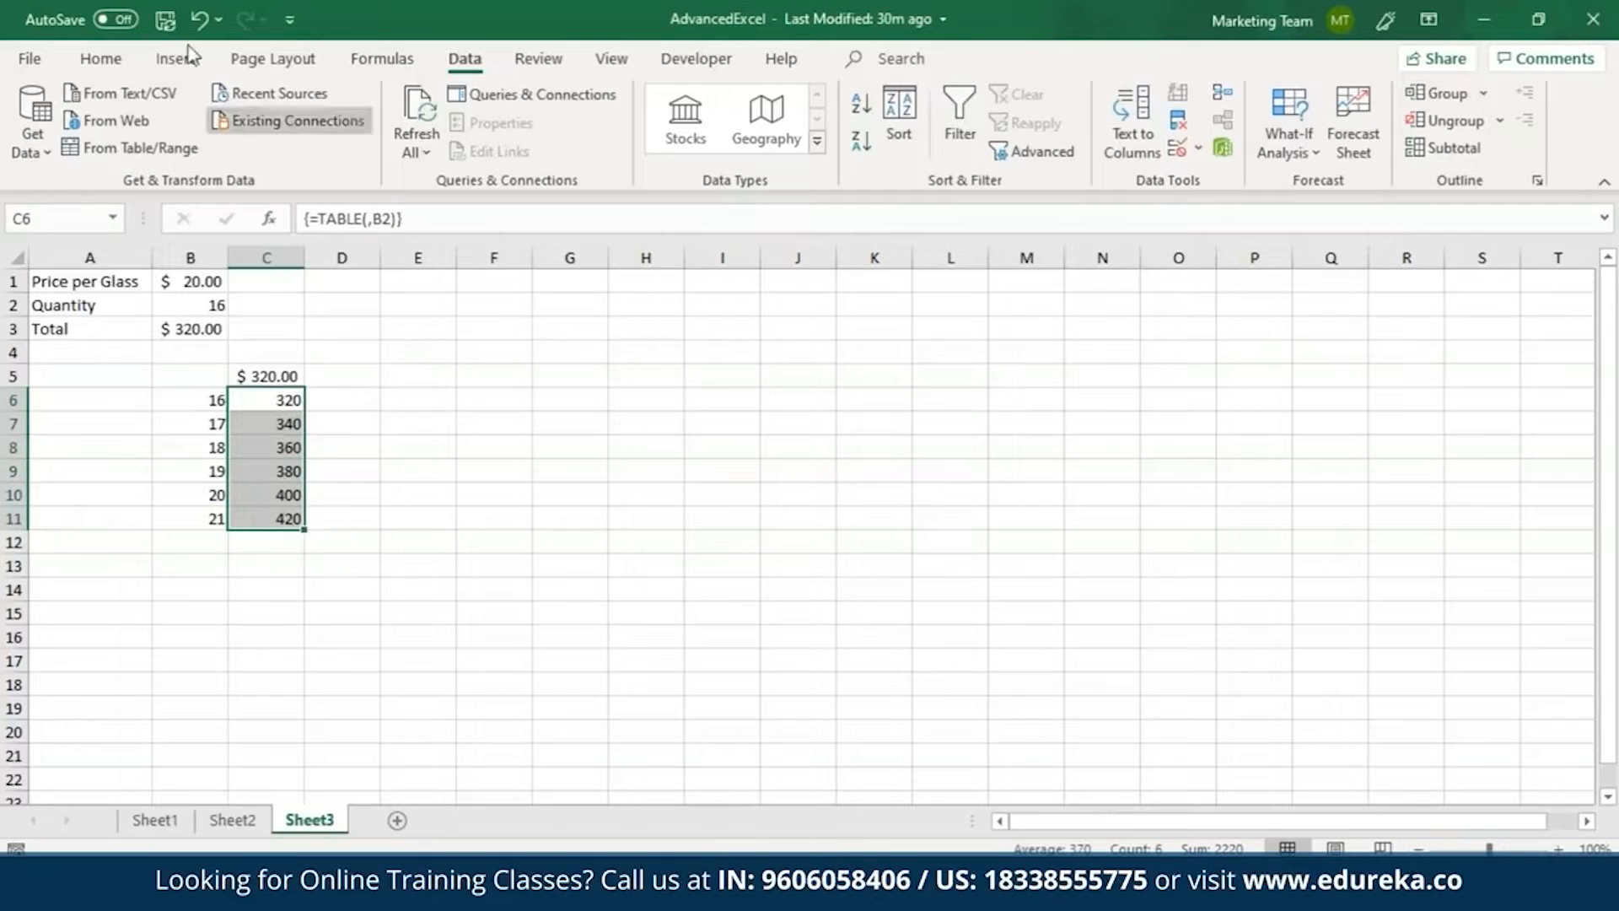
click(100, 58)
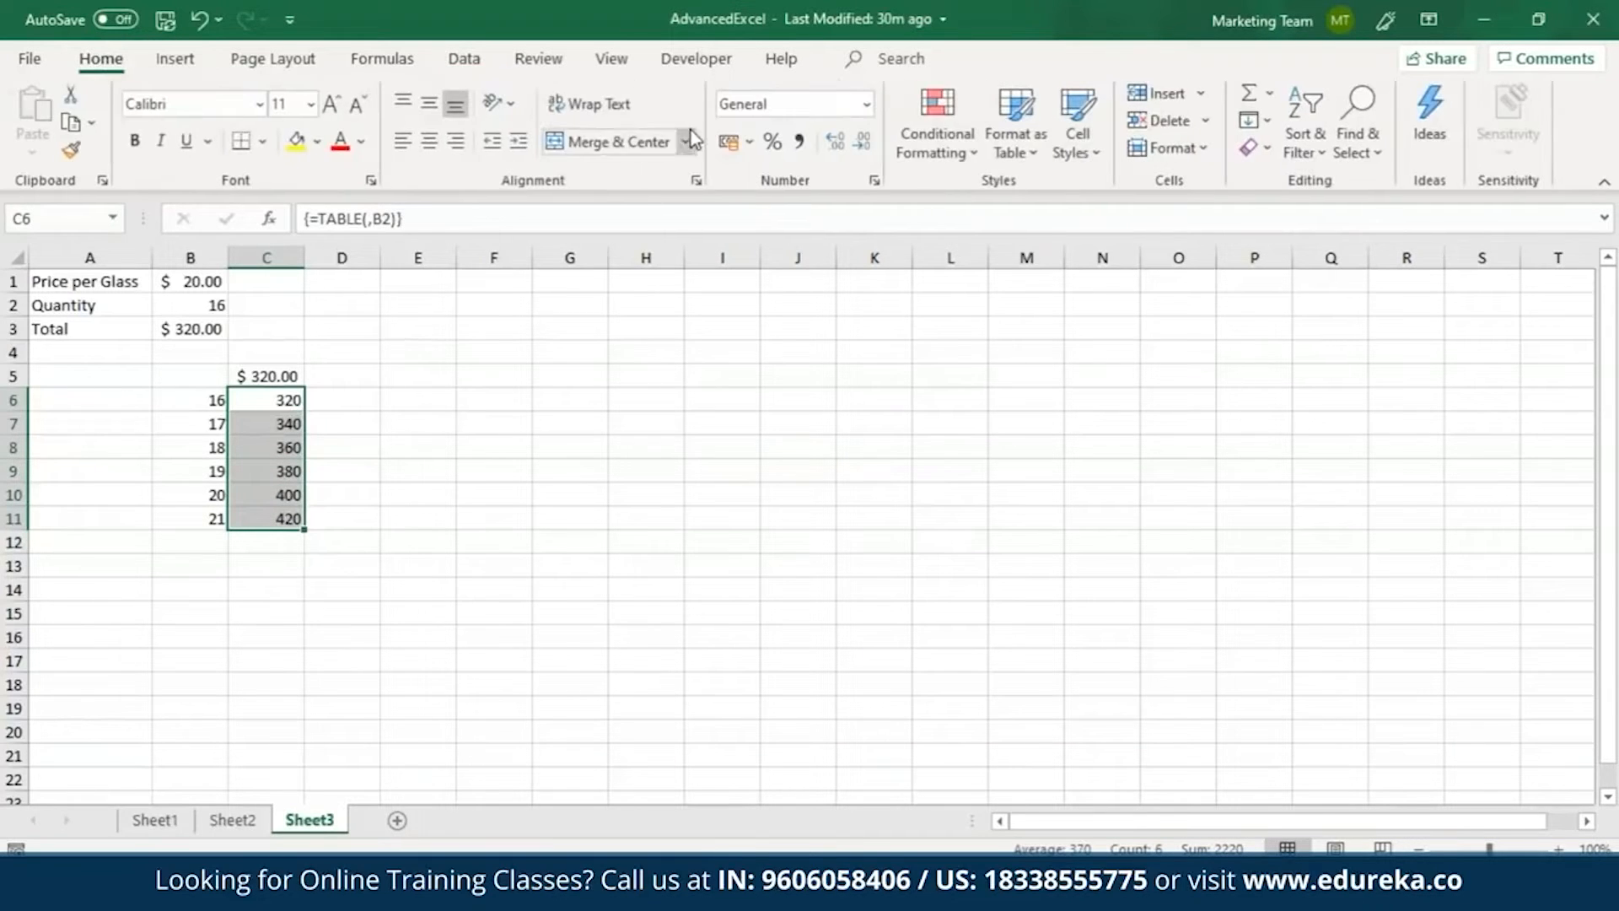
click(749, 141)
click(797, 206)
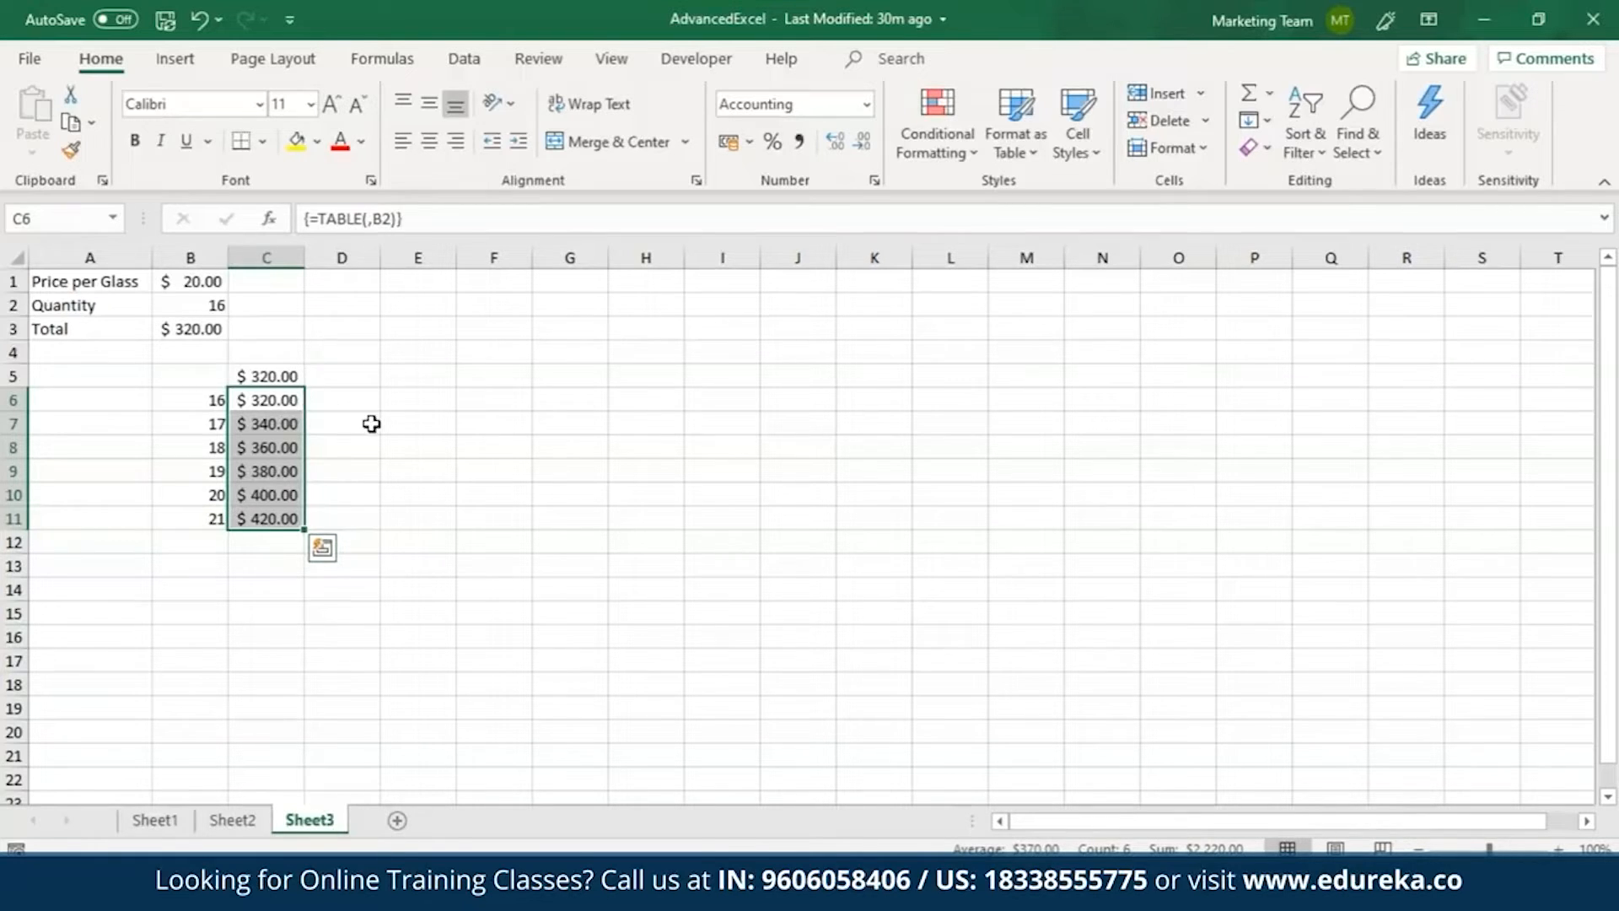
Link cell F5 to the total in B3 as the corner formula of a second table.
click(300, 381)
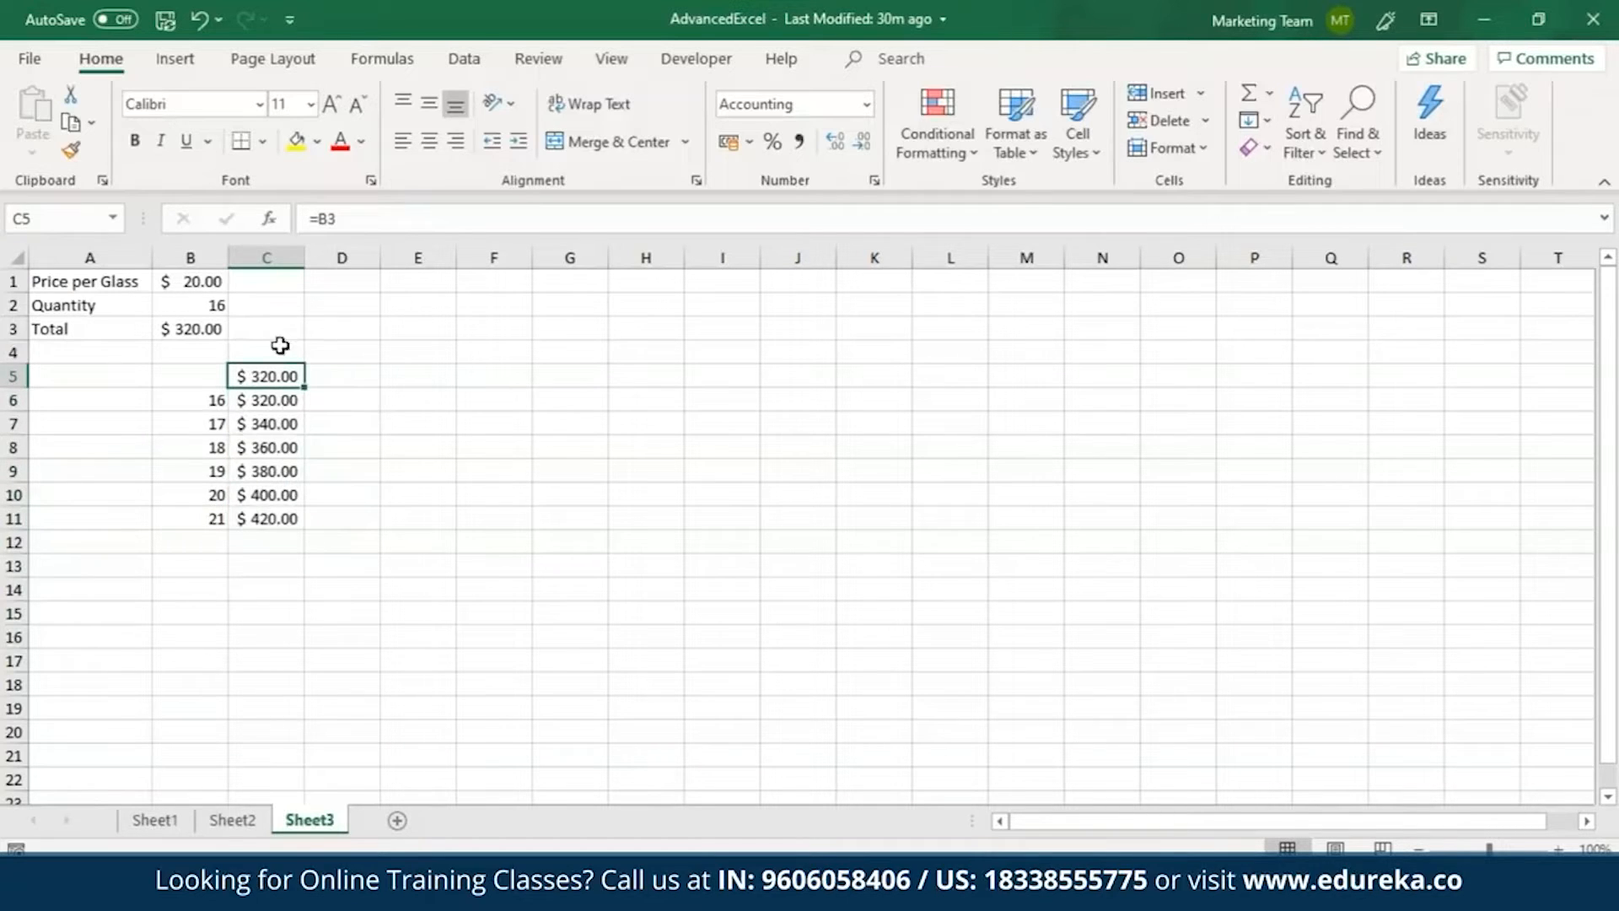
click(459, 371)
text(=)
click(203, 331)
key(Return)
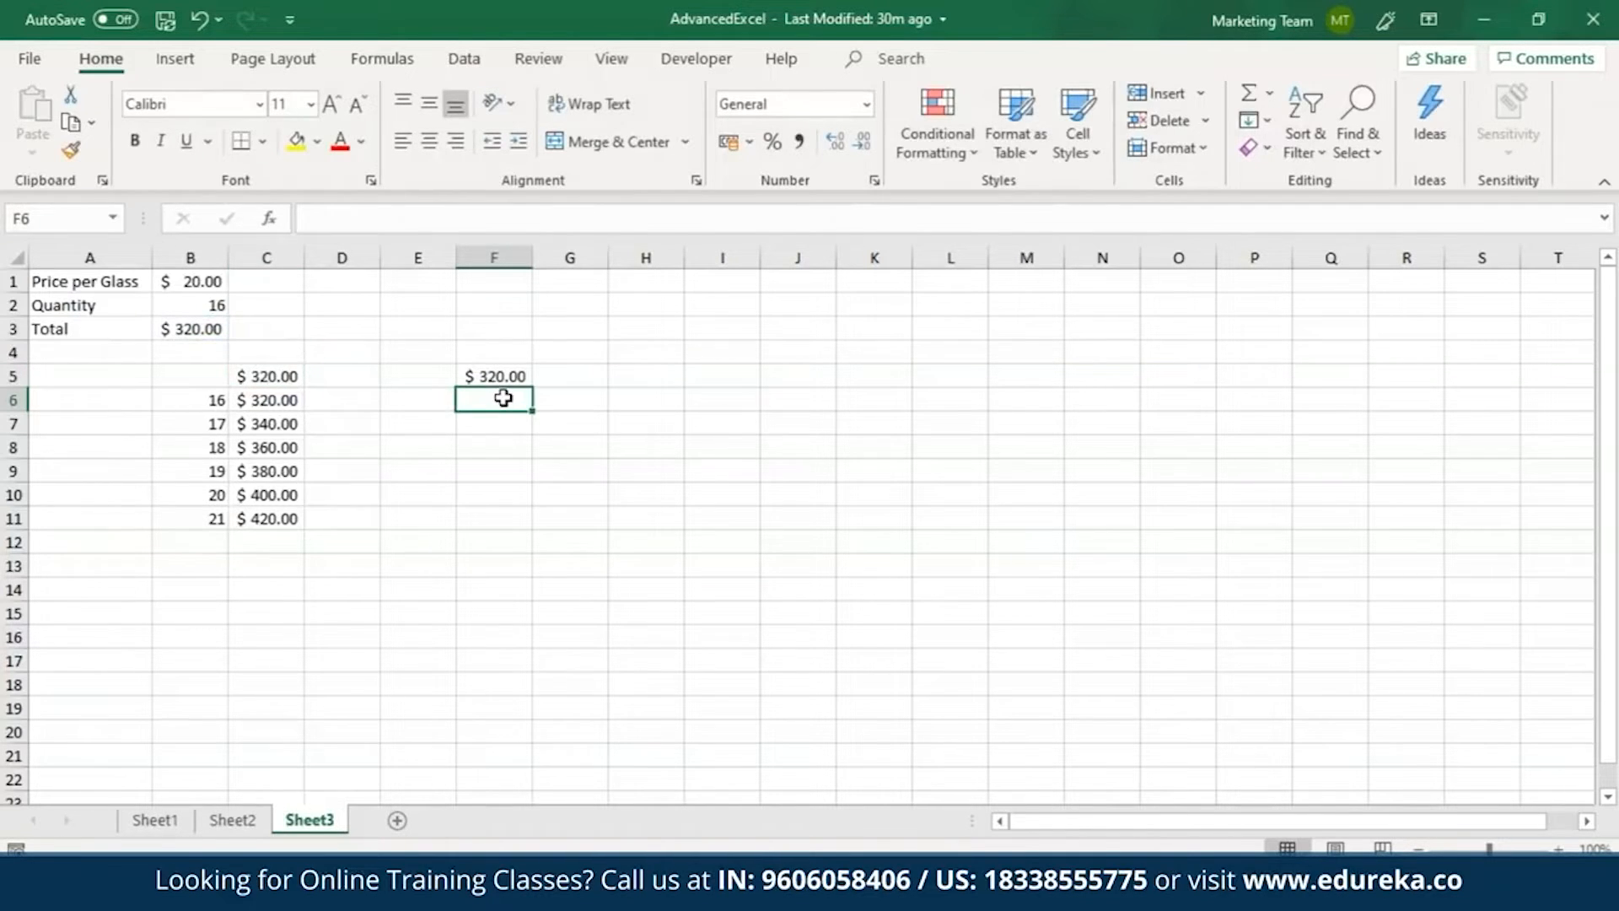
Enter the quantities 17, 21, 24, 27 and 30 down cells F6 to F10.
text(1)
key(Return)
text(21)
key(Return)
text(24)
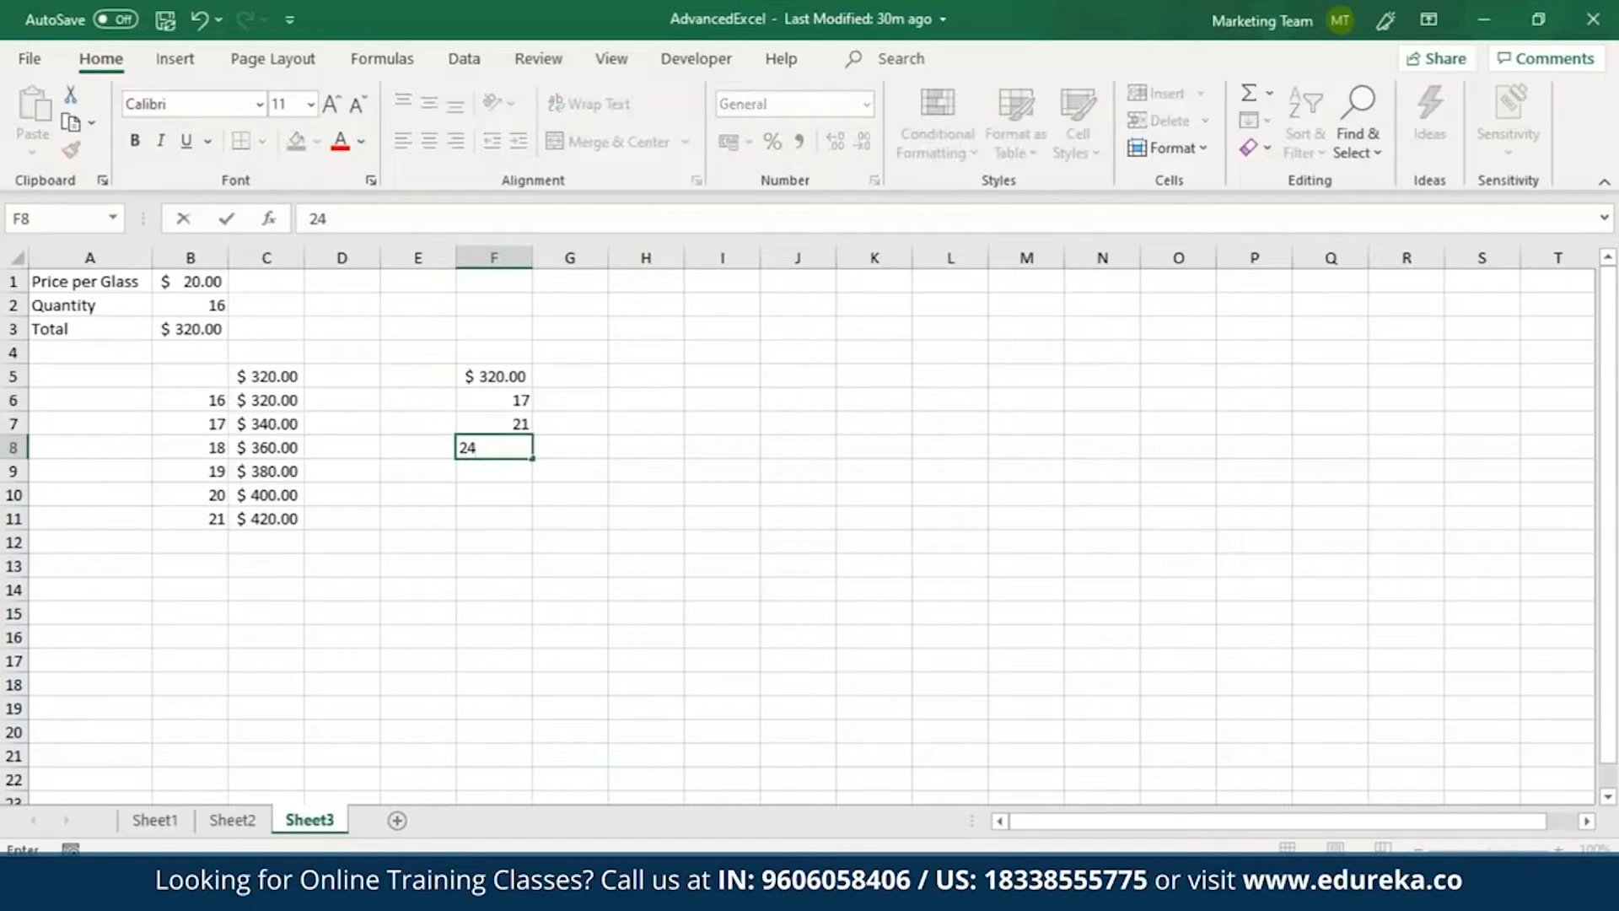
key(Return)
text(27)
key(Return)
text(30)
Enter the prices 21, 26, 29 and 33 across cells G5 to J5.
click(581, 382)
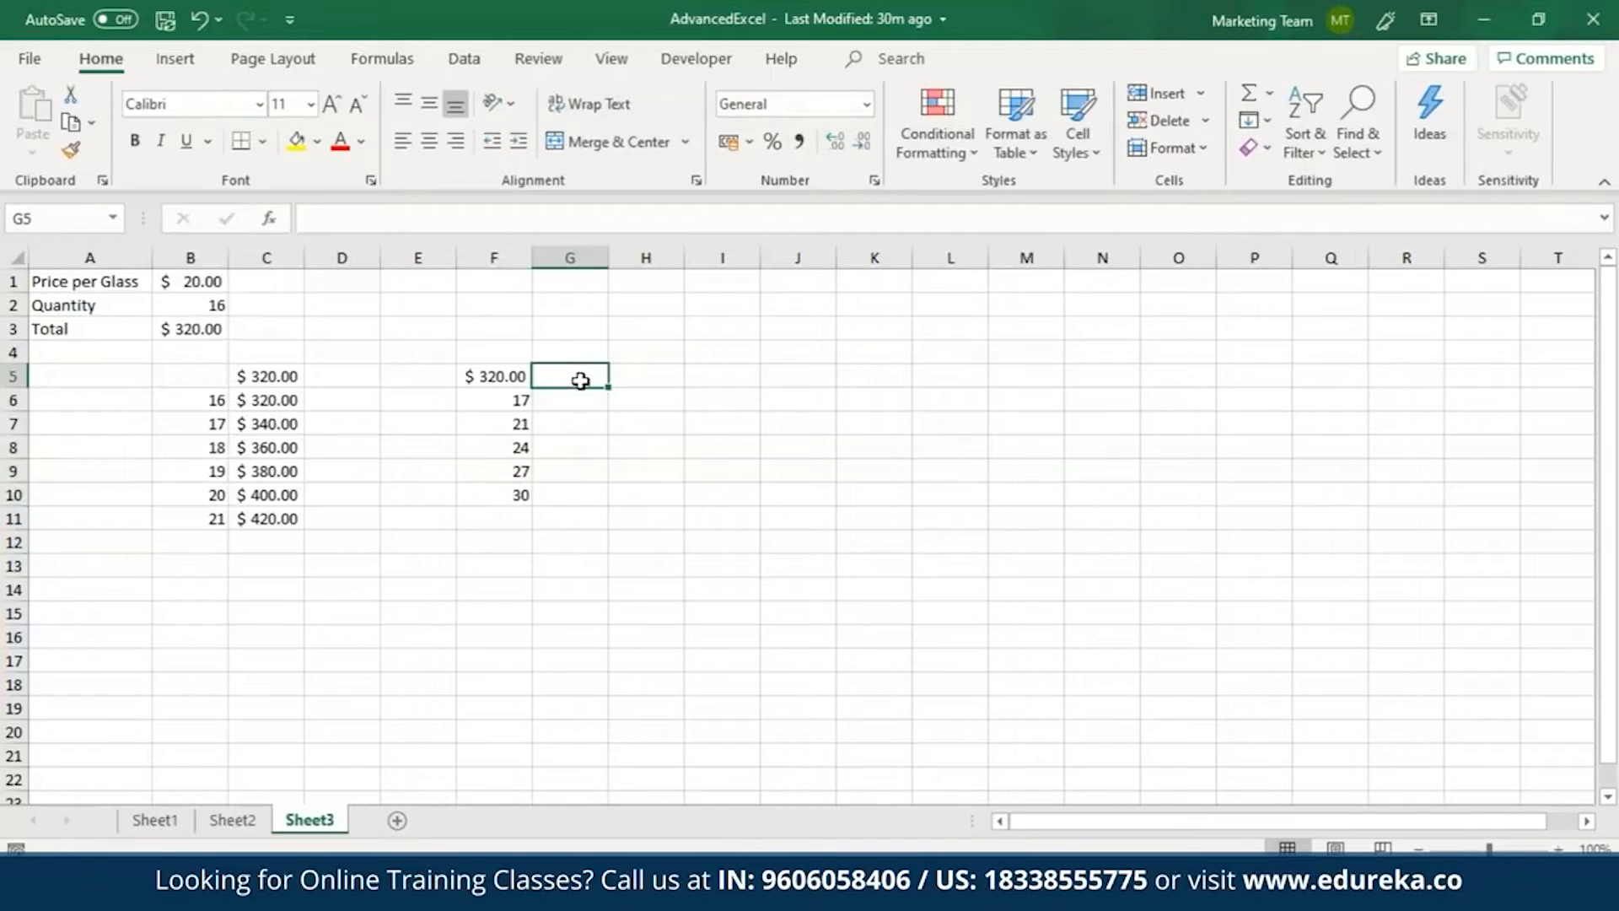
text(21)
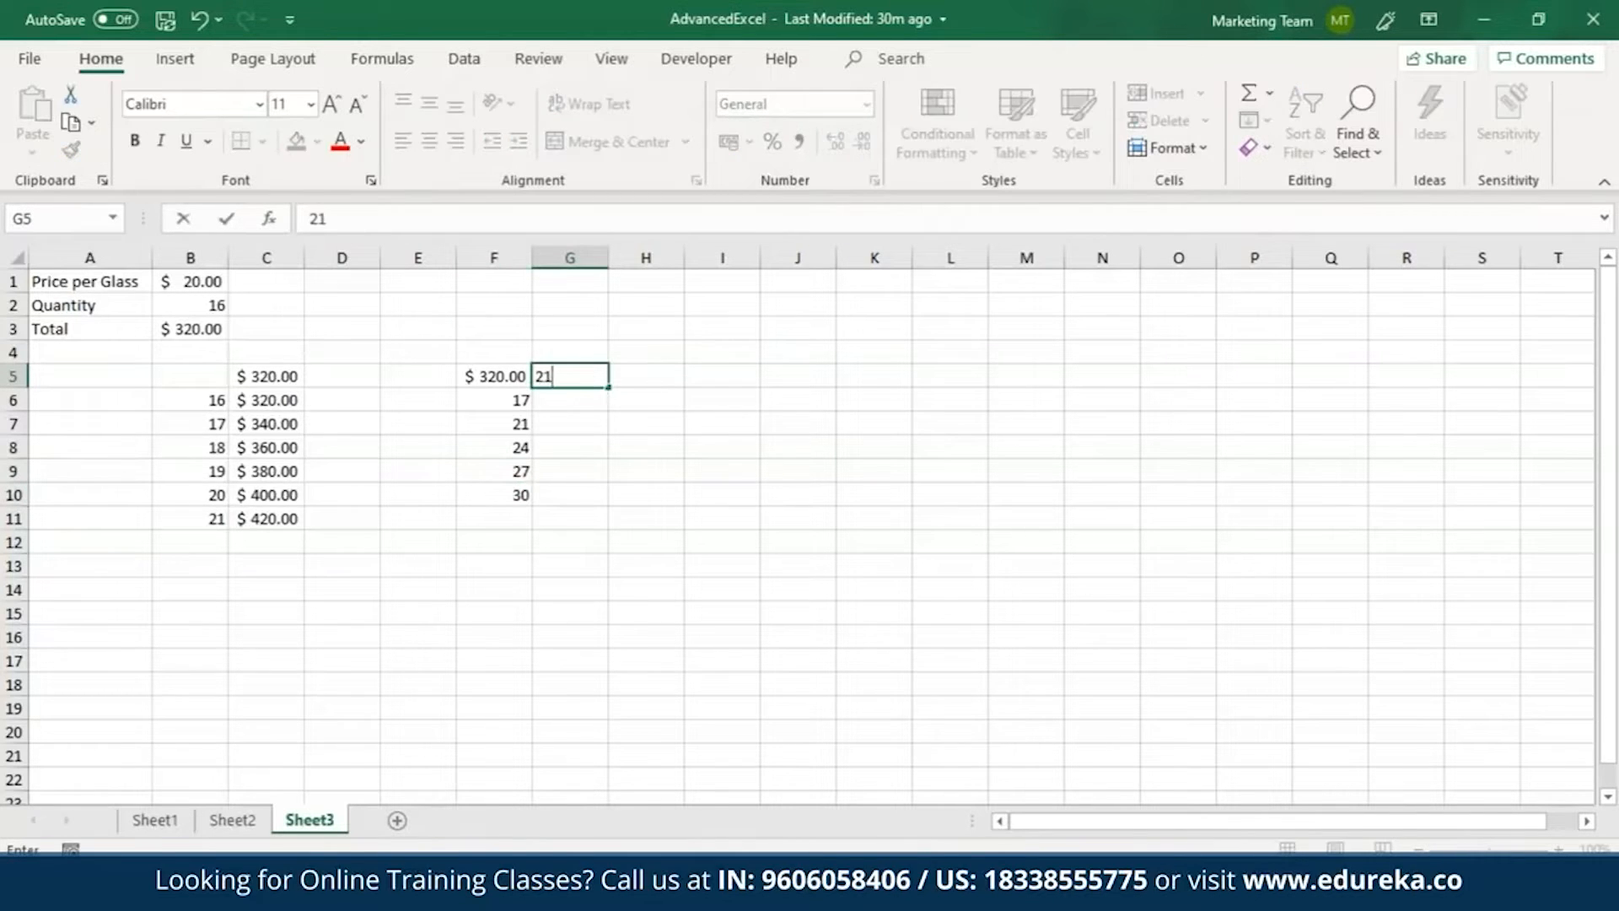
key(Tab)
text(26)
key(Tab)
text(29)
key(Tab)
text(33)
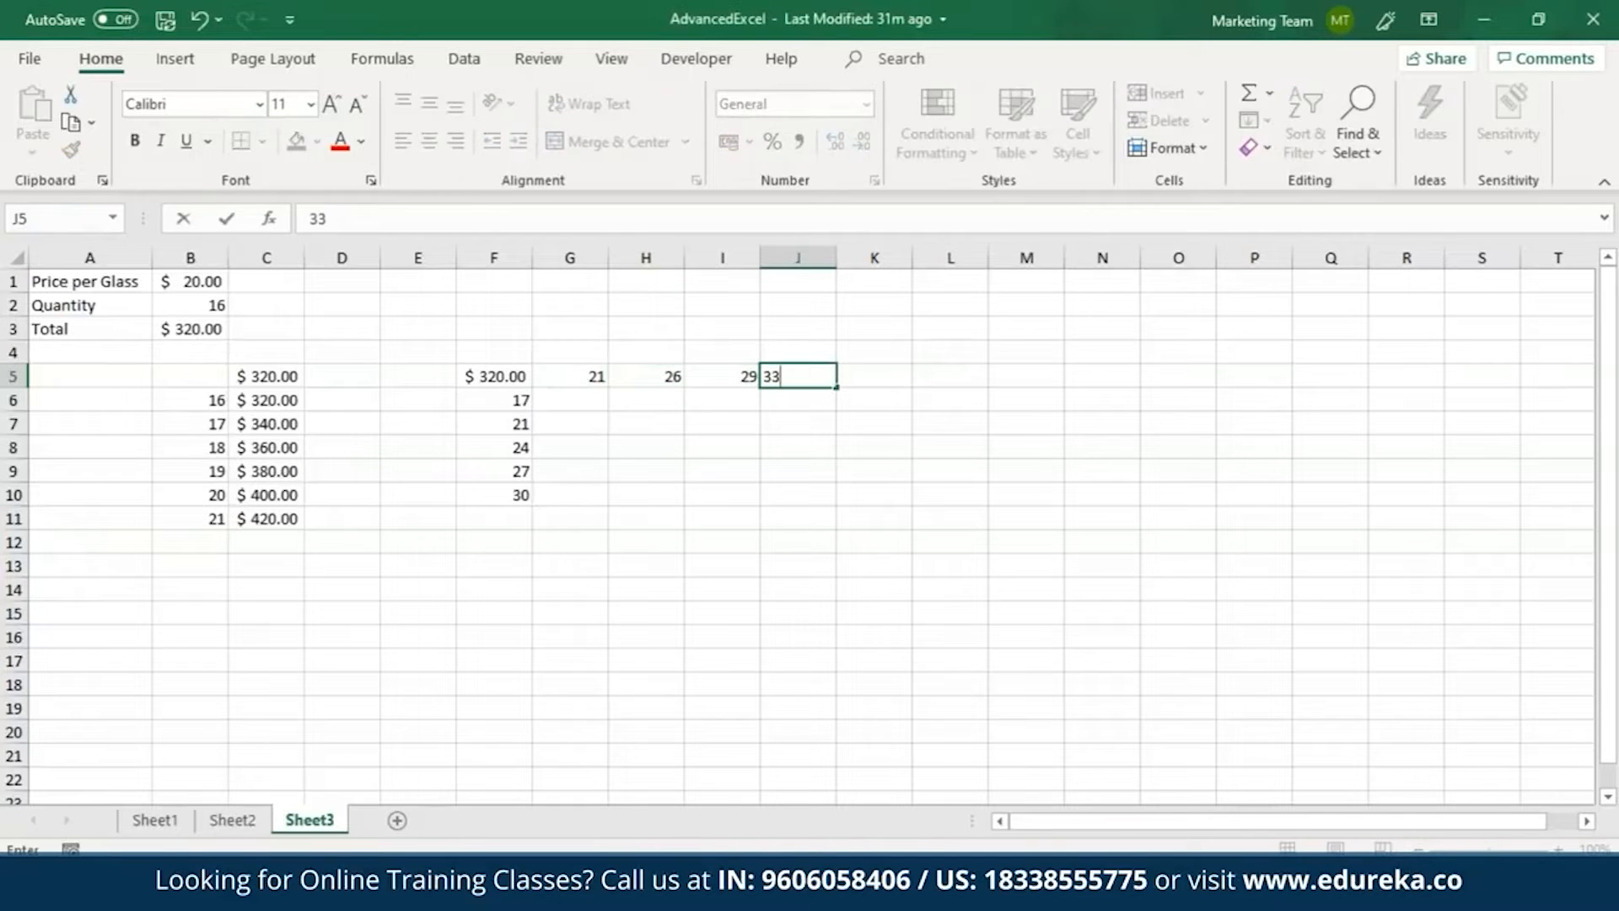
Create a two-variable What-If data table over F5:J10 with $B$1 as the row input cell and $B$2 as the column input cell.
drag(497, 375, 793, 496)
click(481, 63)
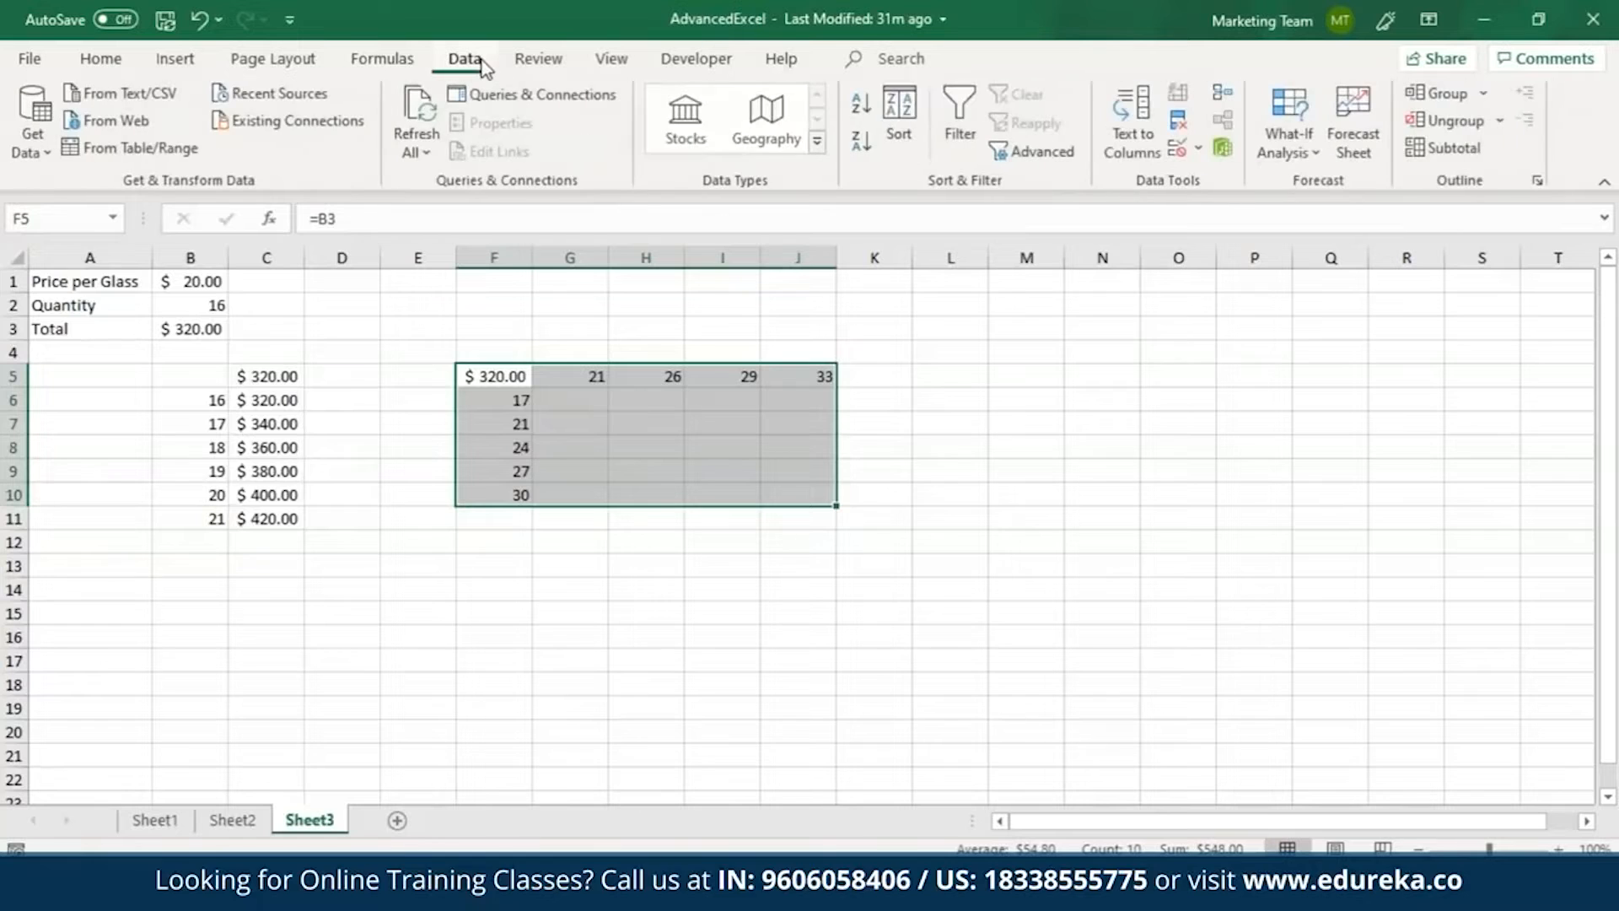
click(1305, 130)
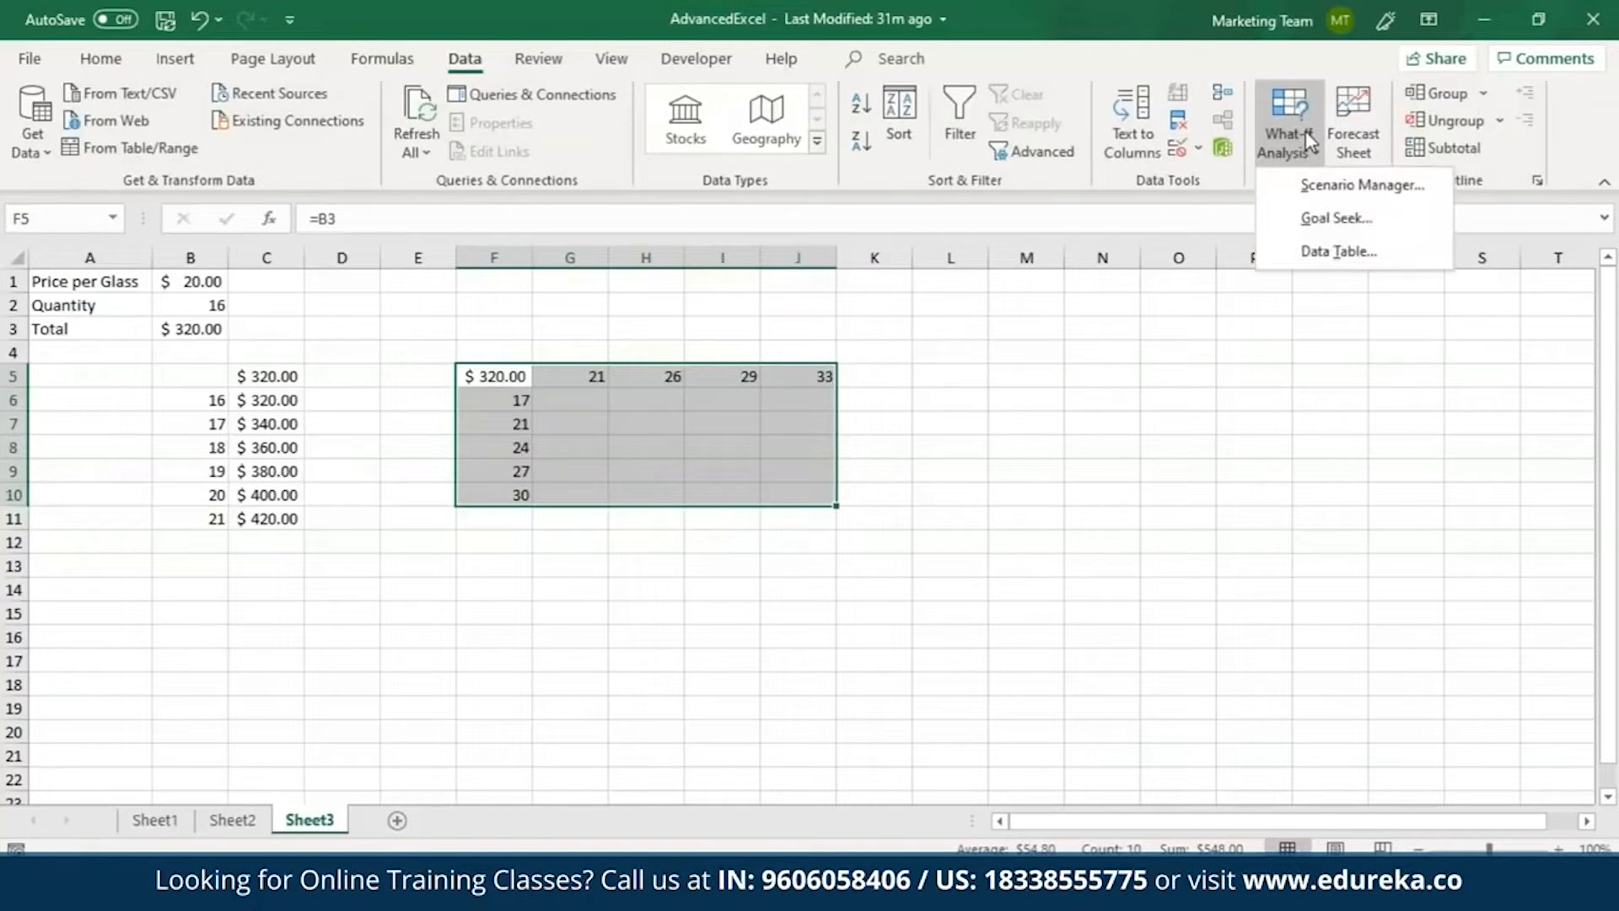
click(1339, 249)
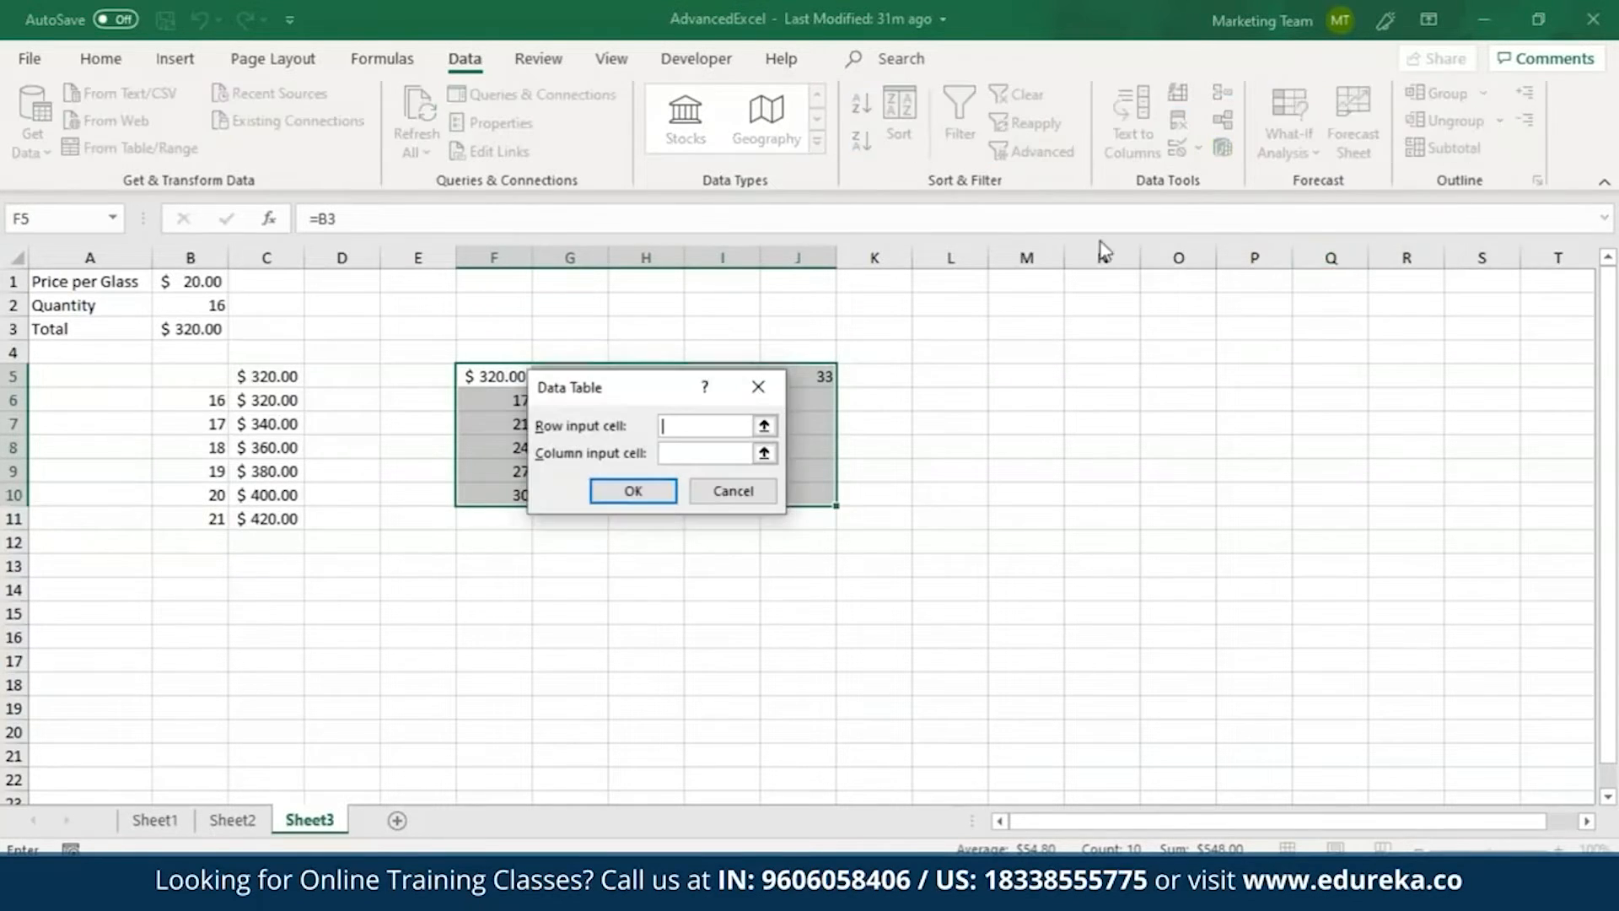
drag(641, 389, 636, 522)
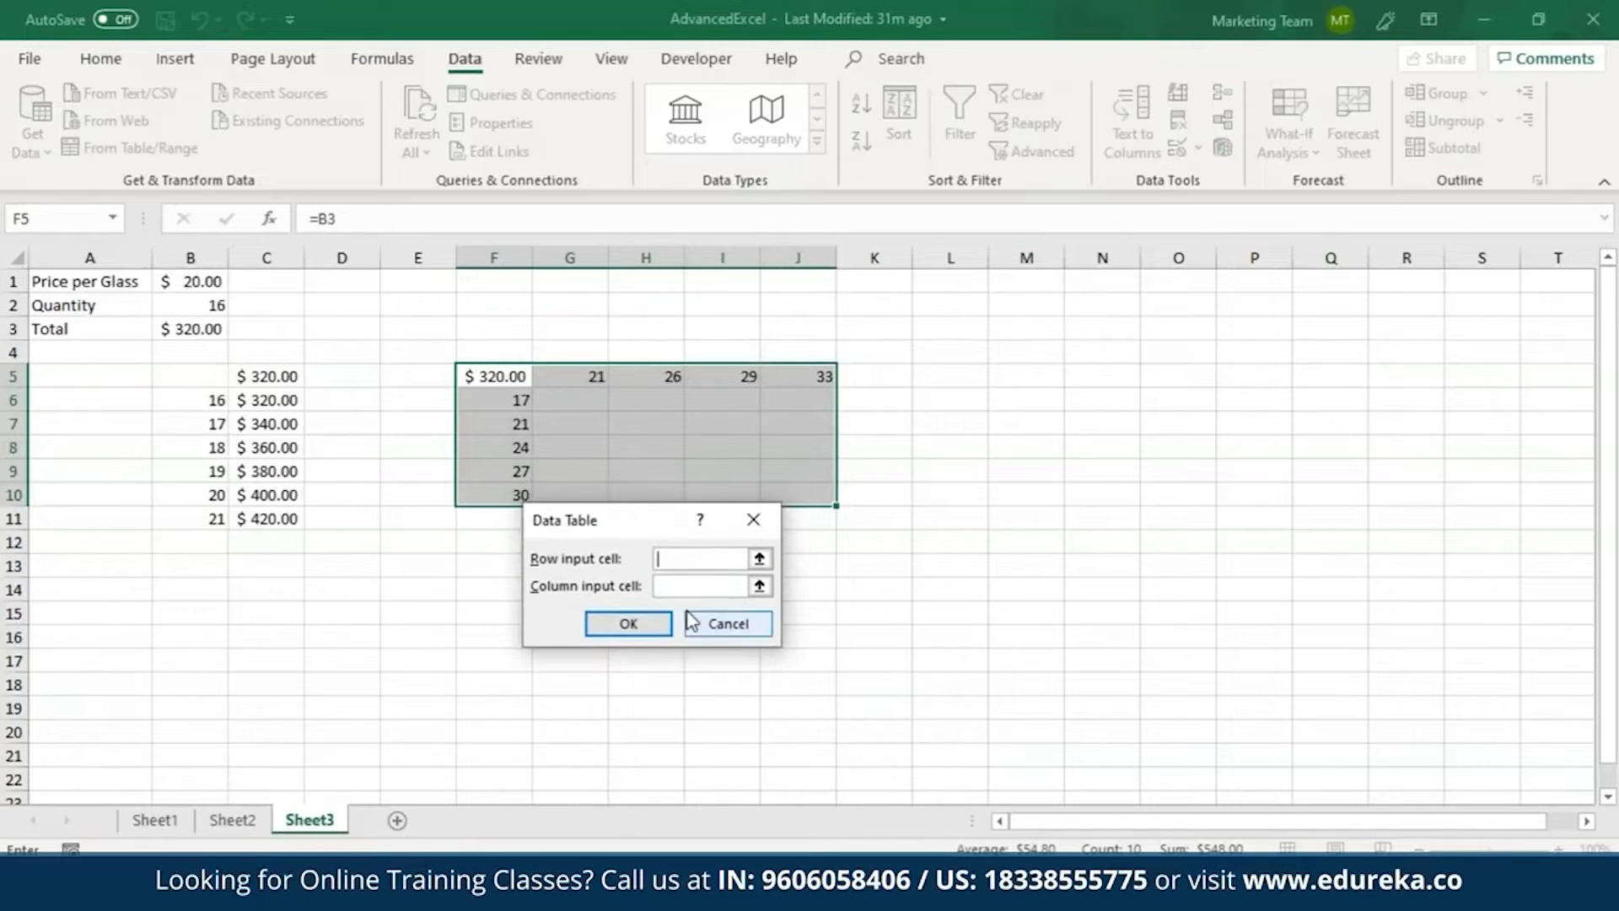
click(205, 283)
click(682, 585)
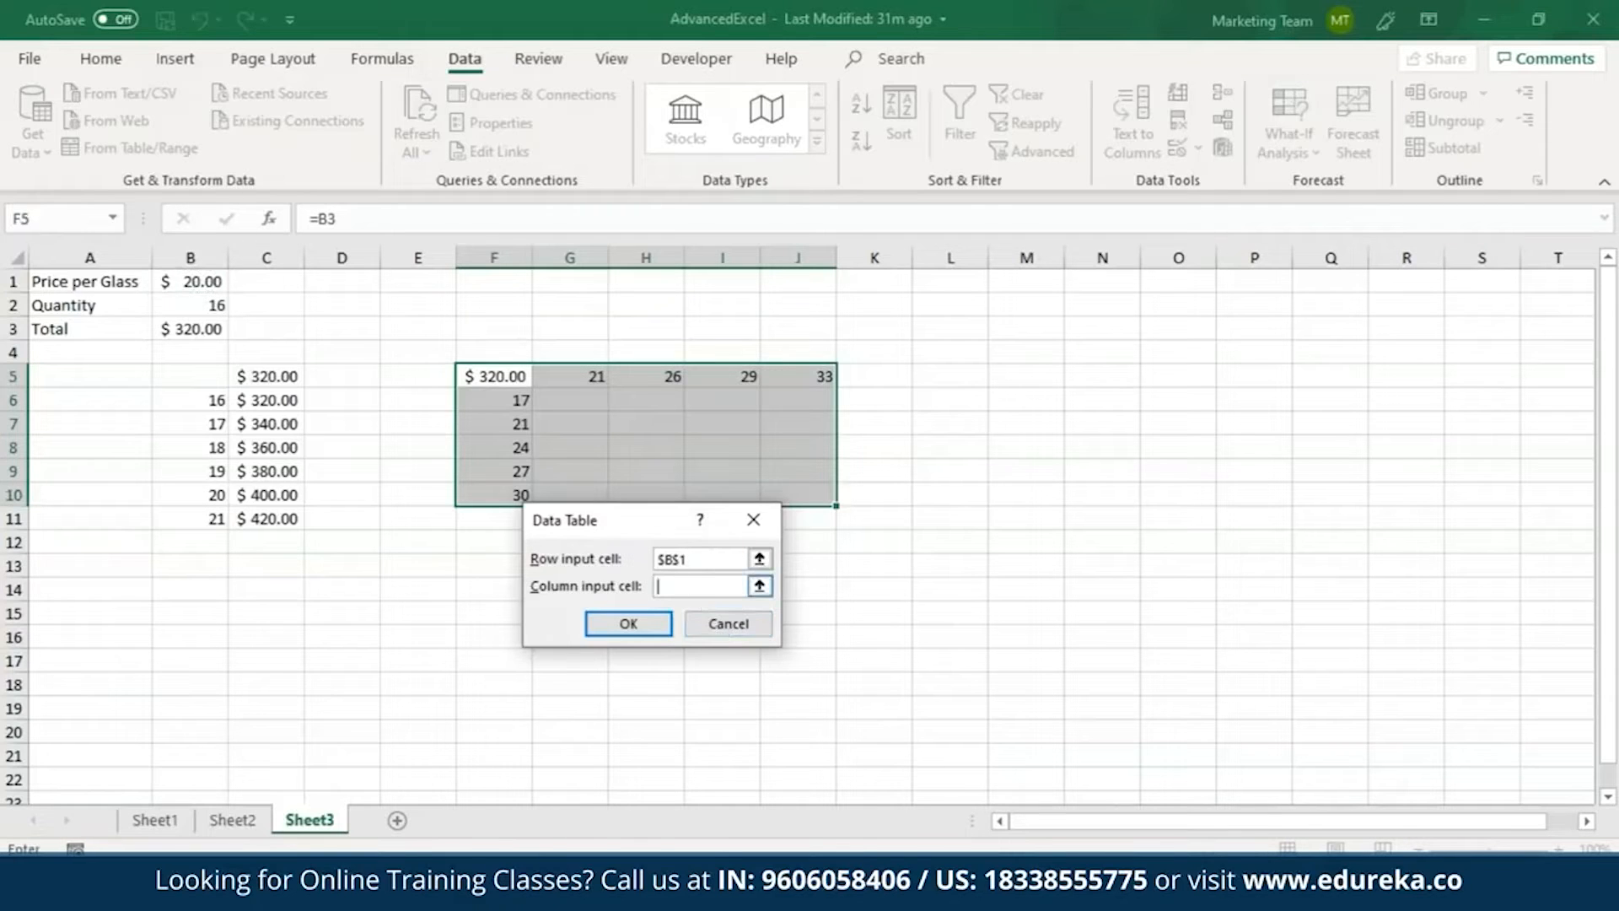
click(209, 302)
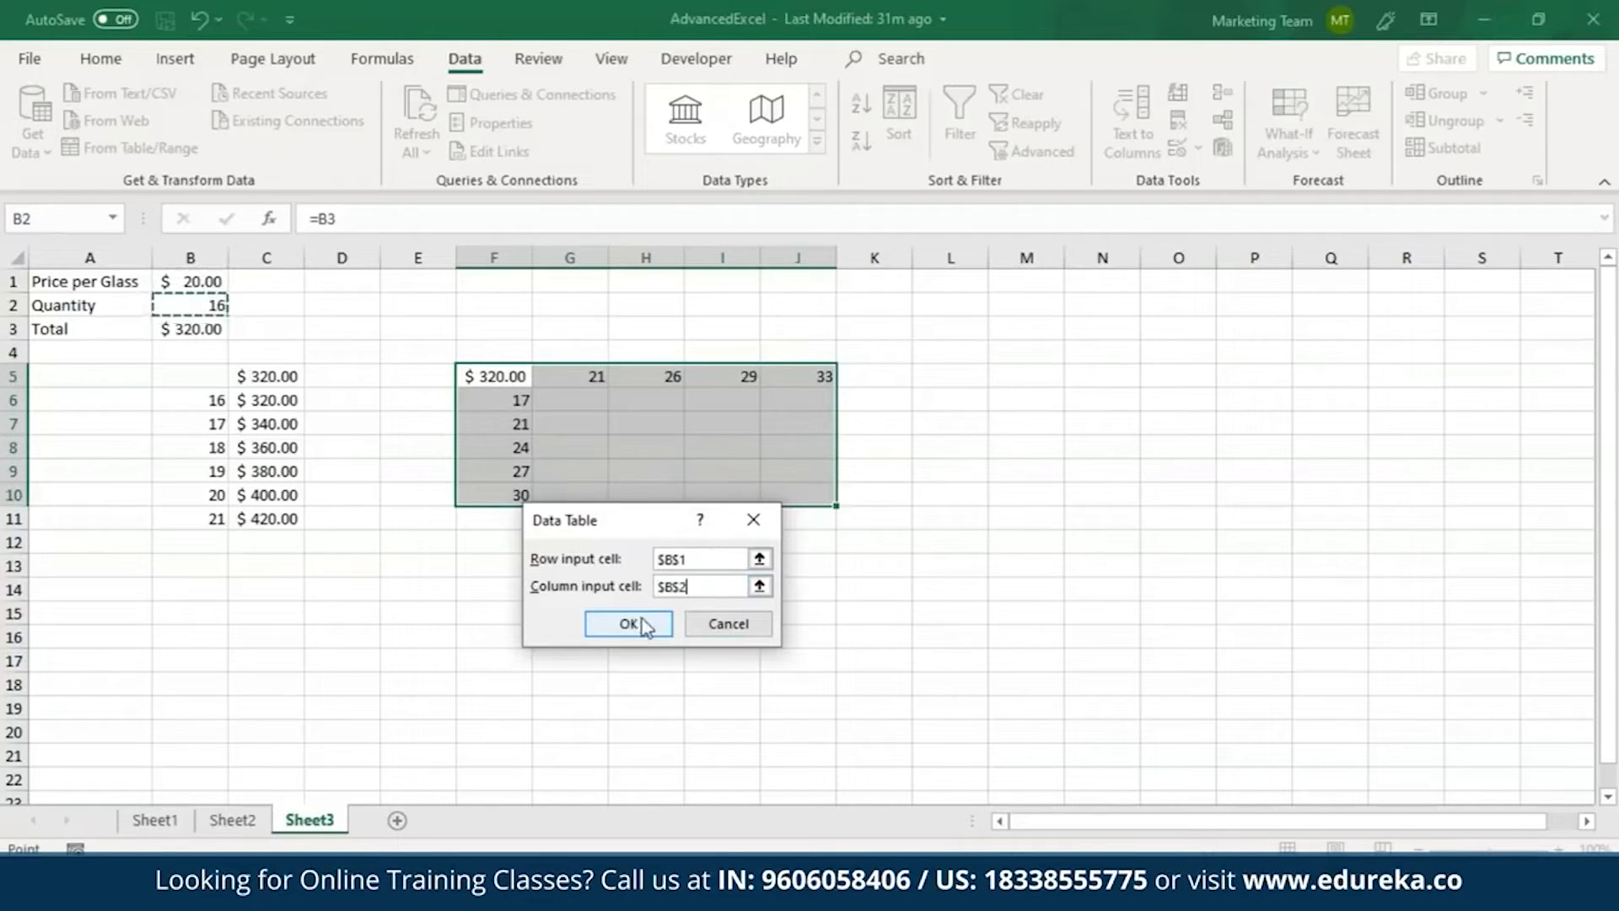
click(646, 636)
click(670, 540)
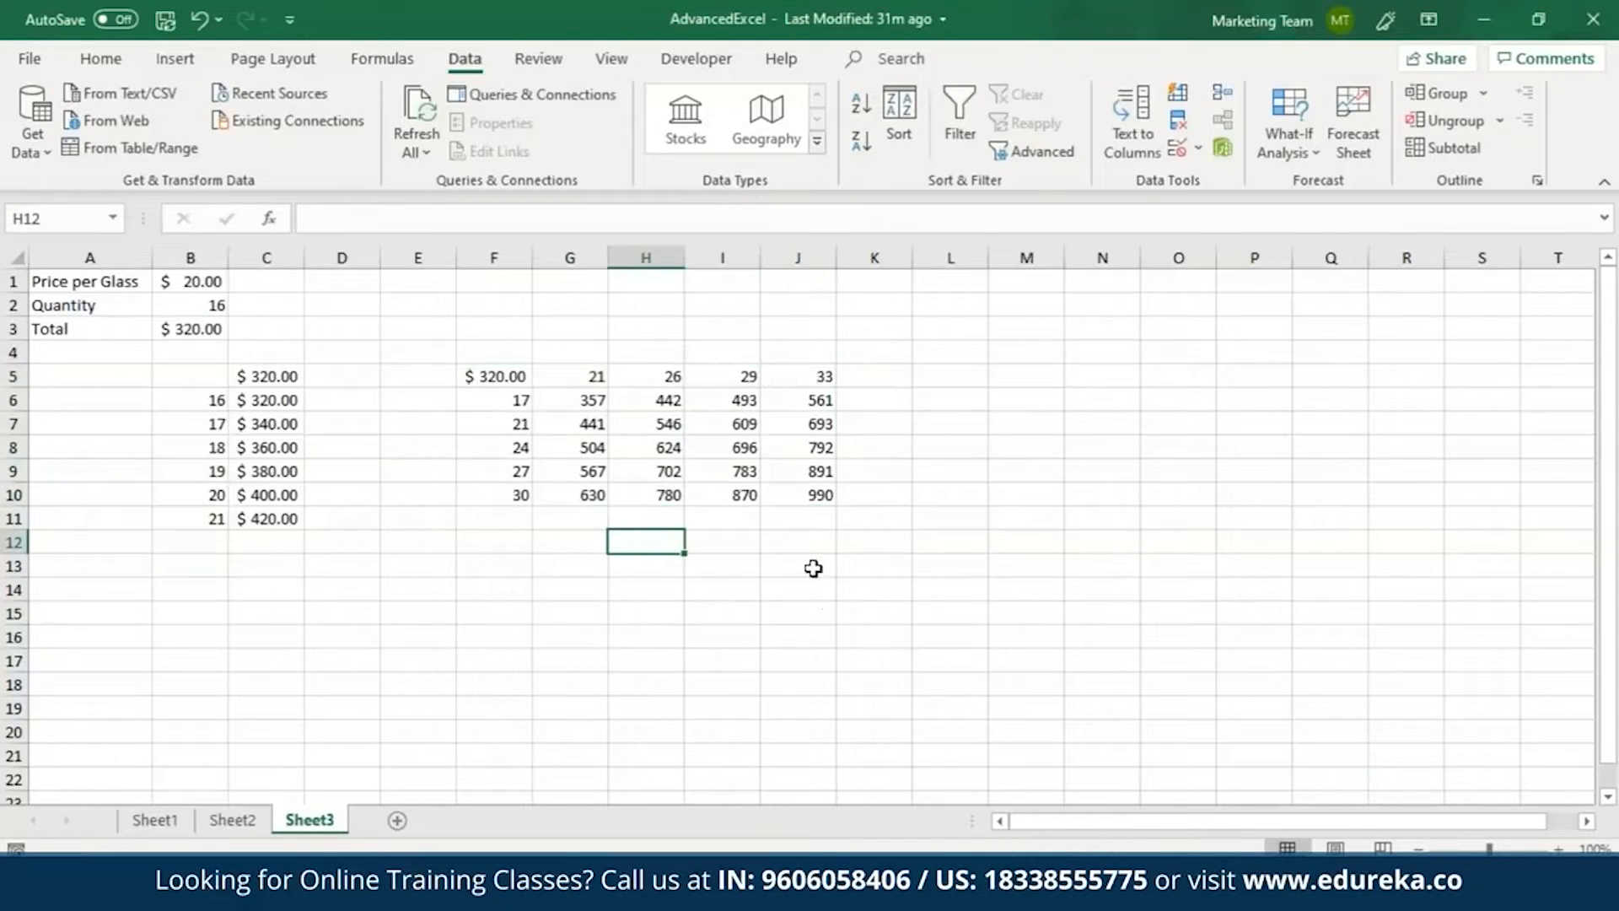
Format the data table results in G6:J10 with the $ English (United States) accounting format.
drag(573, 401, 799, 496)
click(99, 59)
click(748, 142)
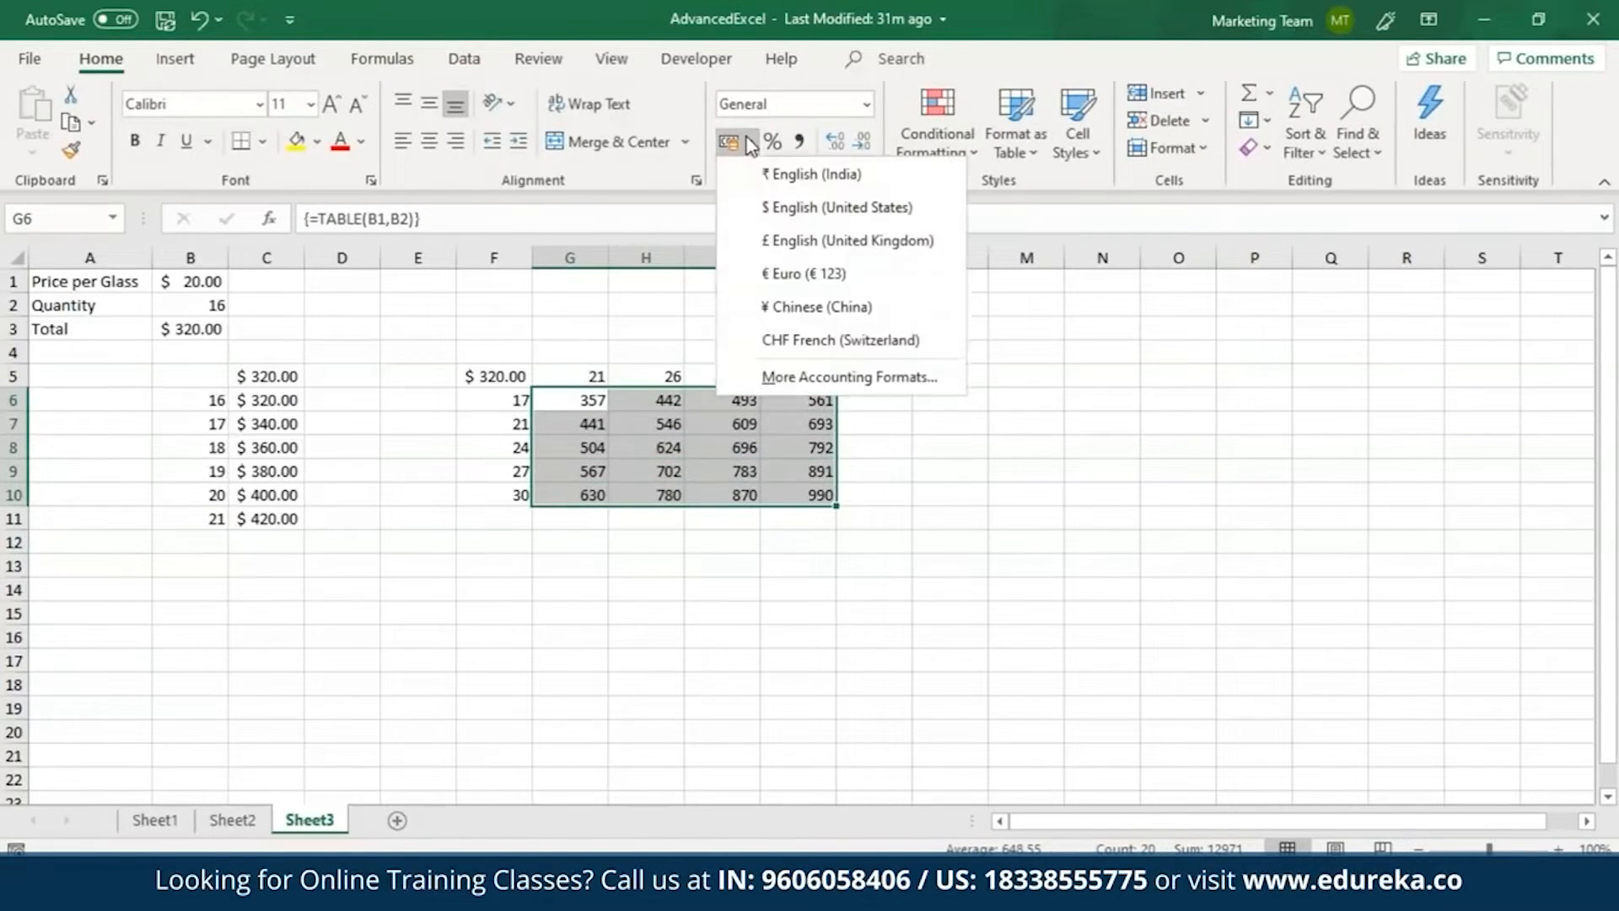
click(793, 208)
click(741, 524)
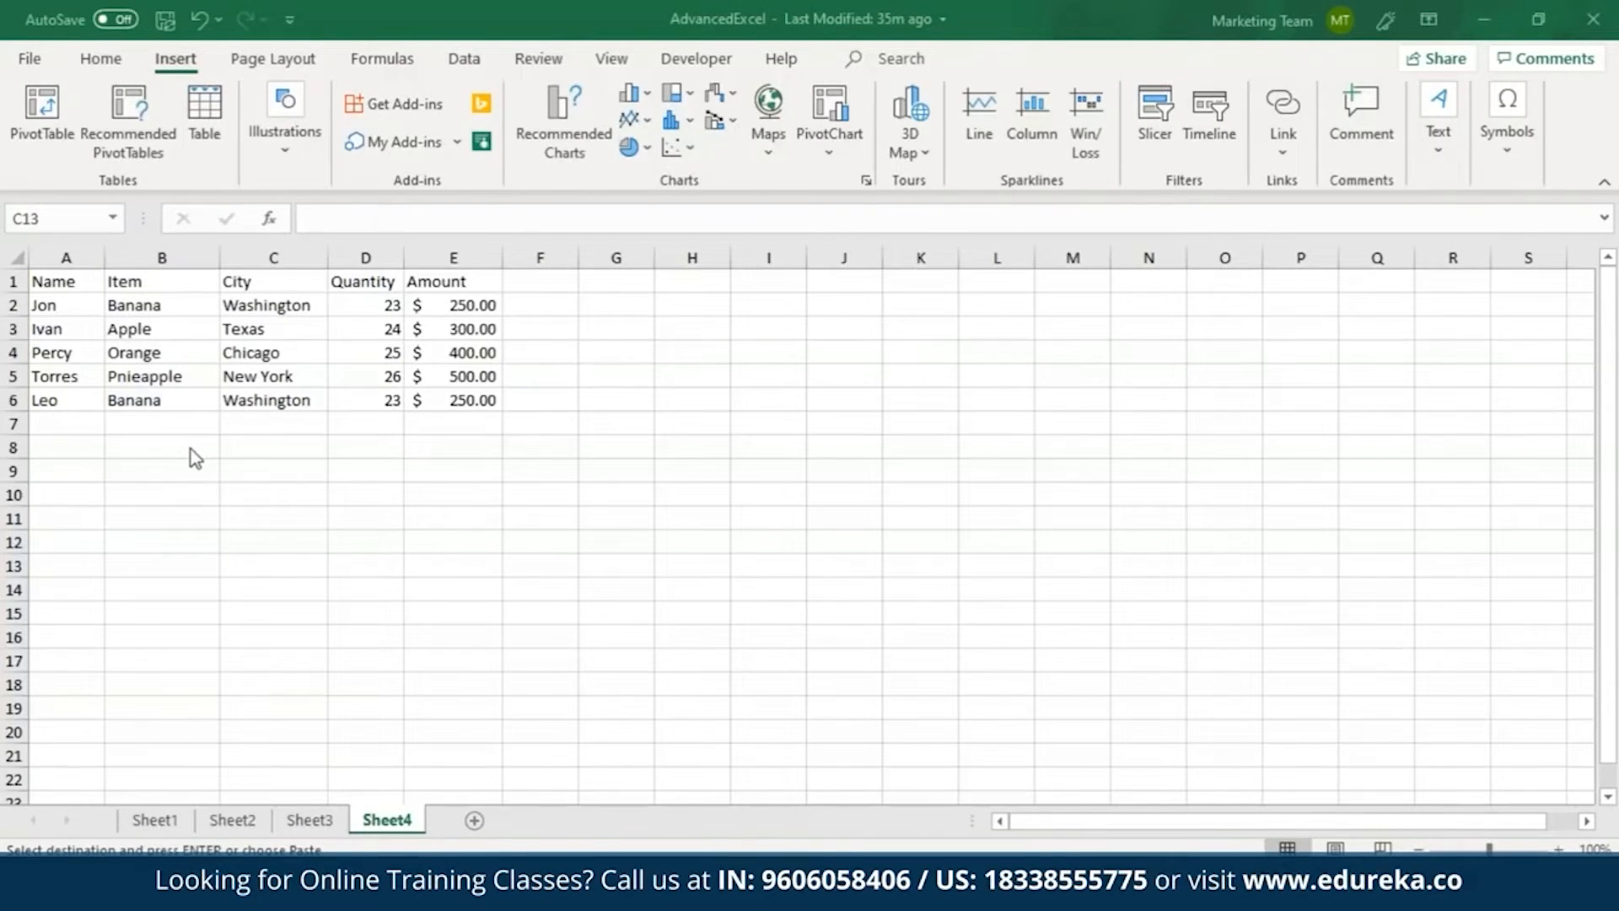
Insert a 3-D clustered column chart from the data in A1:E6 on Sheet4.
drag(67, 292, 427, 391)
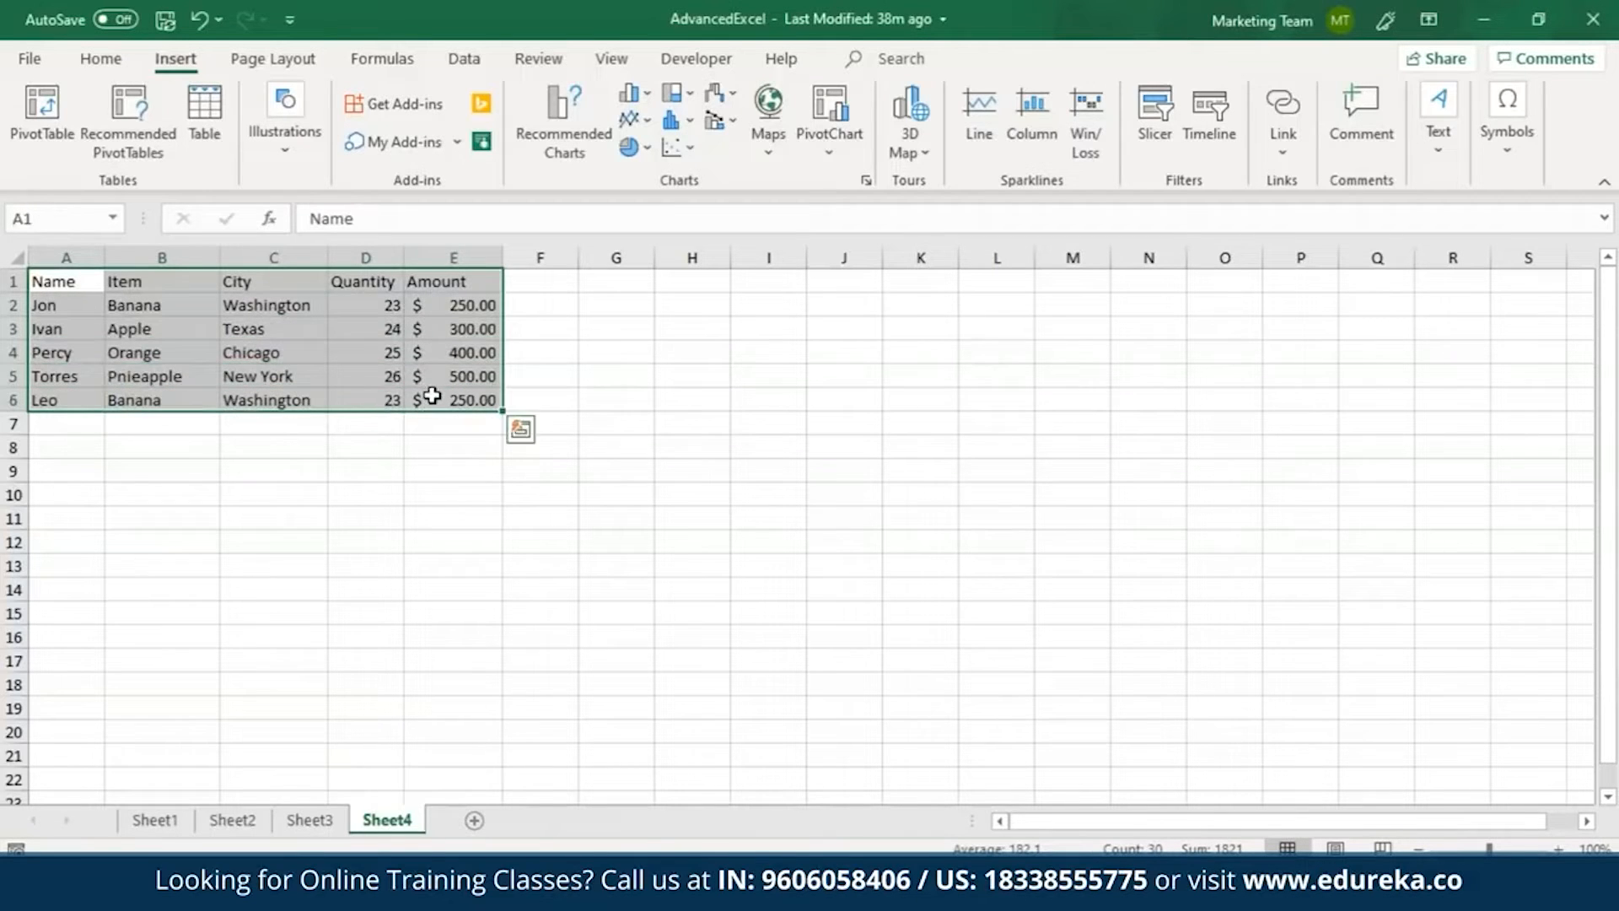
click(866, 179)
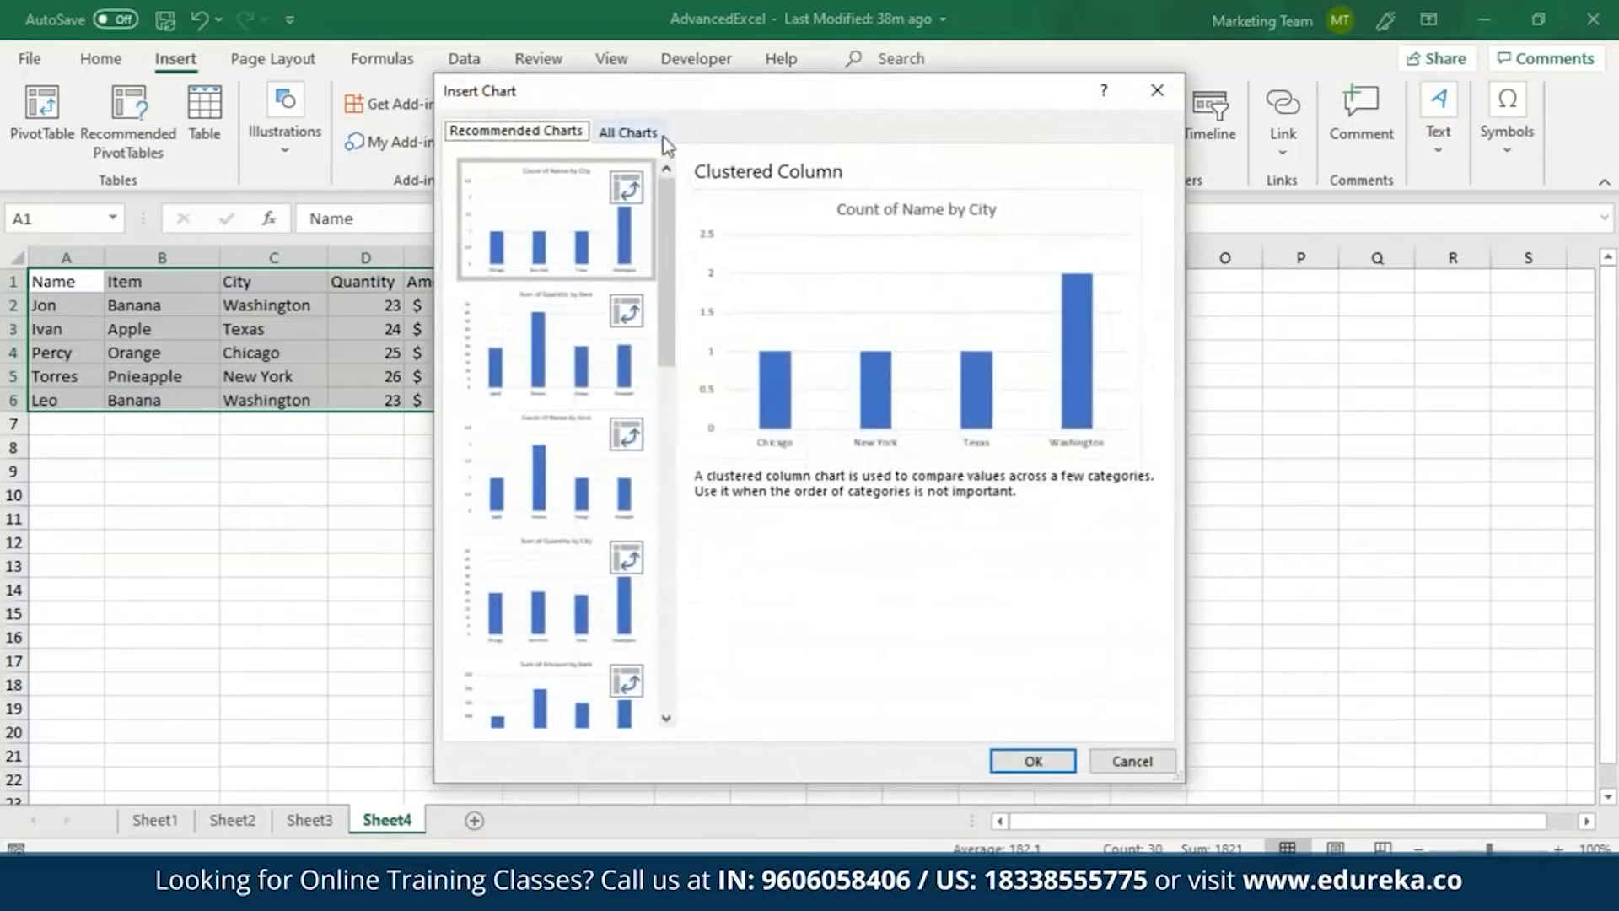
click(629, 131)
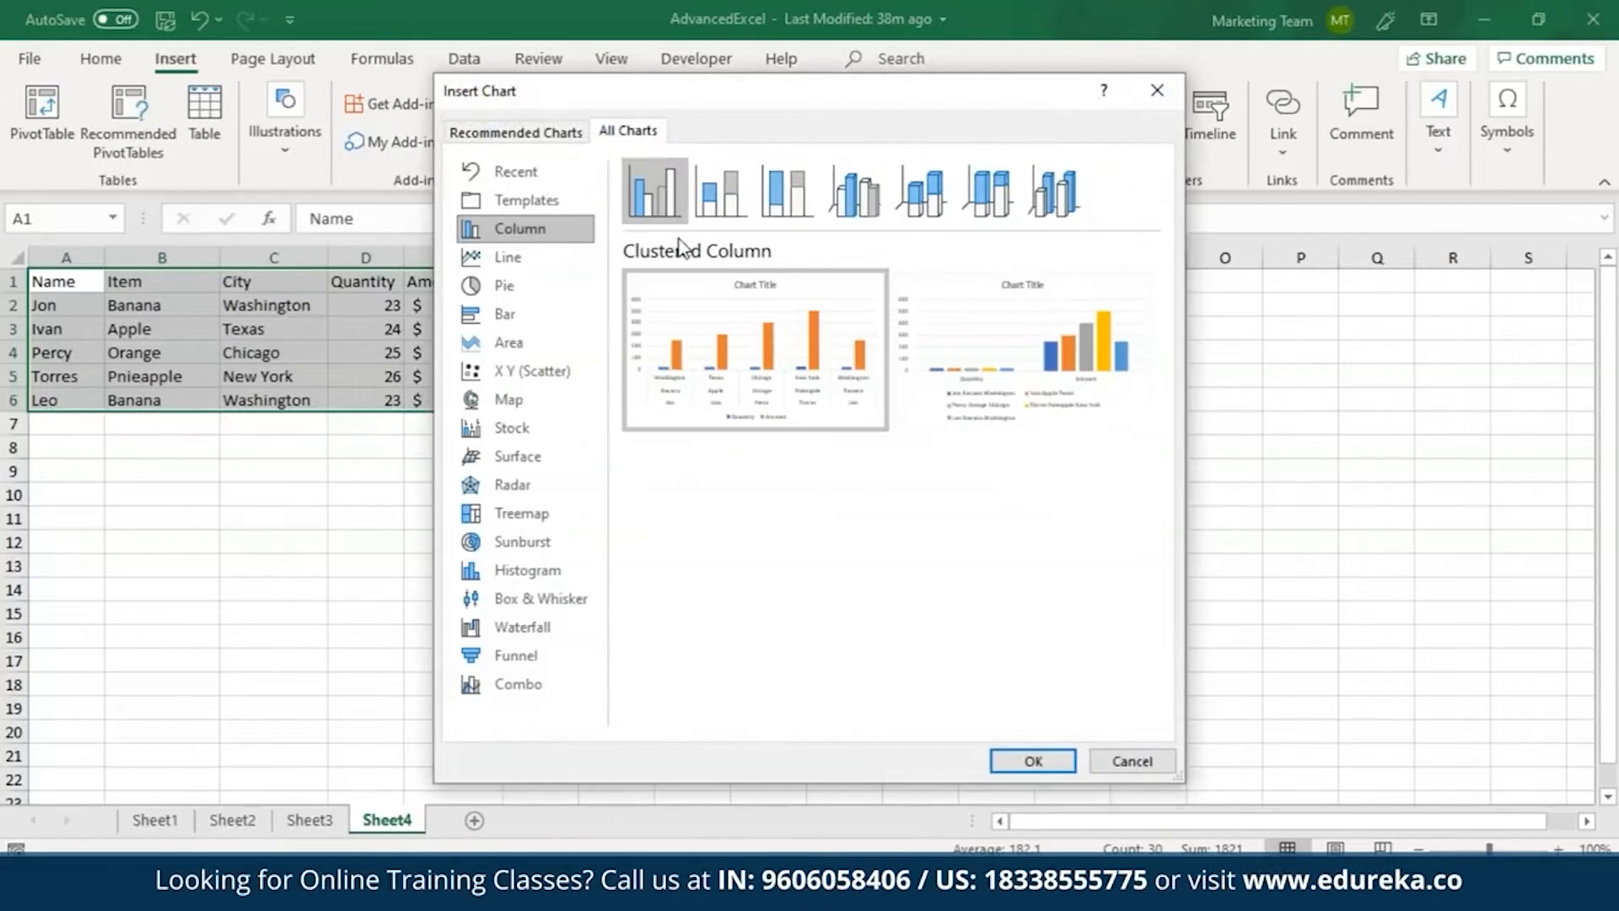
click(854, 215)
click(1032, 761)
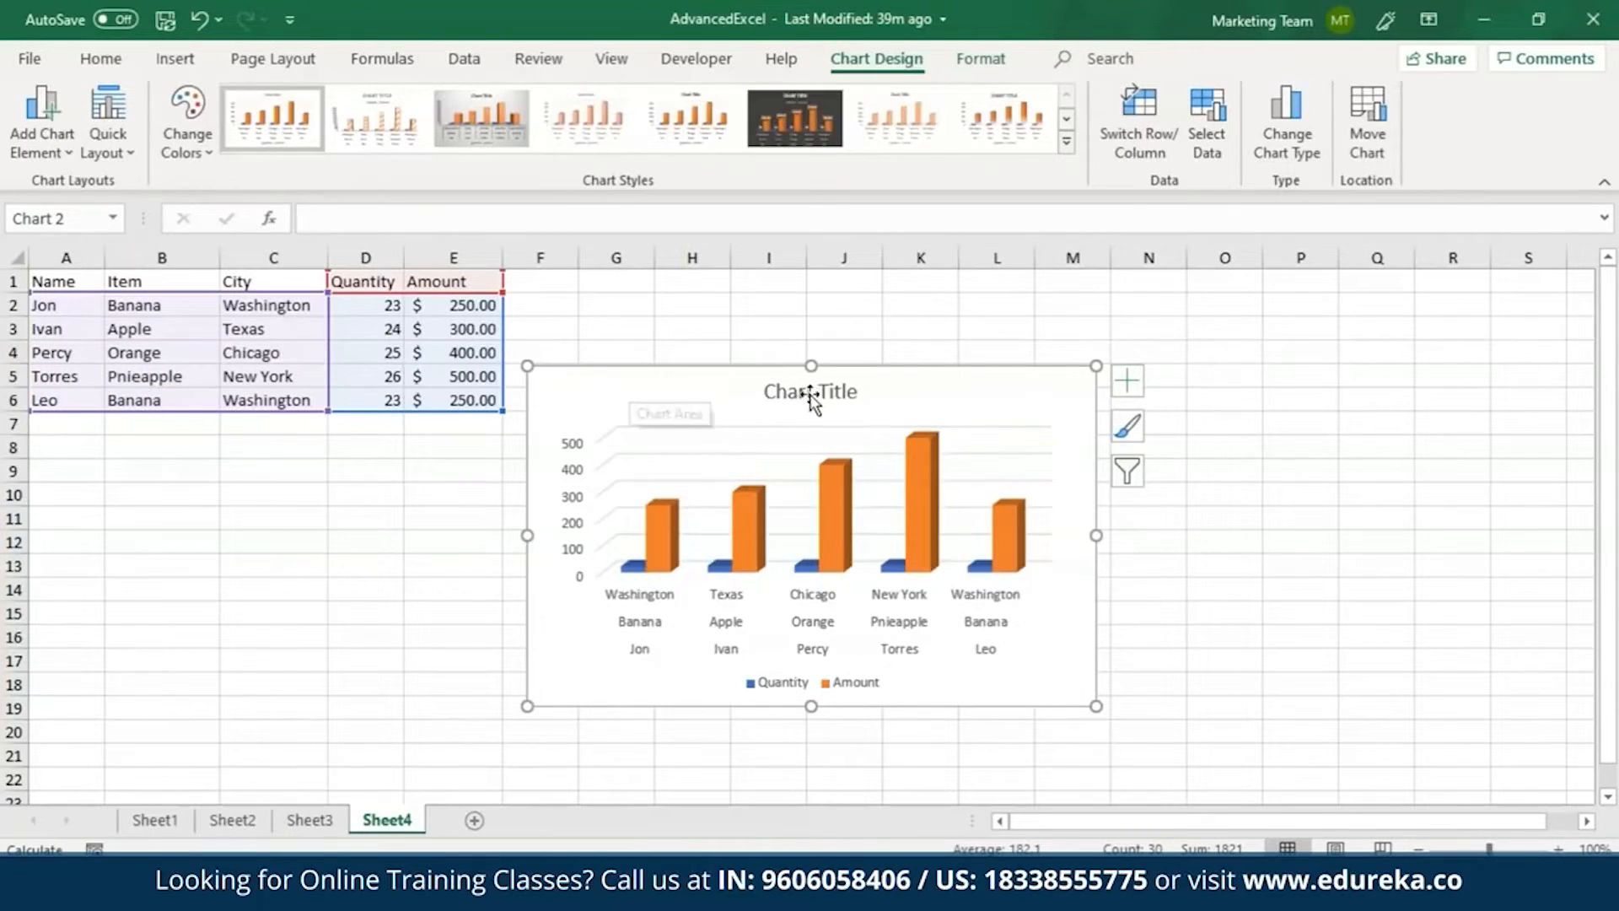
Try excluding the Orange Chicago category with the chart filters, and include it again.
click(1129, 474)
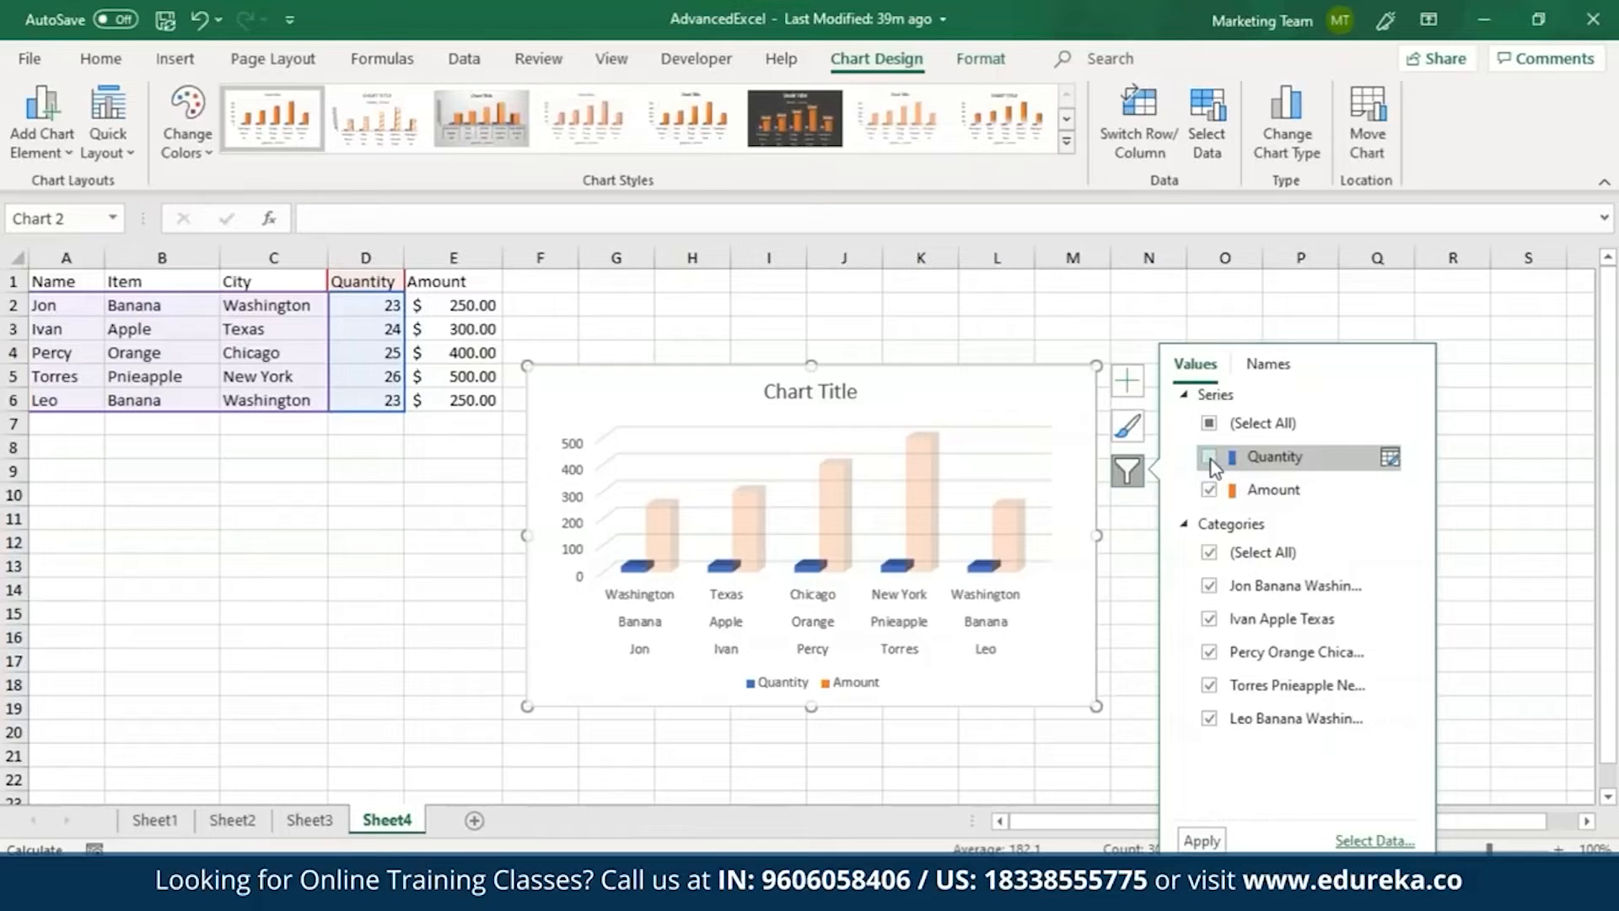
click(1236, 652)
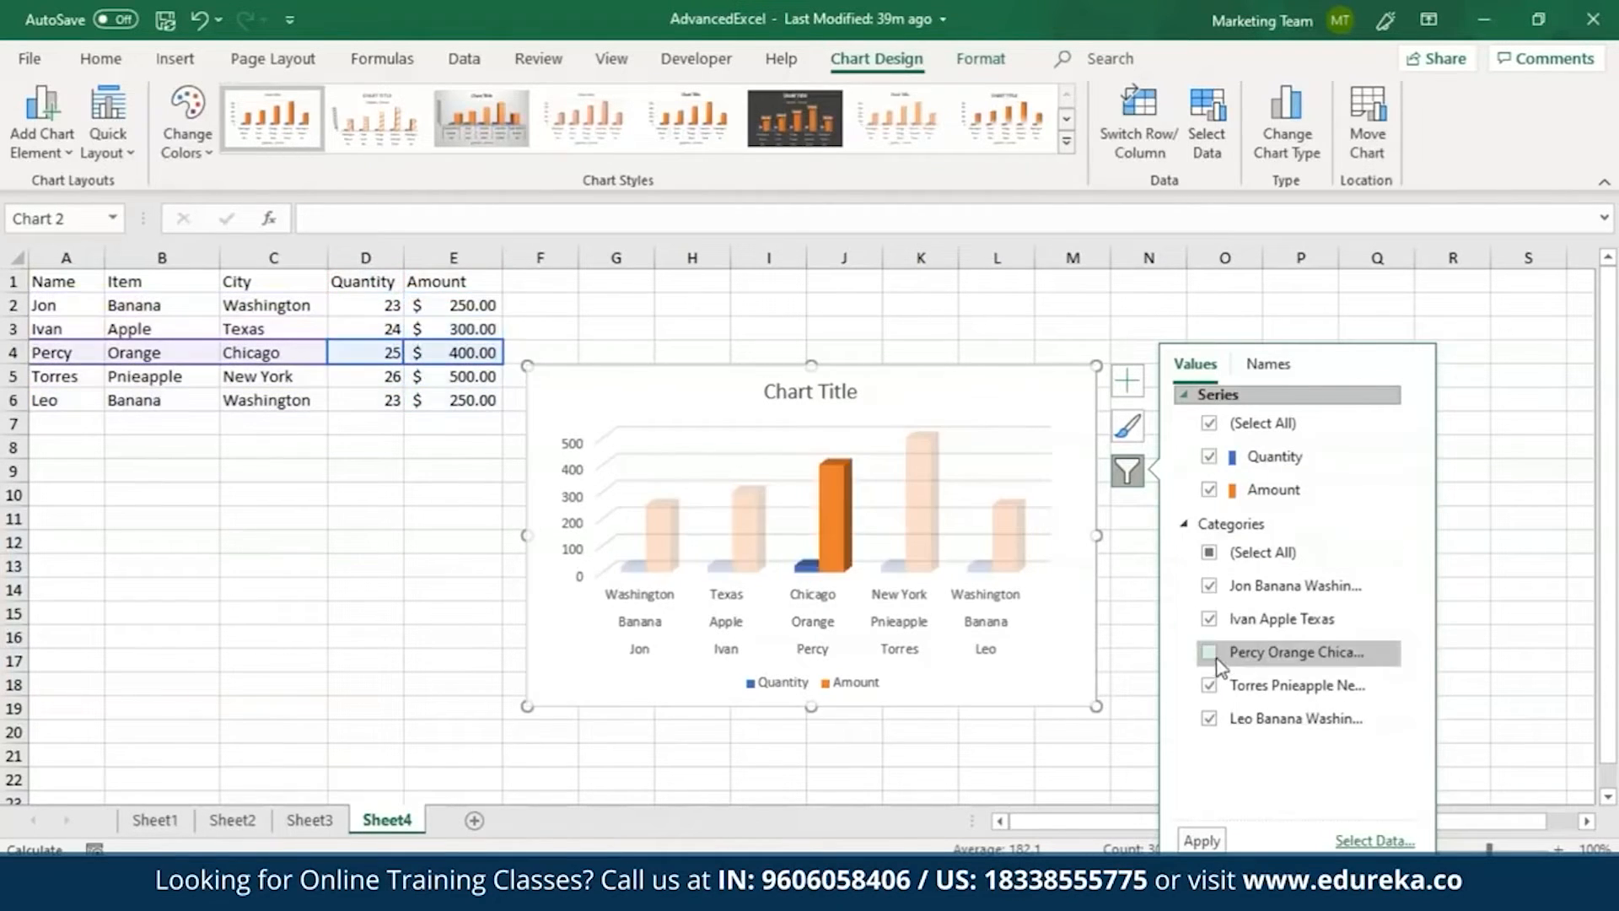
click(1209, 653)
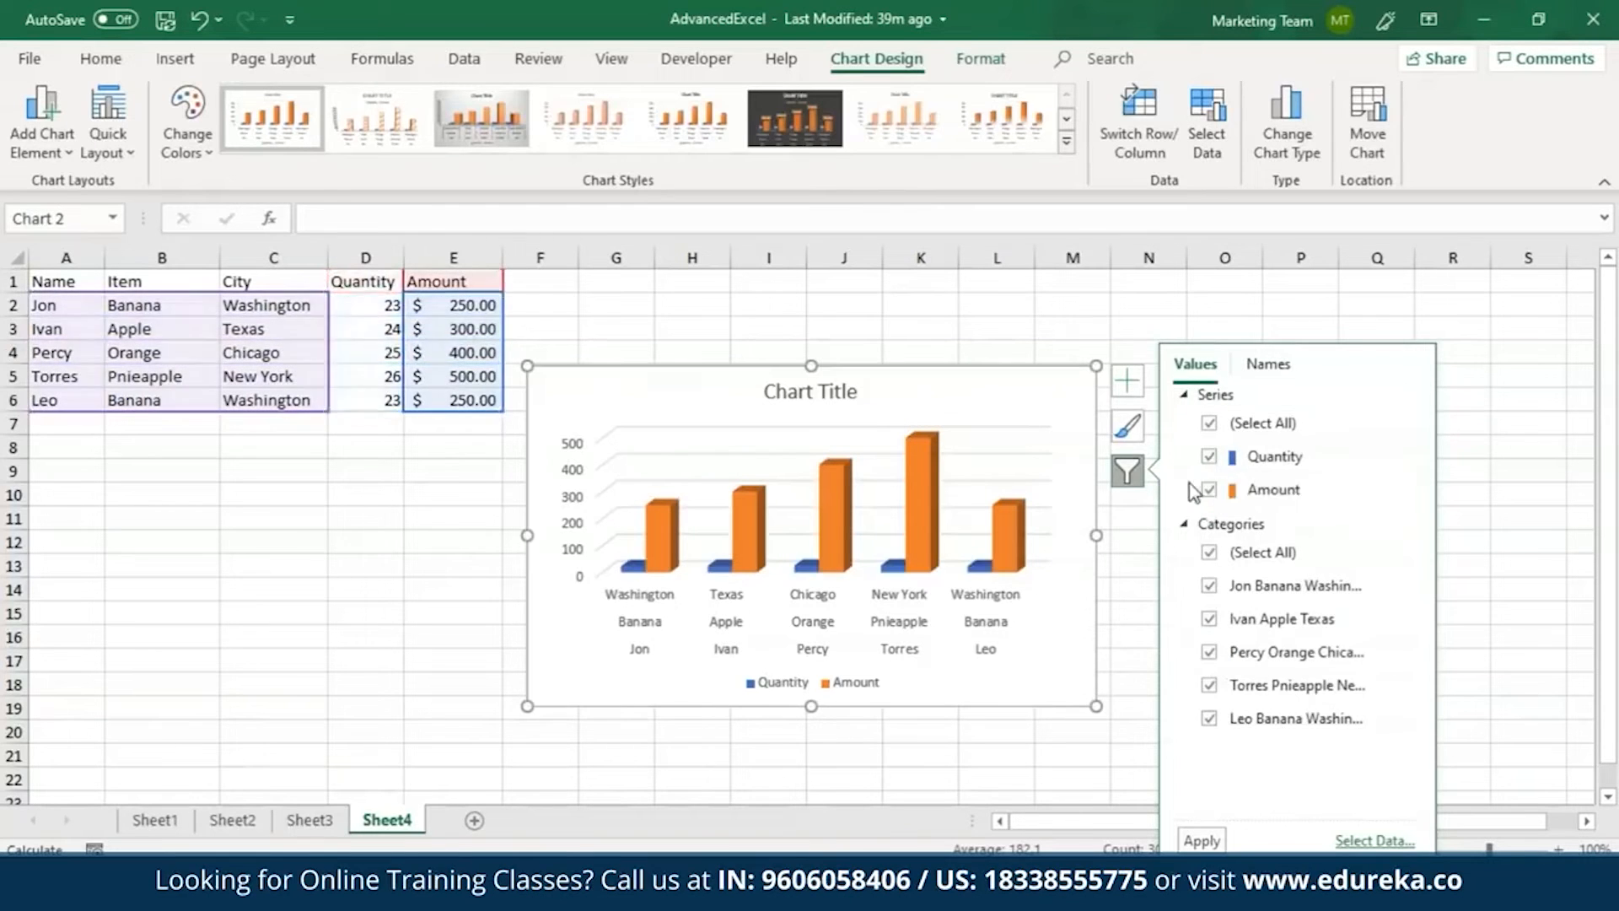
Apply the third chart style, with the grey gradient background, and choose the third Colorful palette for the chart.
click(1129, 427)
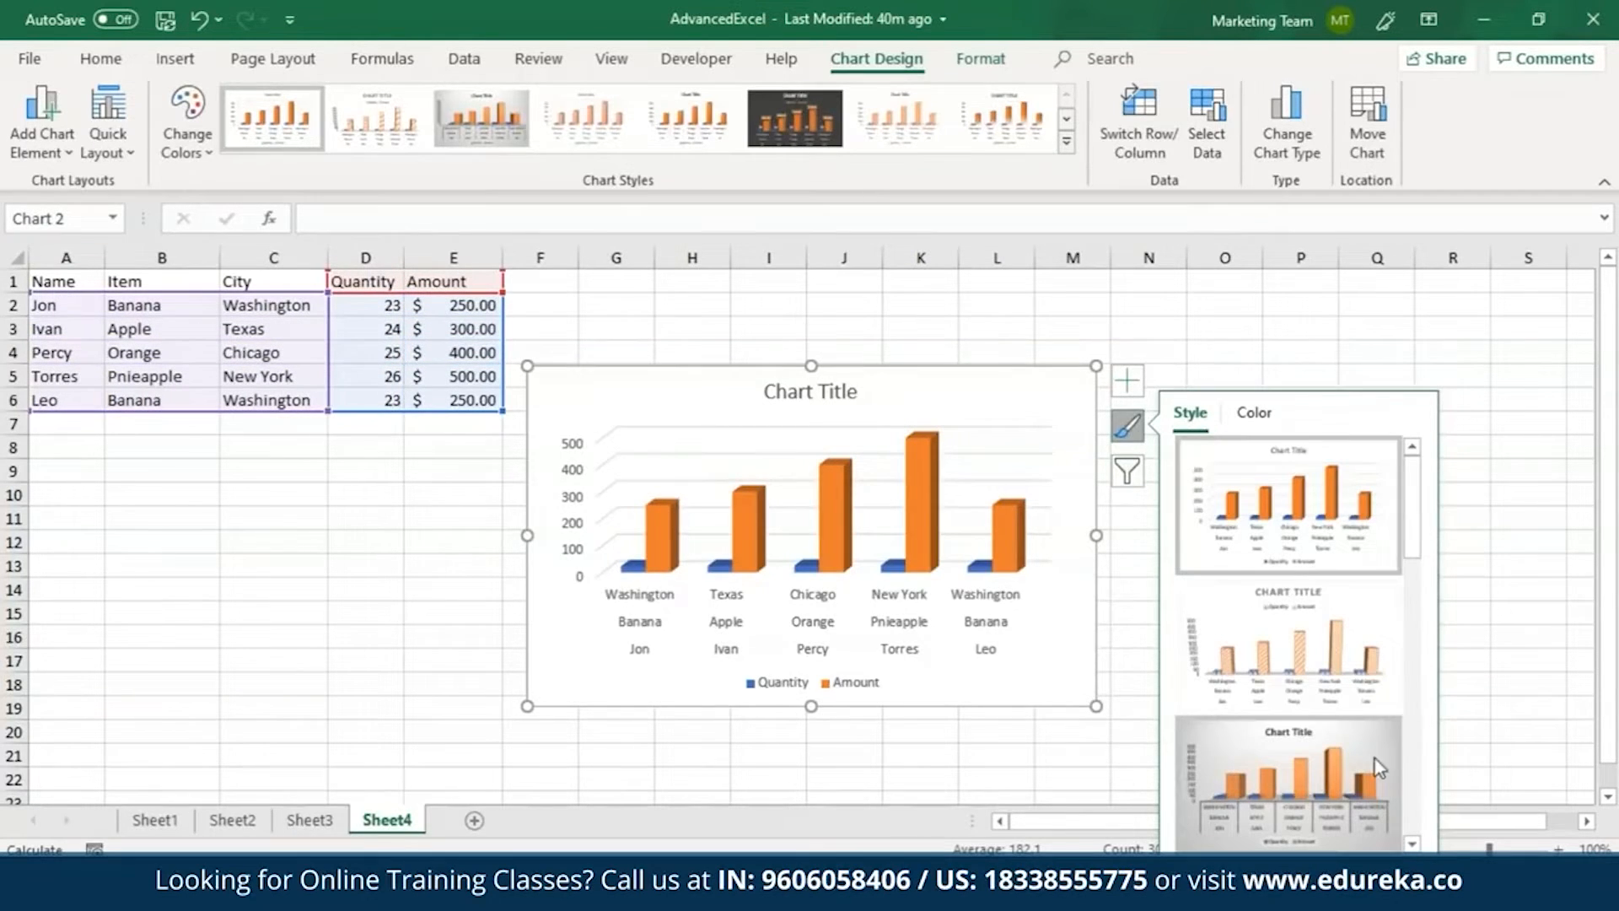
click(1320, 769)
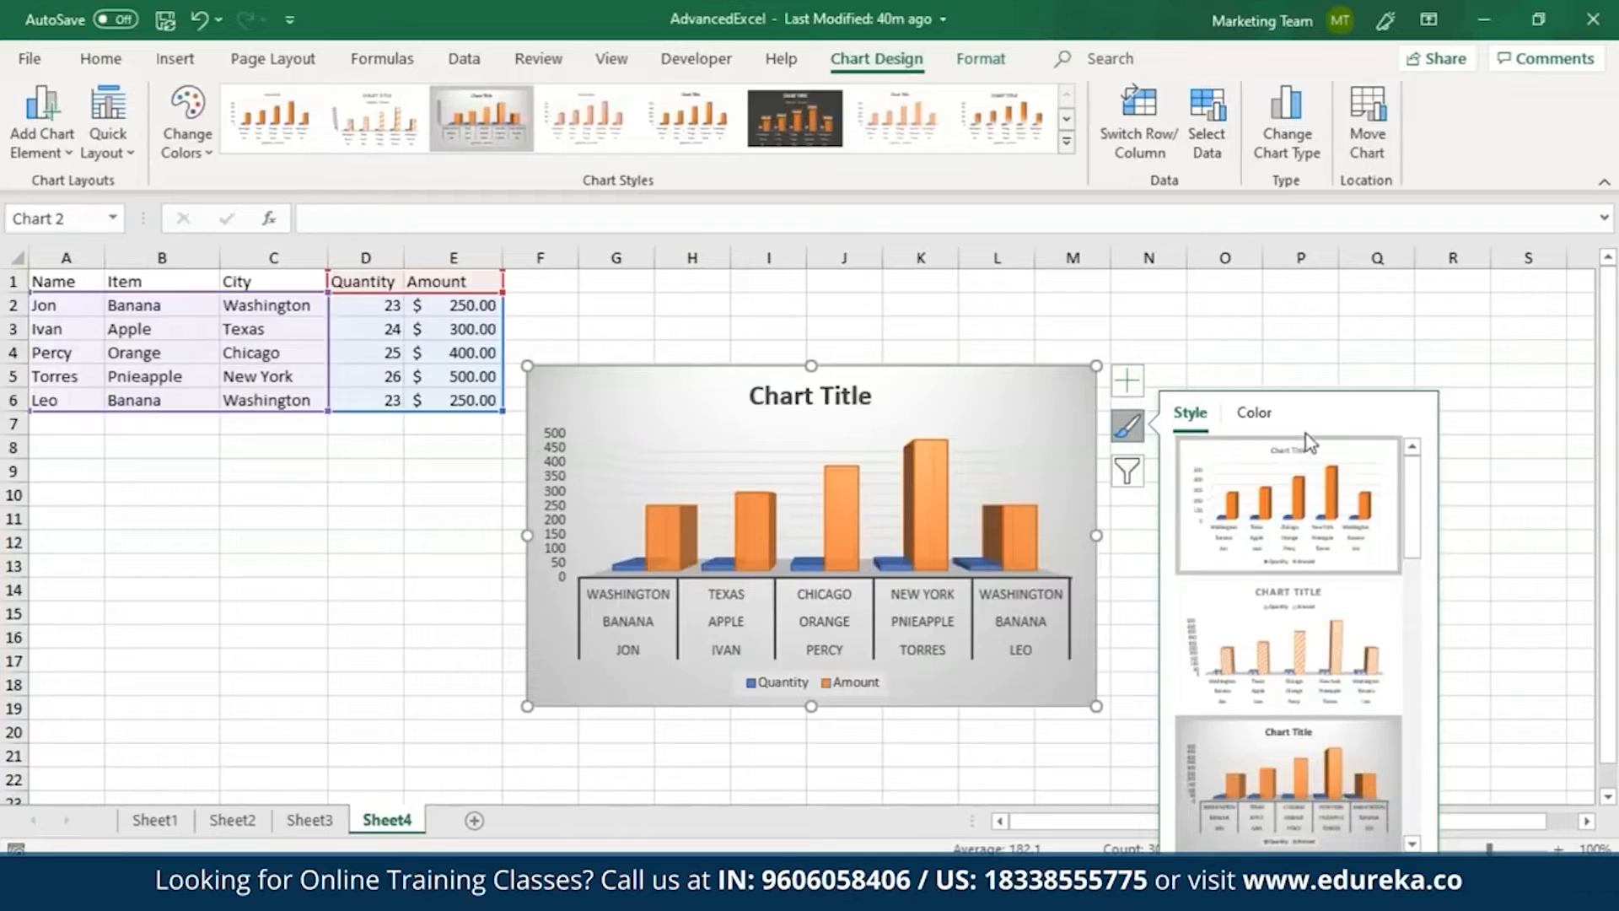
click(1256, 415)
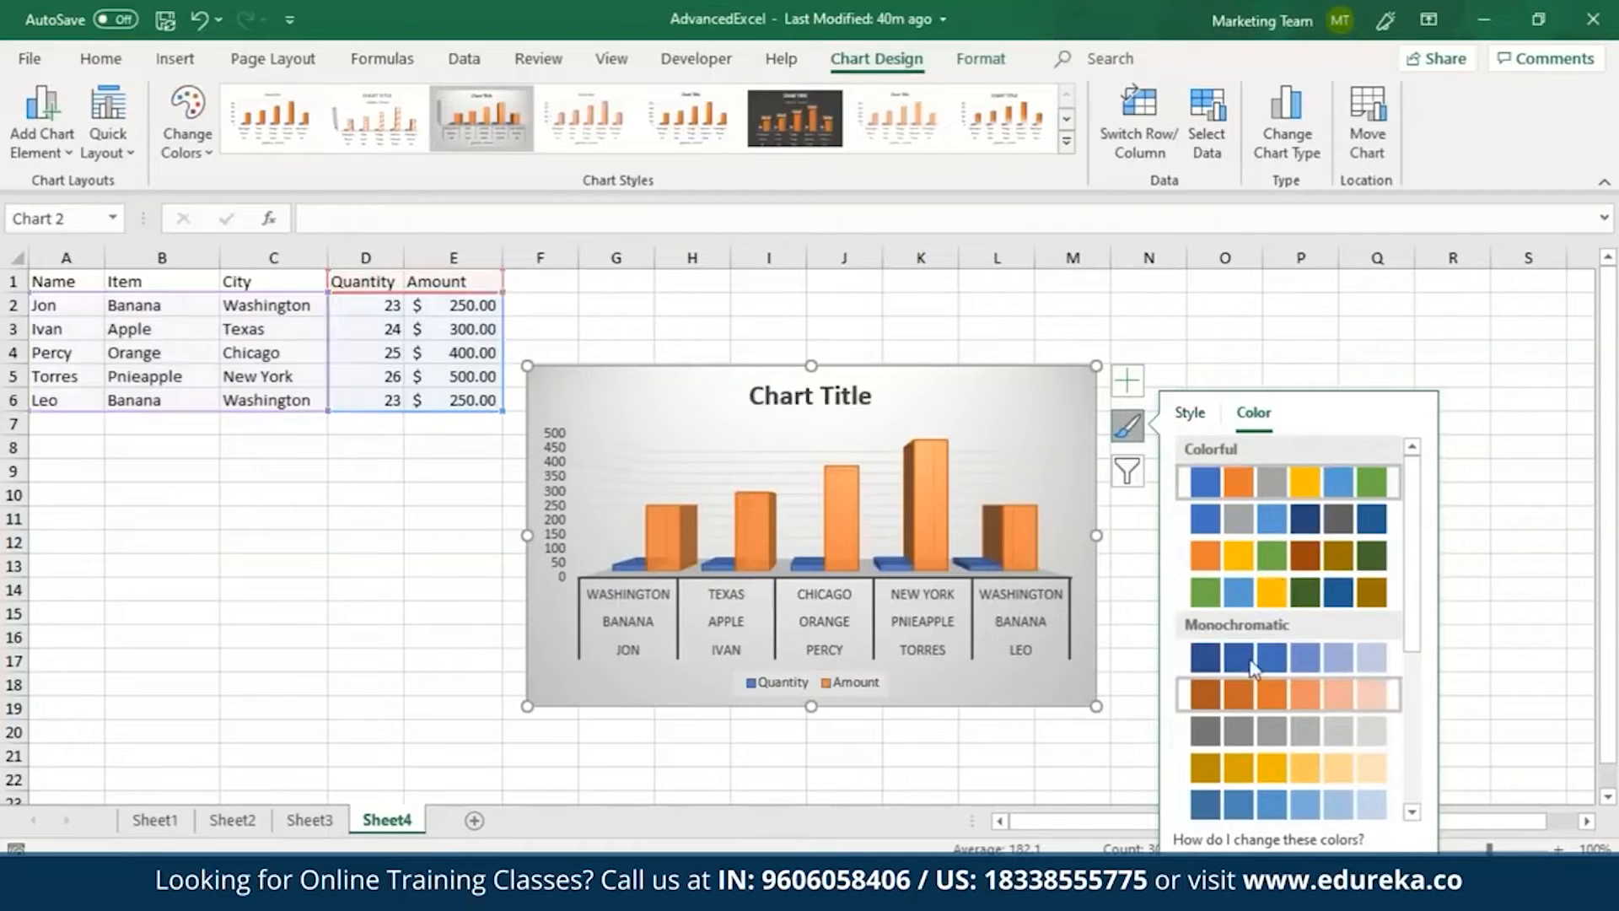
click(1273, 549)
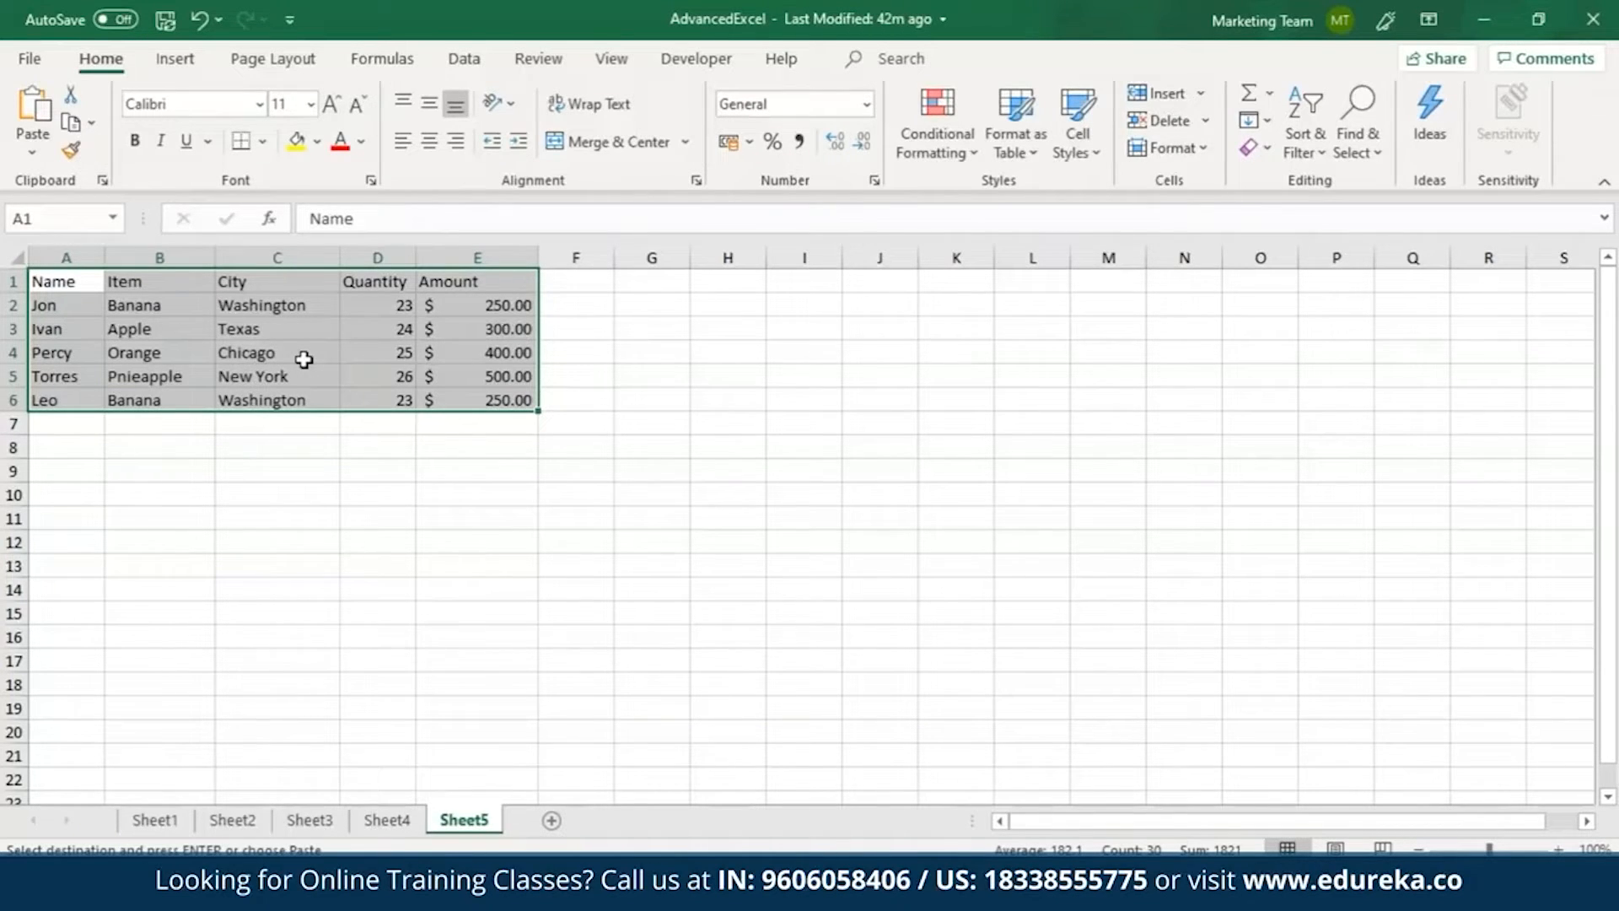
Create a PivotTable from Sheet5's A1:E6 data, placed on the existing worksheet at cell G1.
click(174, 64)
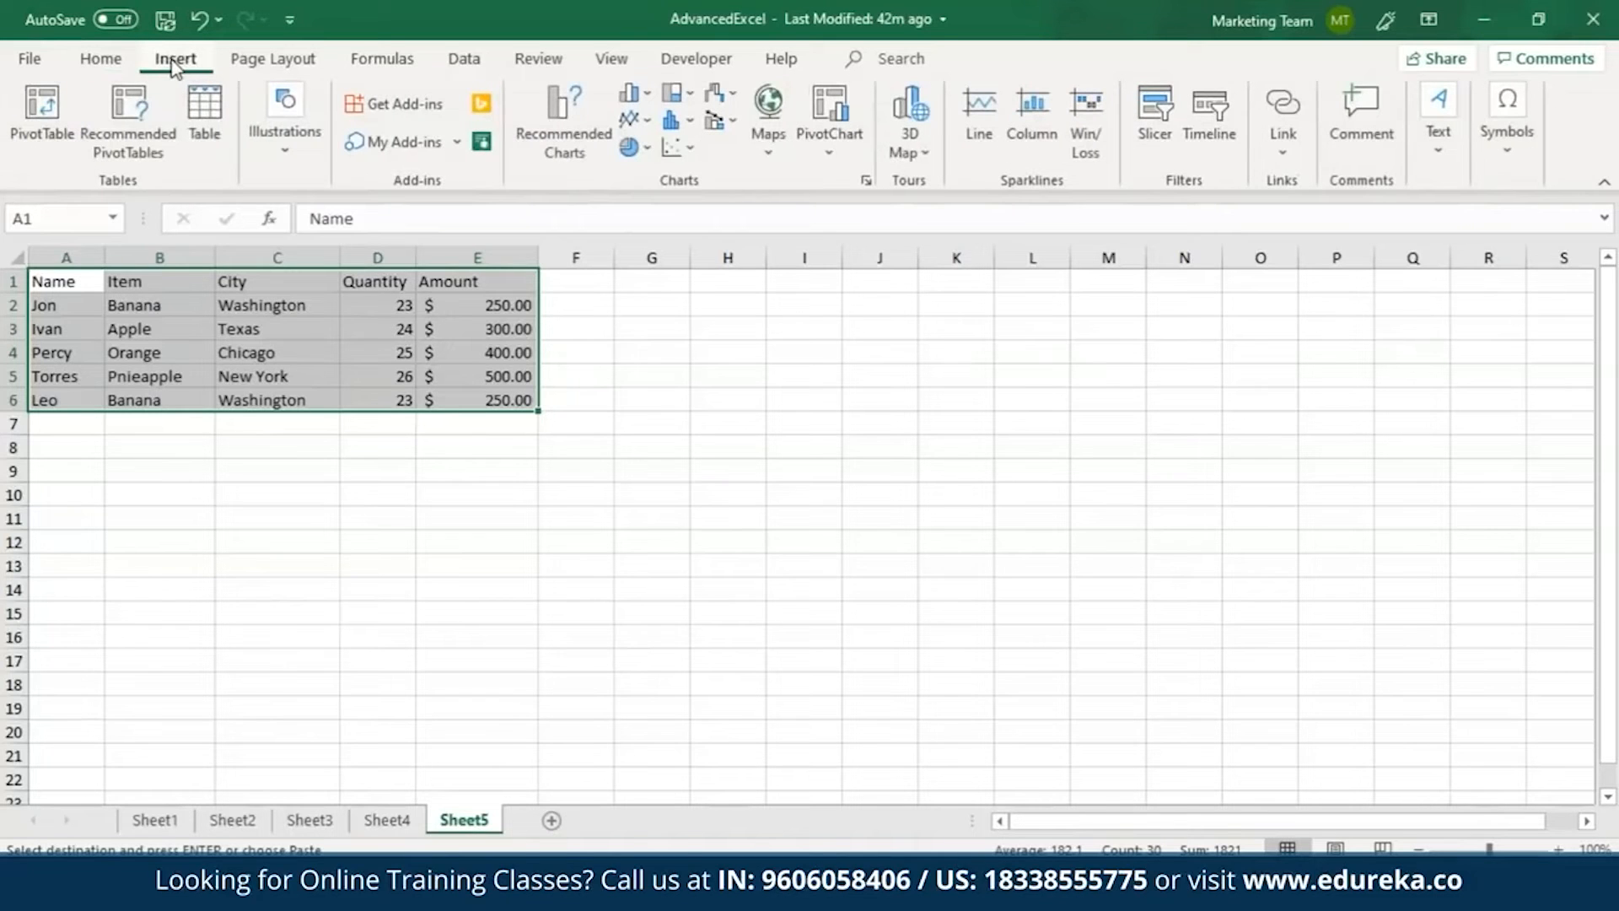
click(47, 114)
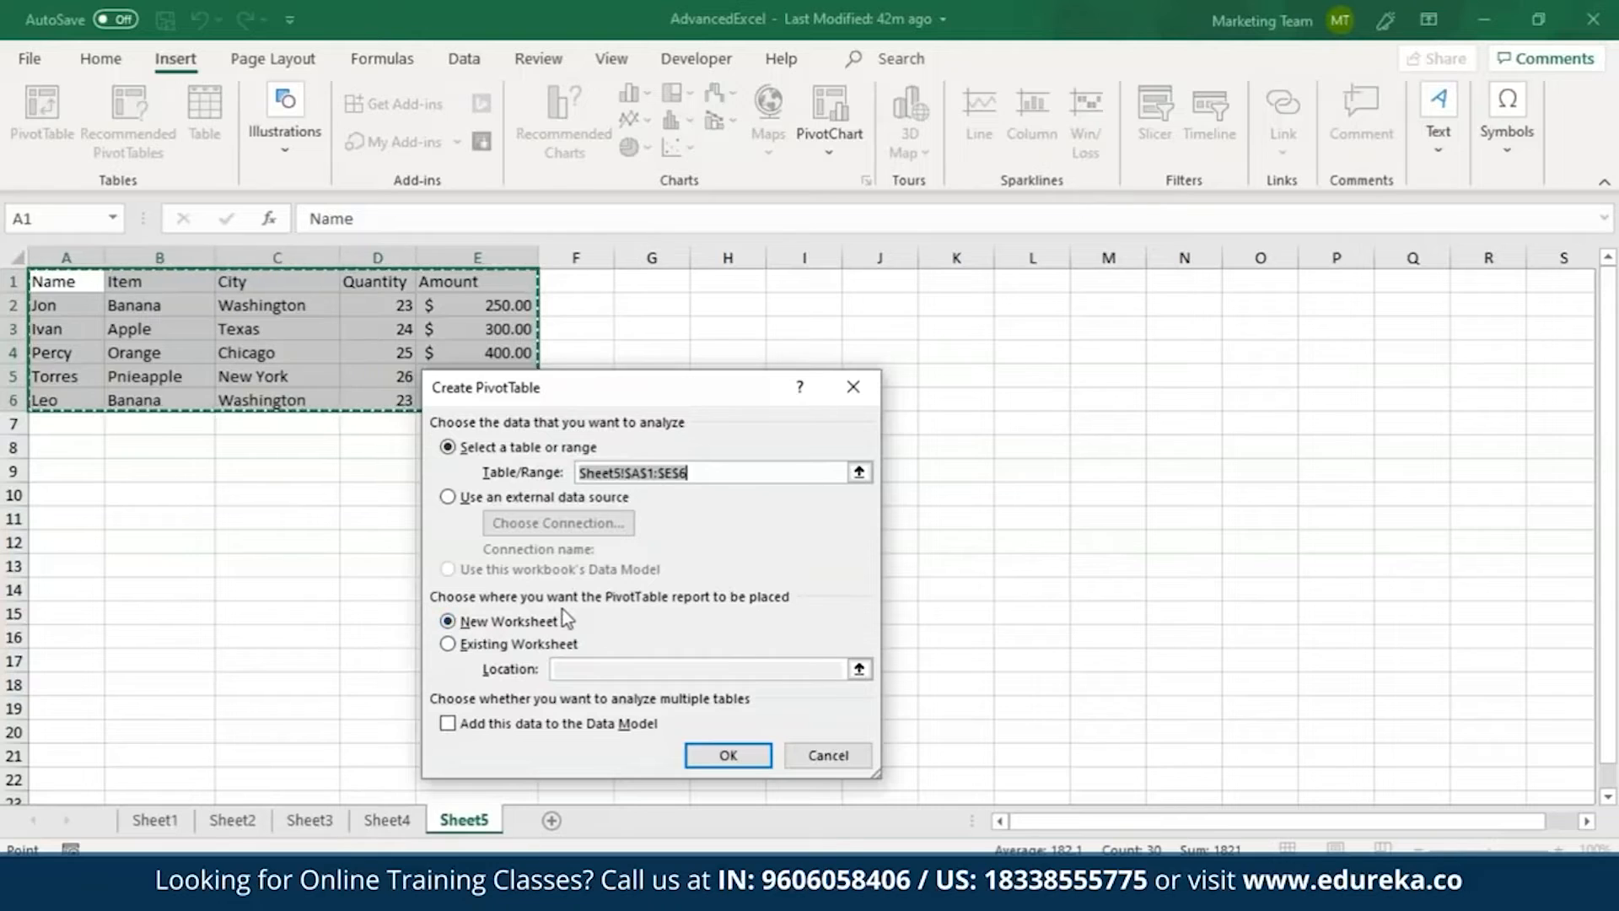
click(500, 650)
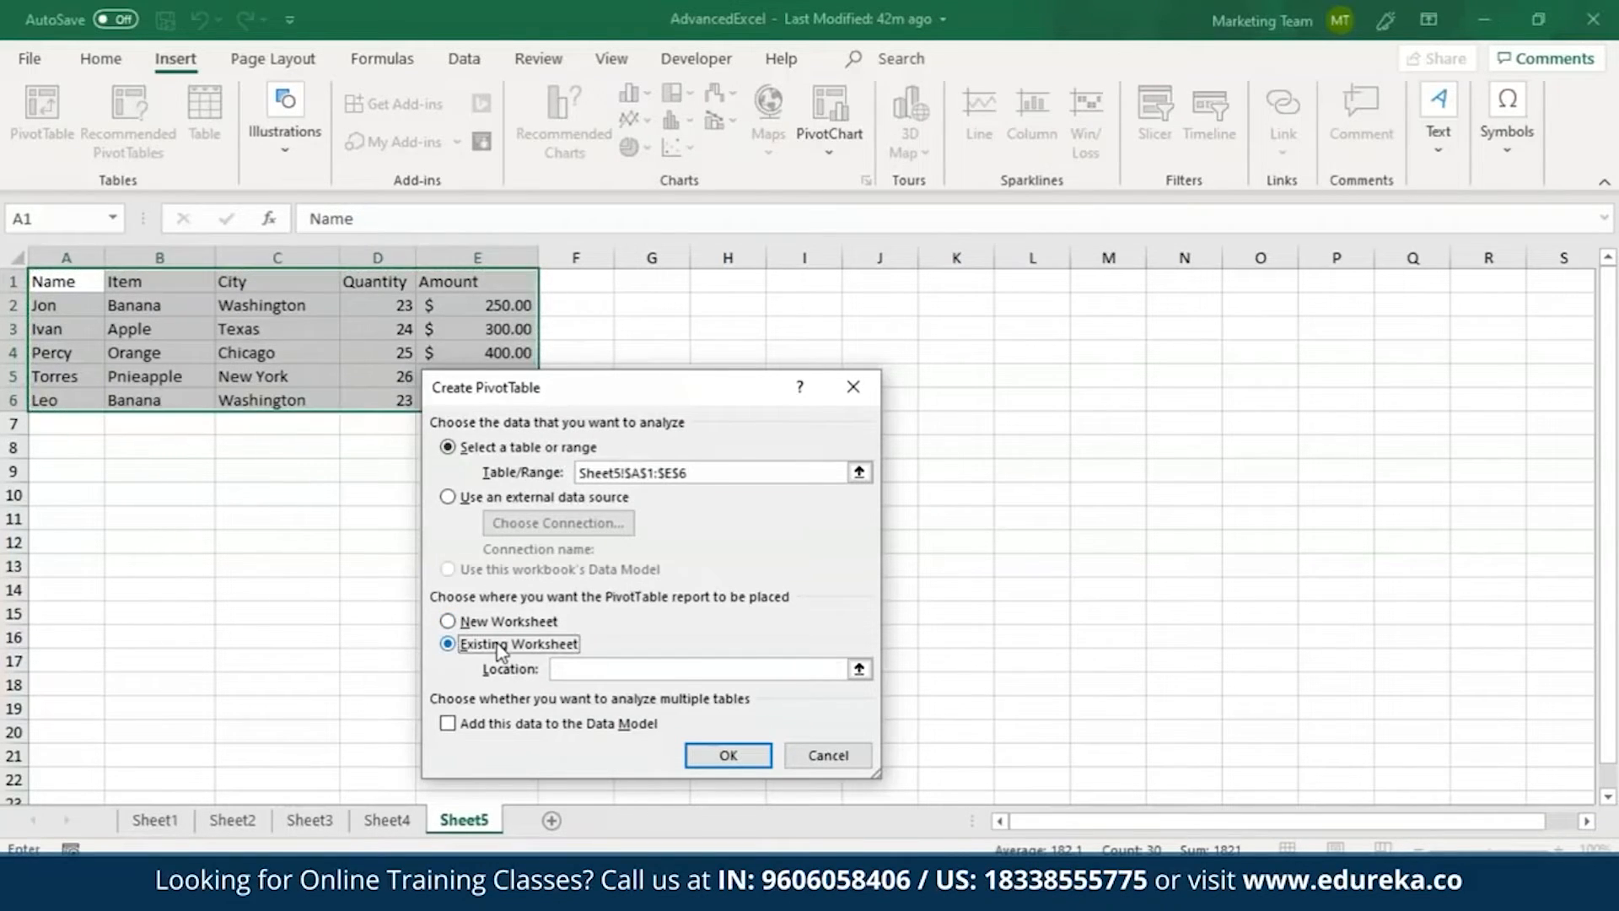
click(657, 280)
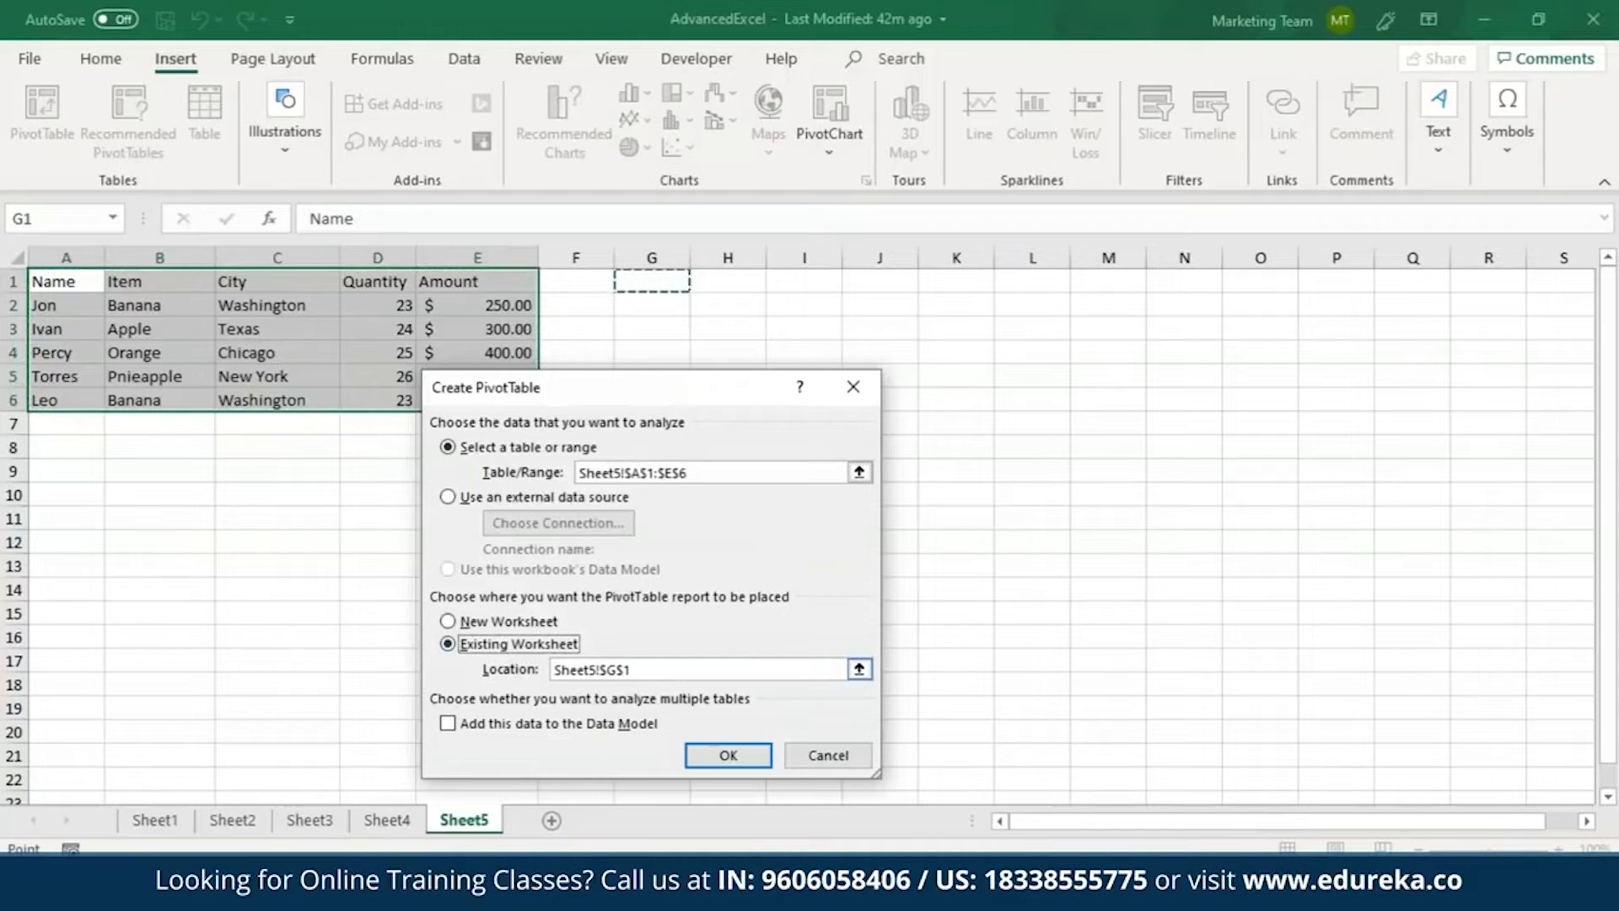
click(727, 755)
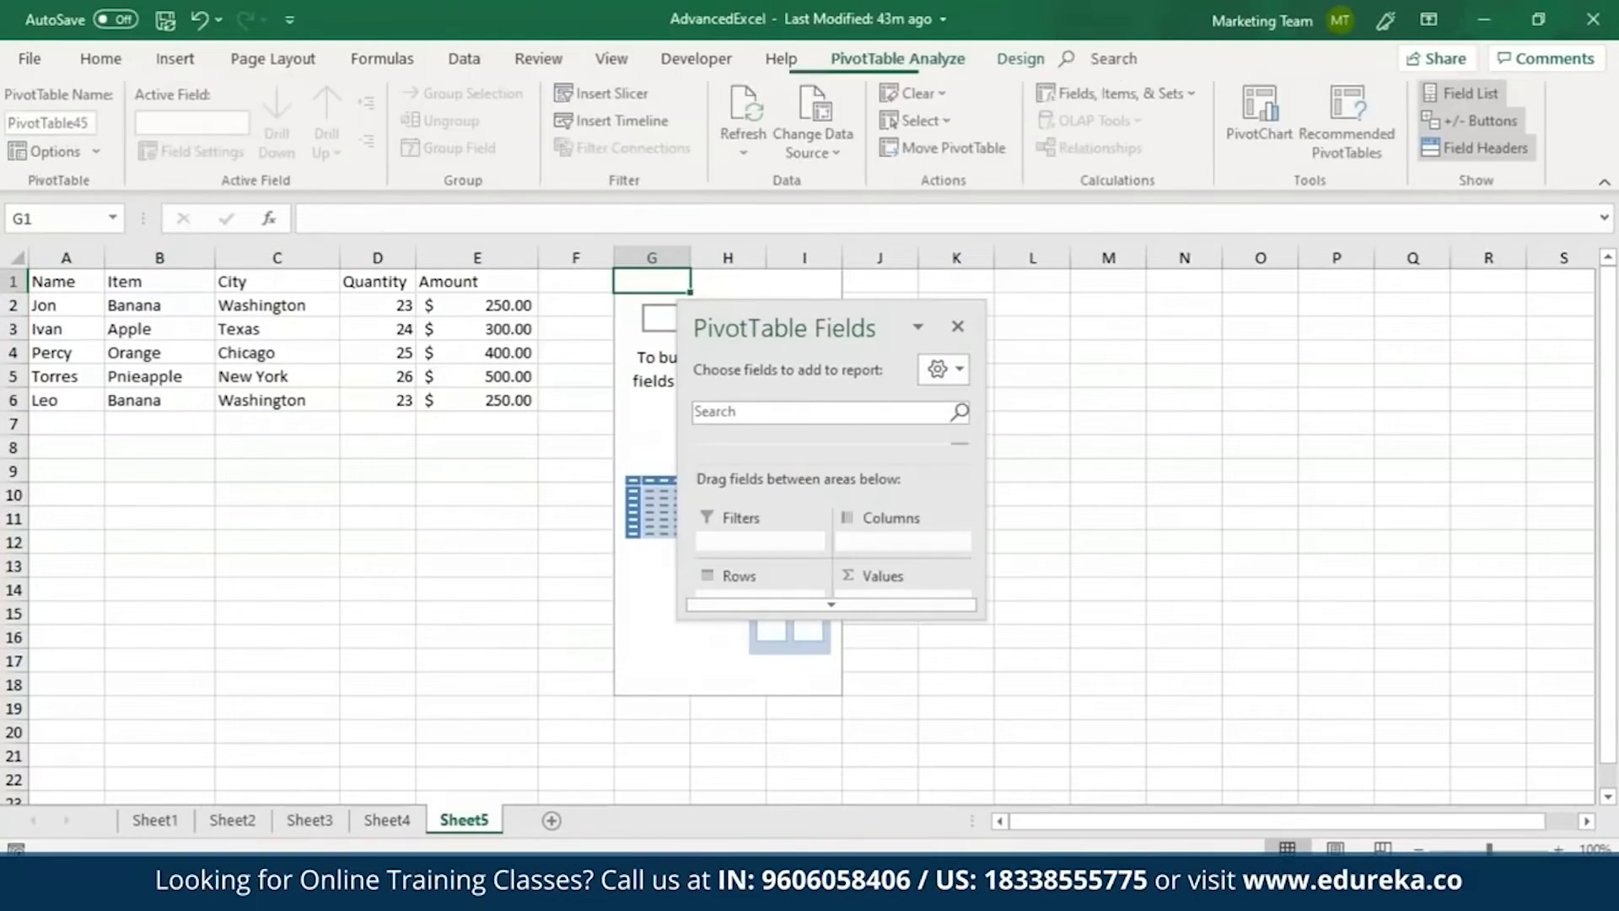
Build the PivotTable with Amount as summed values, City as filter, Name as rows and Item as columns, keeping the field list clear of it.
drag(802, 324, 1001, 305)
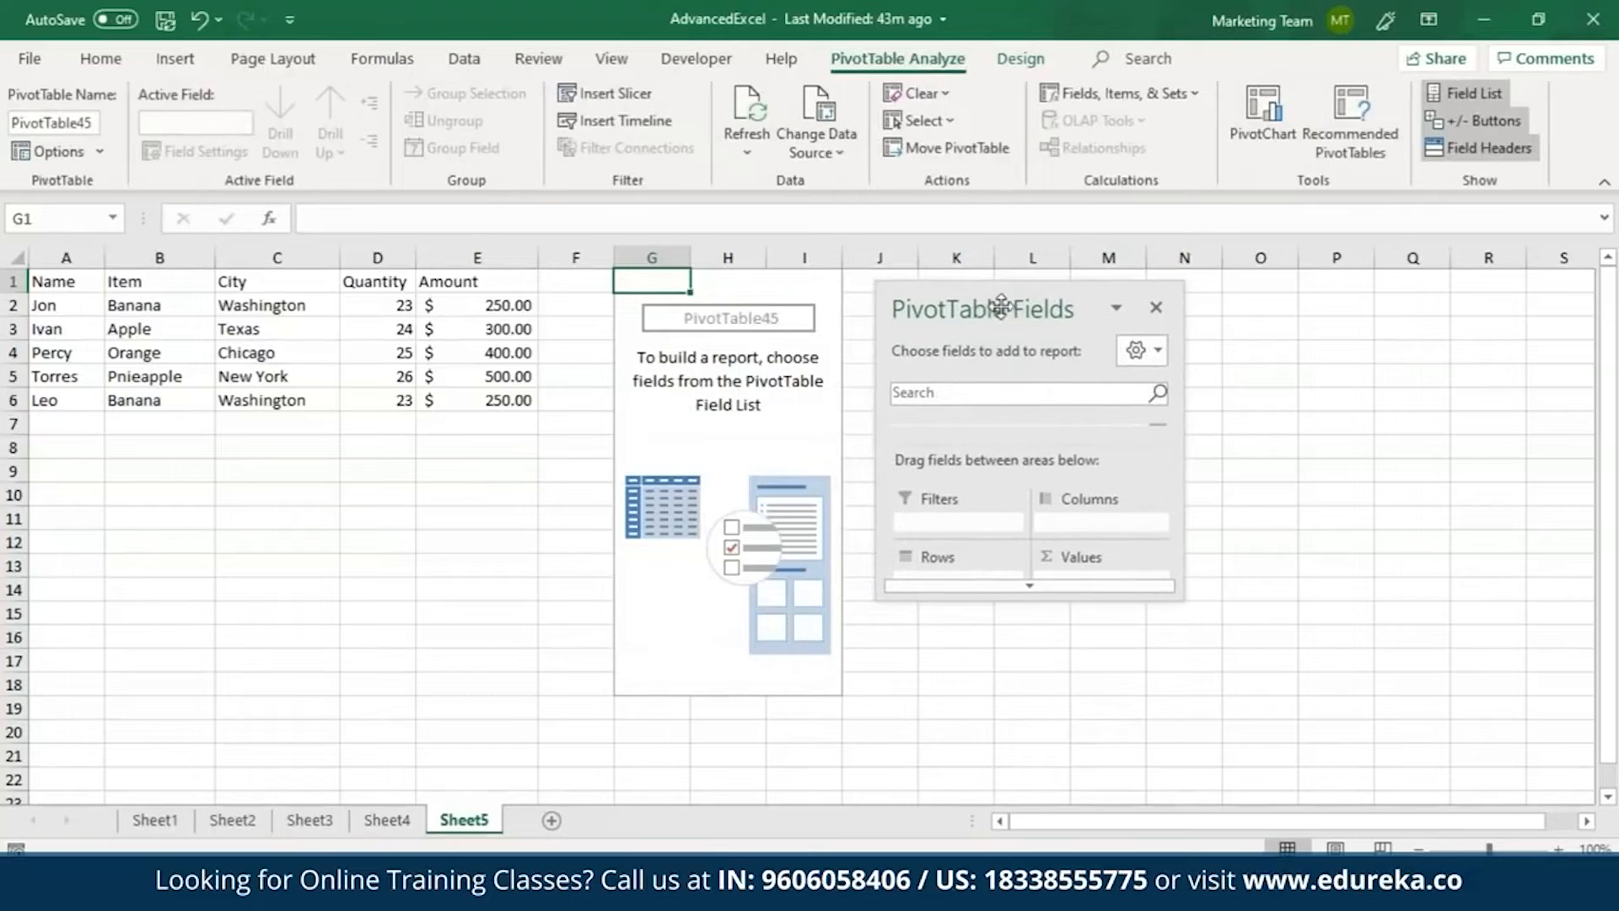
drag(1031, 597, 1031, 830)
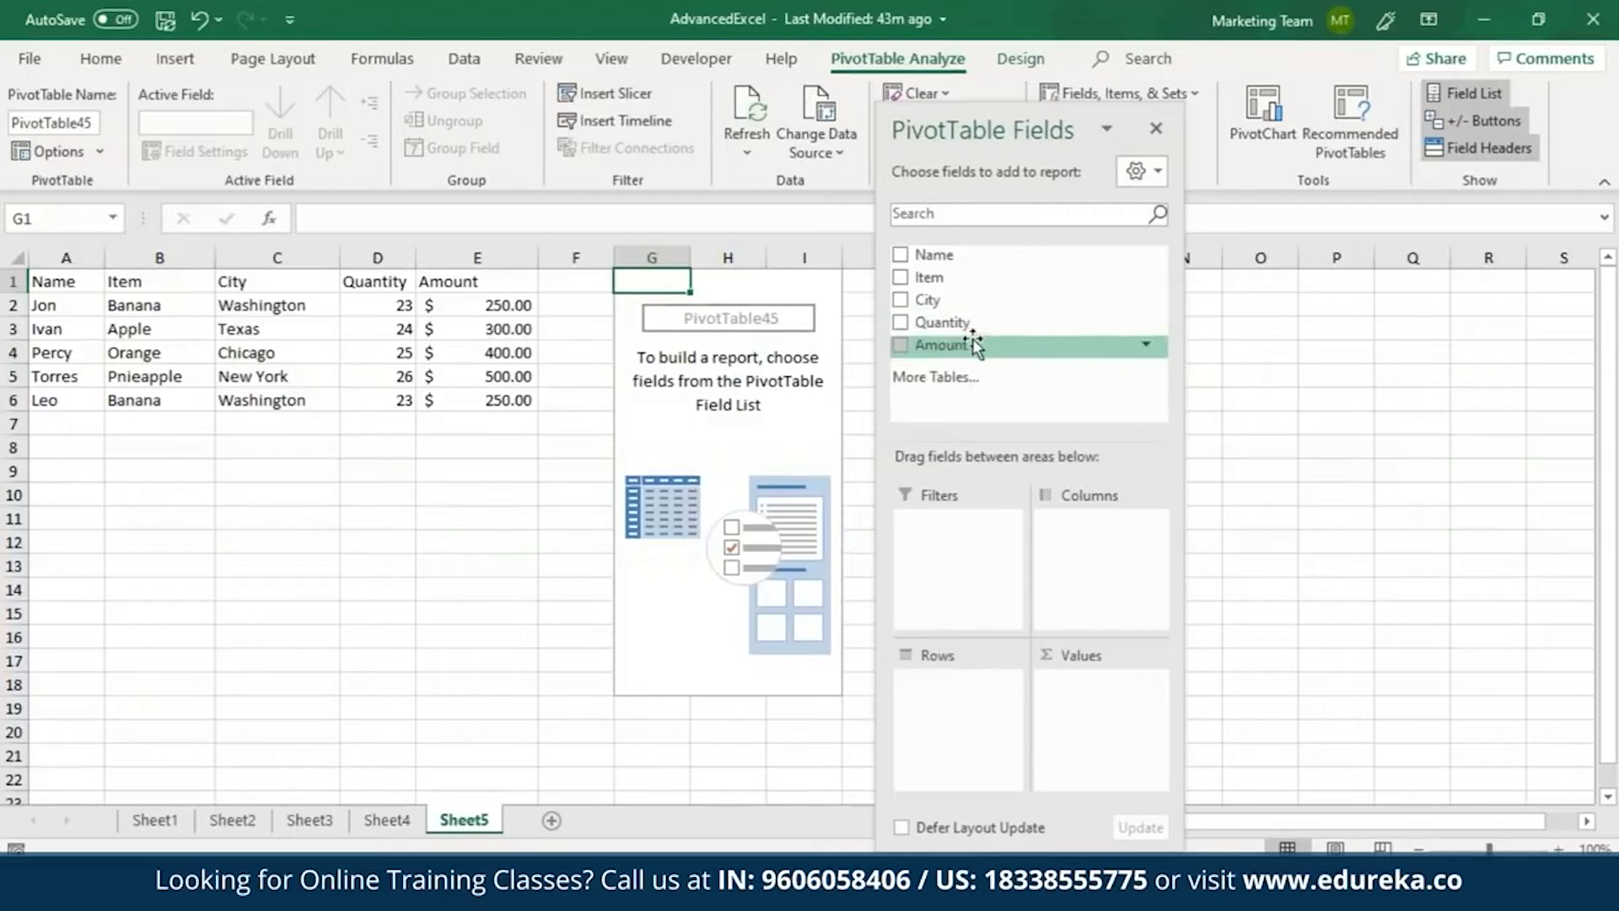
drag(969, 344, 1105, 725)
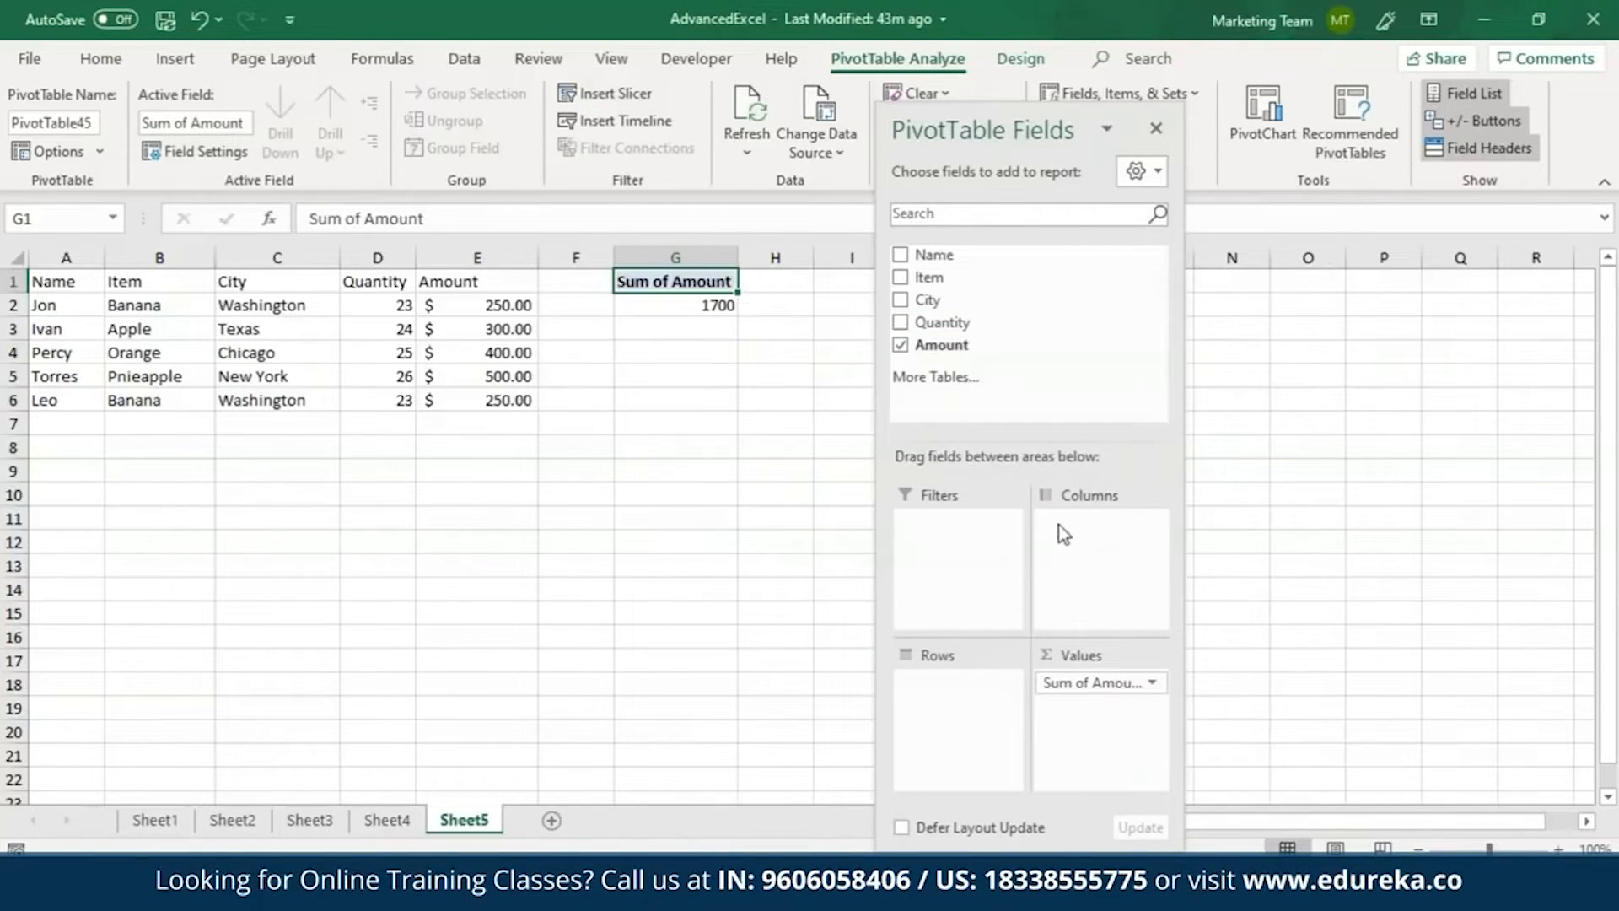
drag(932, 300, 937, 529)
drag(956, 257, 945, 498)
drag(934, 629, 938, 673)
drag(951, 287, 1066, 518)
drag(1044, 118, 339, 126)
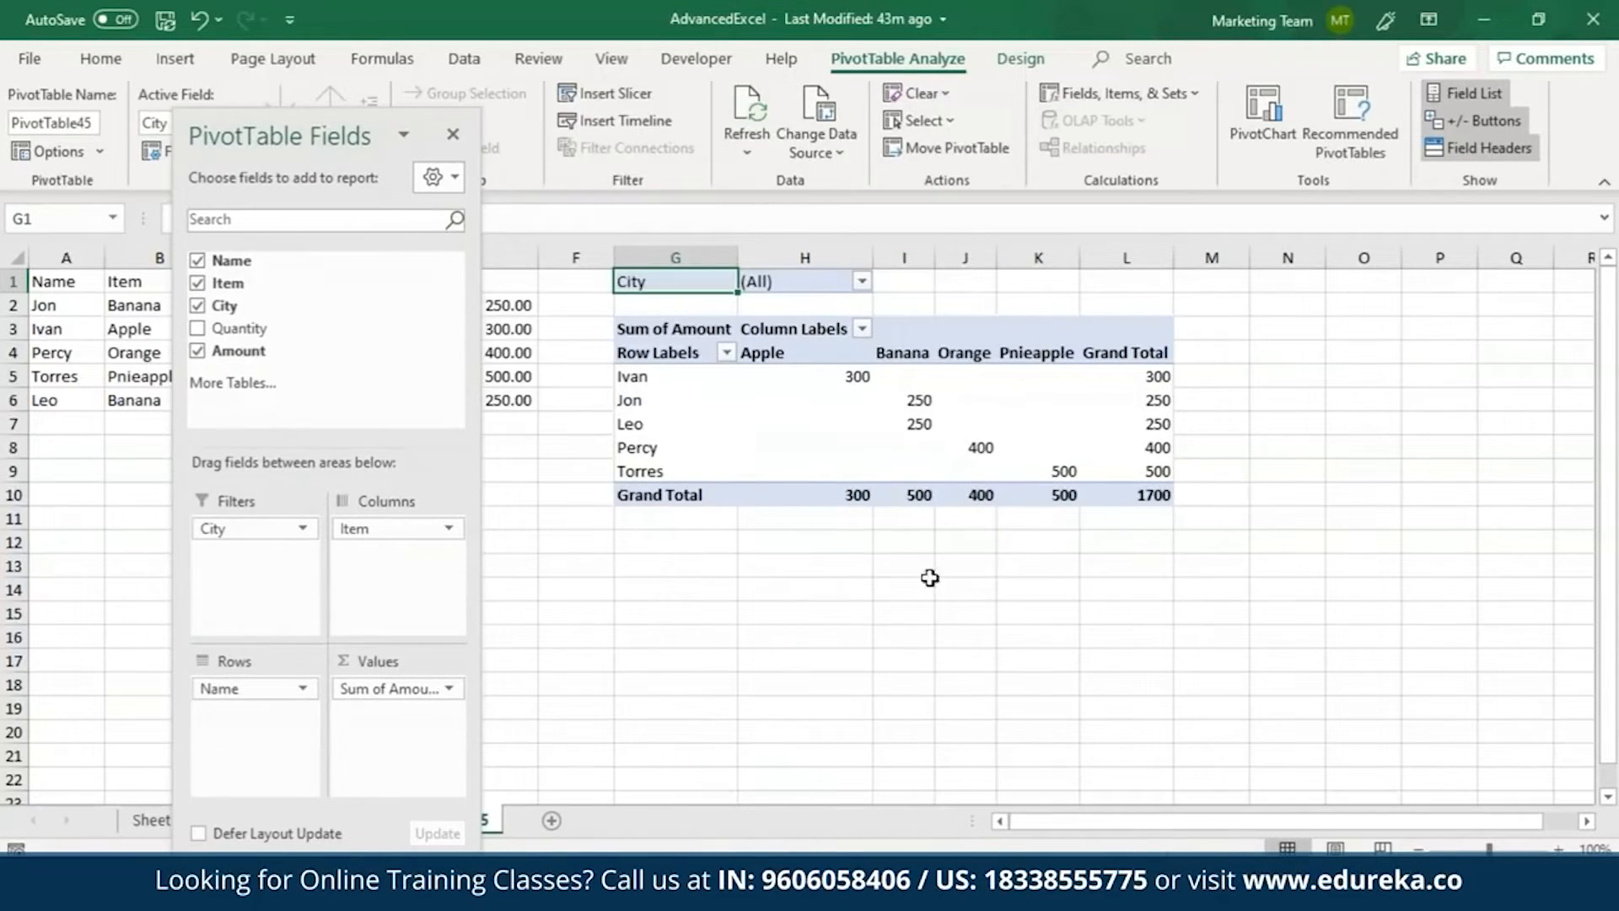
Swap the PivotTable's row and column fields so that Item is in rows and Name in columns.
mouse_move(866, 367)
drag(250, 700, 229, 725)
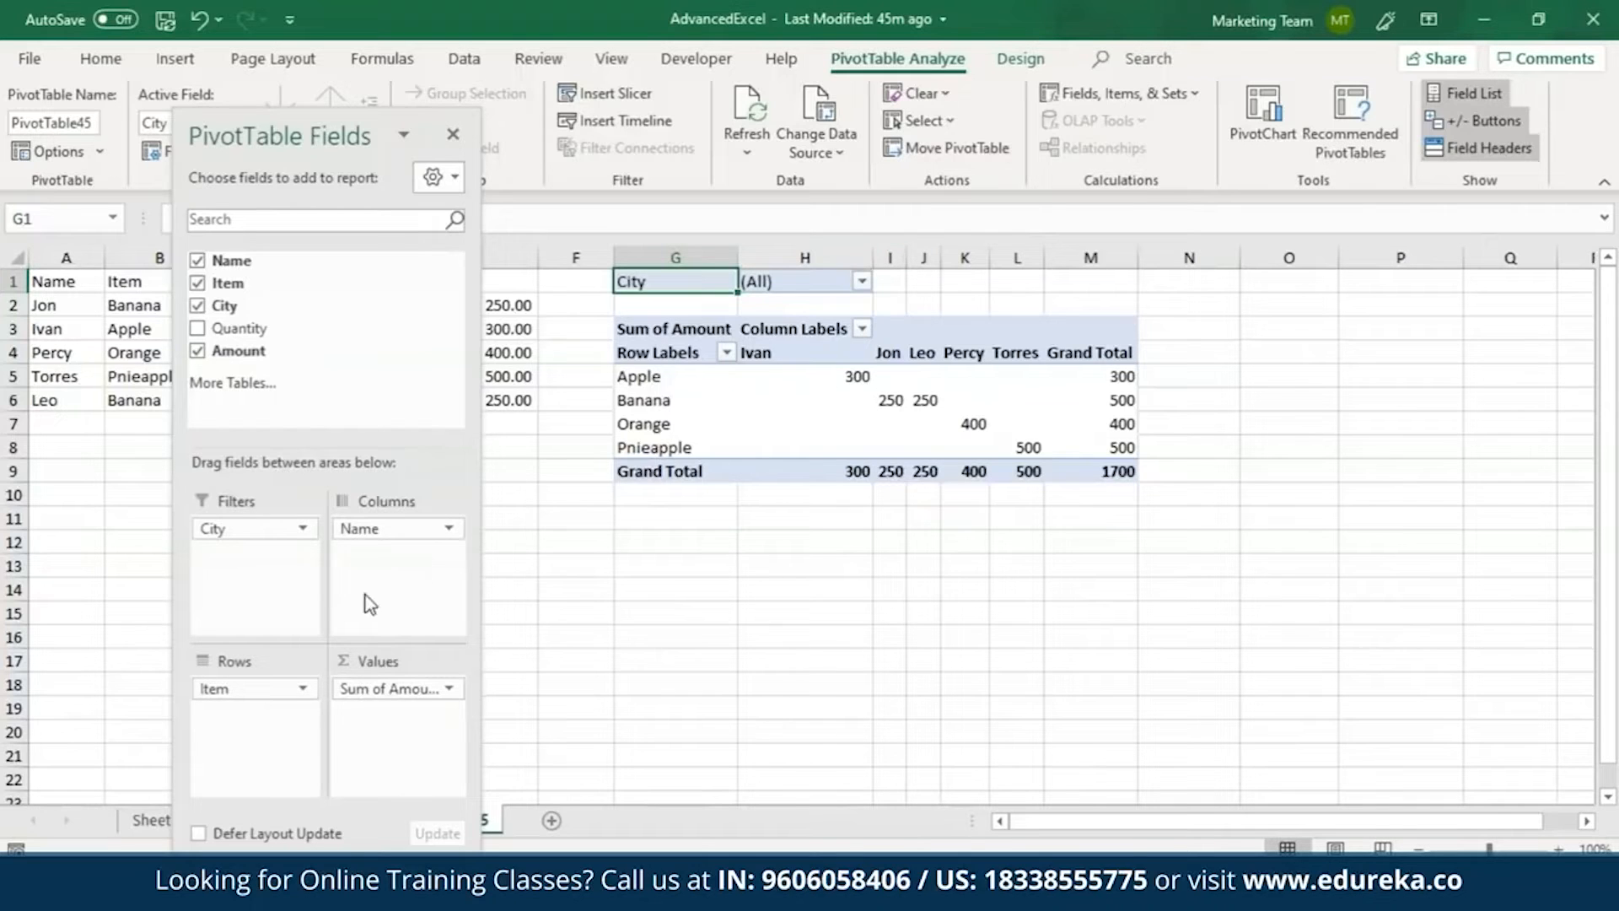
Summarize the PivotTable's Amount value field by Count.
click(449, 689)
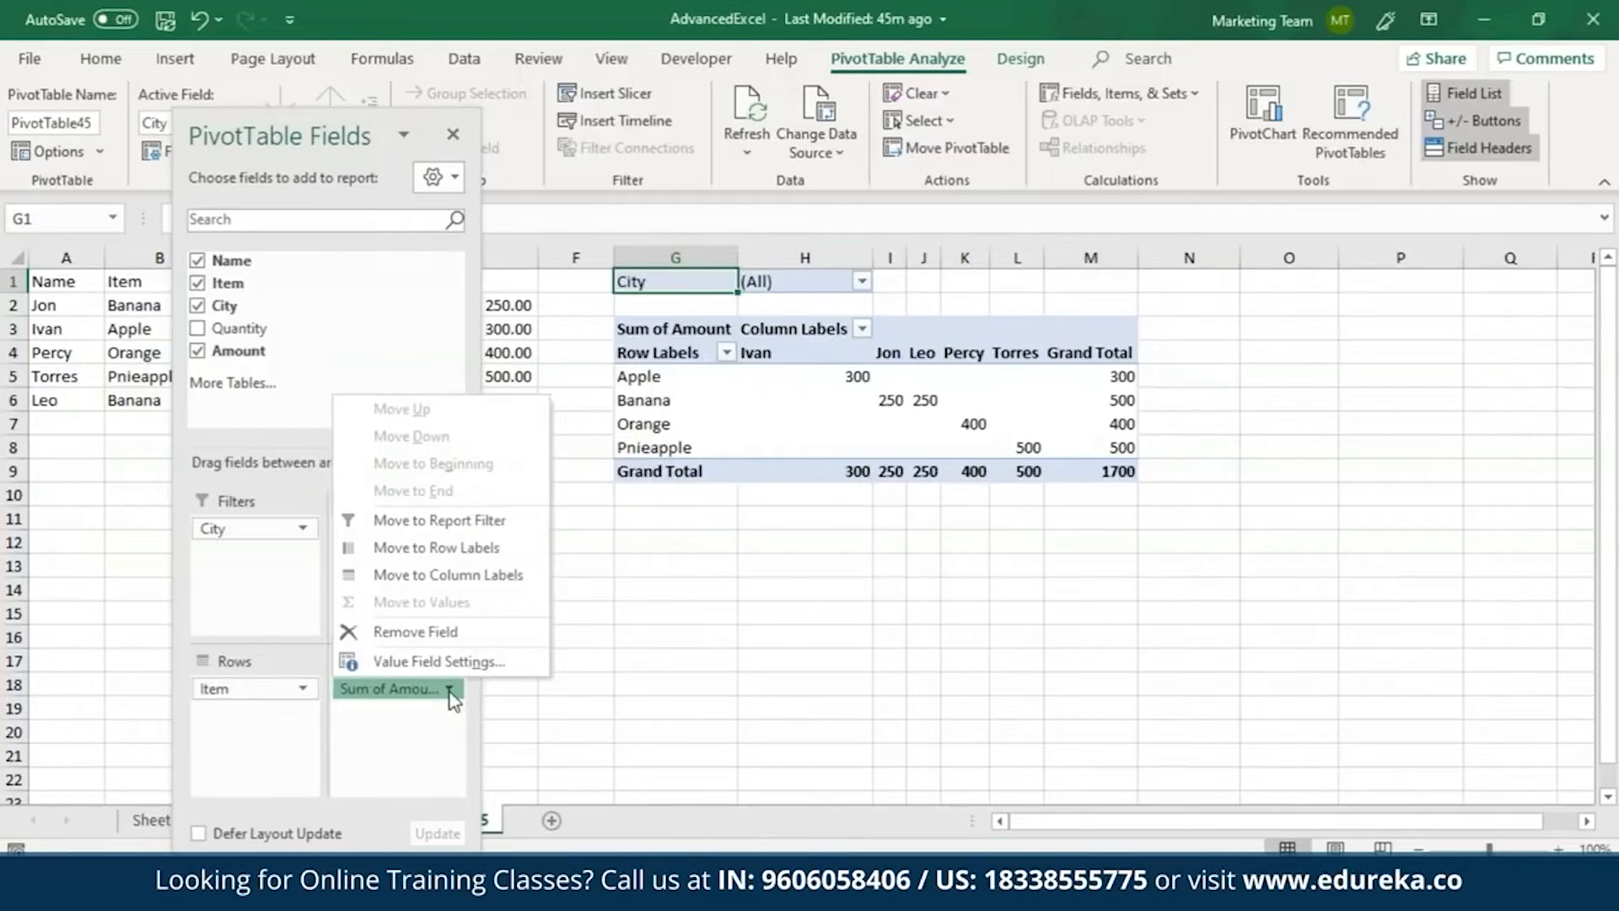
click(442, 665)
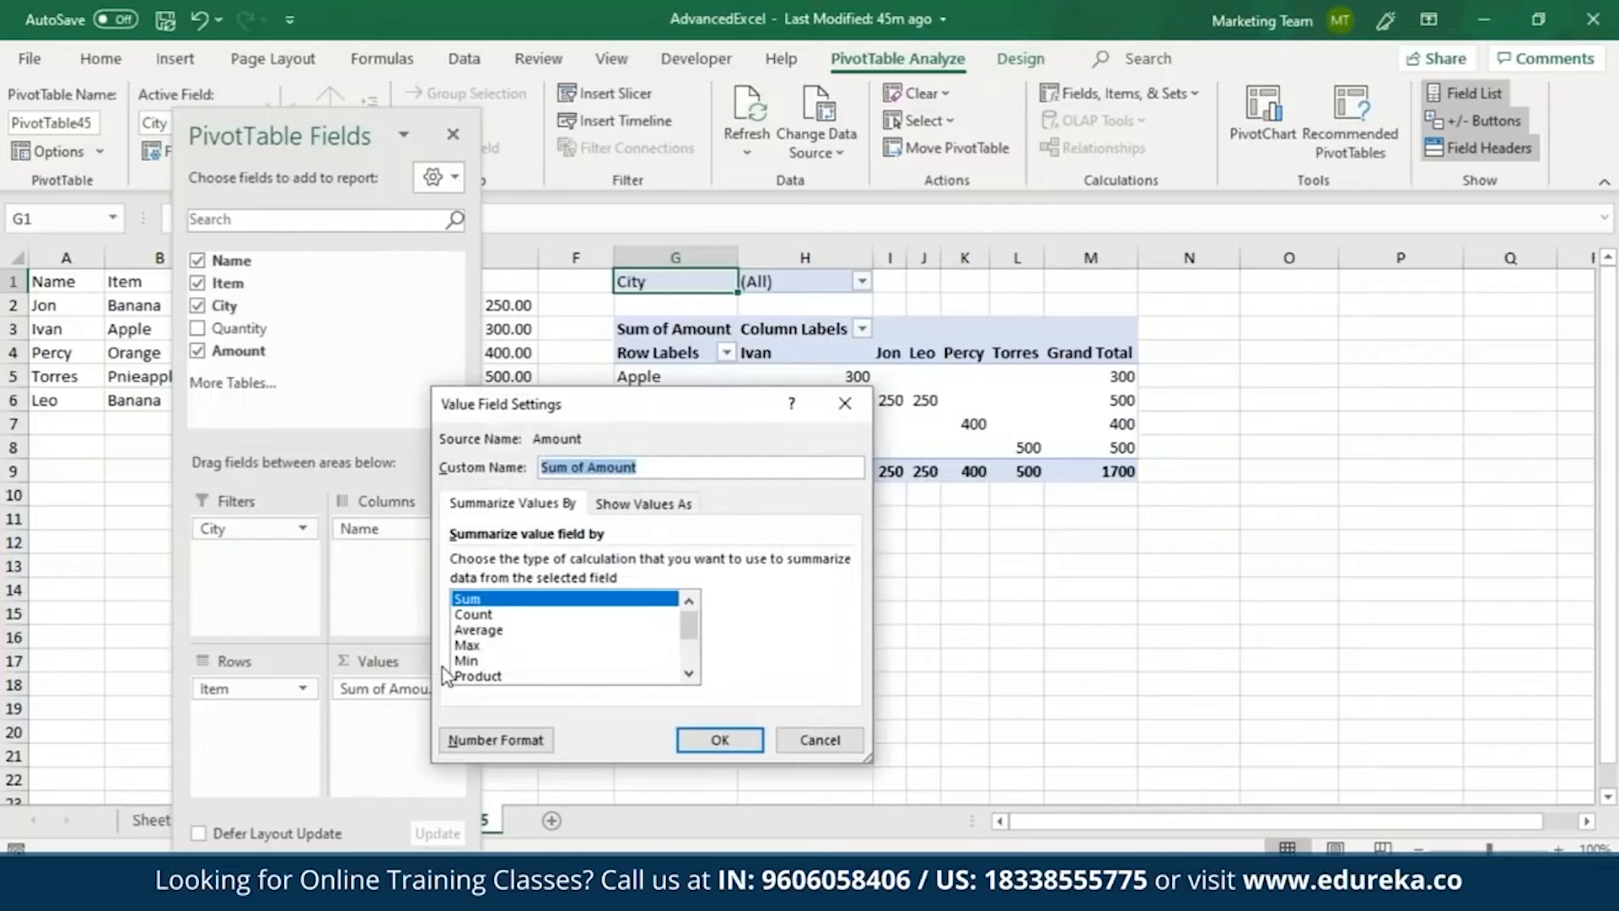
click(499, 615)
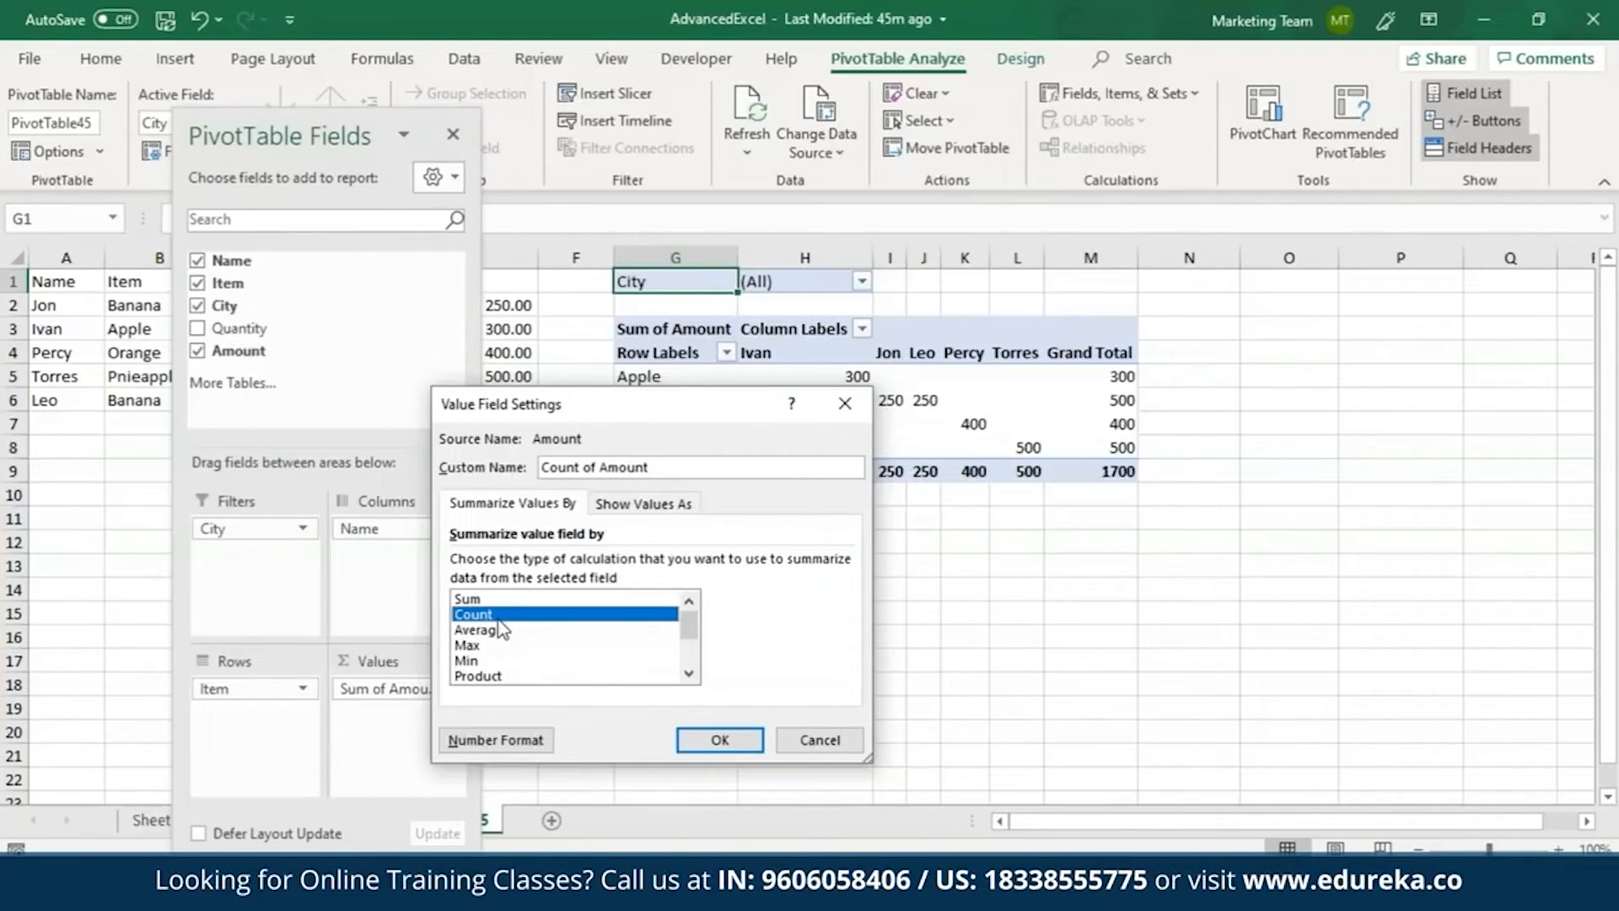
mouse_move(691, 628)
mouse_down()
mouse_move(700, 653)
mouse_move(687, 622)
mouse_up()
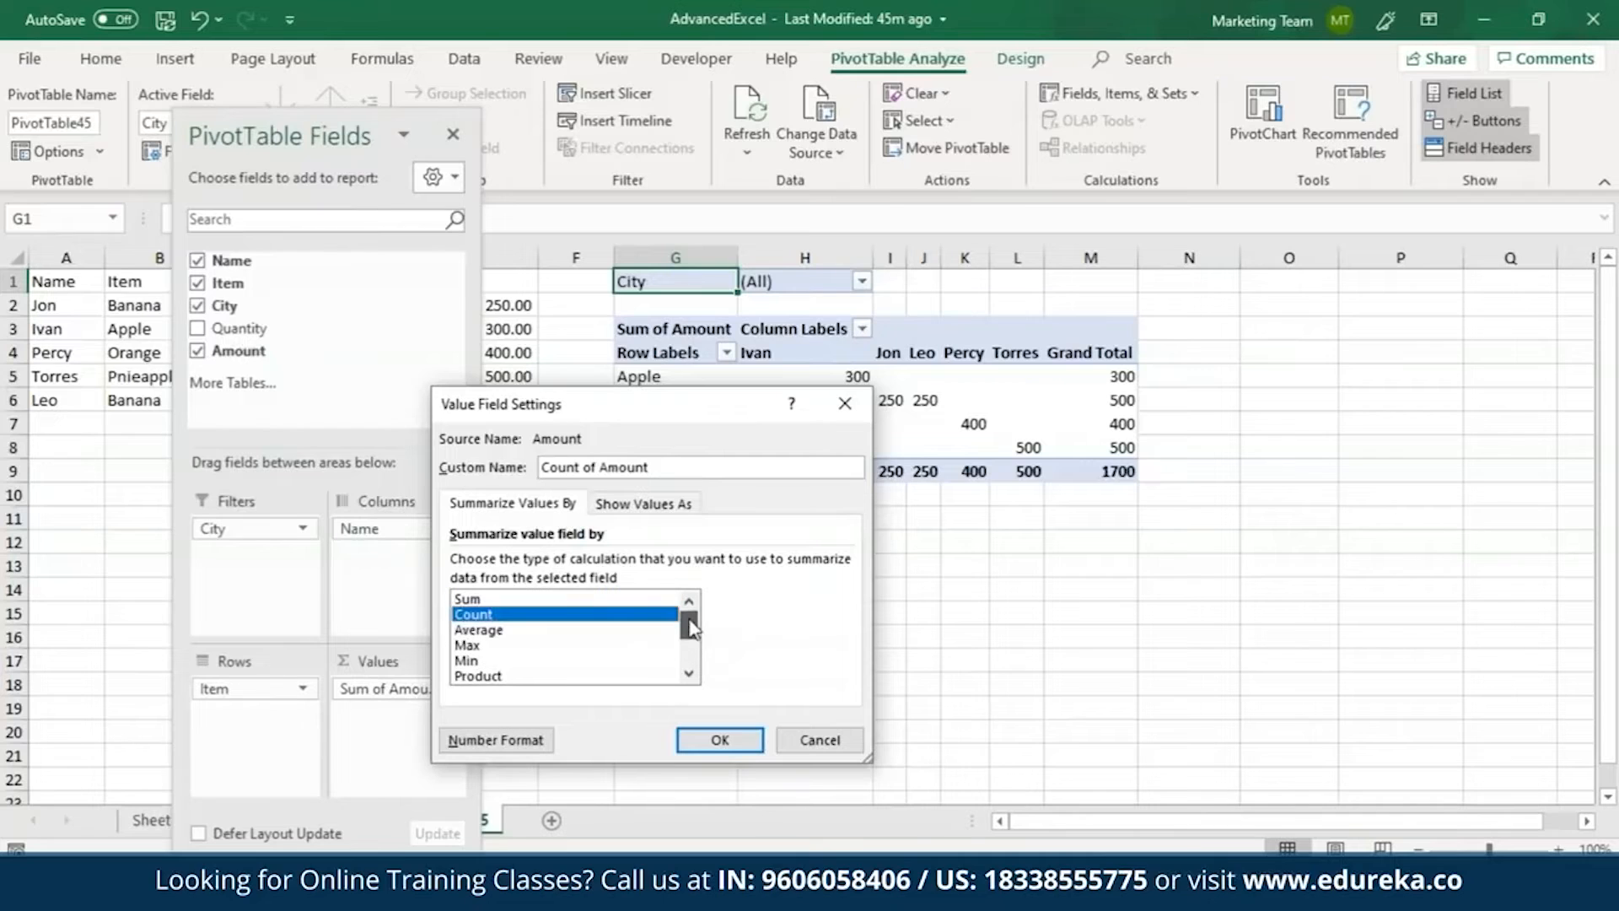
click(719, 741)
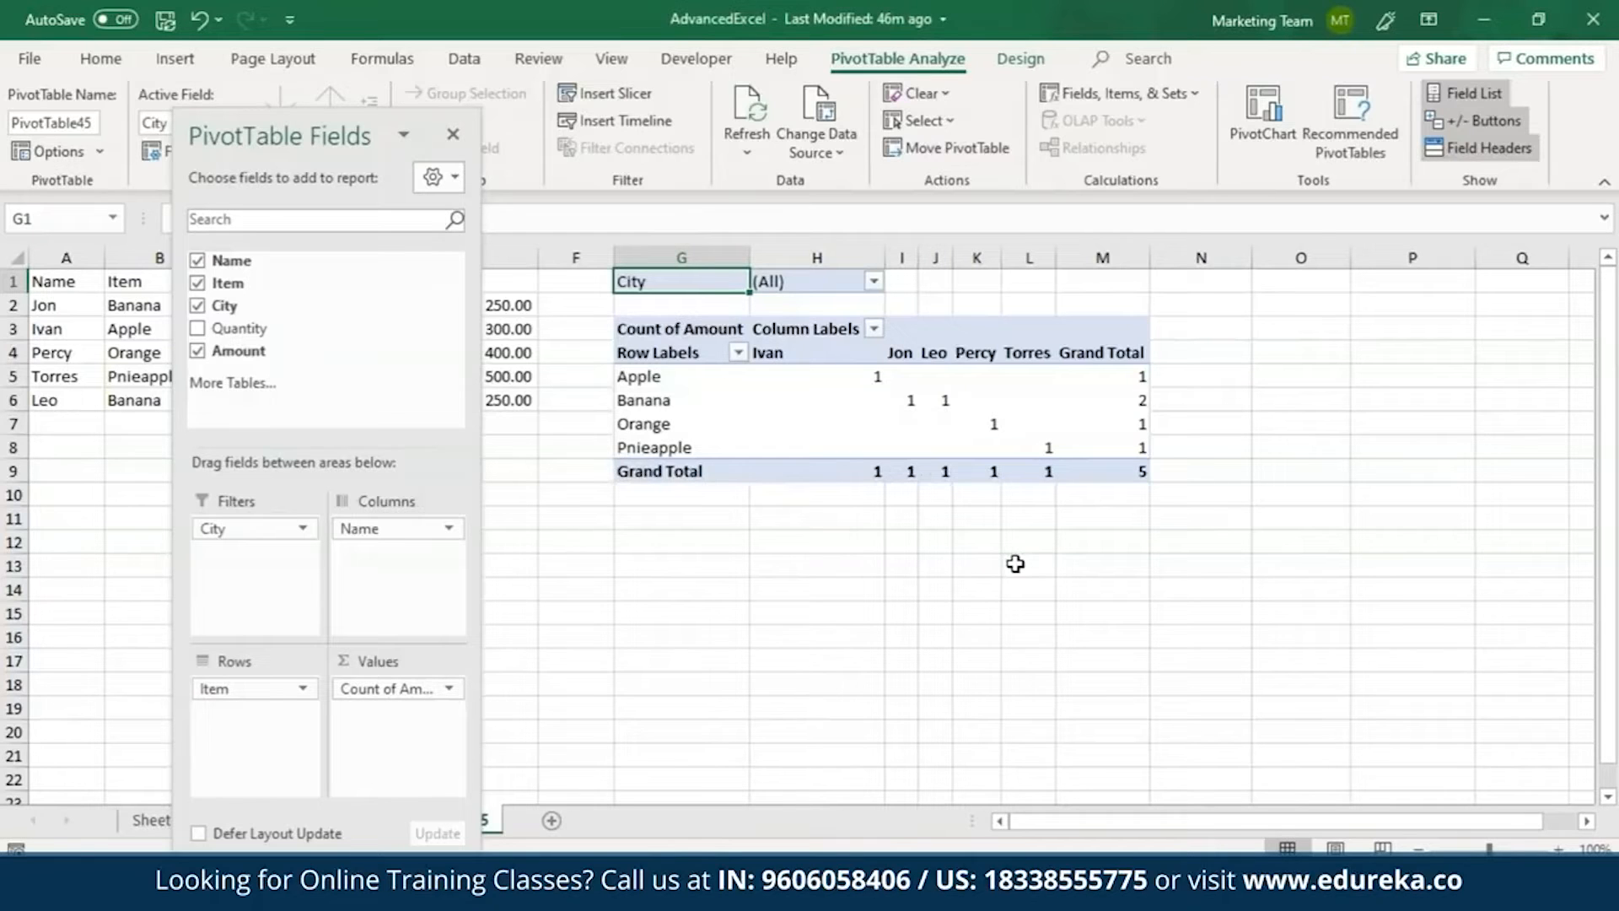
Close the PivotTable field list and set the Amount value field to be summarized by Sum.
click(452, 134)
right_click(1130, 377)
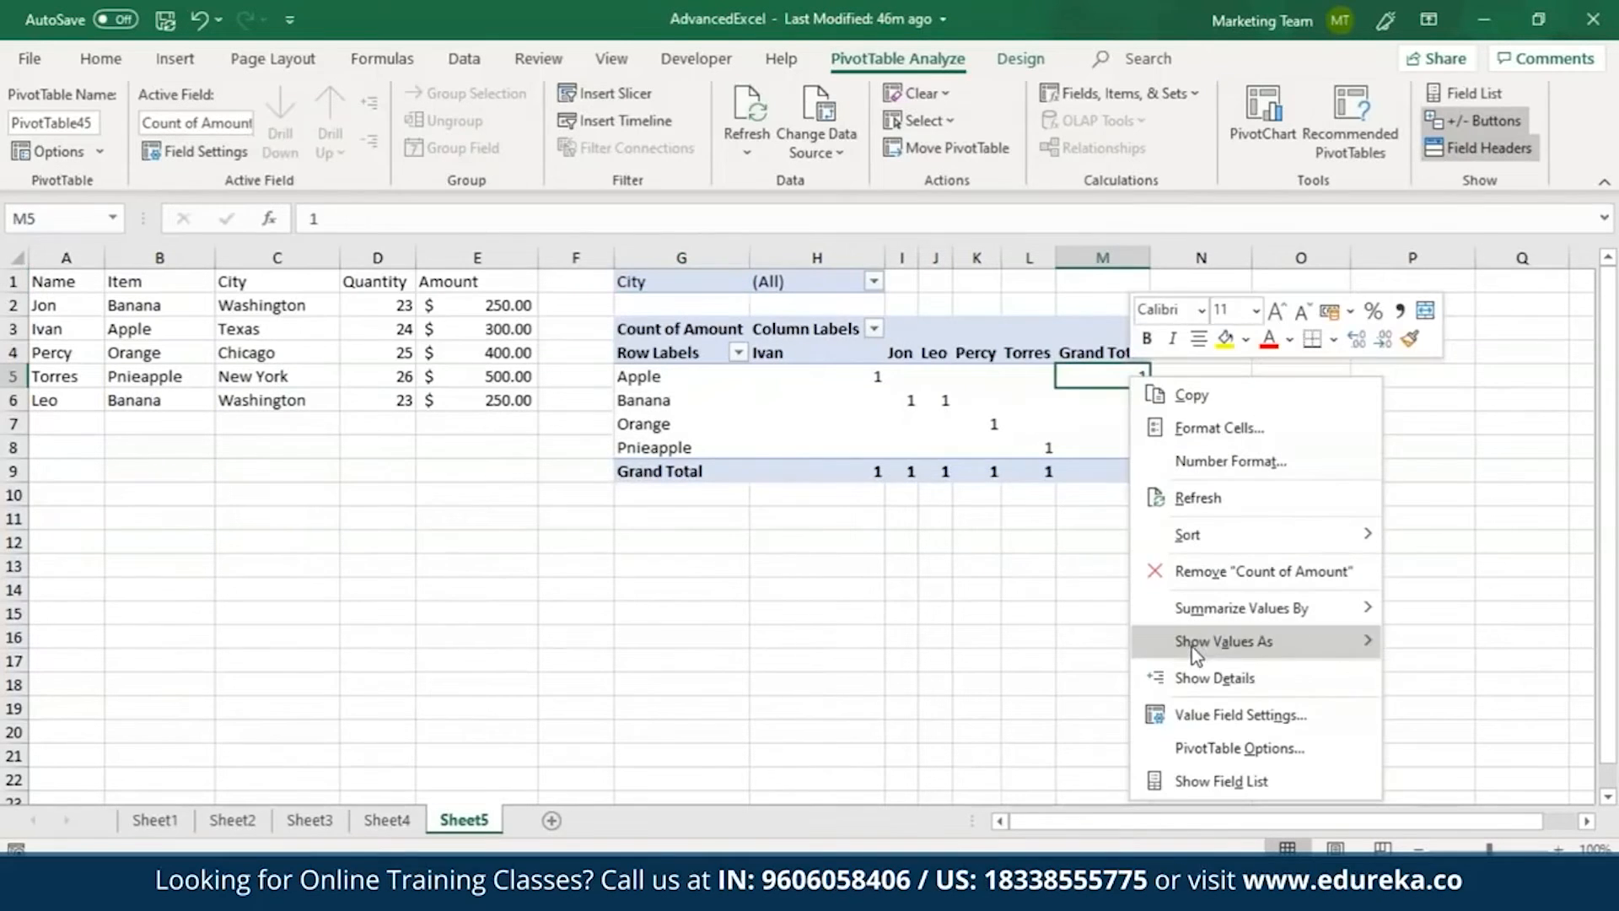
click(1205, 715)
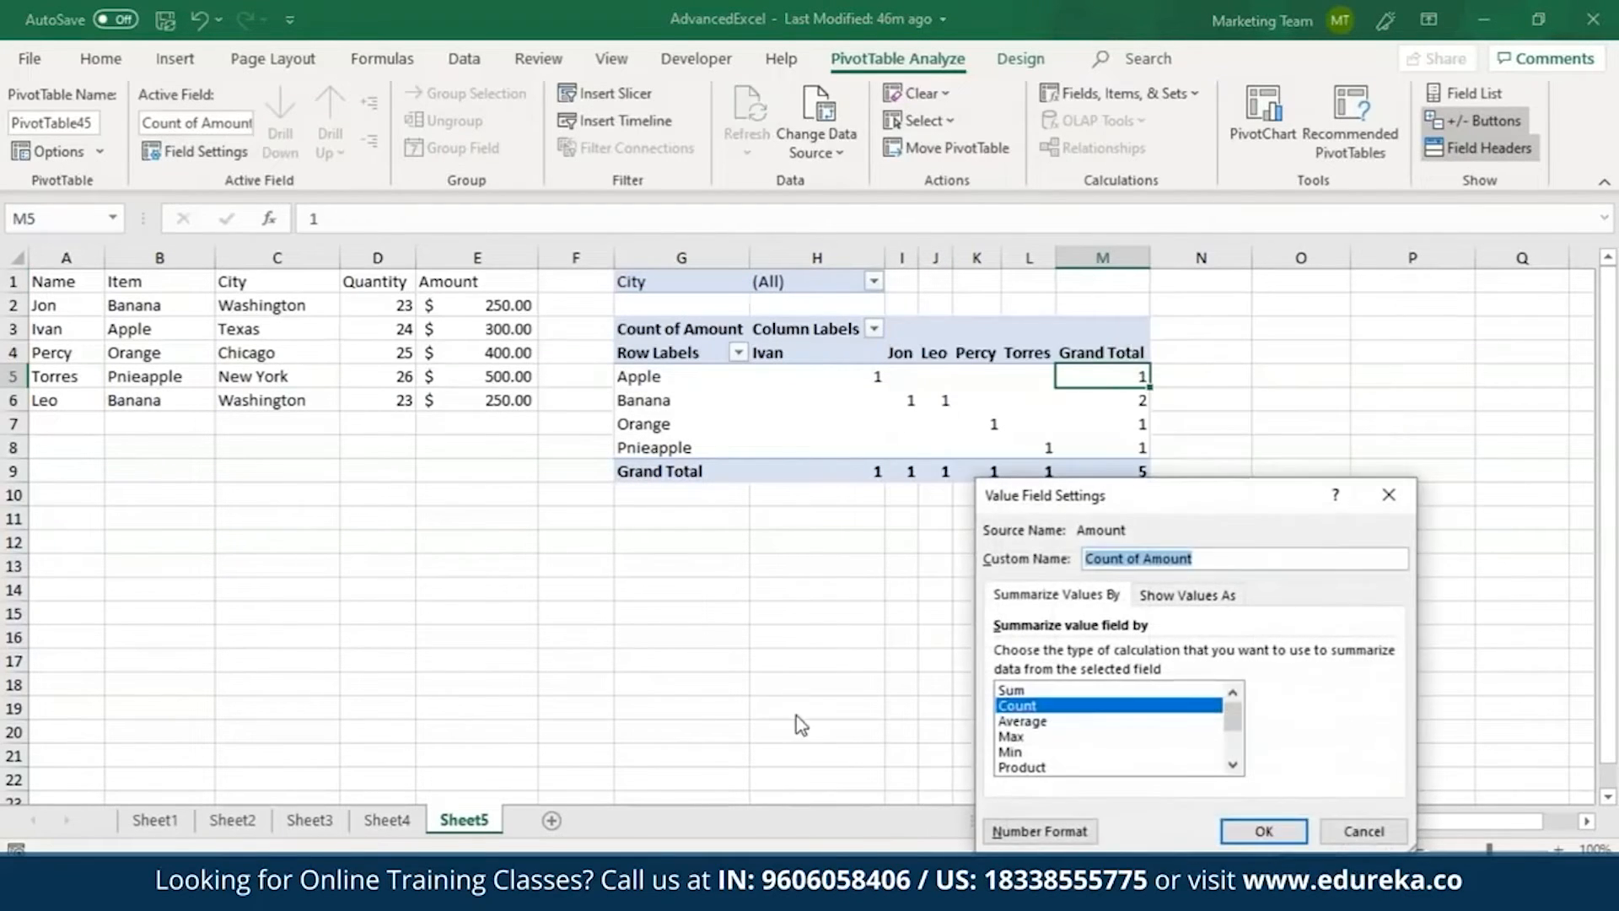
click(1011, 690)
click(1263, 831)
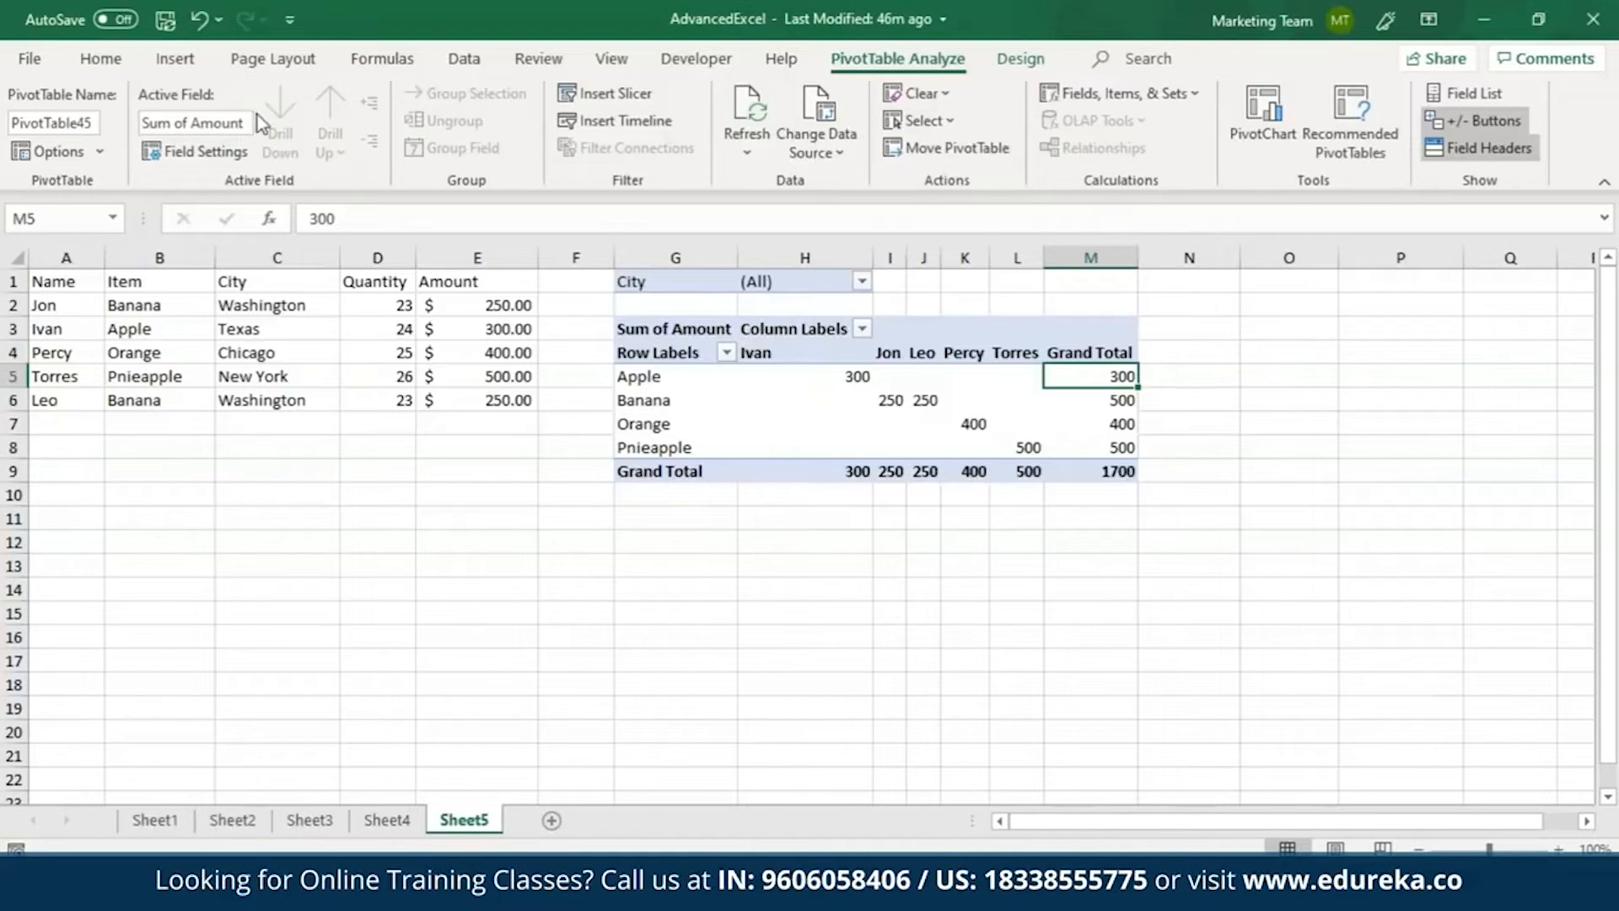
Insert a 3-D Clustered Column PivotChart based on the PivotTable and look at the choices in its City filter.
click(177, 59)
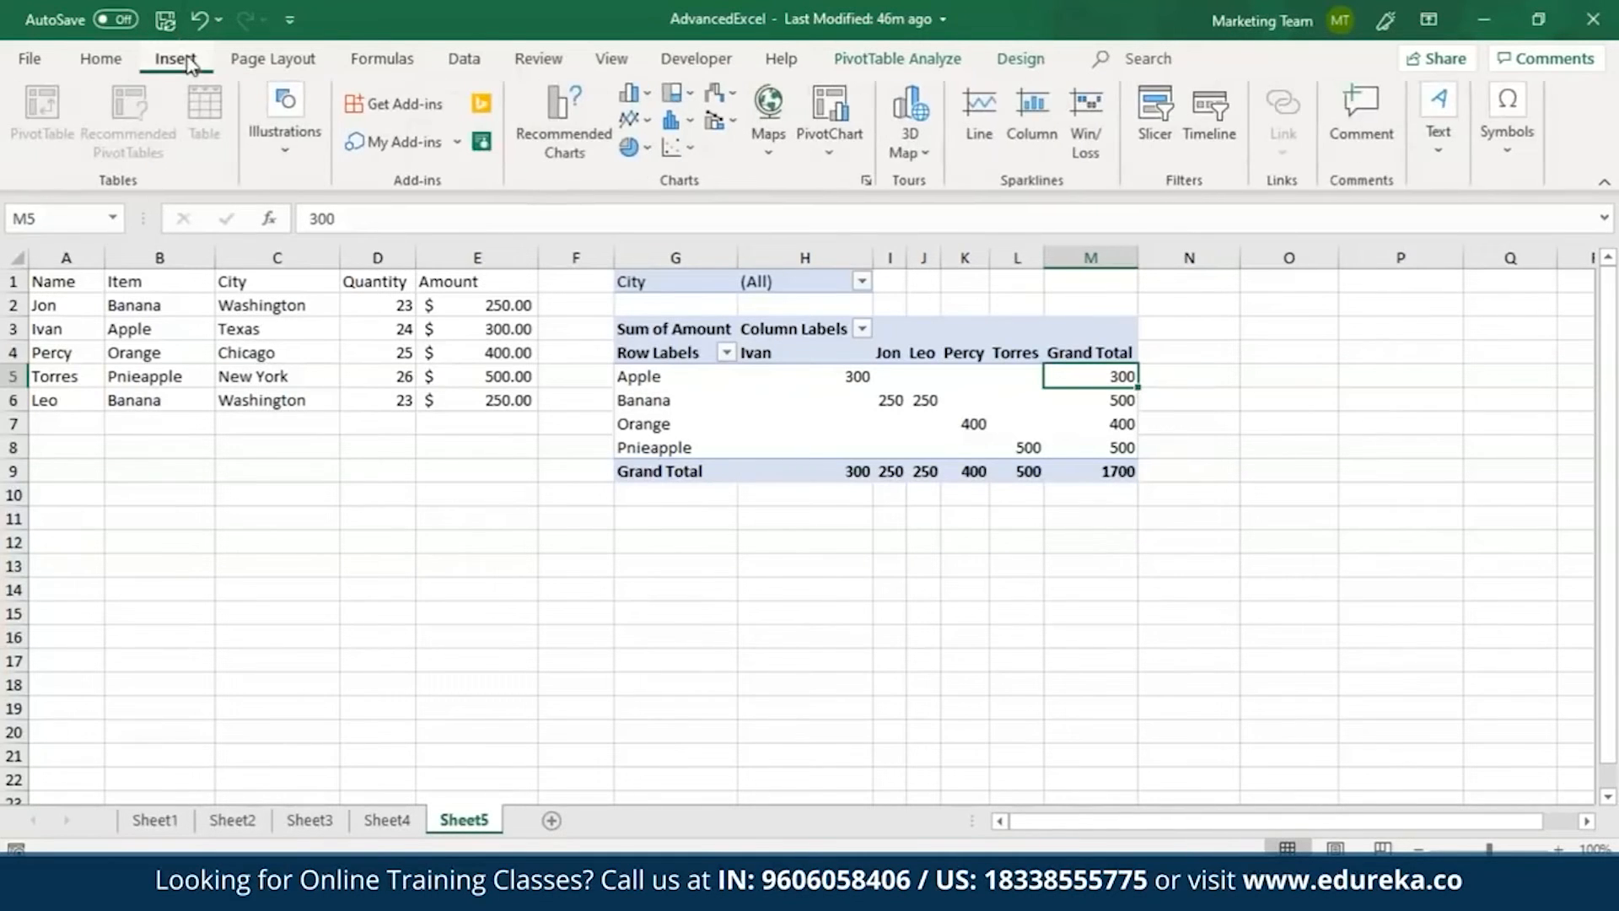
click(829, 151)
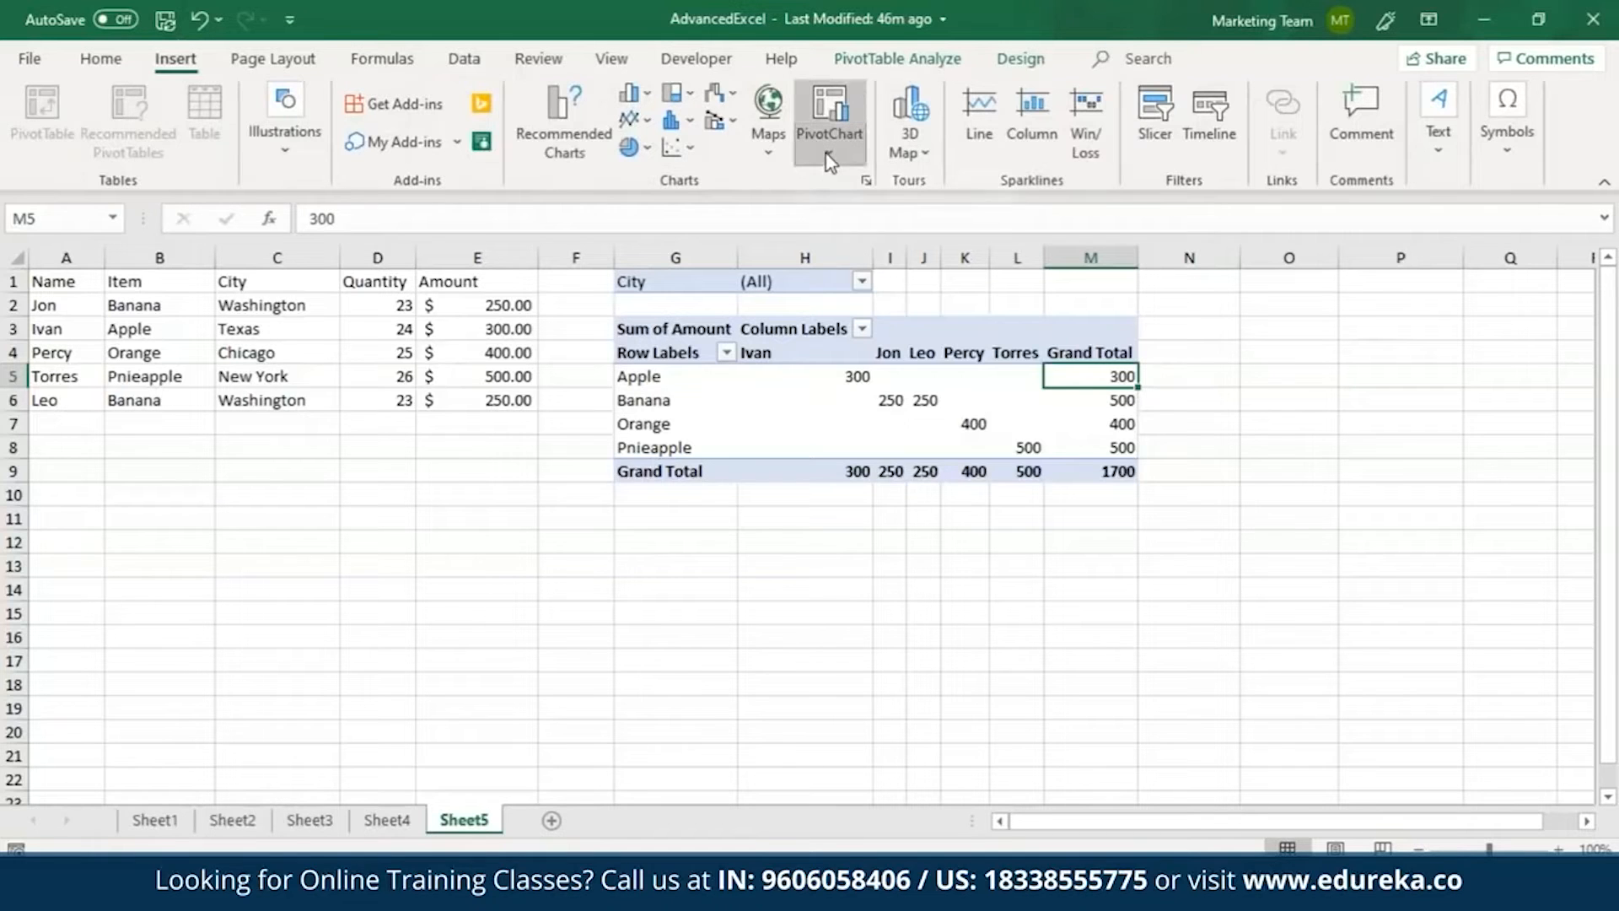
click(844, 181)
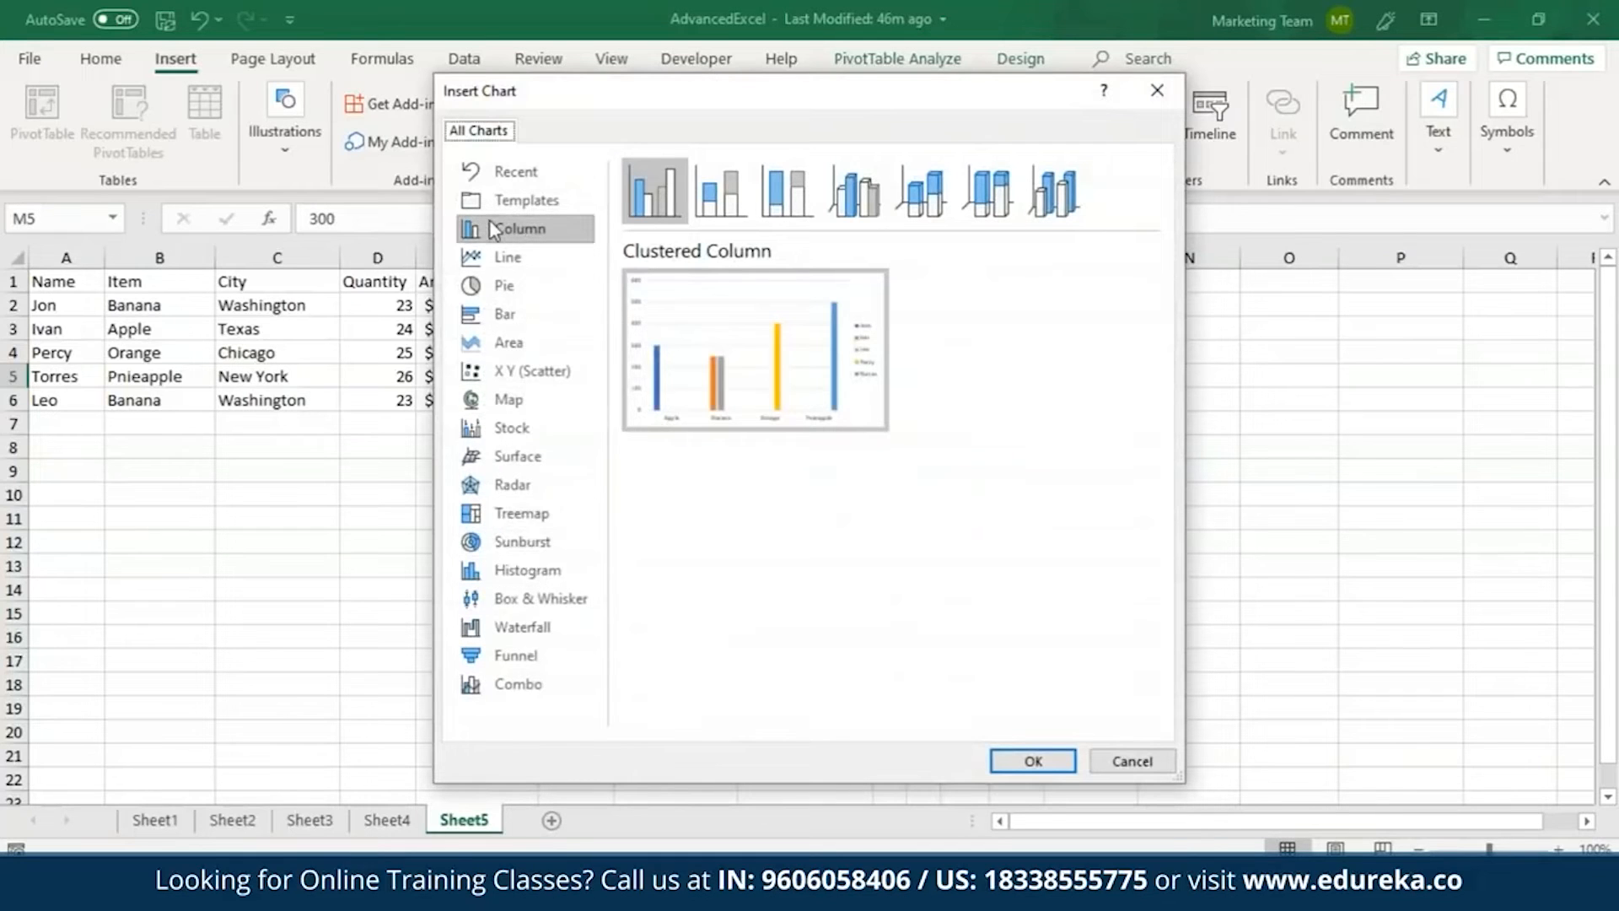
click(530, 233)
click(853, 192)
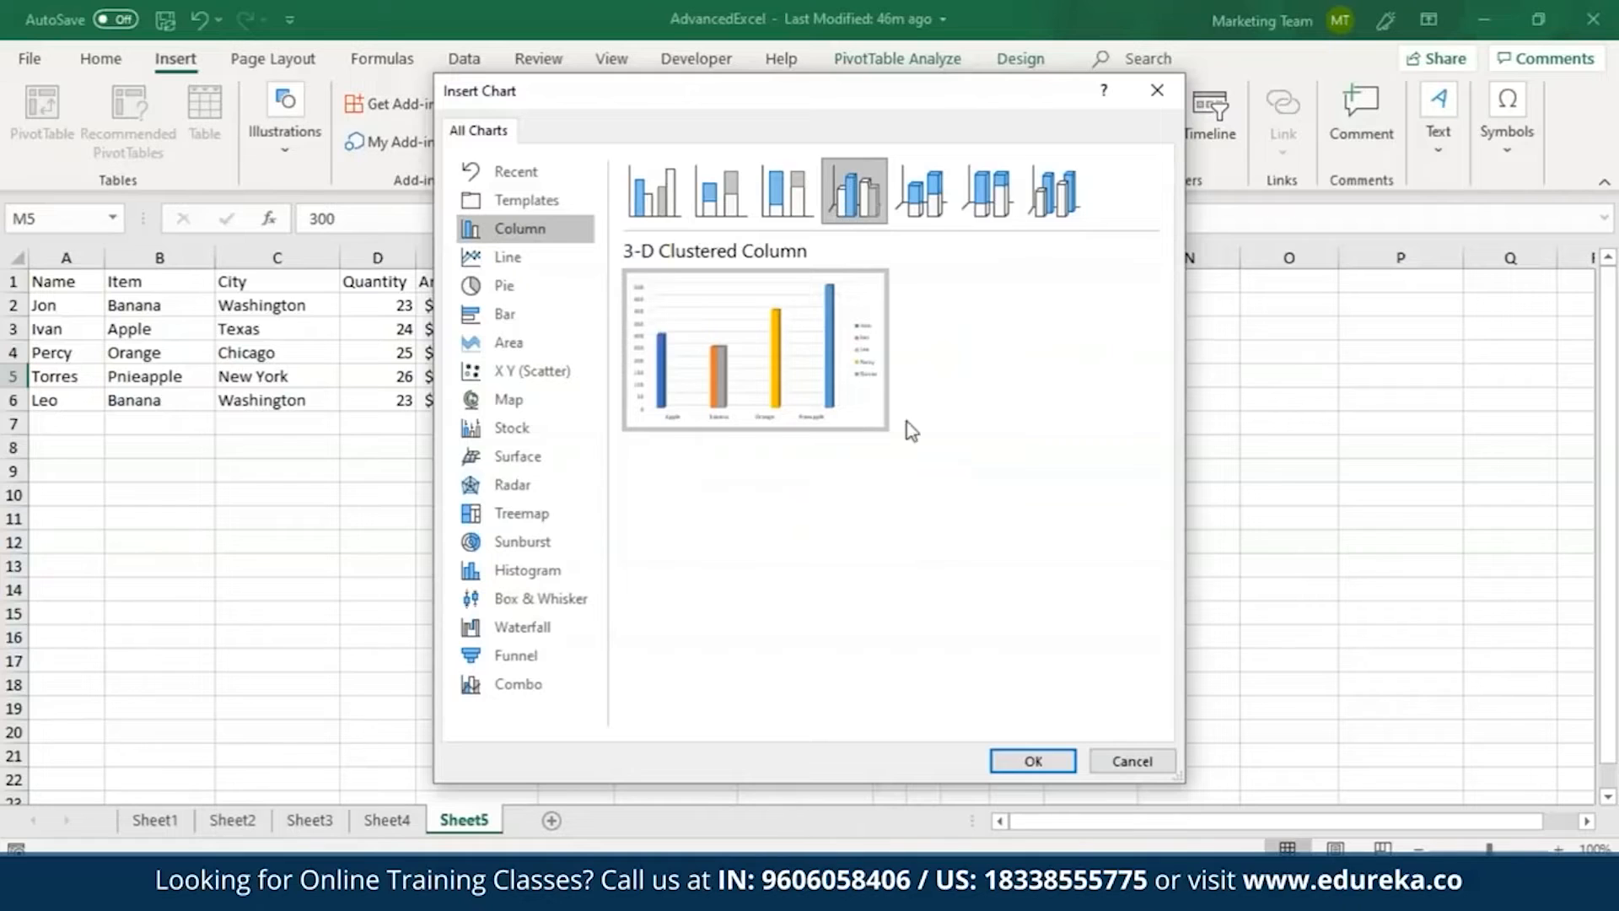
click(1032, 761)
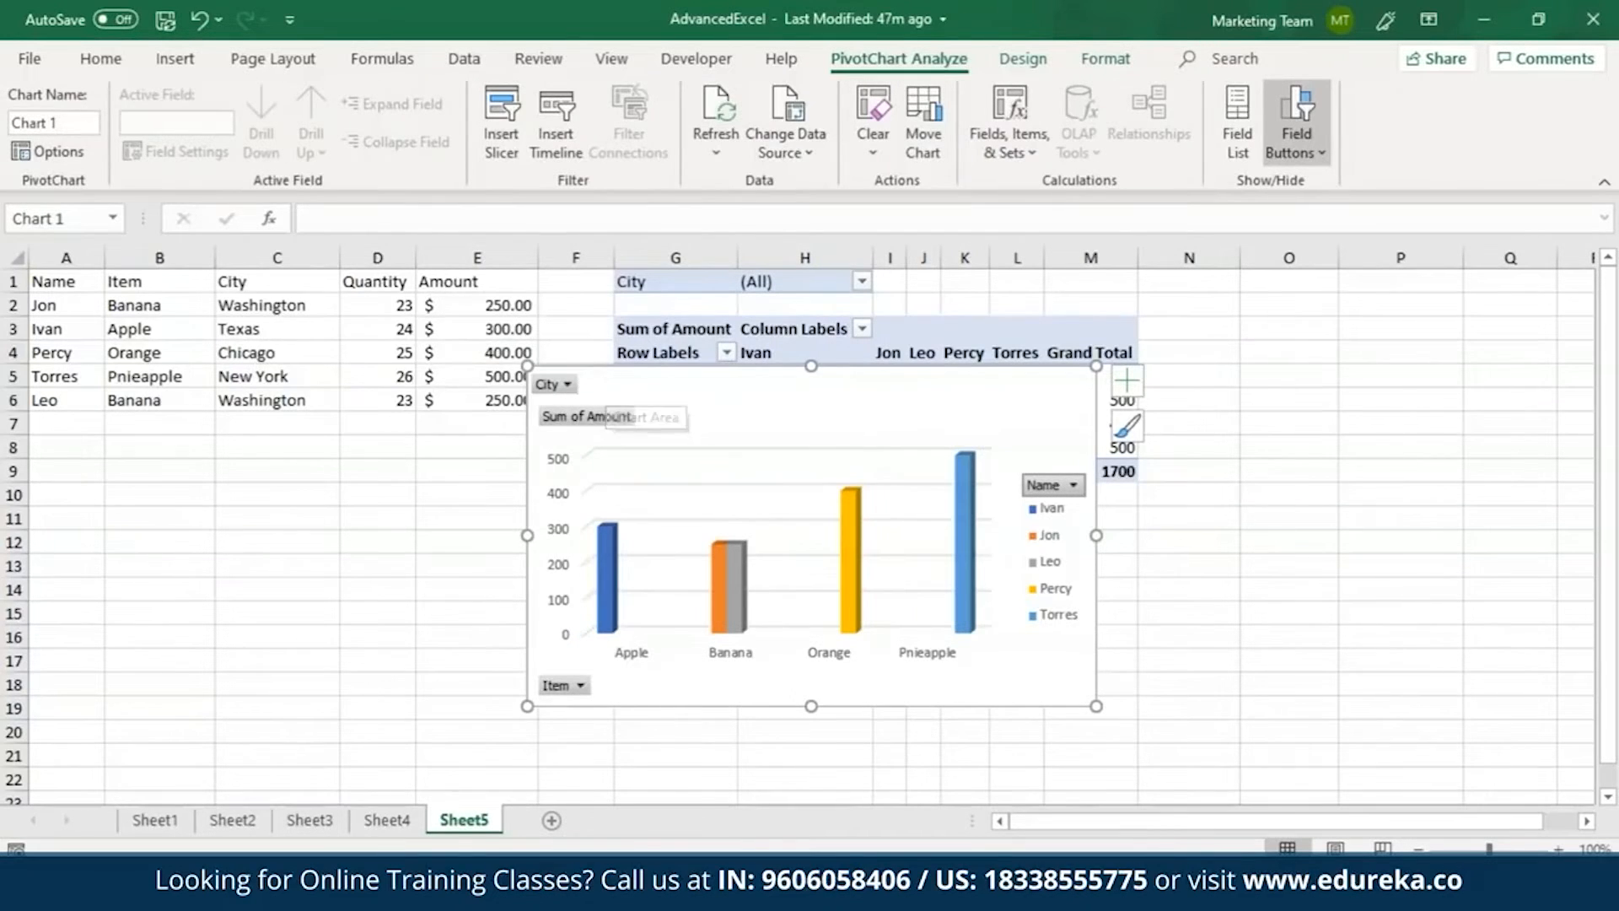
click(566, 385)
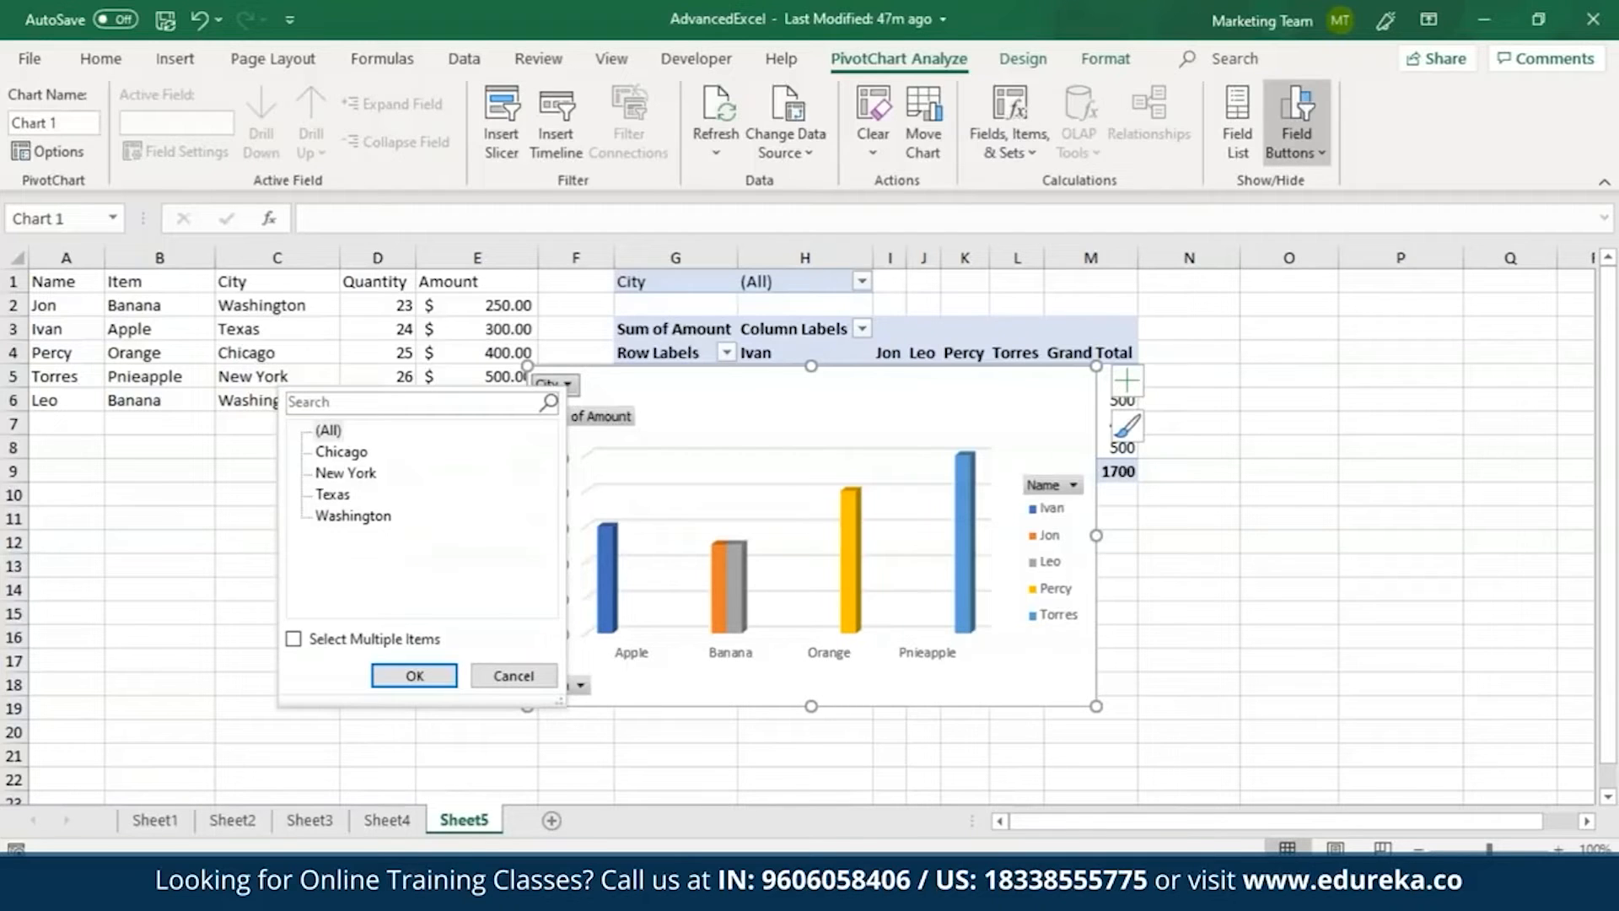
click(592, 389)
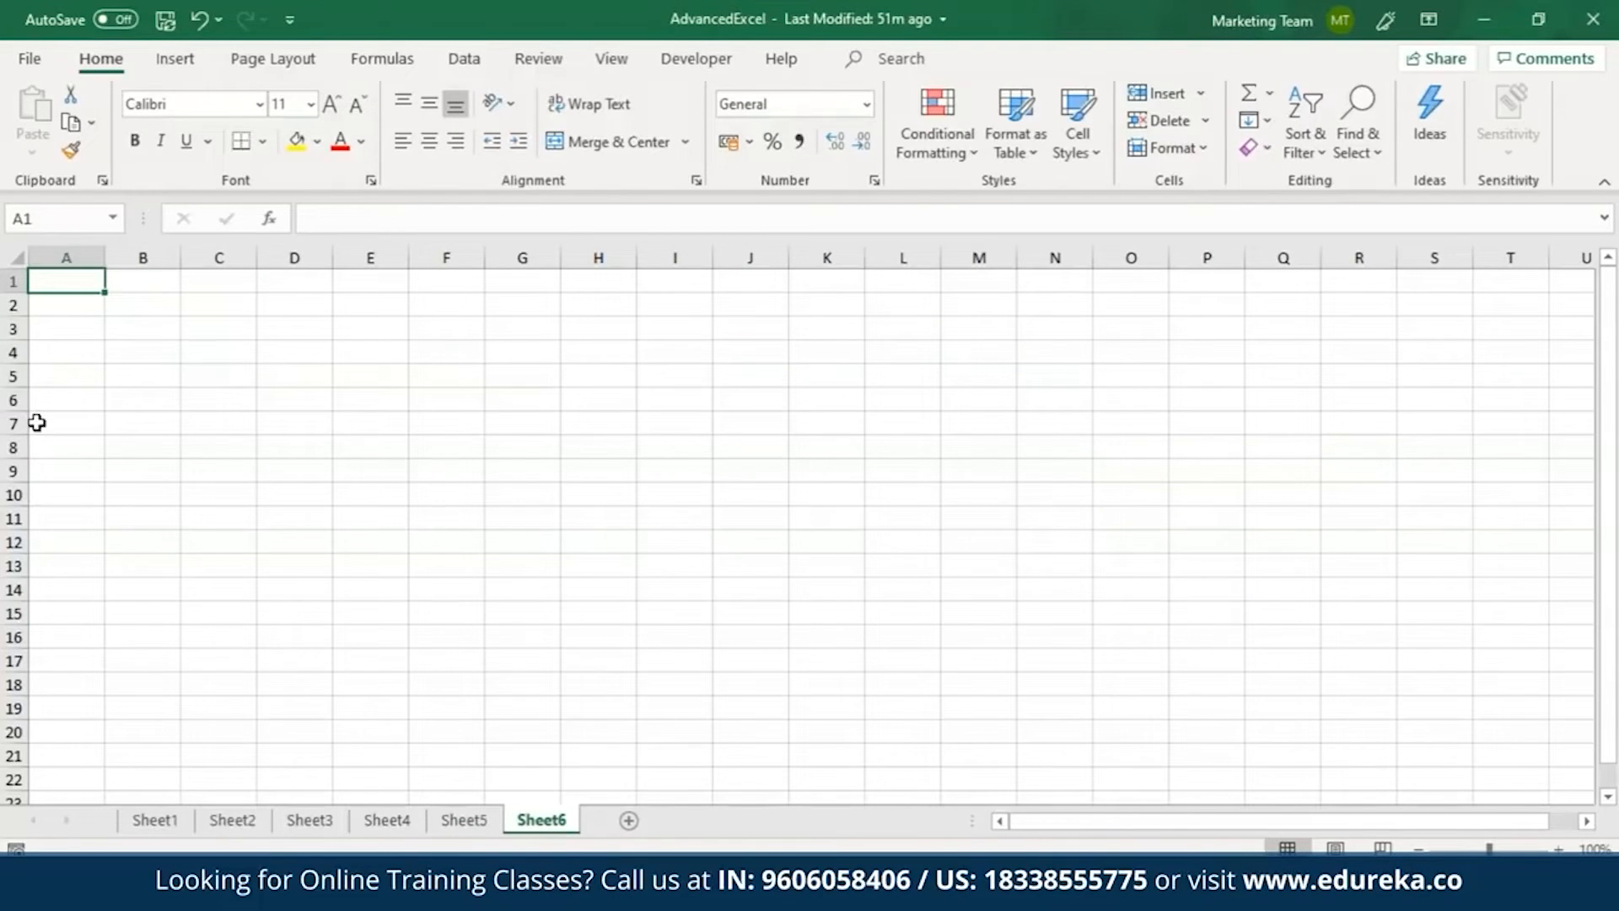
Set up data validation for Sheet6 cells A1:A10 that allows only whole numbers greater than 1.
drag(76, 275, 63, 495)
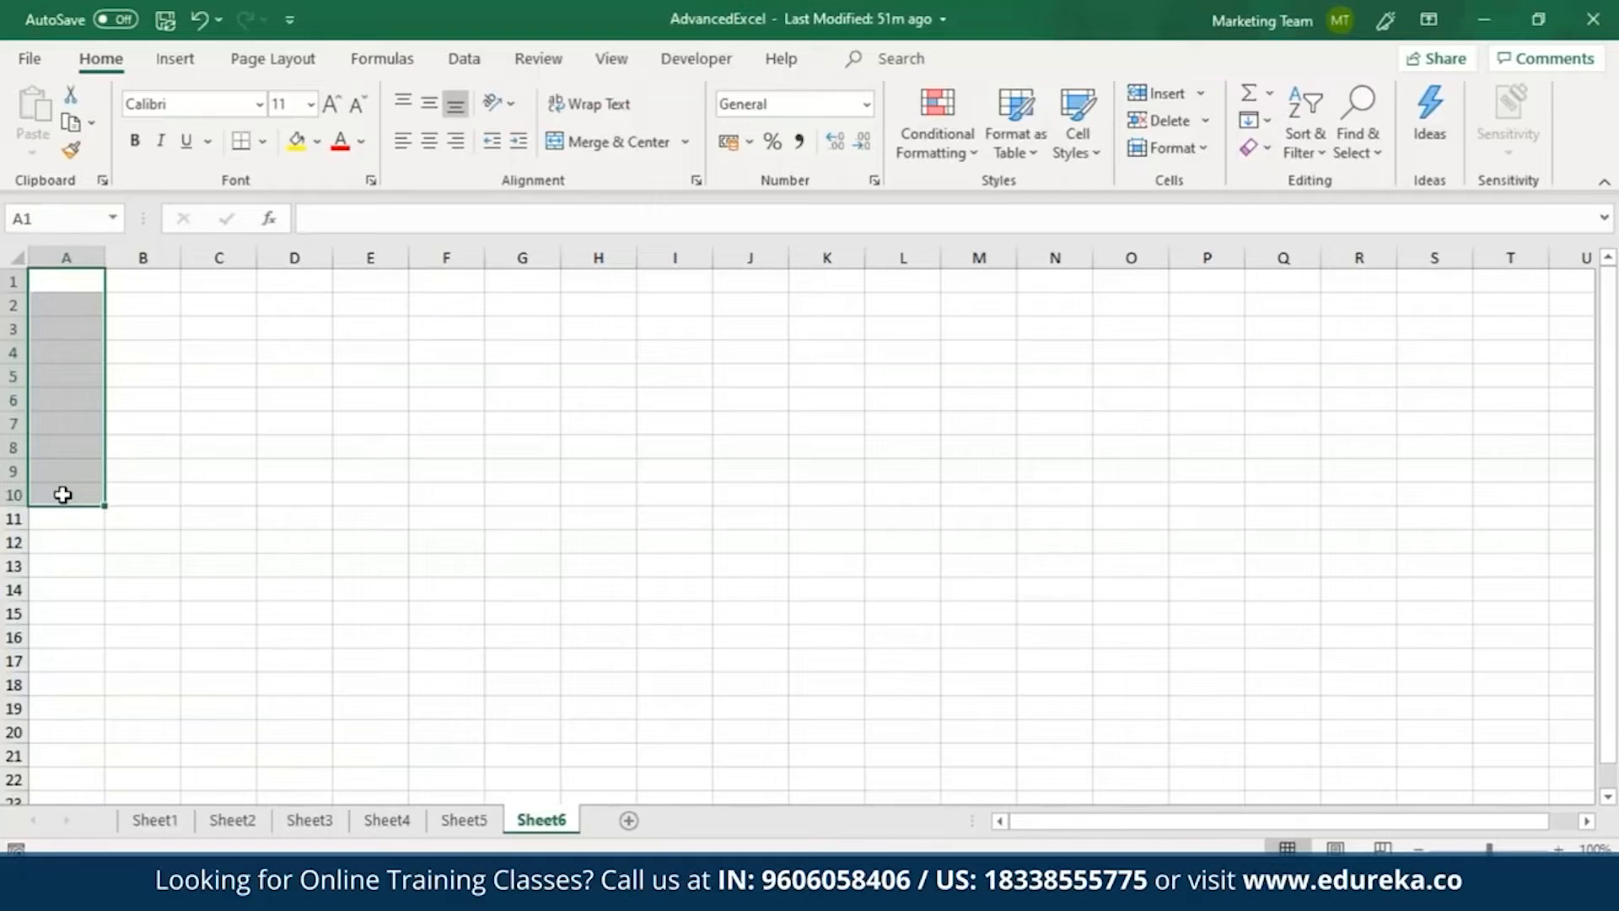
click(465, 61)
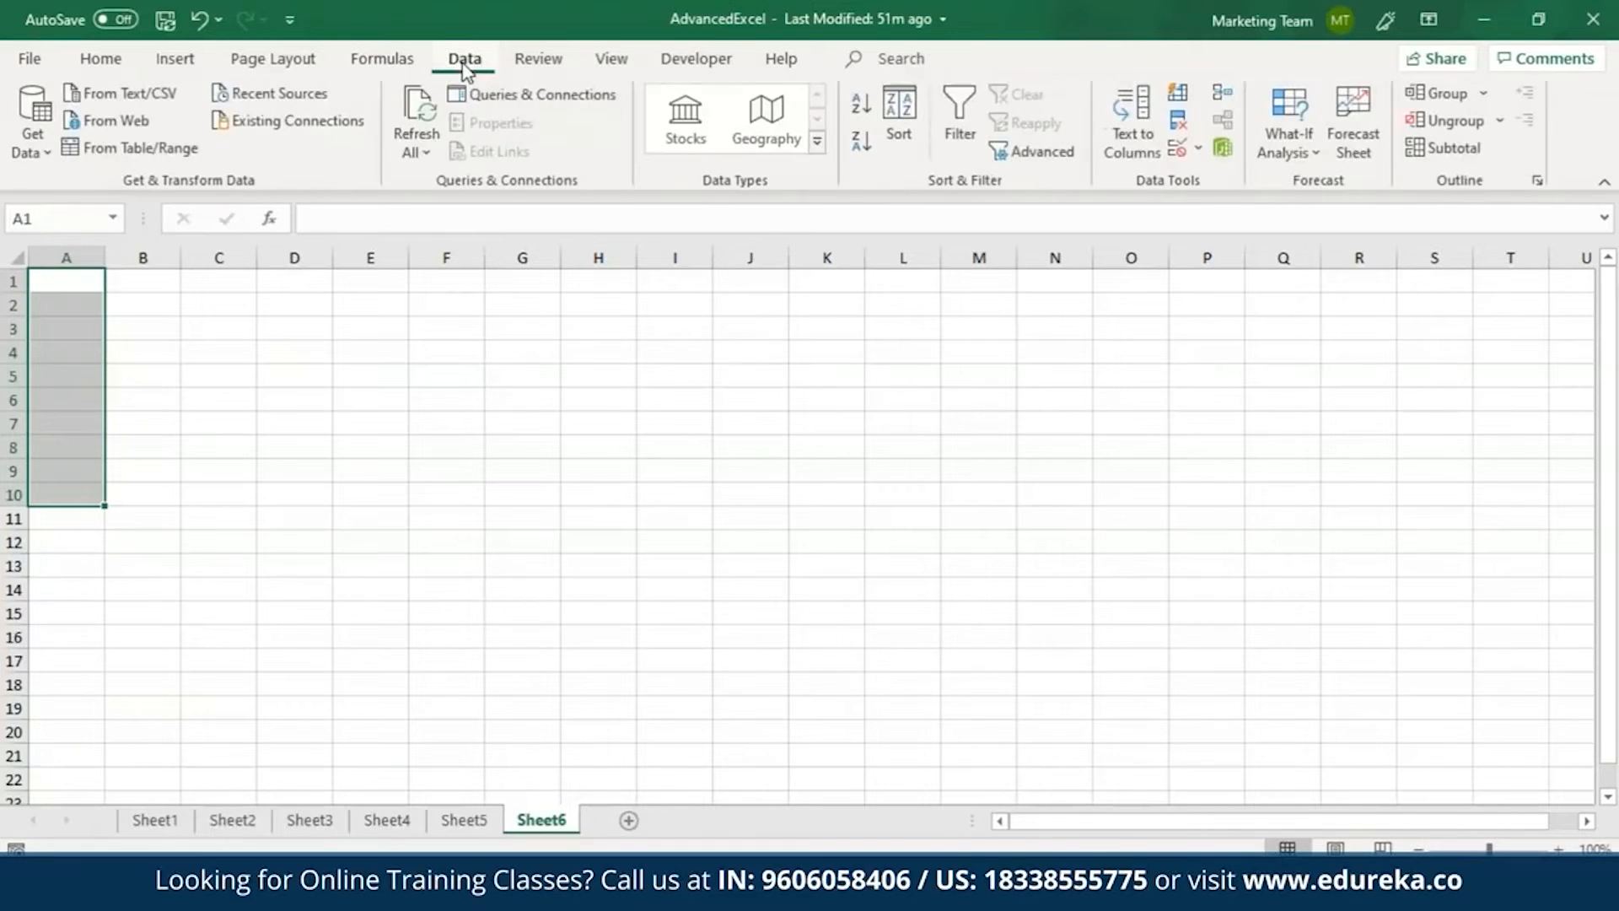
click(1199, 149)
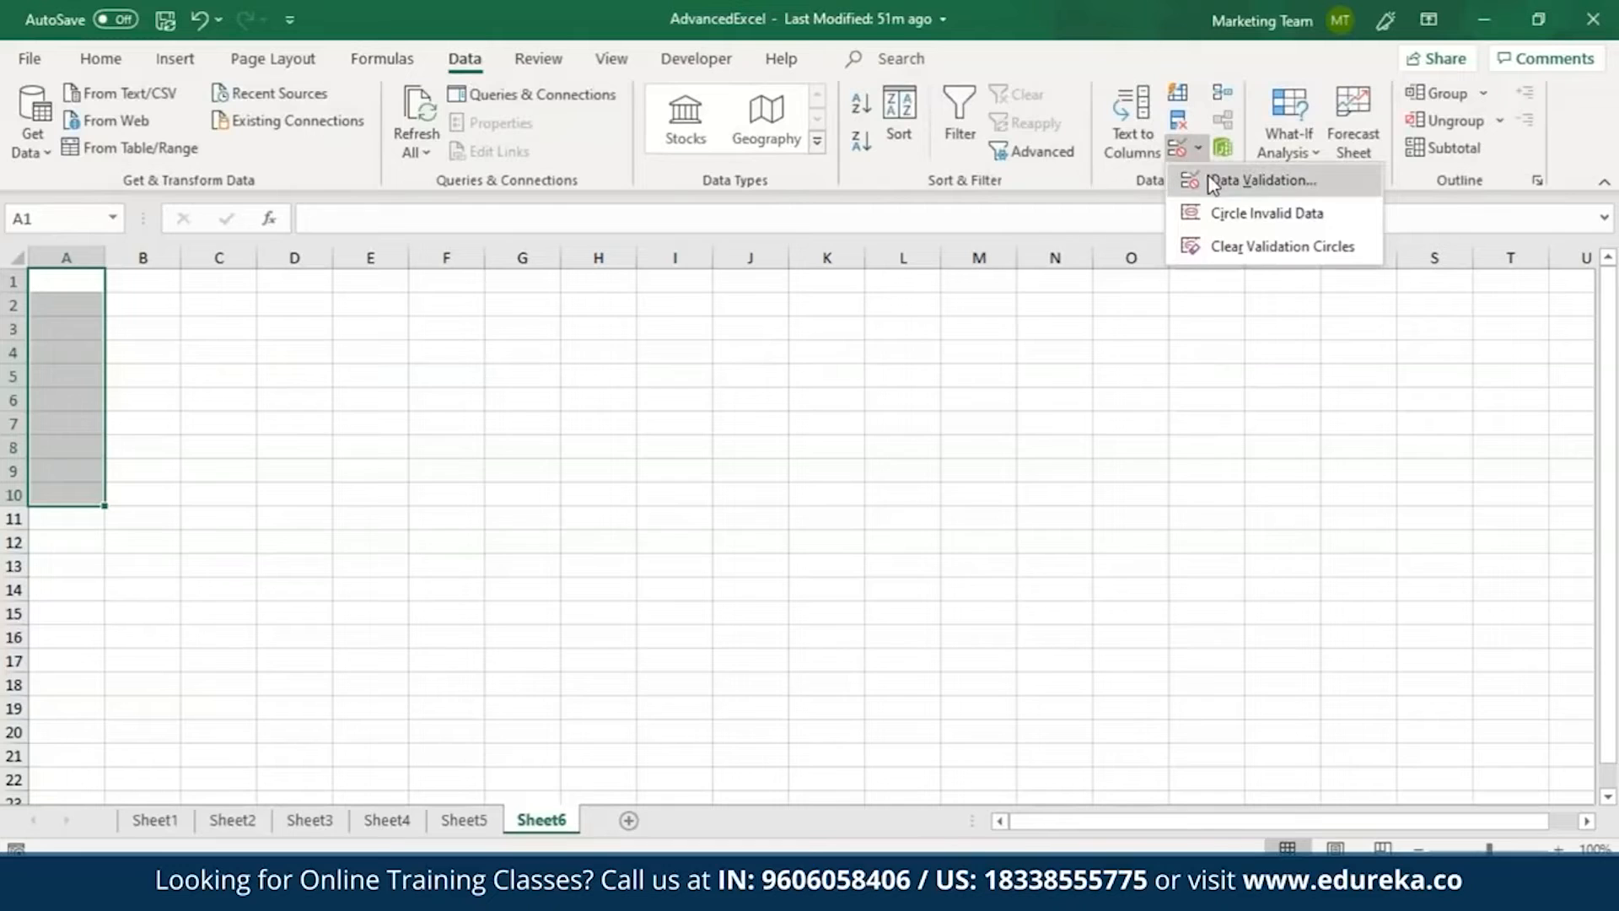
click(1212, 178)
click(620, 527)
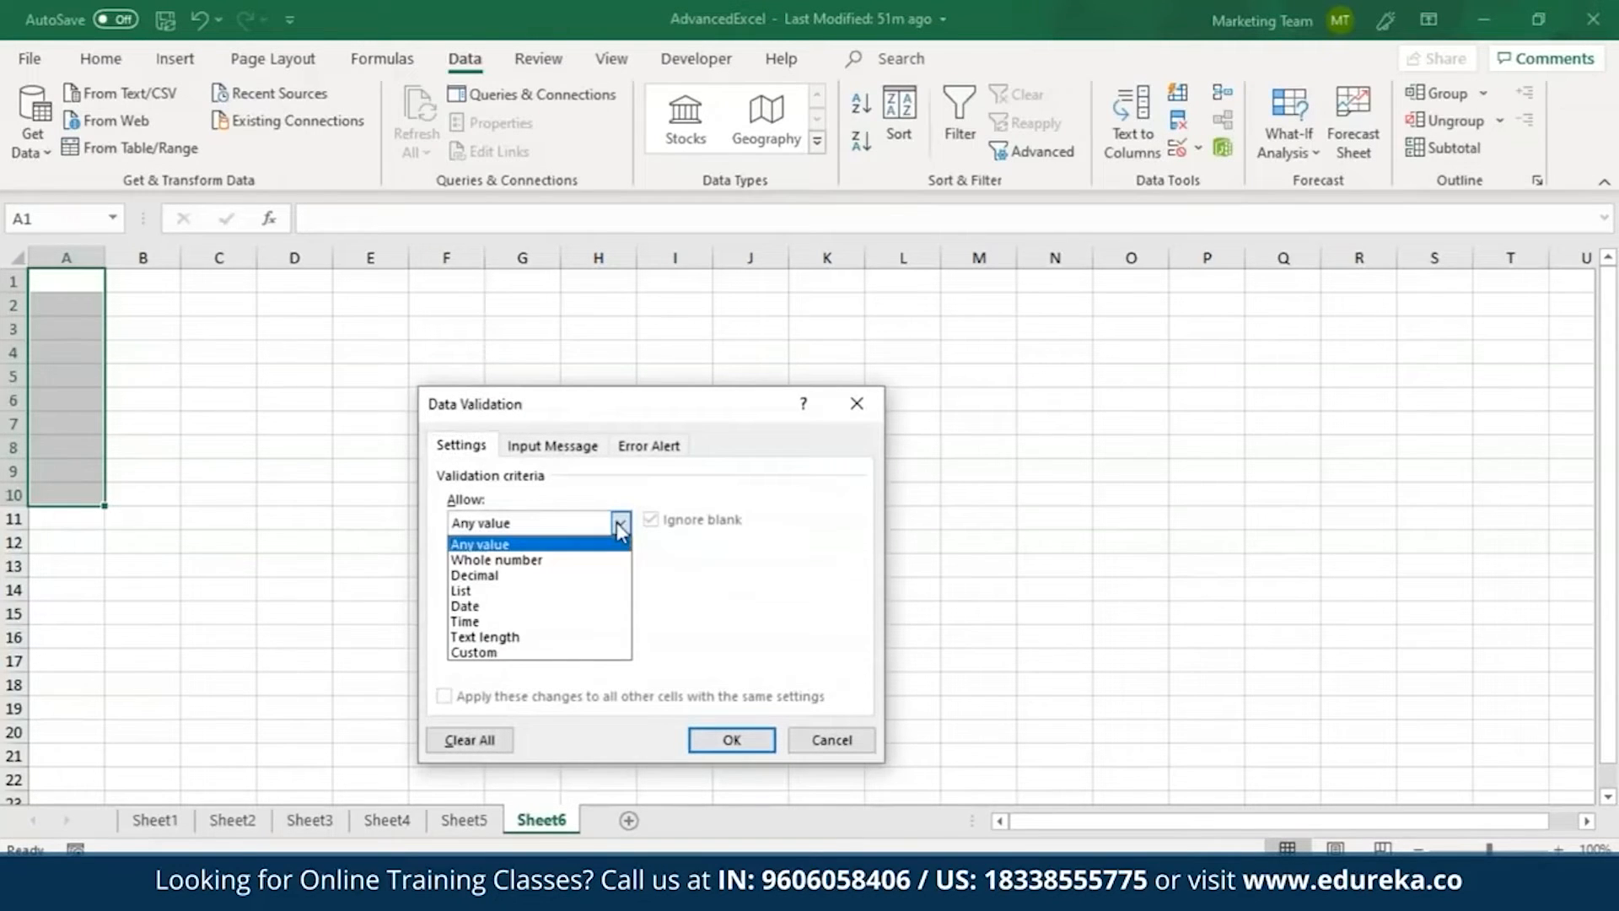
click(504, 560)
click(621, 572)
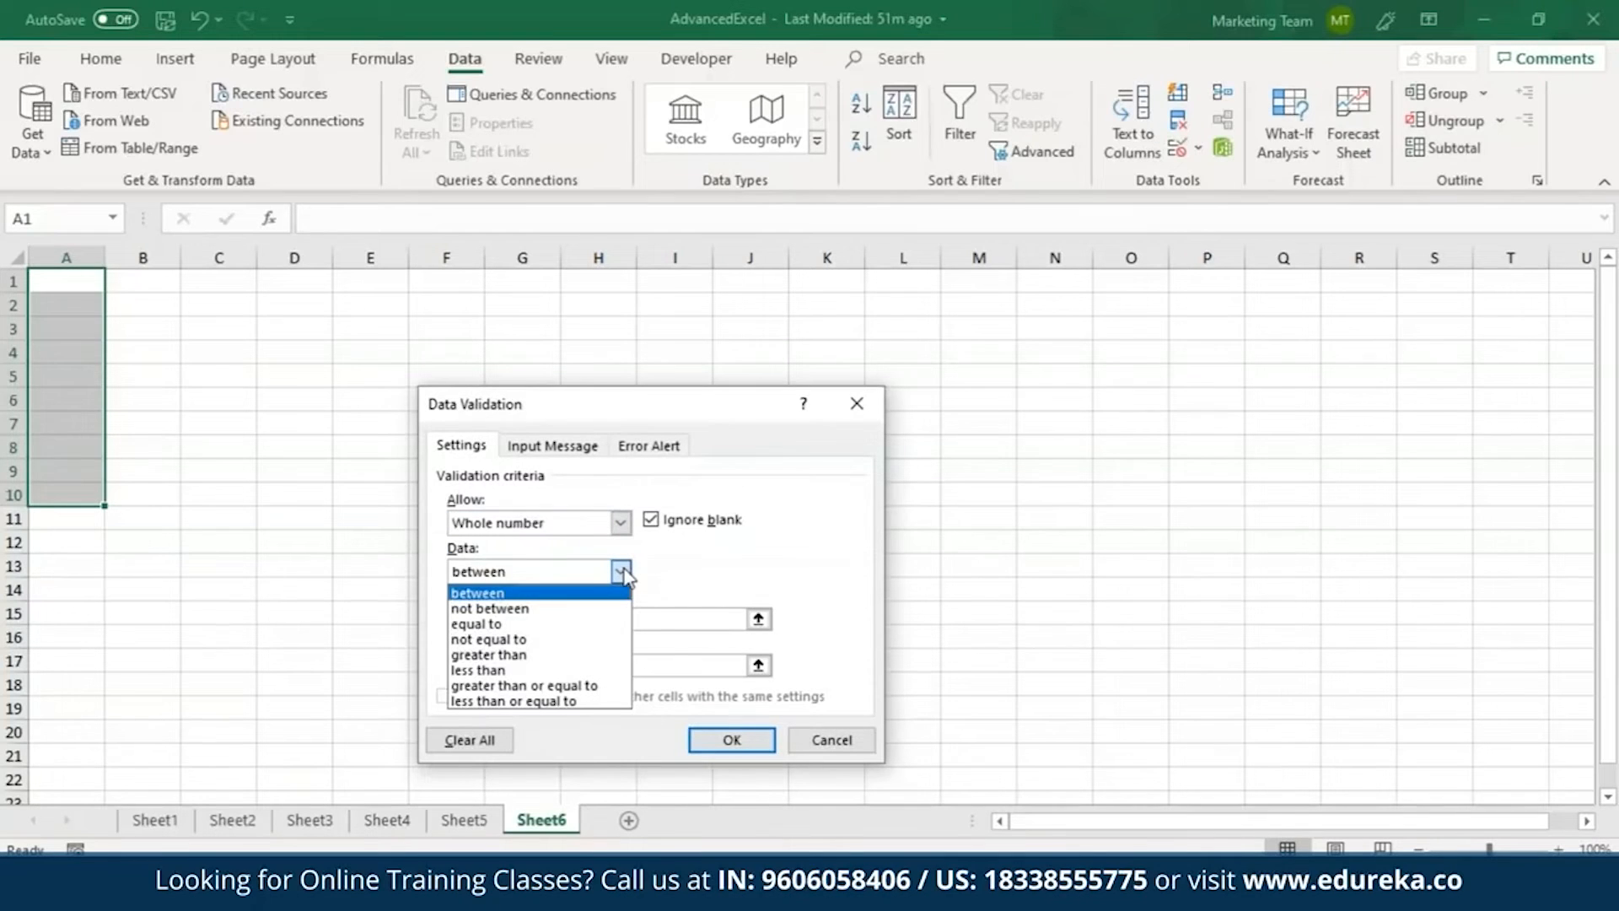
click(523, 655)
click(520, 621)
text(1)
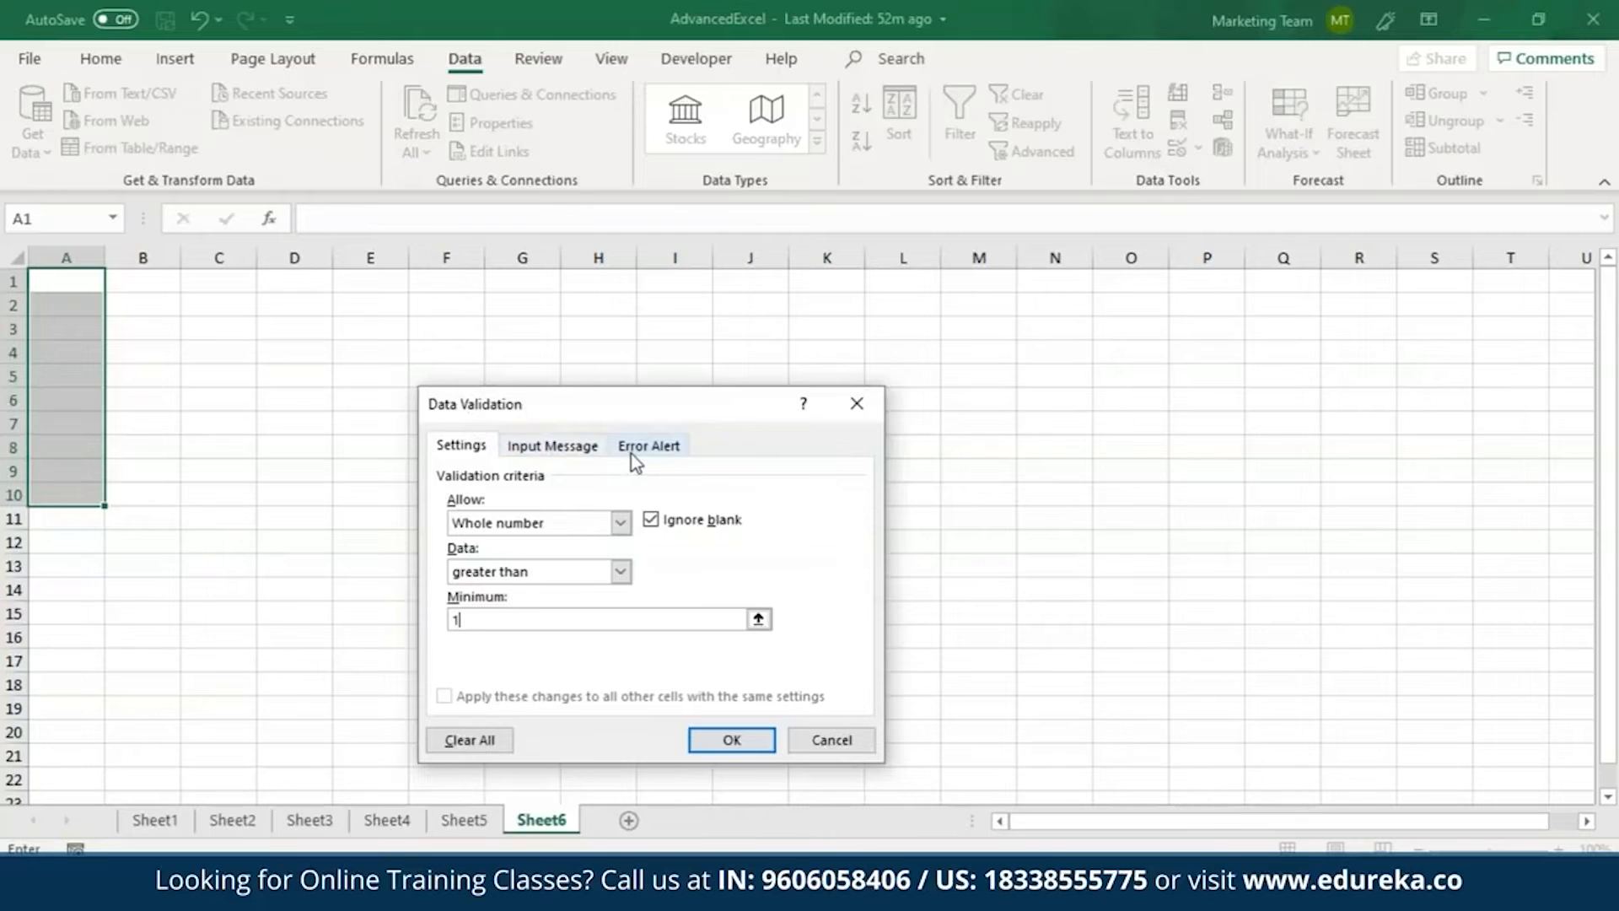
Add a validation input message titled "Message" with the text "Enter whole number grete than 1".
click(578, 448)
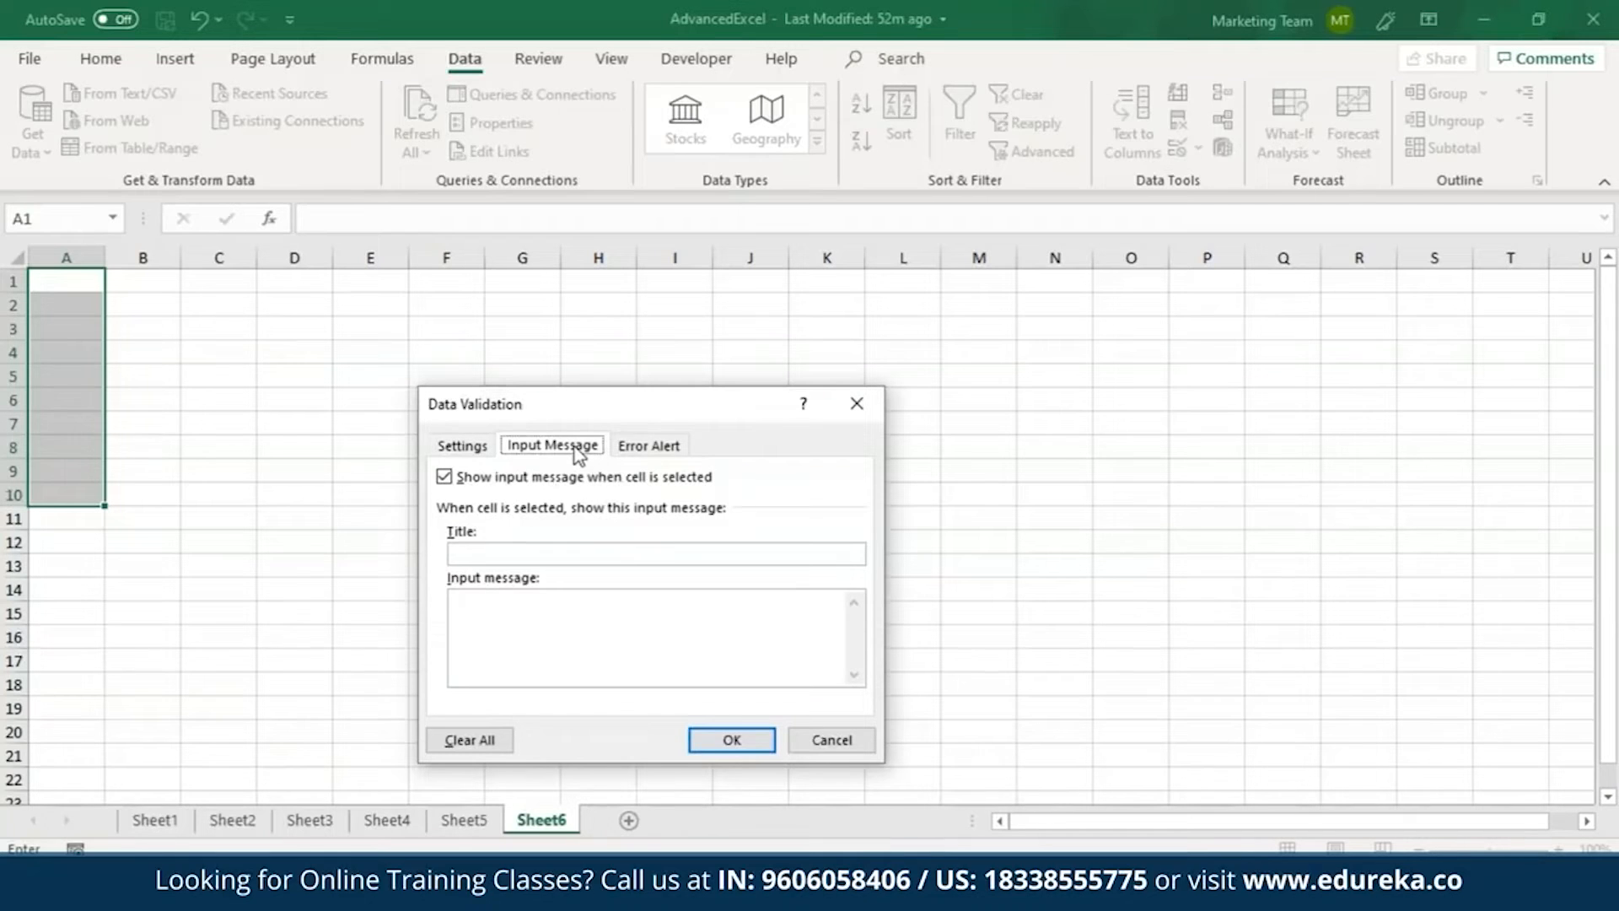
click(516, 552)
text(Message)
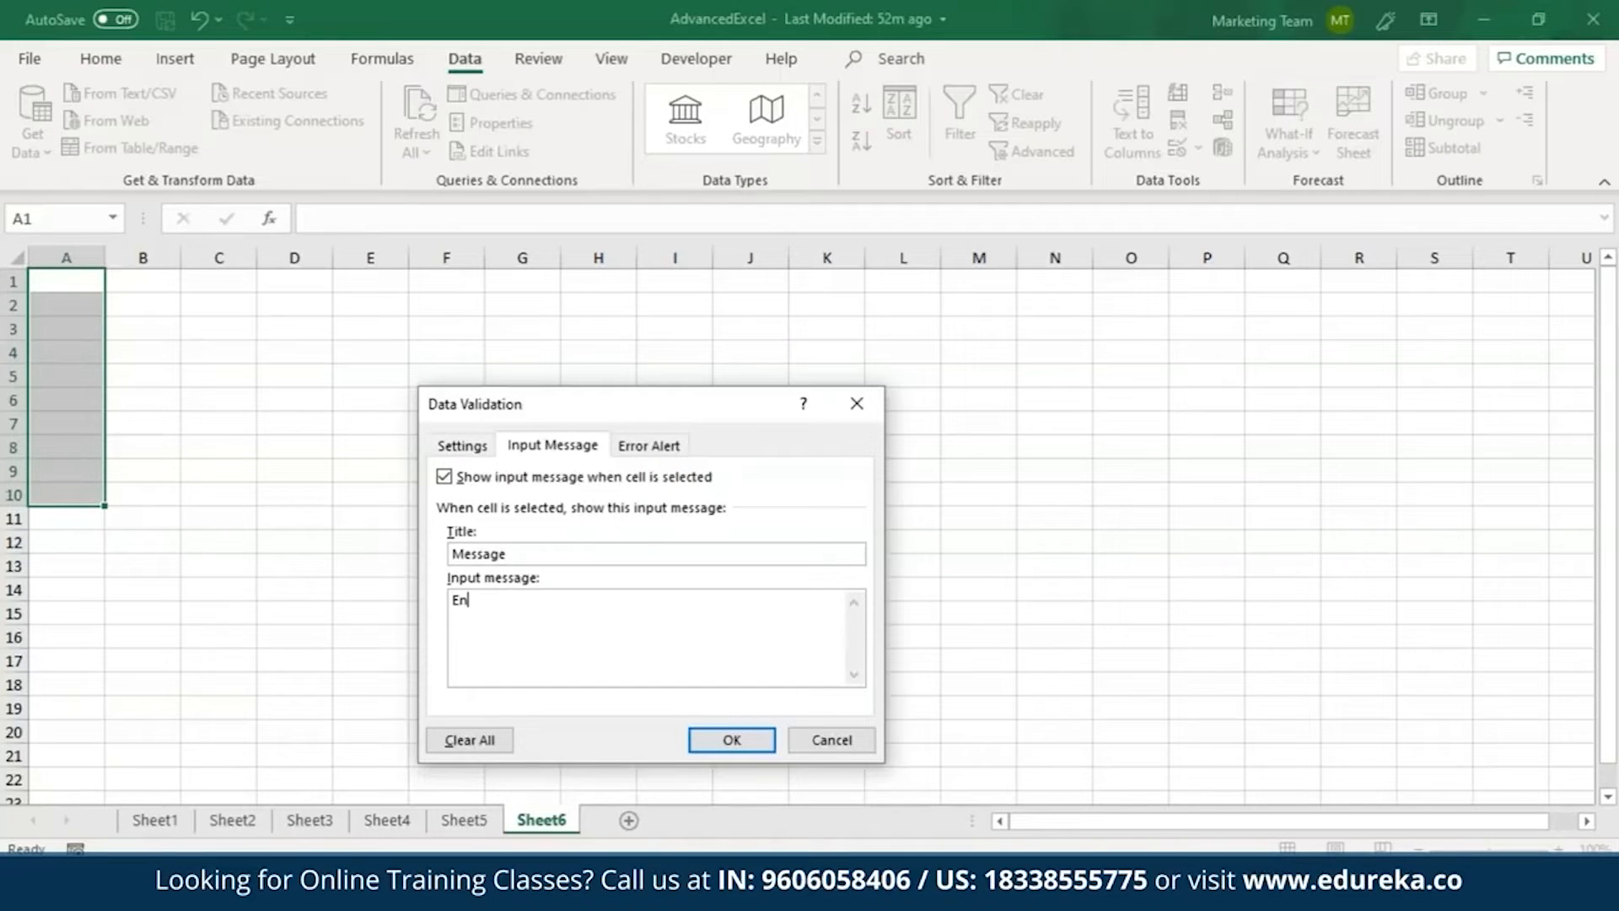
text(ter whole number grete than 1)
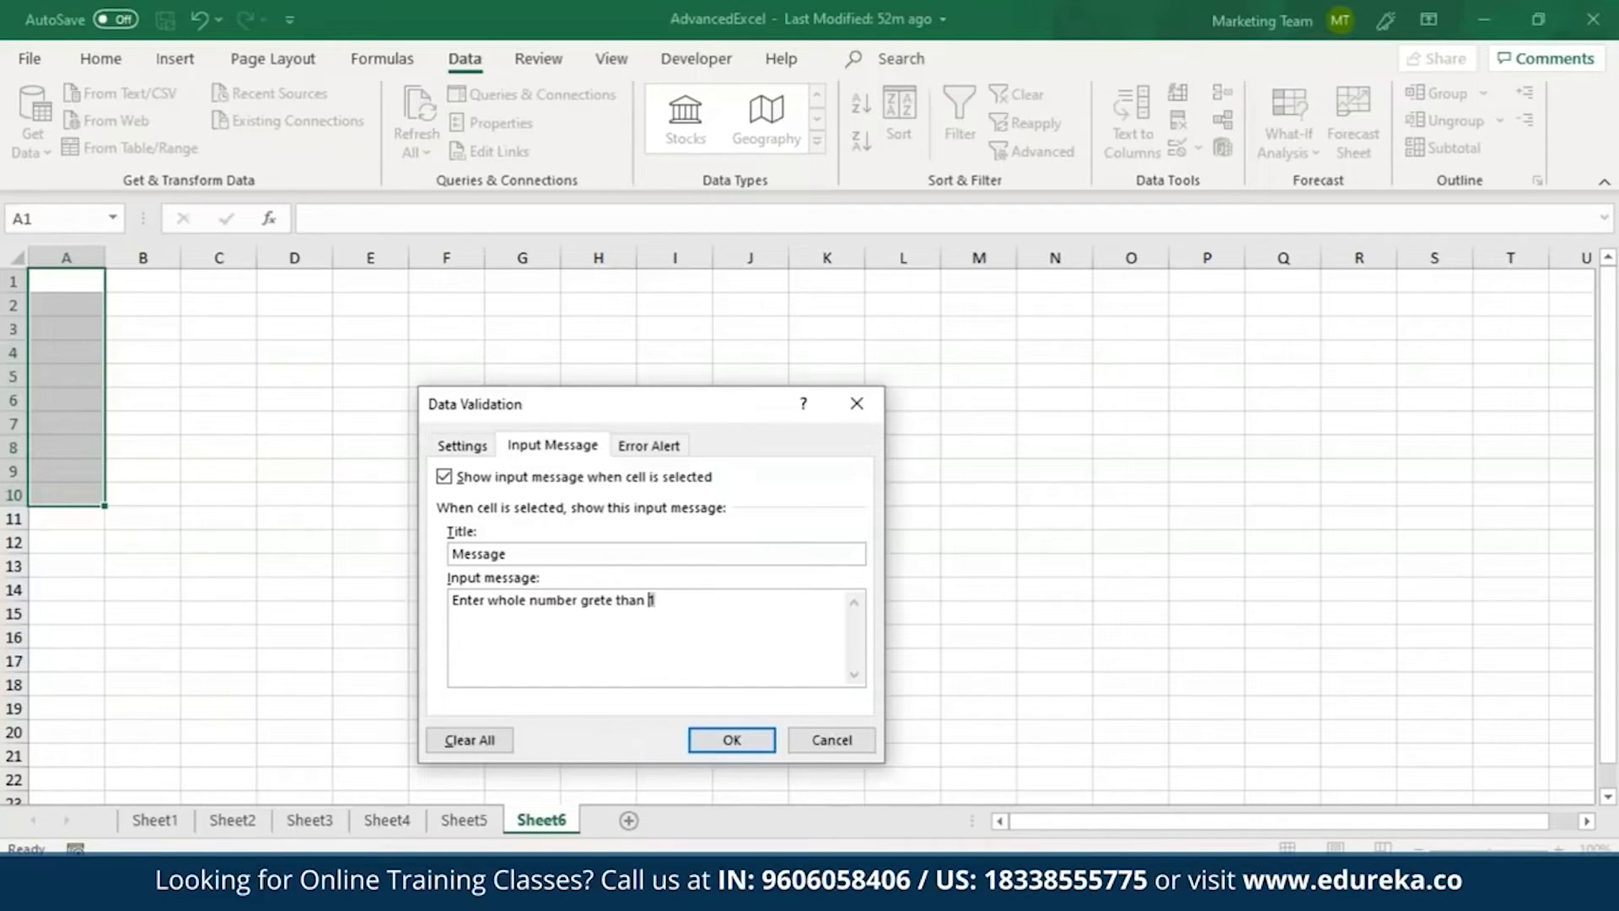
Reuse the input message text for an error alert titled "Caution!" reading "Please enter whole number grete than 1", and apply the validation.
drag(652, 600, 451, 600)
key(ctrl+c)
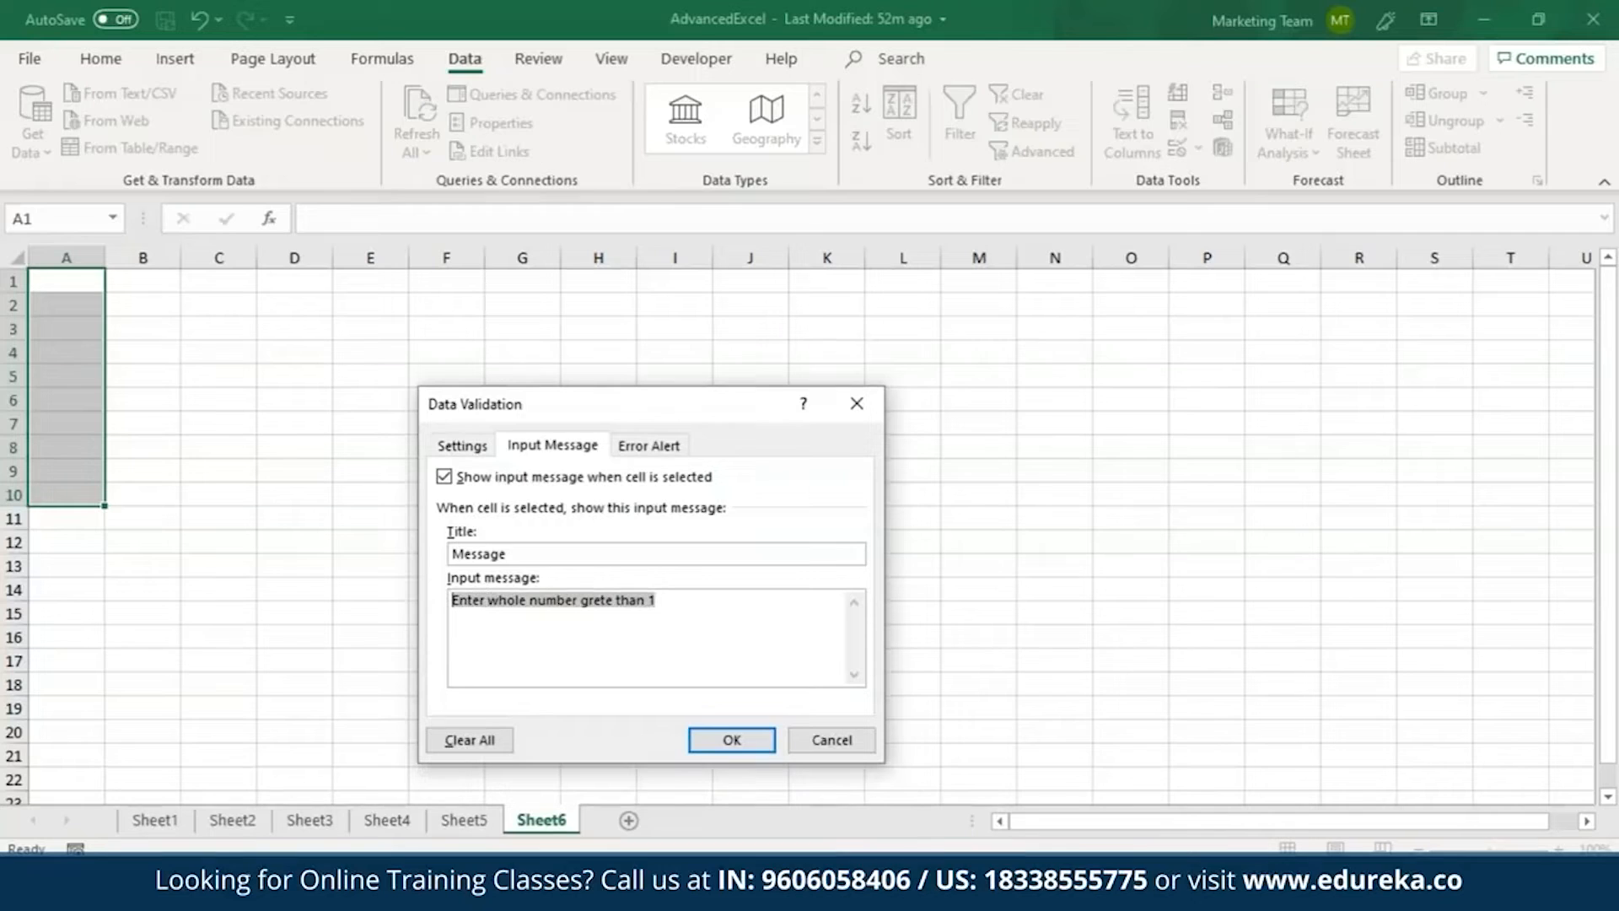
click(661, 444)
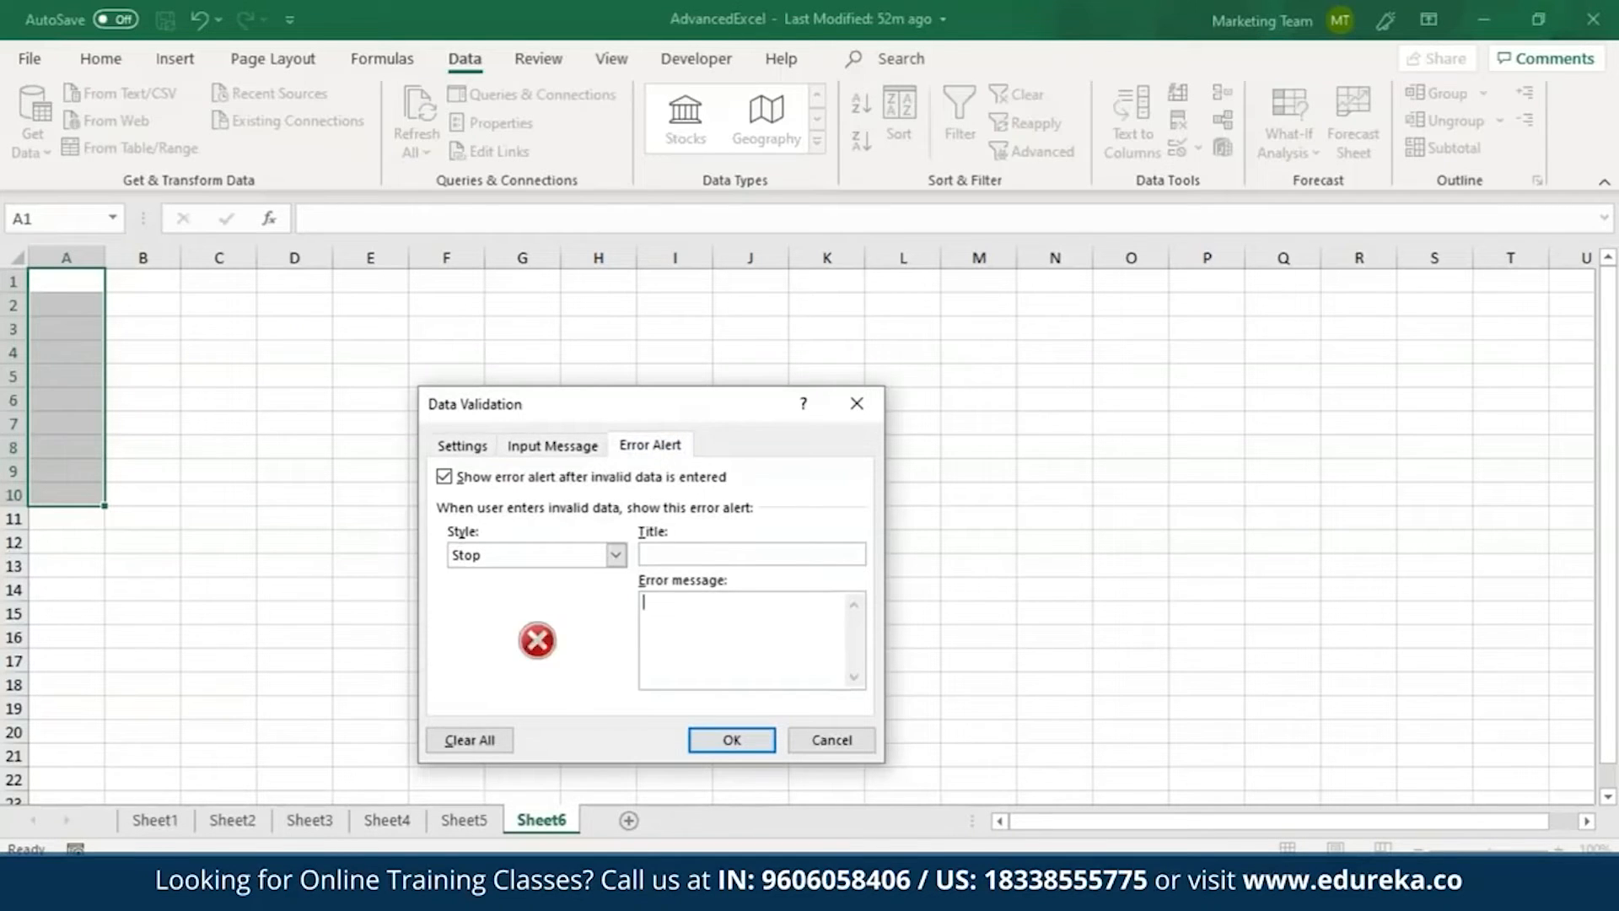
key(ctrl+v)
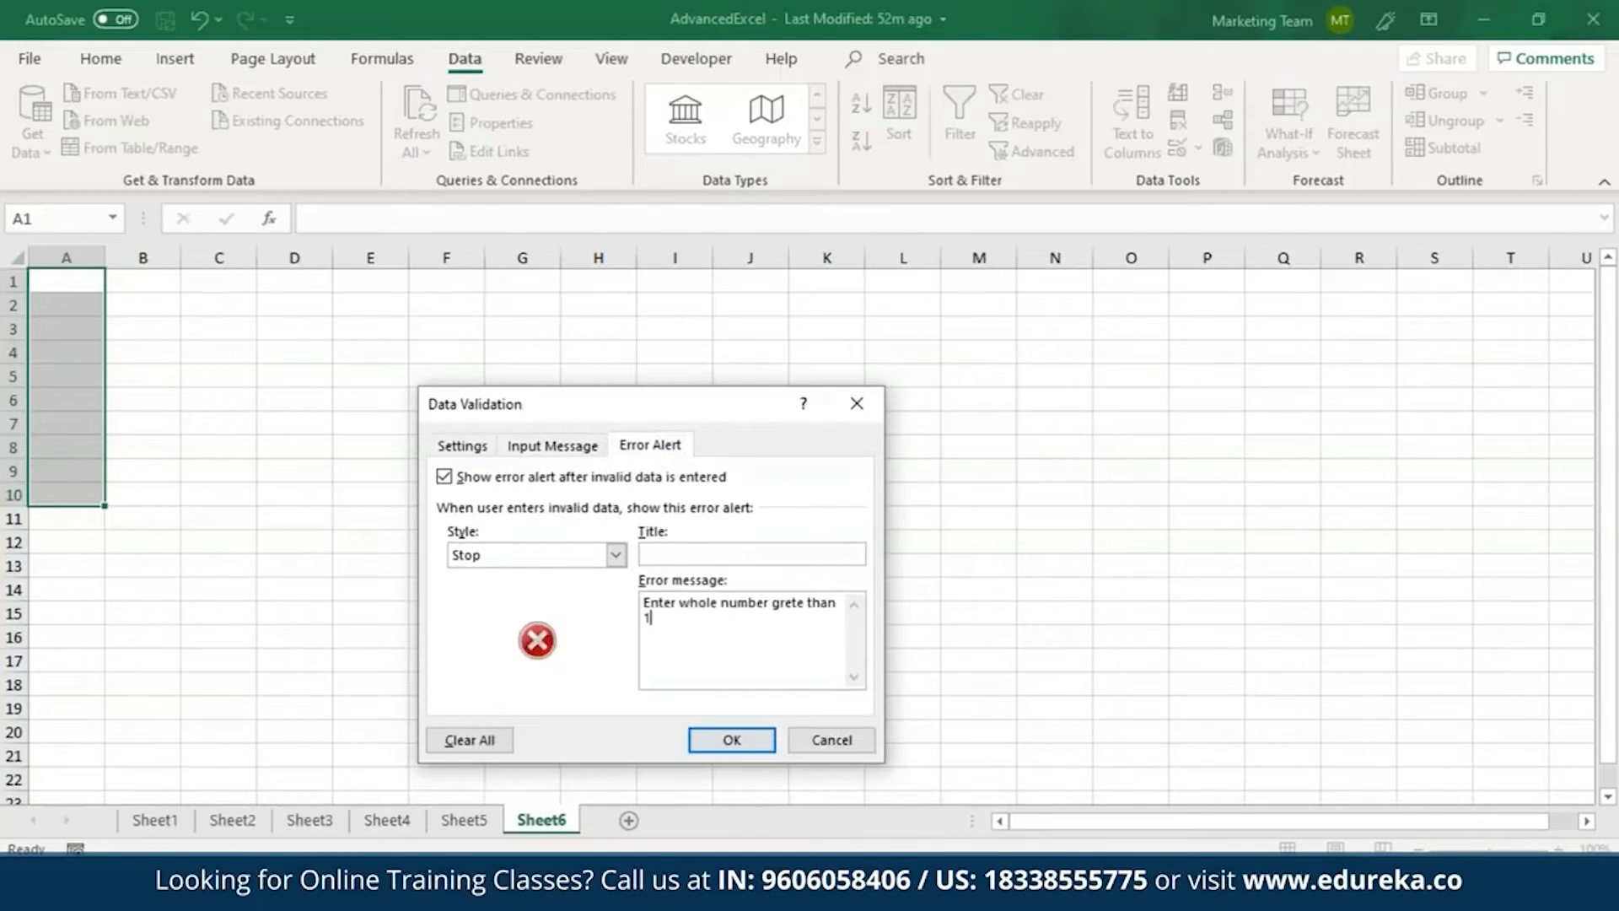
click(653, 601)
key(BackSpace)
text(Please e)
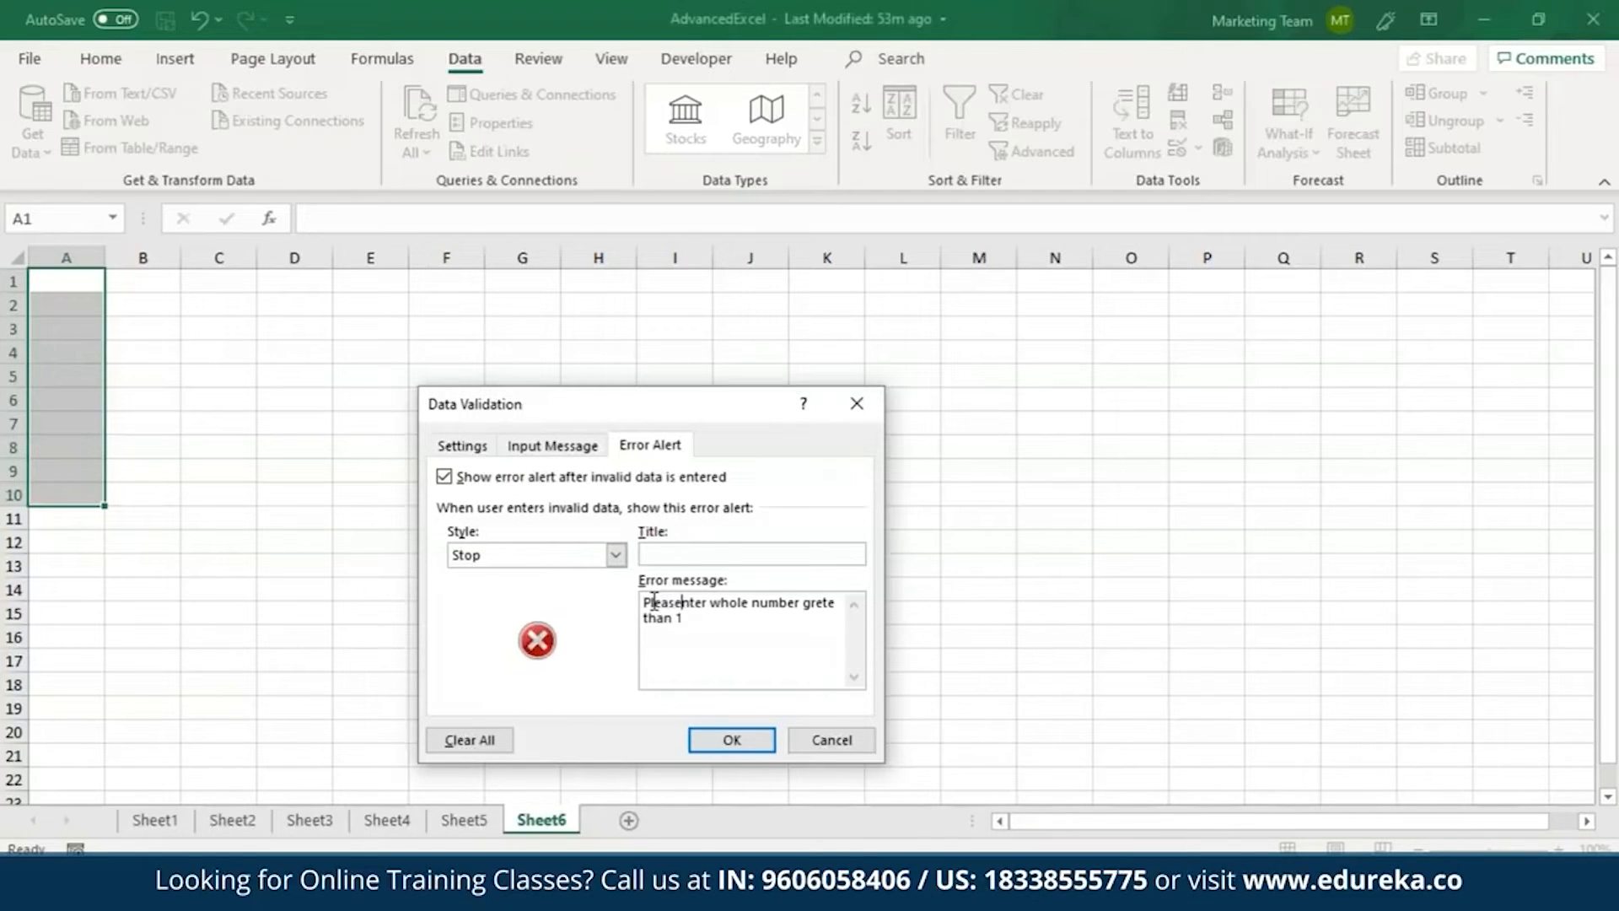
click(693, 552)
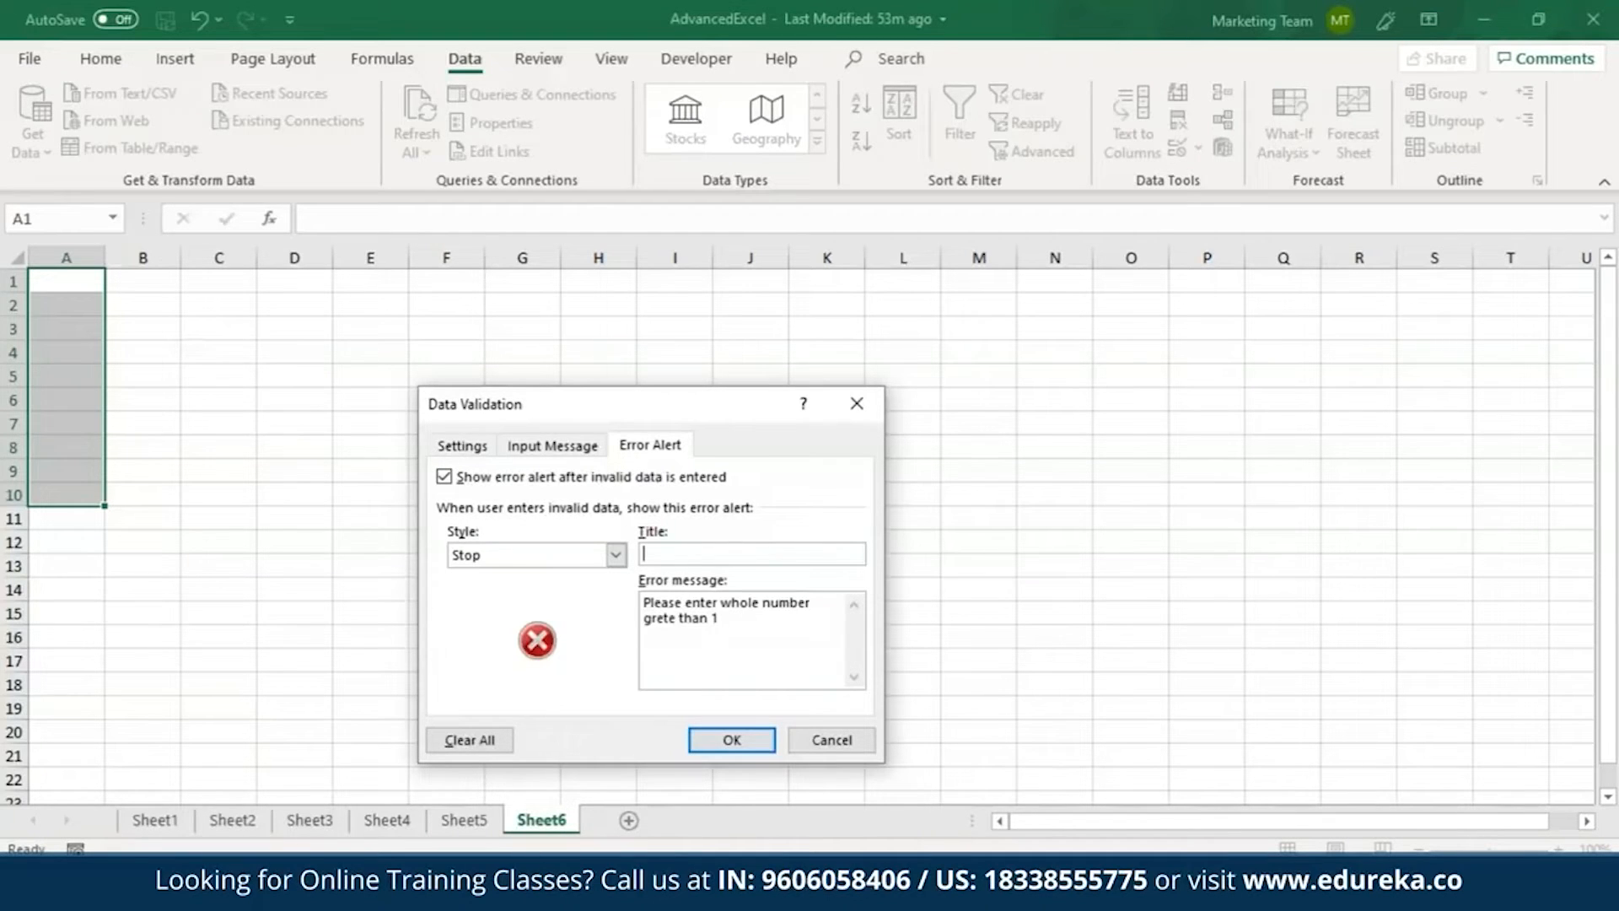
text(n!)
click(749, 753)
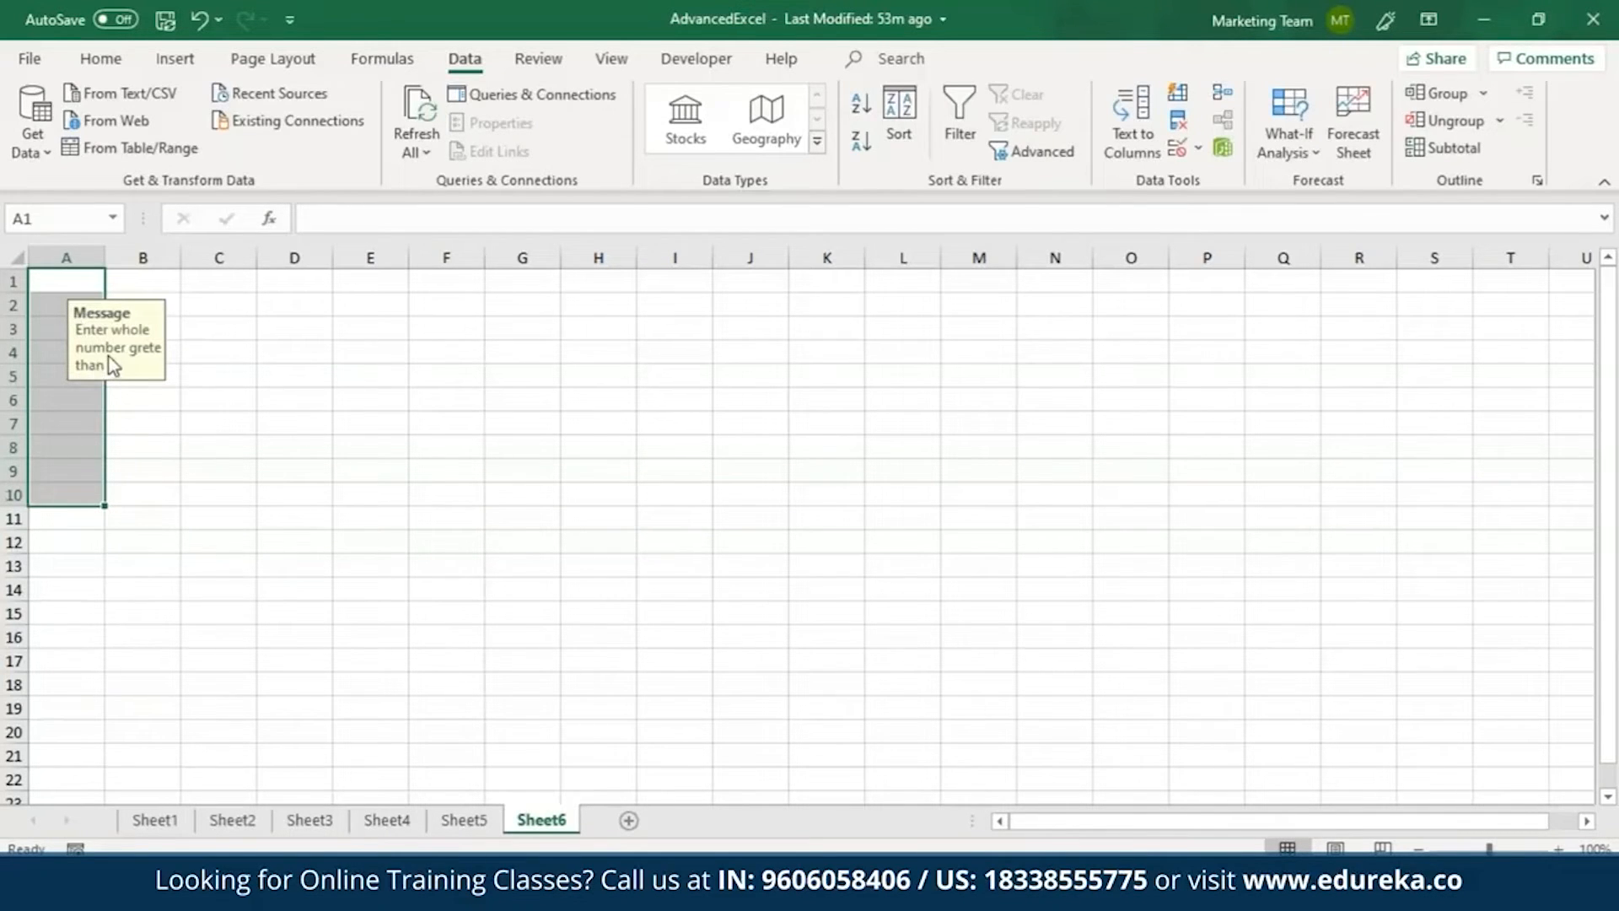
Enter 10 in cell A1 to test the validation rule with a valid number.
double_click(67, 283)
text(10)
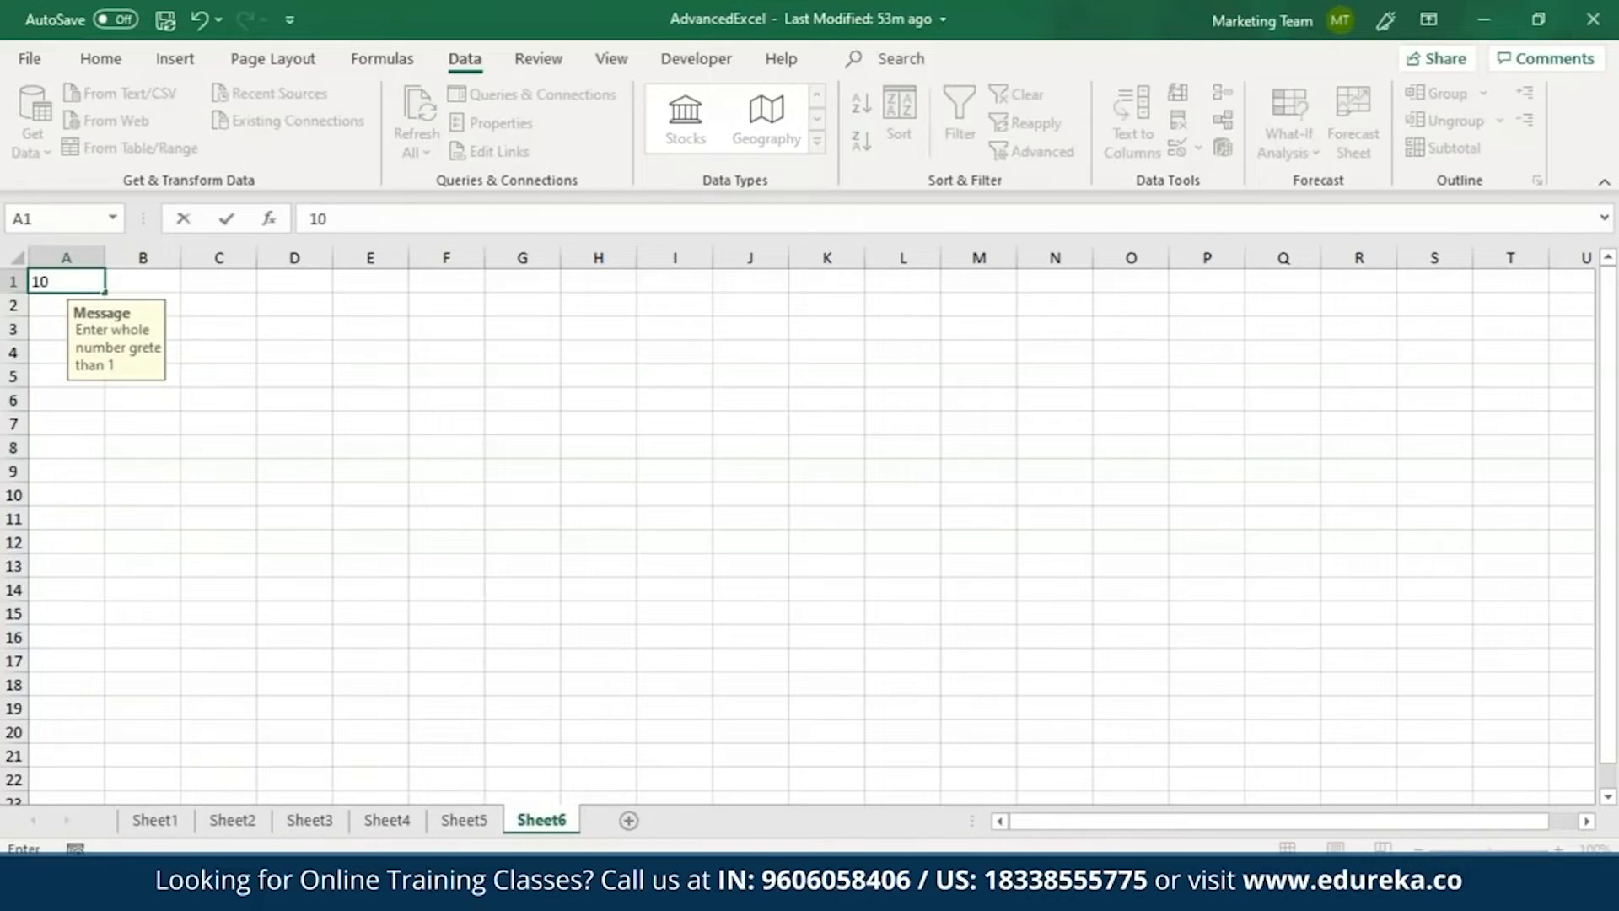
key(Return)
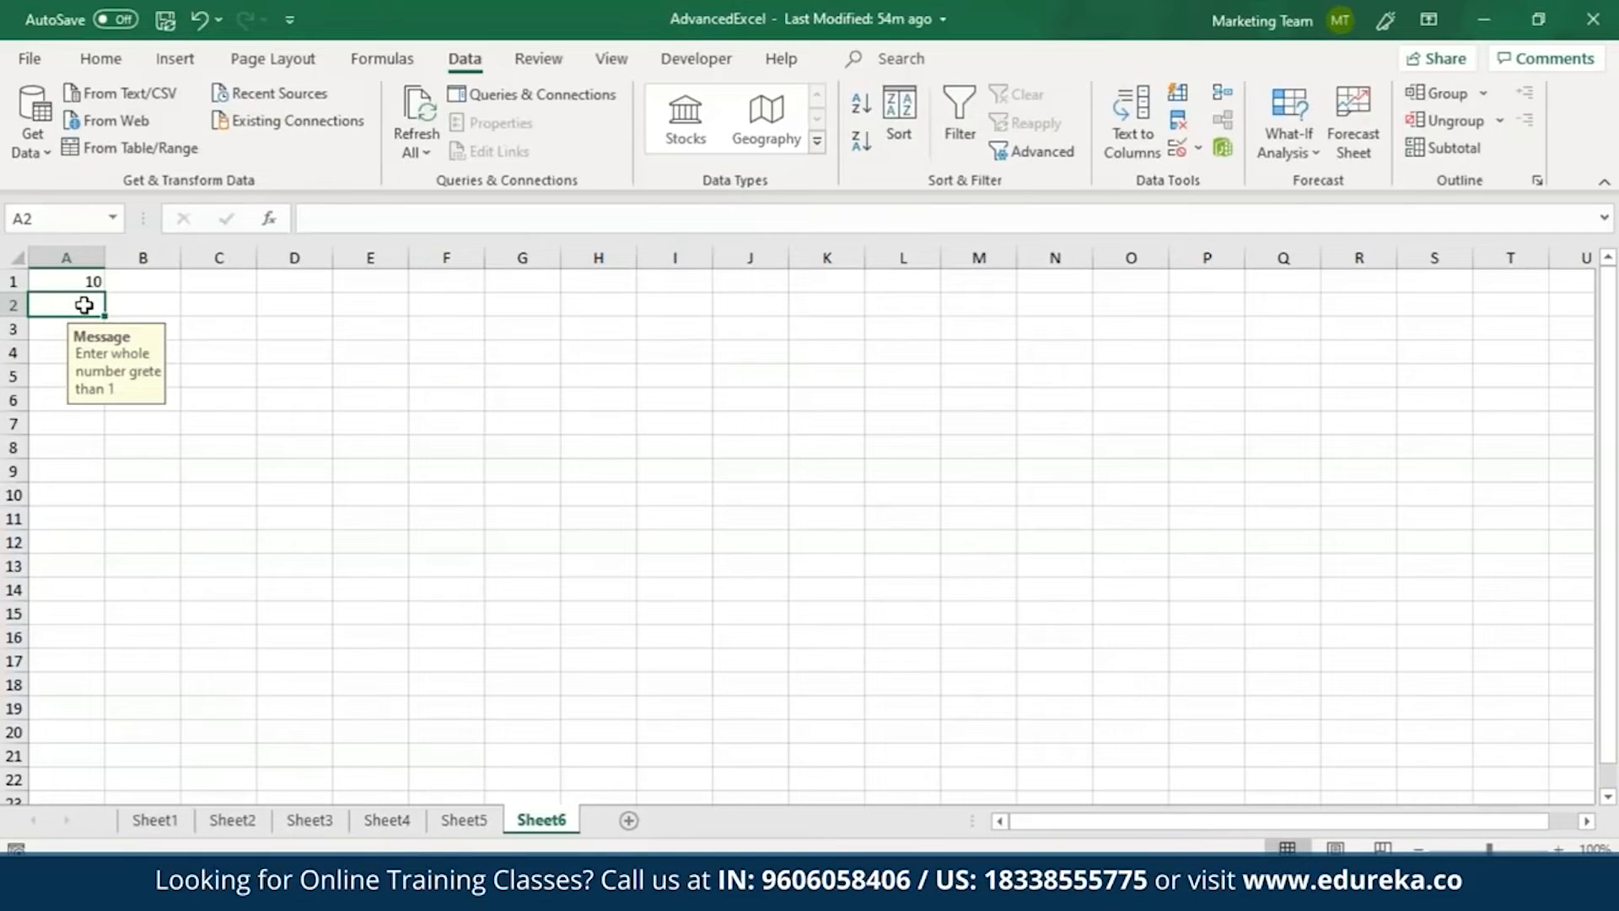
Try to enter the decimal 2.1 in cell A2 to test the validation rule, and cancel the entry.
double_click(84, 305)
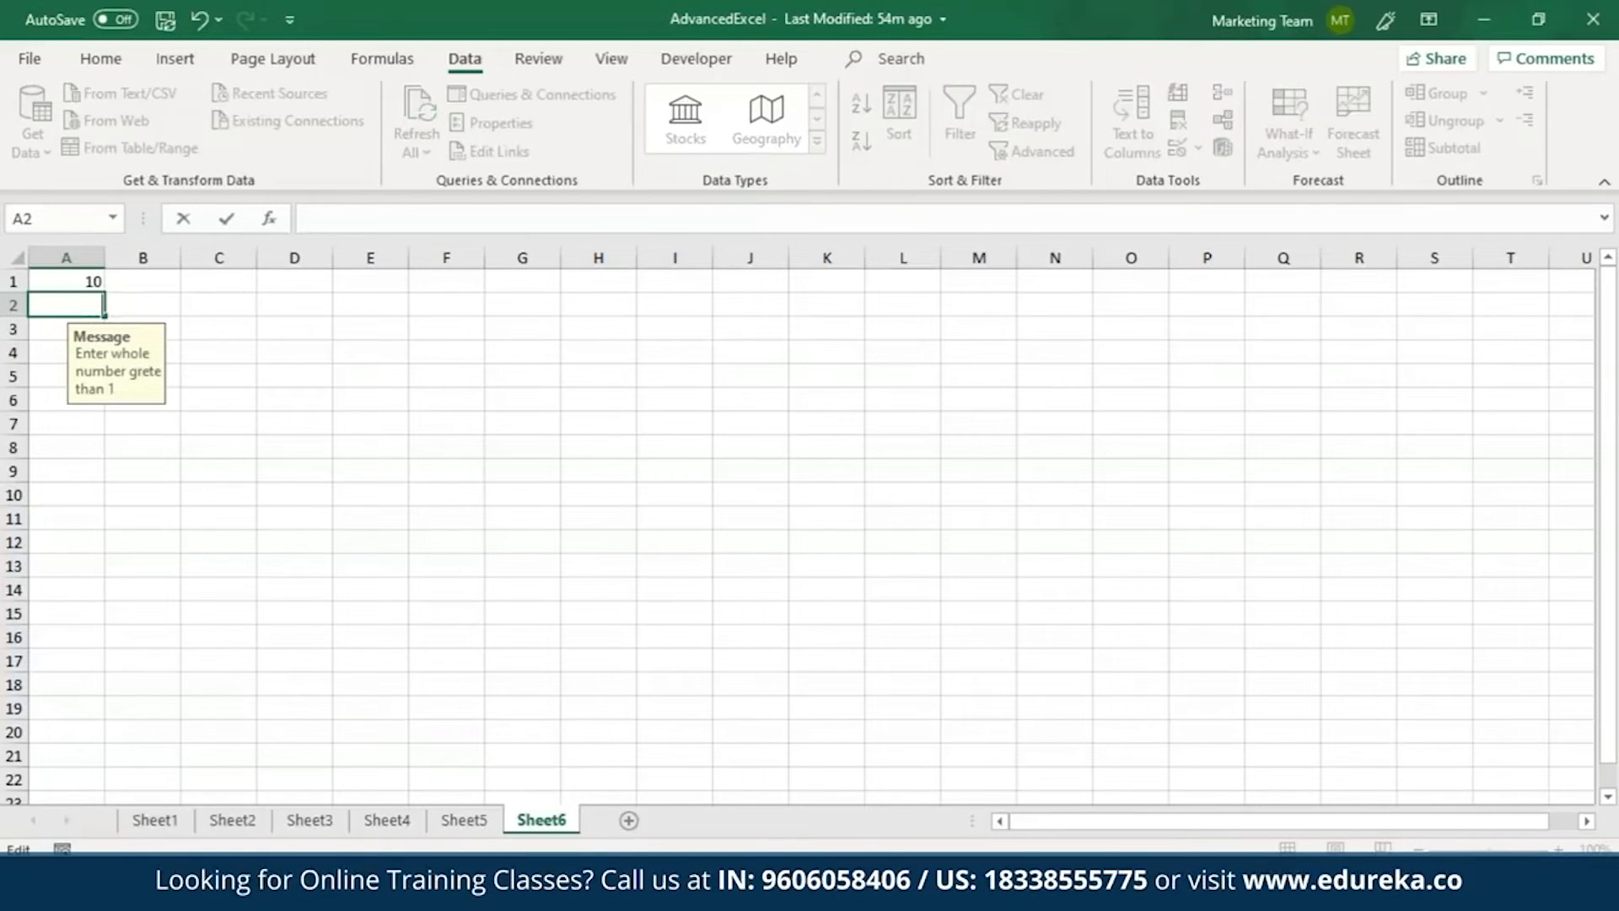
text(2.1)
key(Return)
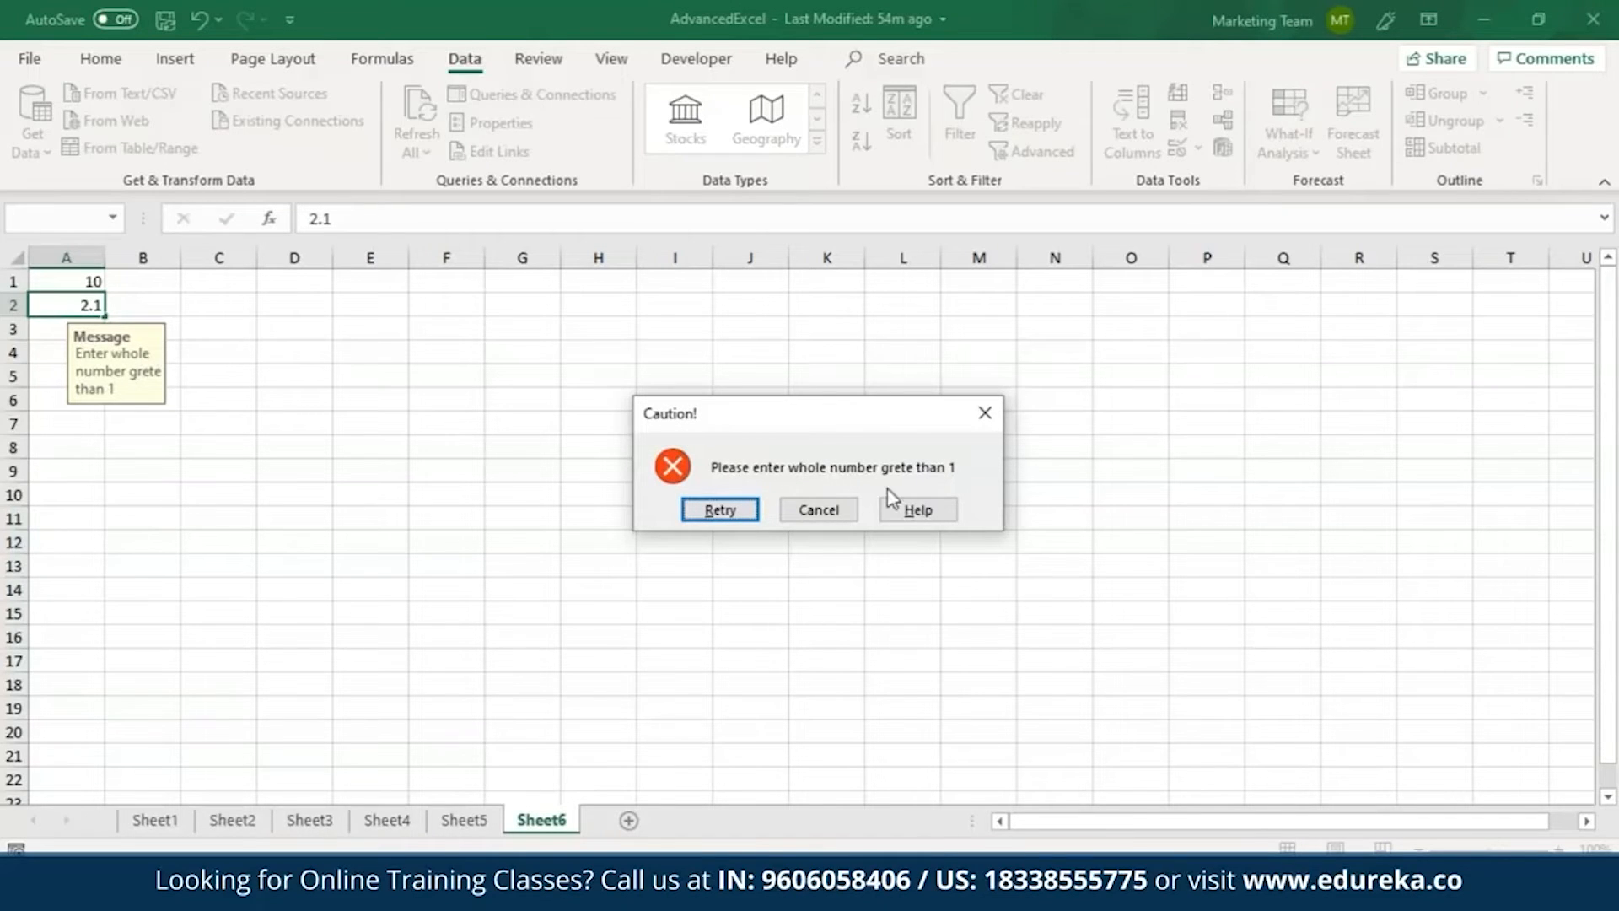
click(818, 510)
key(BackSpace)
key(BackSpace)
key(BackSpace)
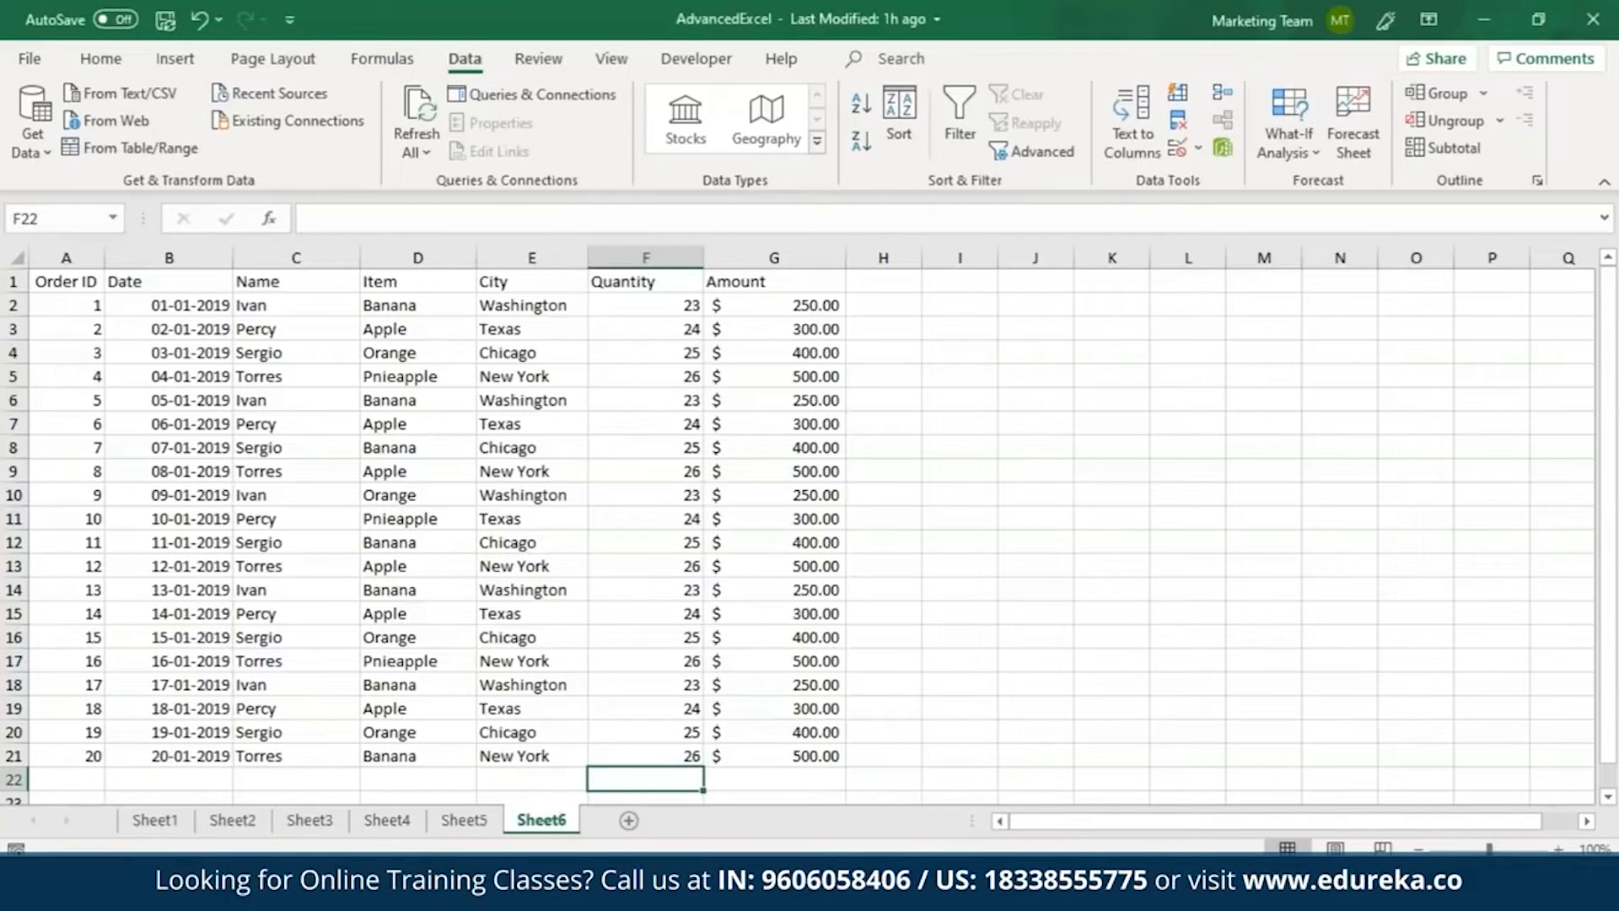
Add a filter to the City column and show only the Washington rows.
click(540, 255)
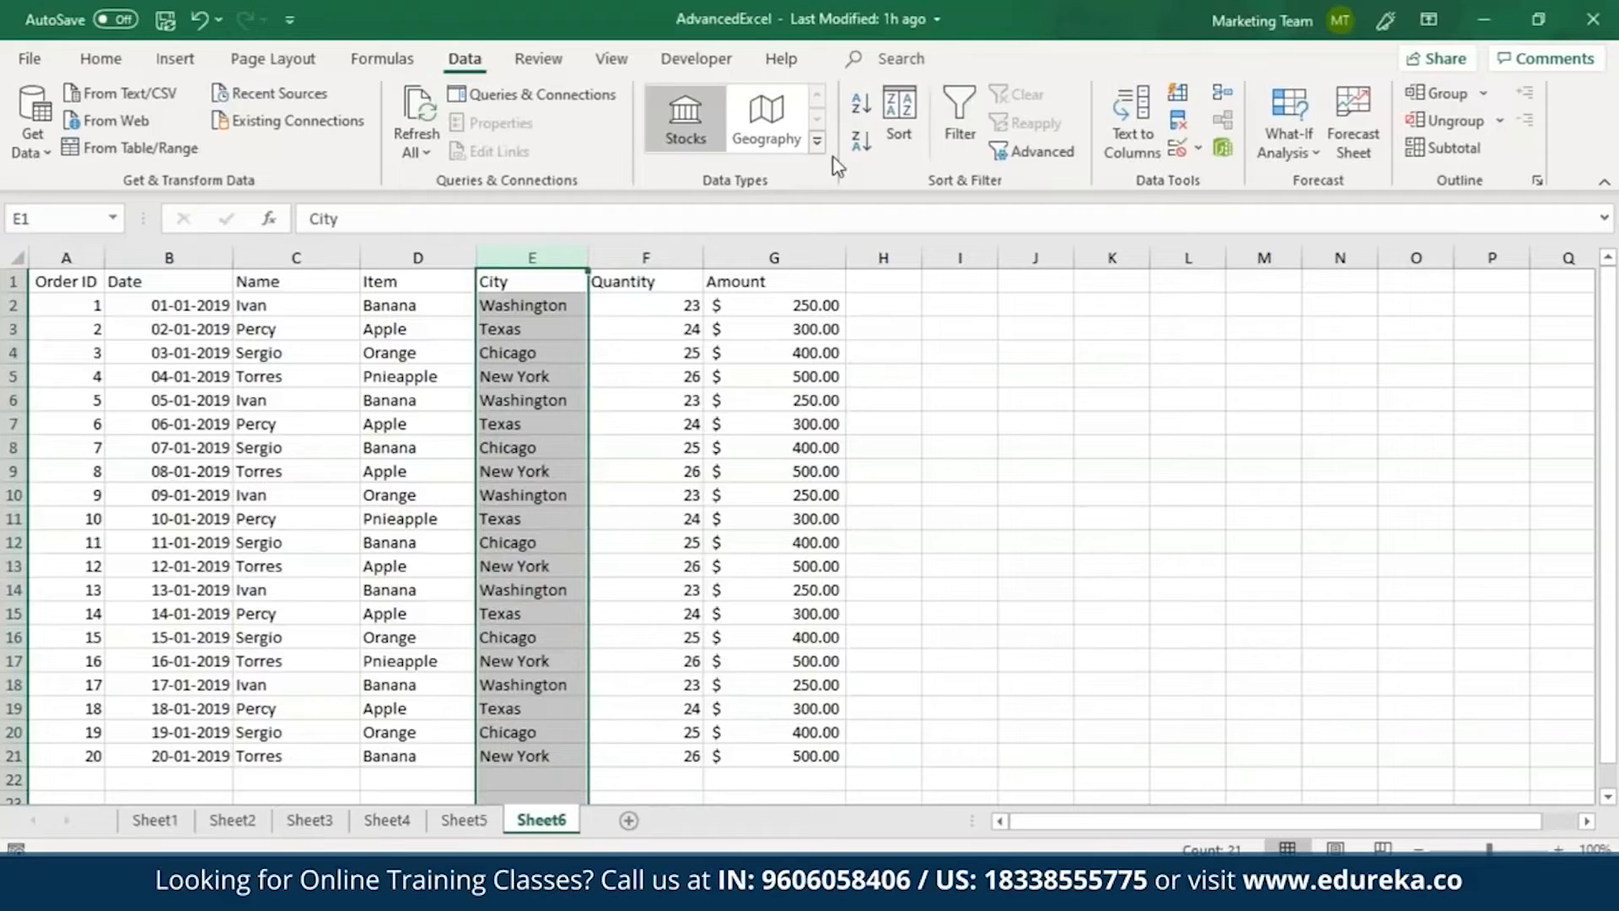
click(957, 127)
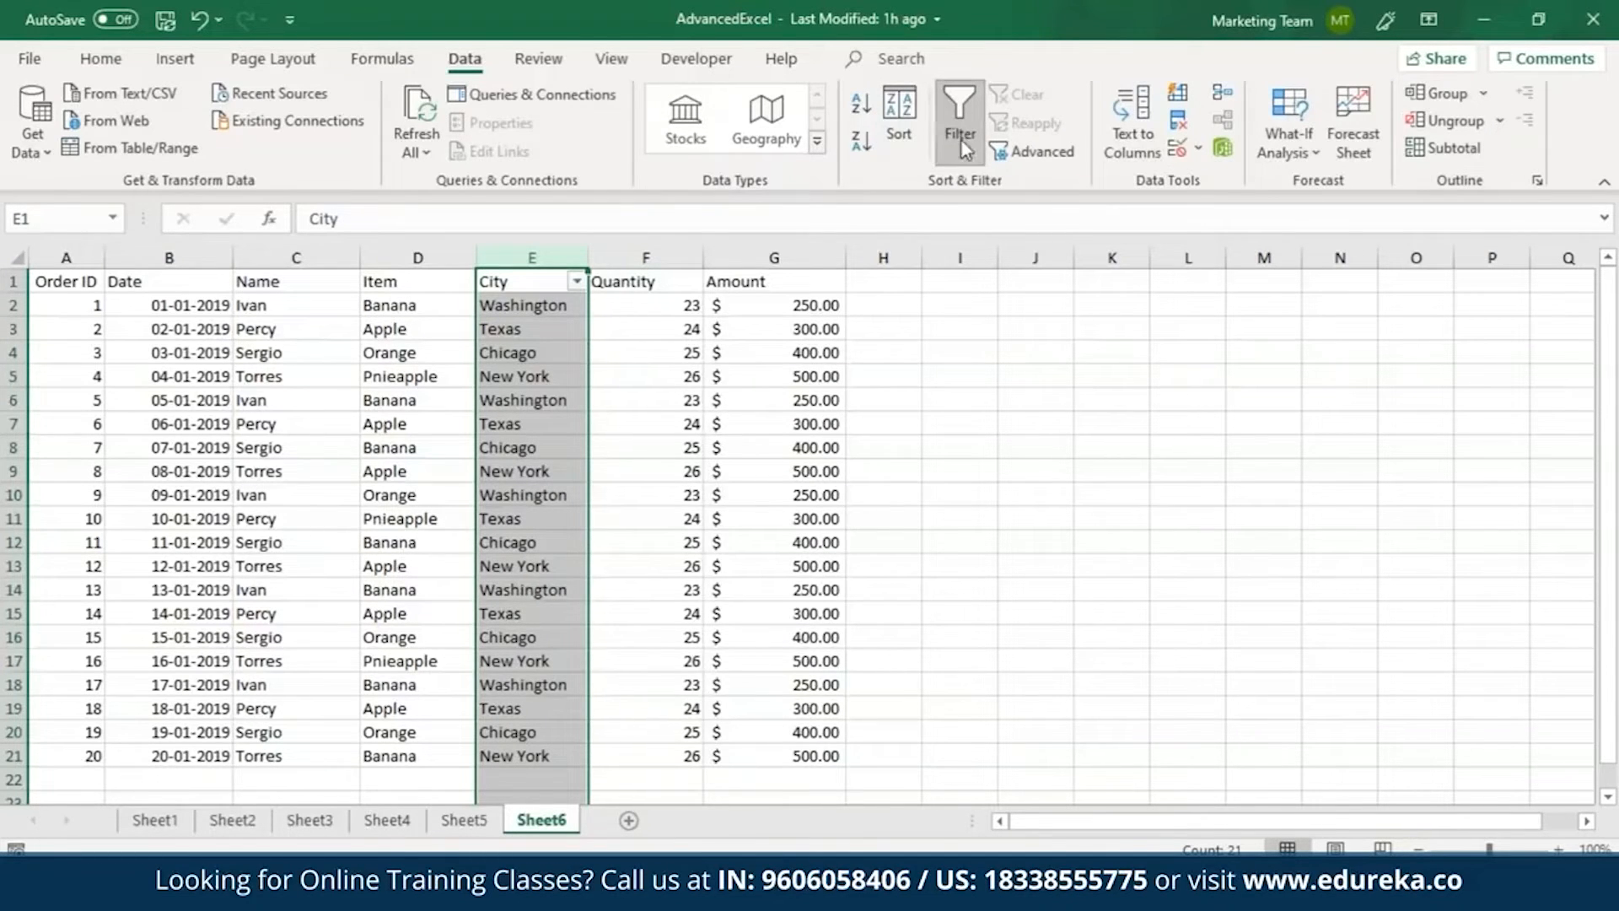
click(576, 282)
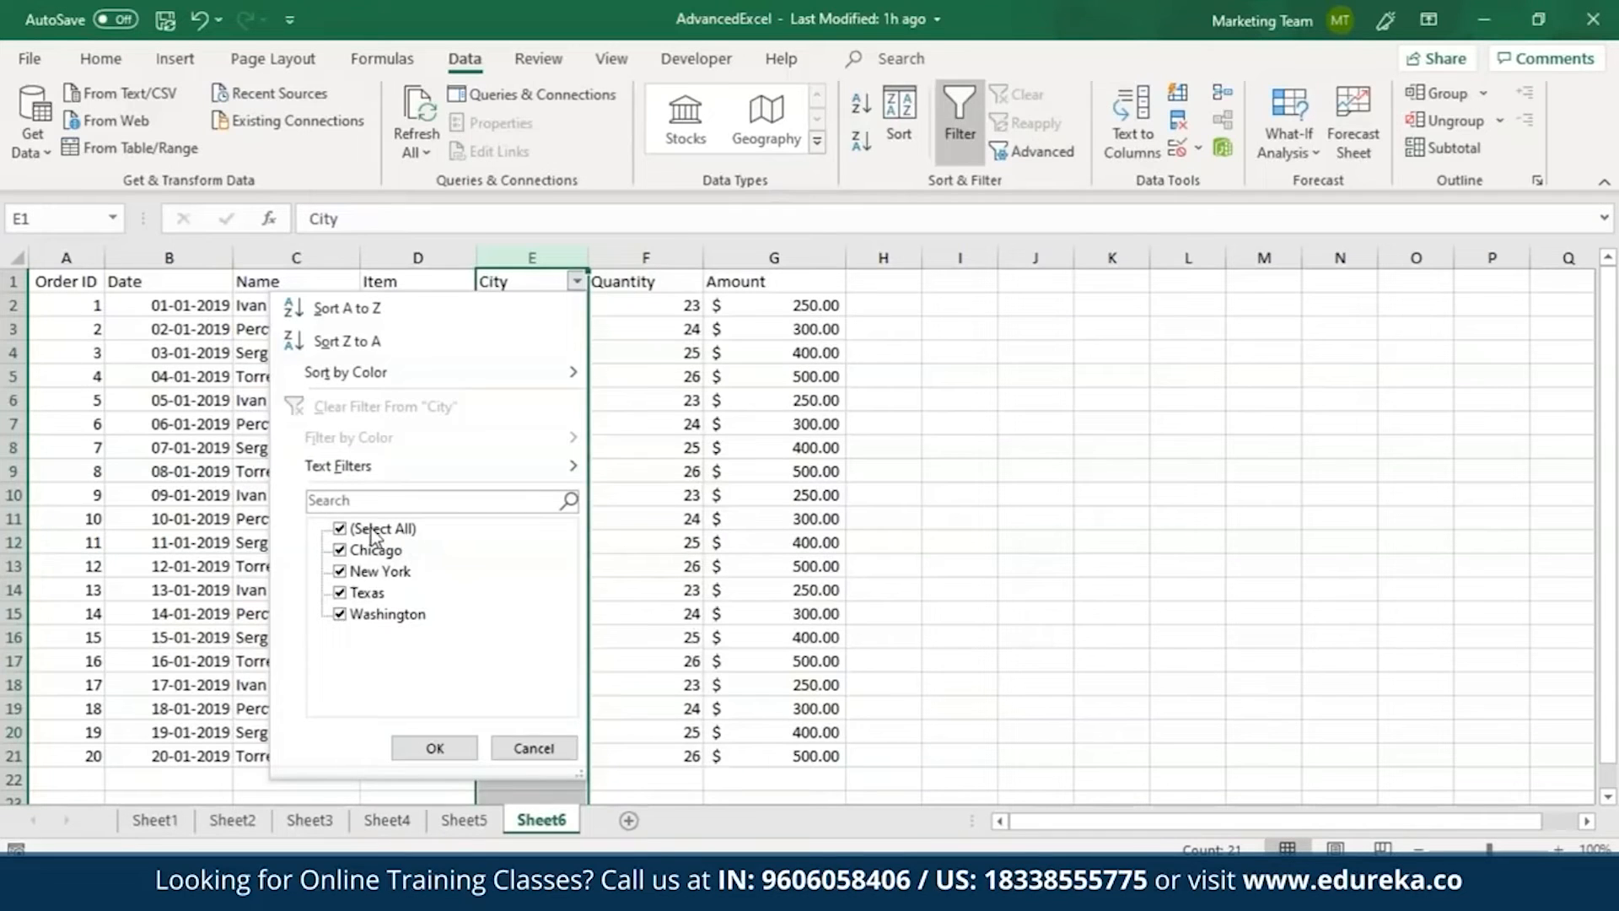
click(340, 530)
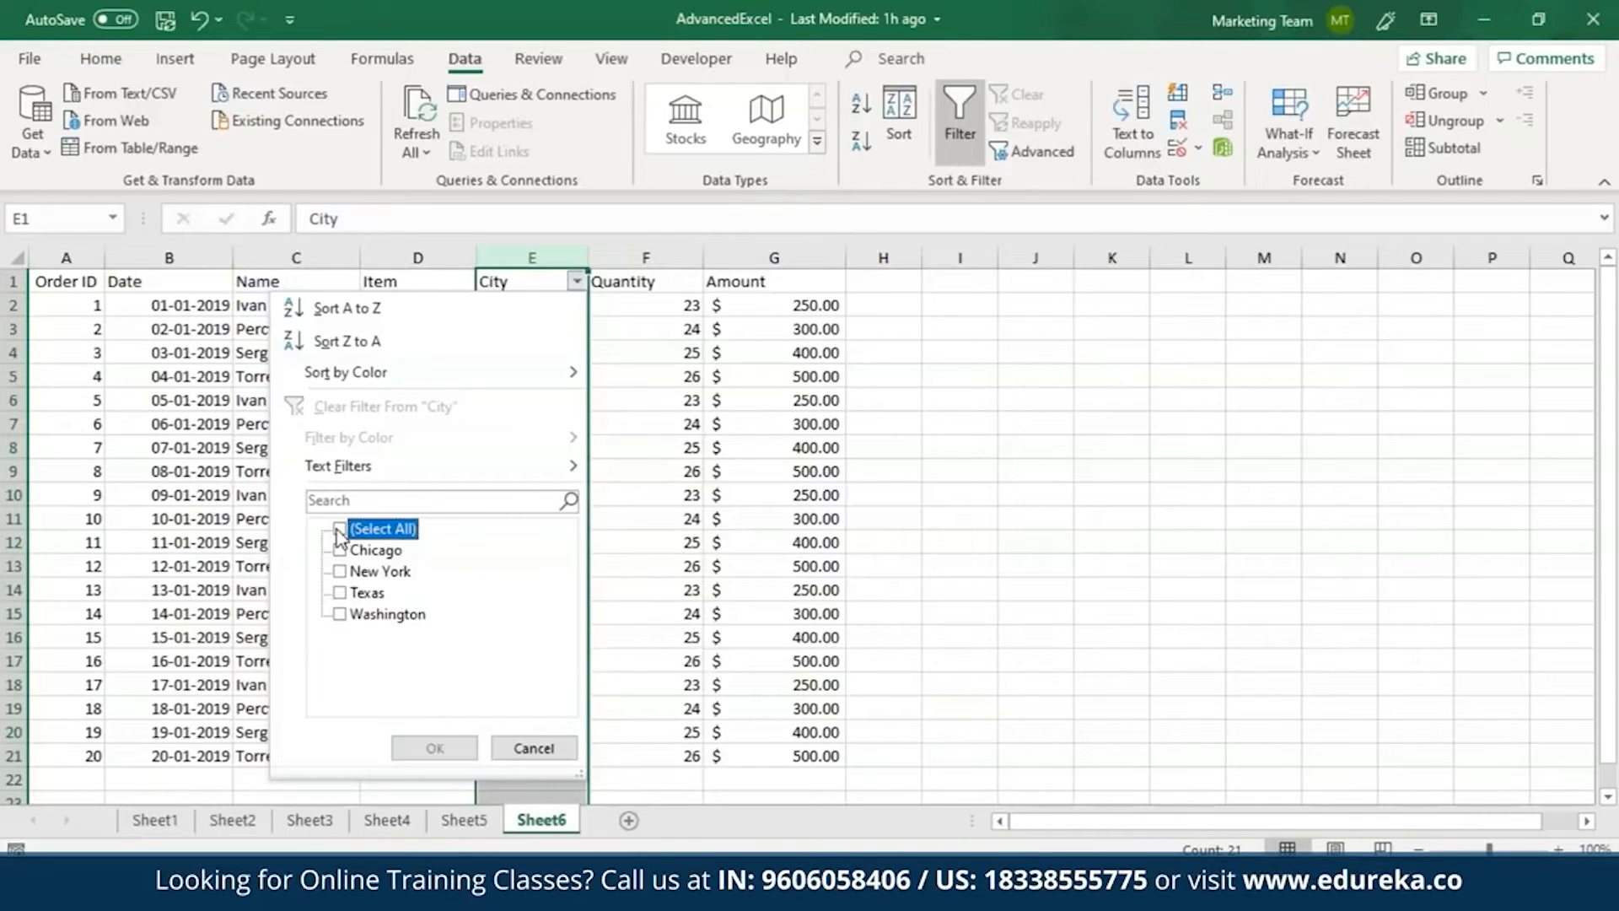
click(339, 615)
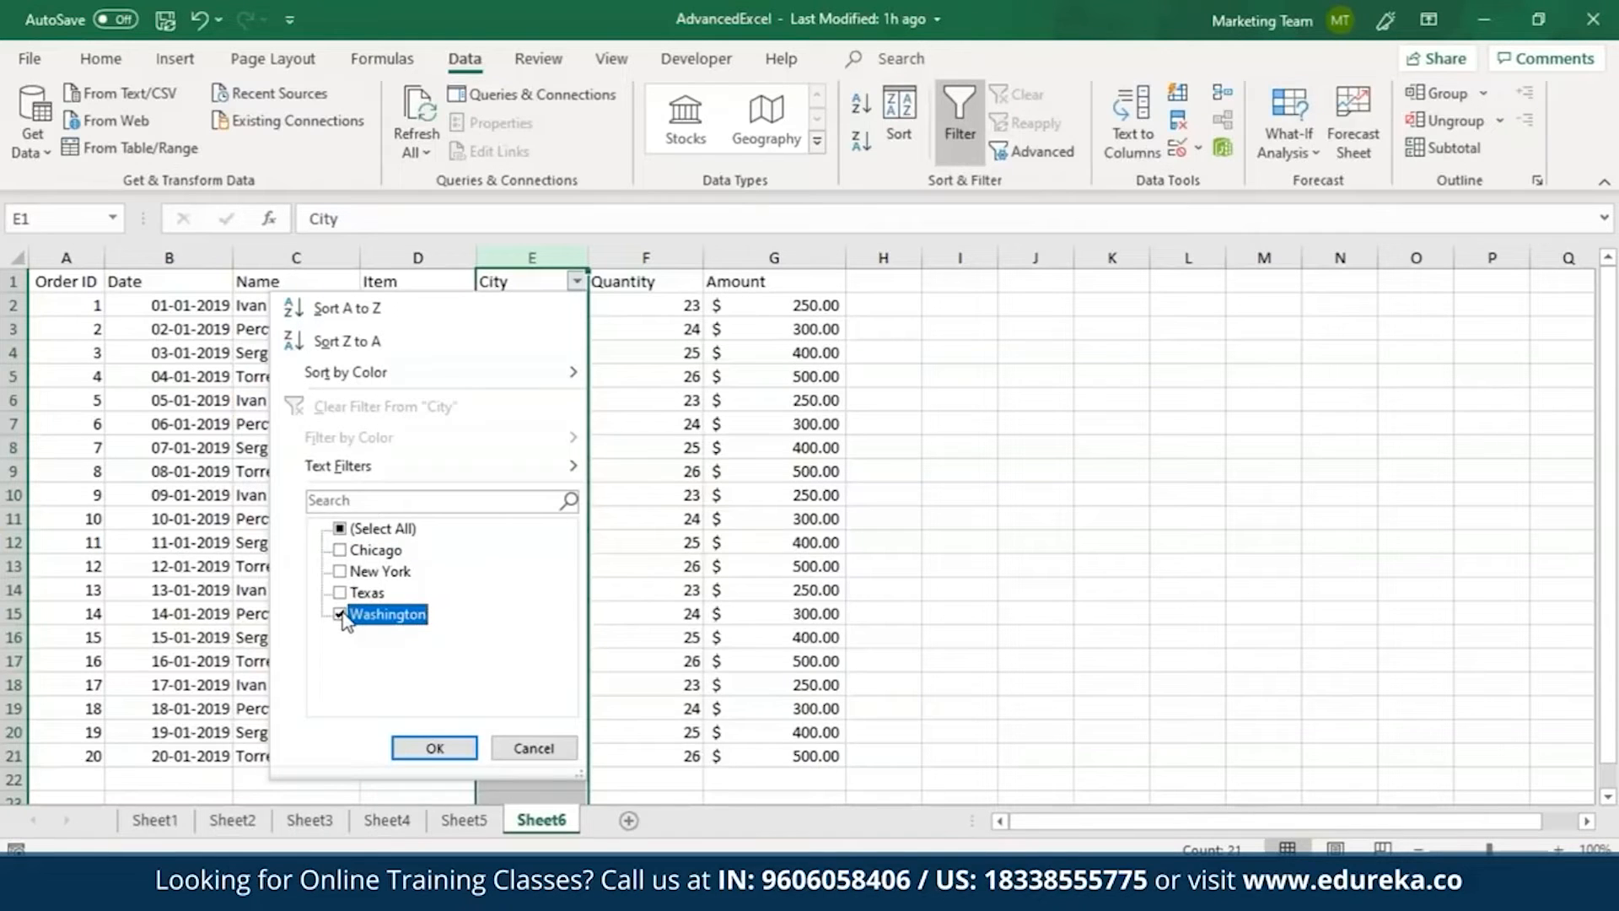
click(435, 748)
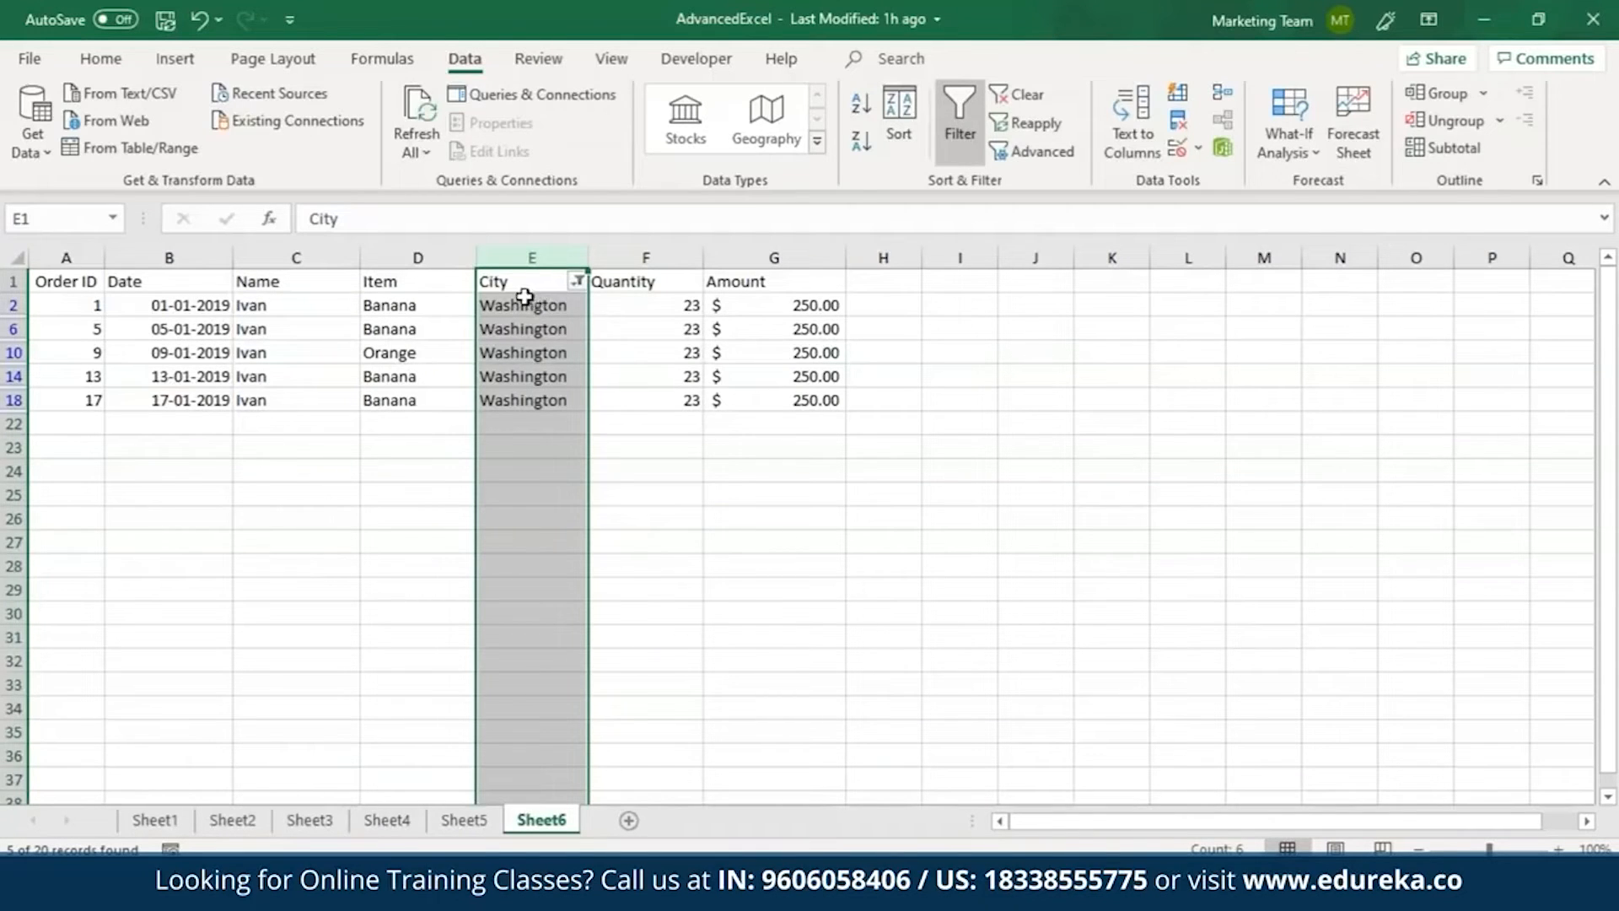
Remove the City filter and add filters to the Name, Item and City columns together.
key(ctrl+z)
drag(291, 258, 571, 275)
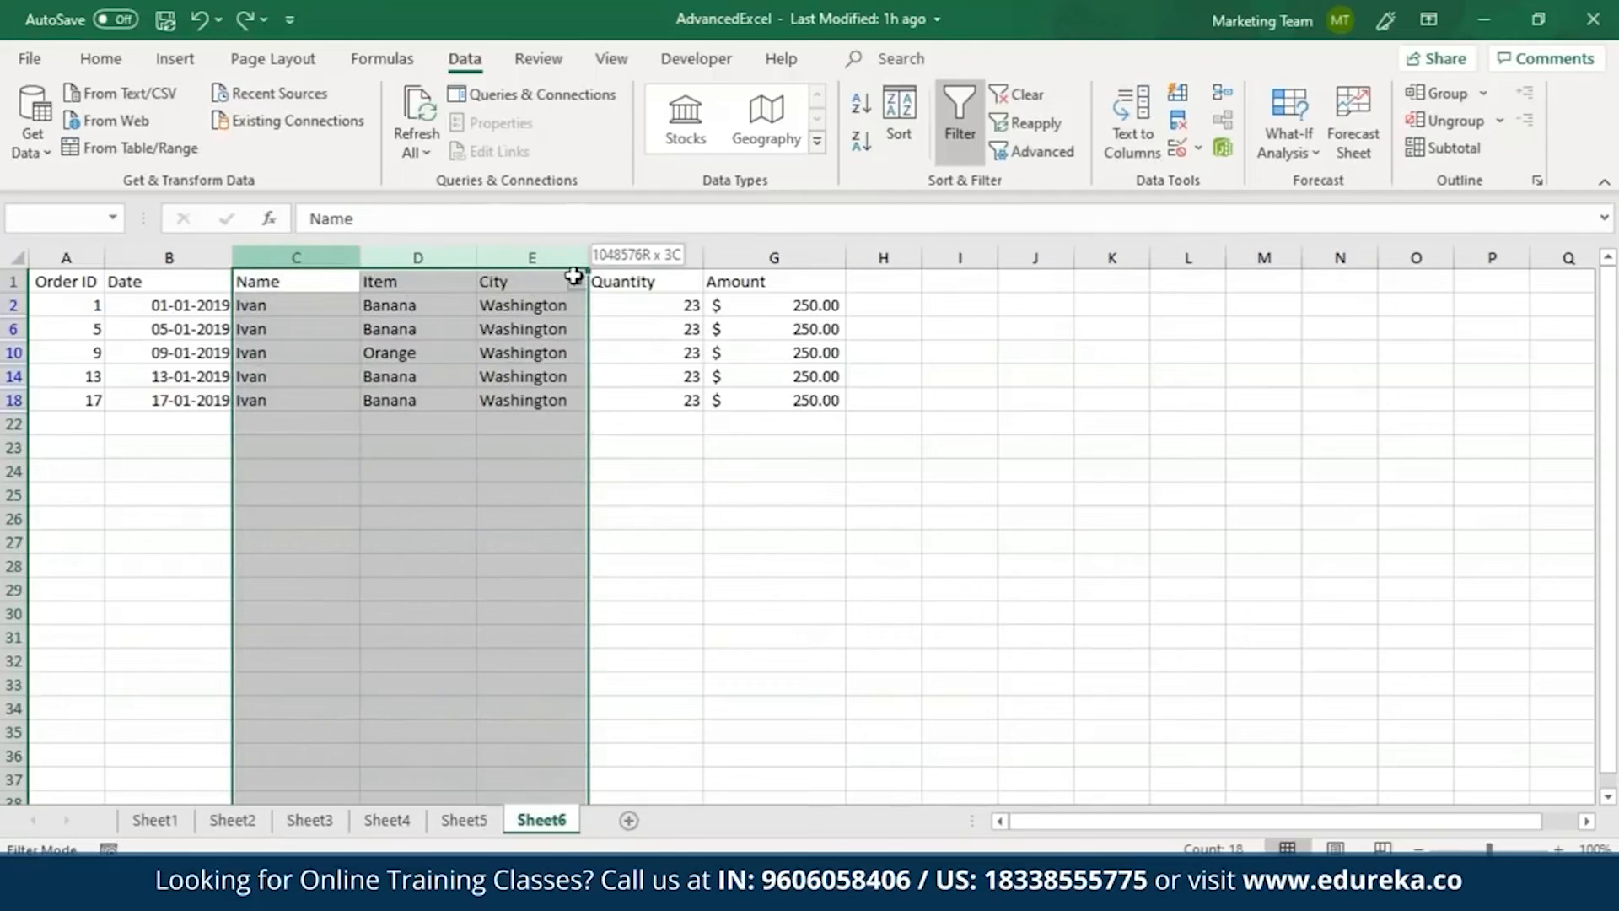
click(950, 113)
click(949, 113)
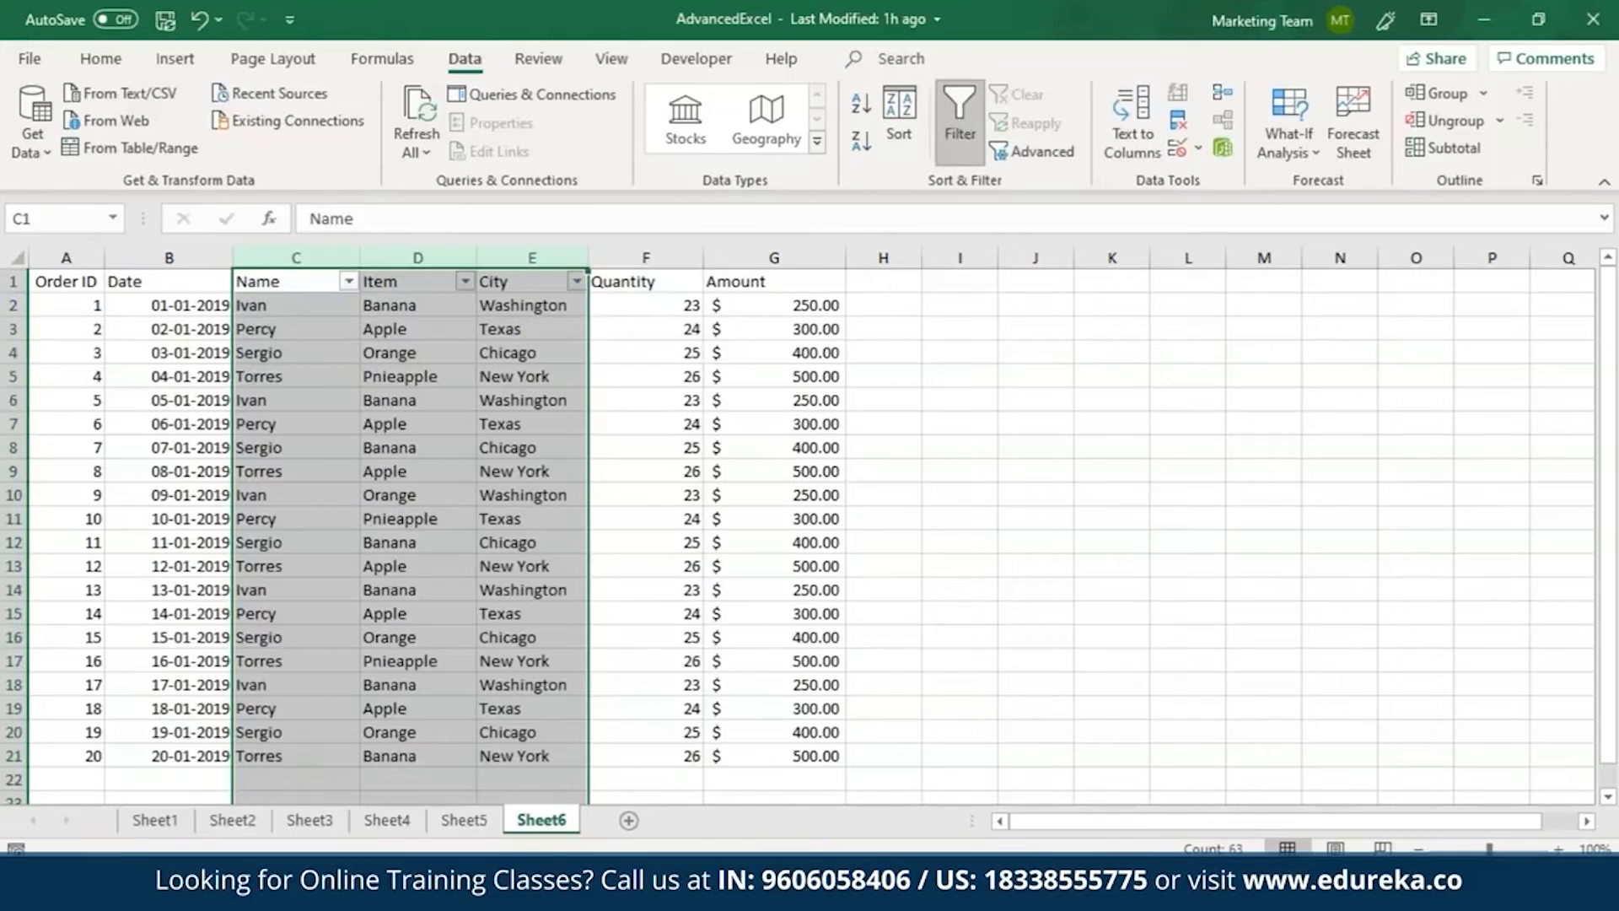
Filter the City column to show only New York.
click(576, 281)
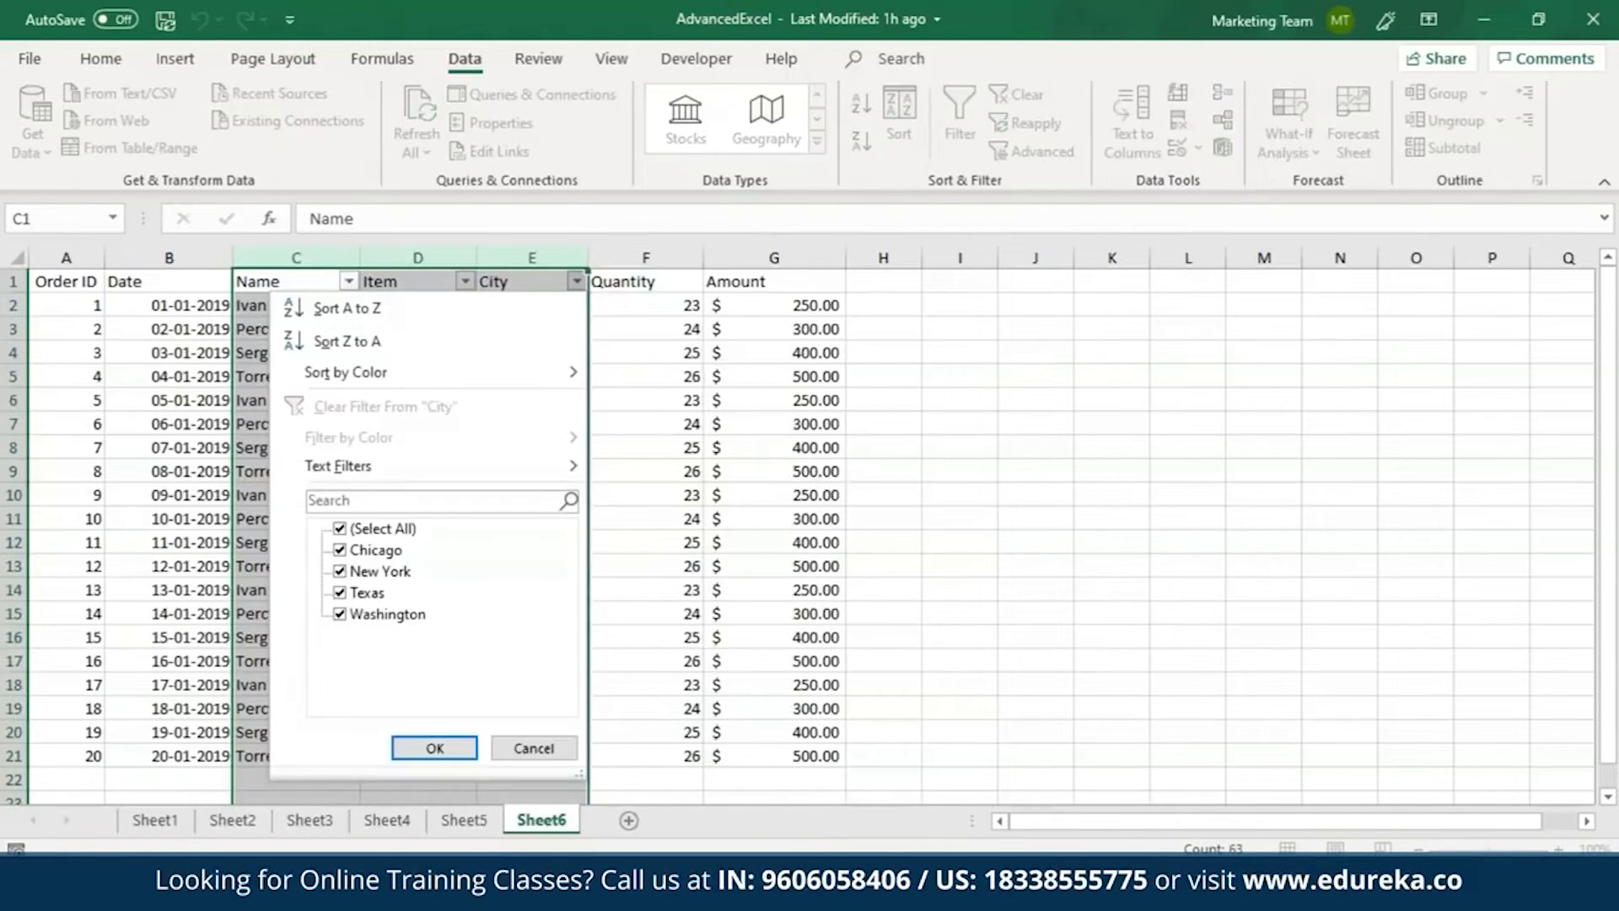
click(365, 529)
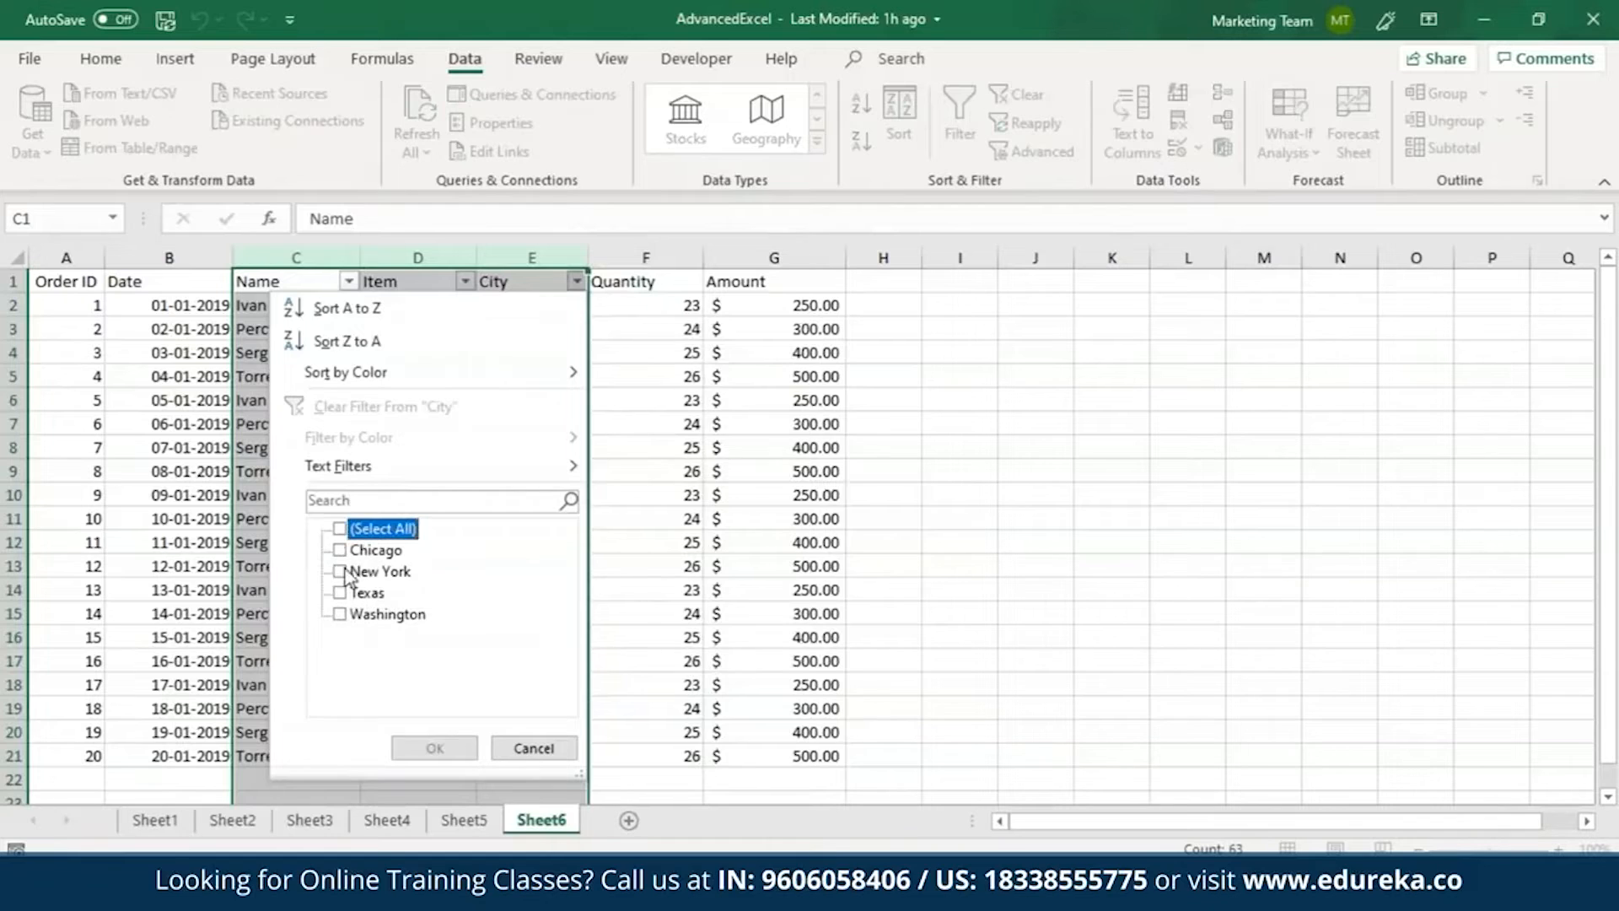
click(340, 572)
click(436, 747)
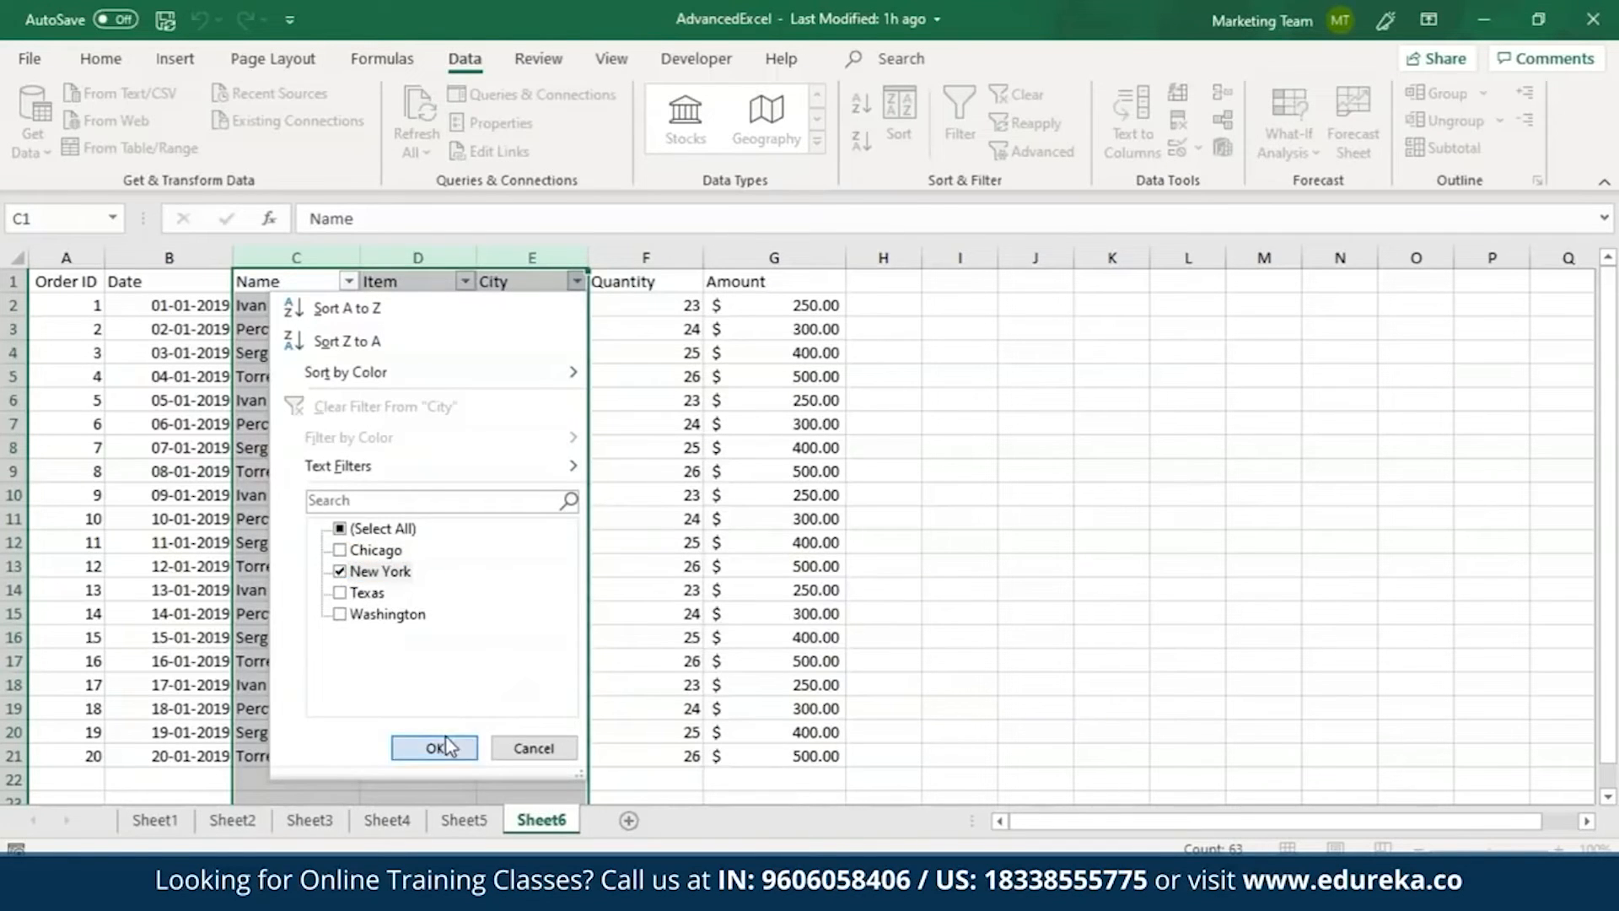
Narrow the filtered rows further by showing only Apple in the Item column.
click(464, 281)
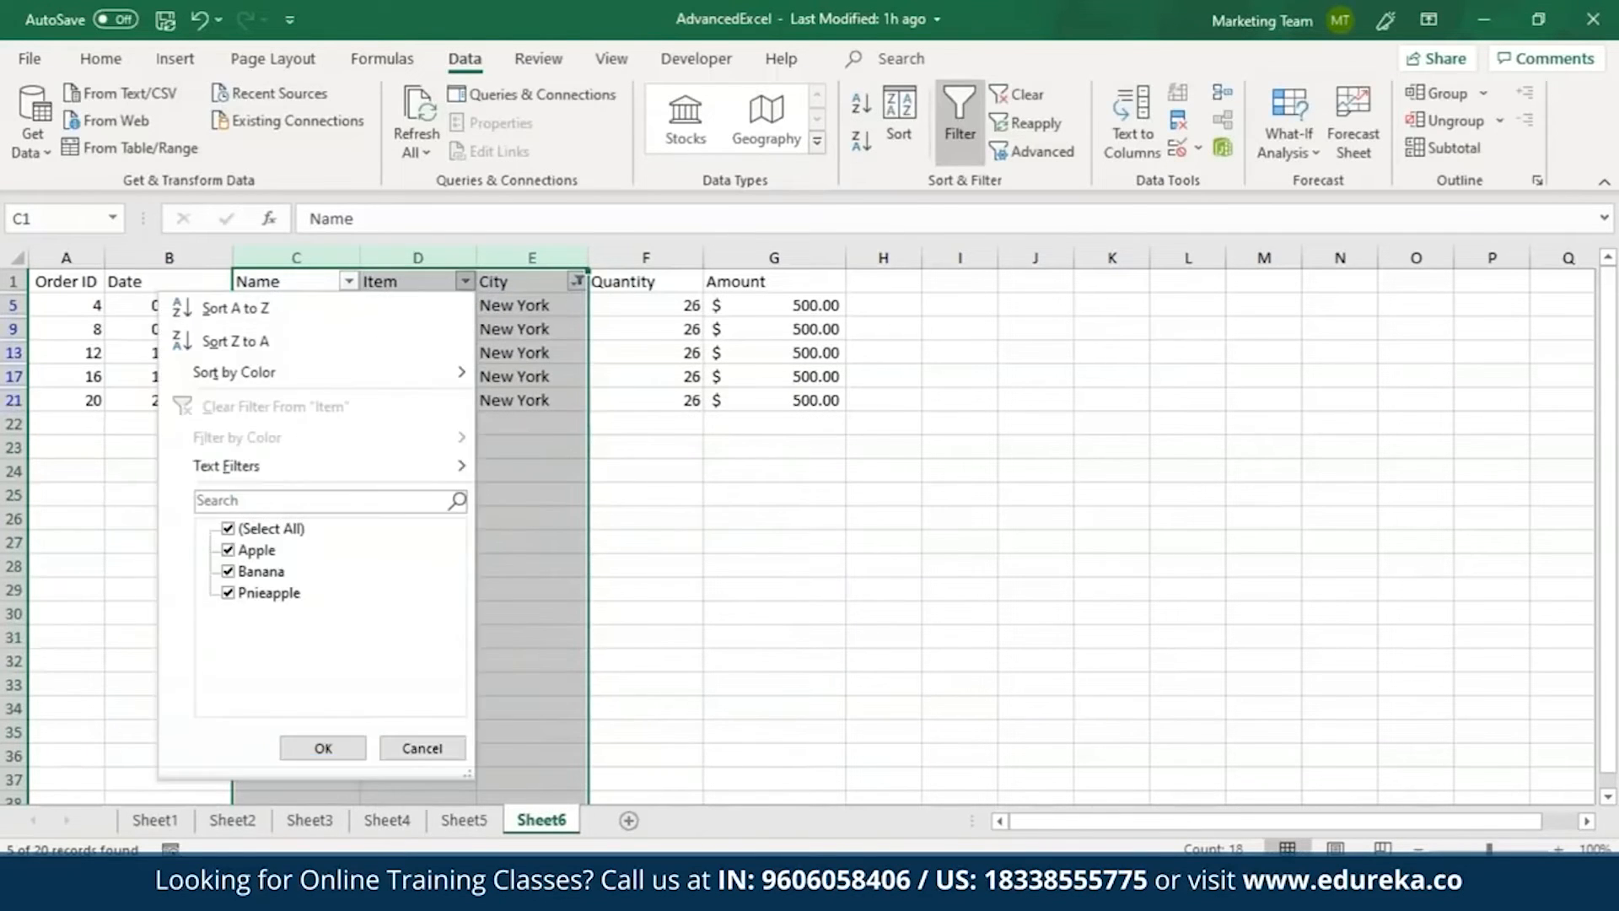
click(228, 528)
click(227, 550)
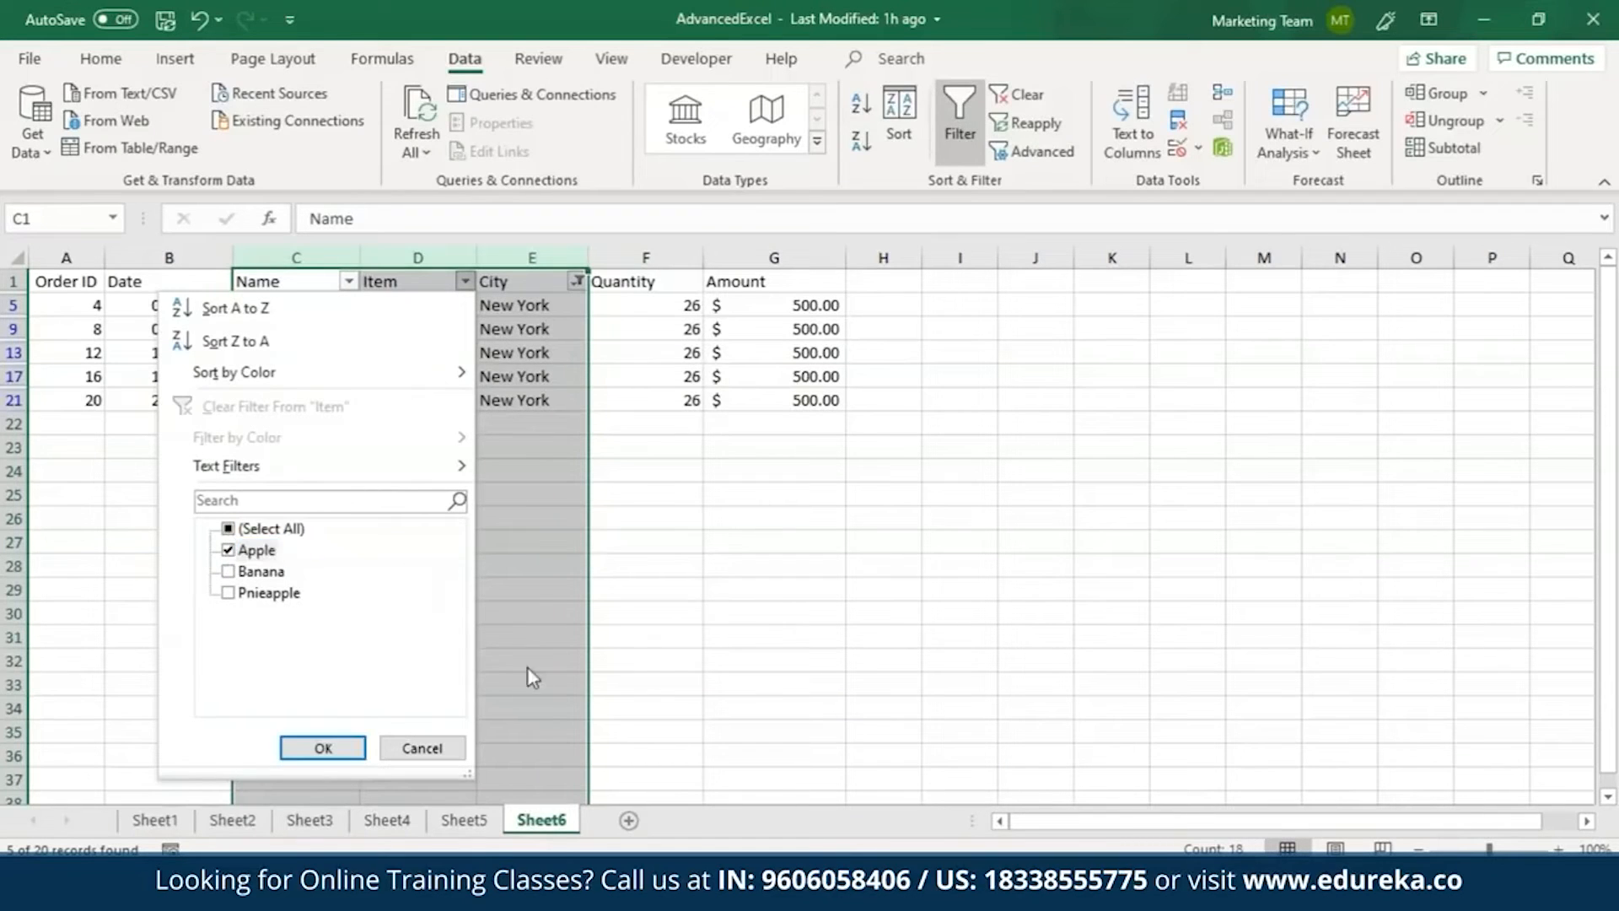
click(323, 748)
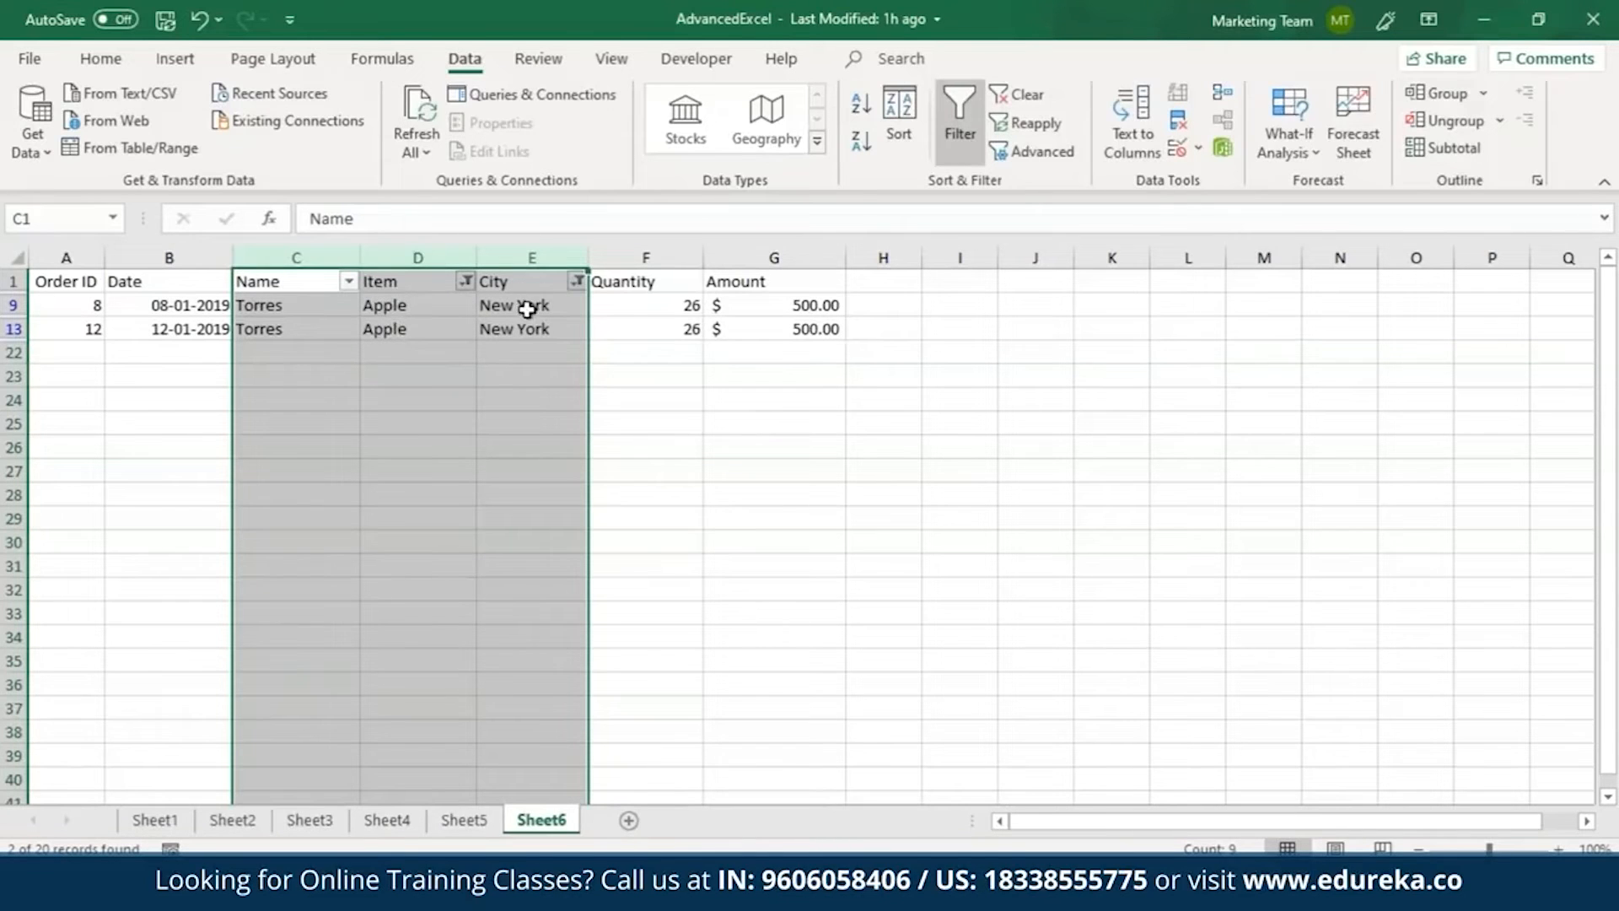
Undo the Item and City filters and remove the filter from the Name, Item and City columns.
key(ctrl+z)
key(ctrl+z)
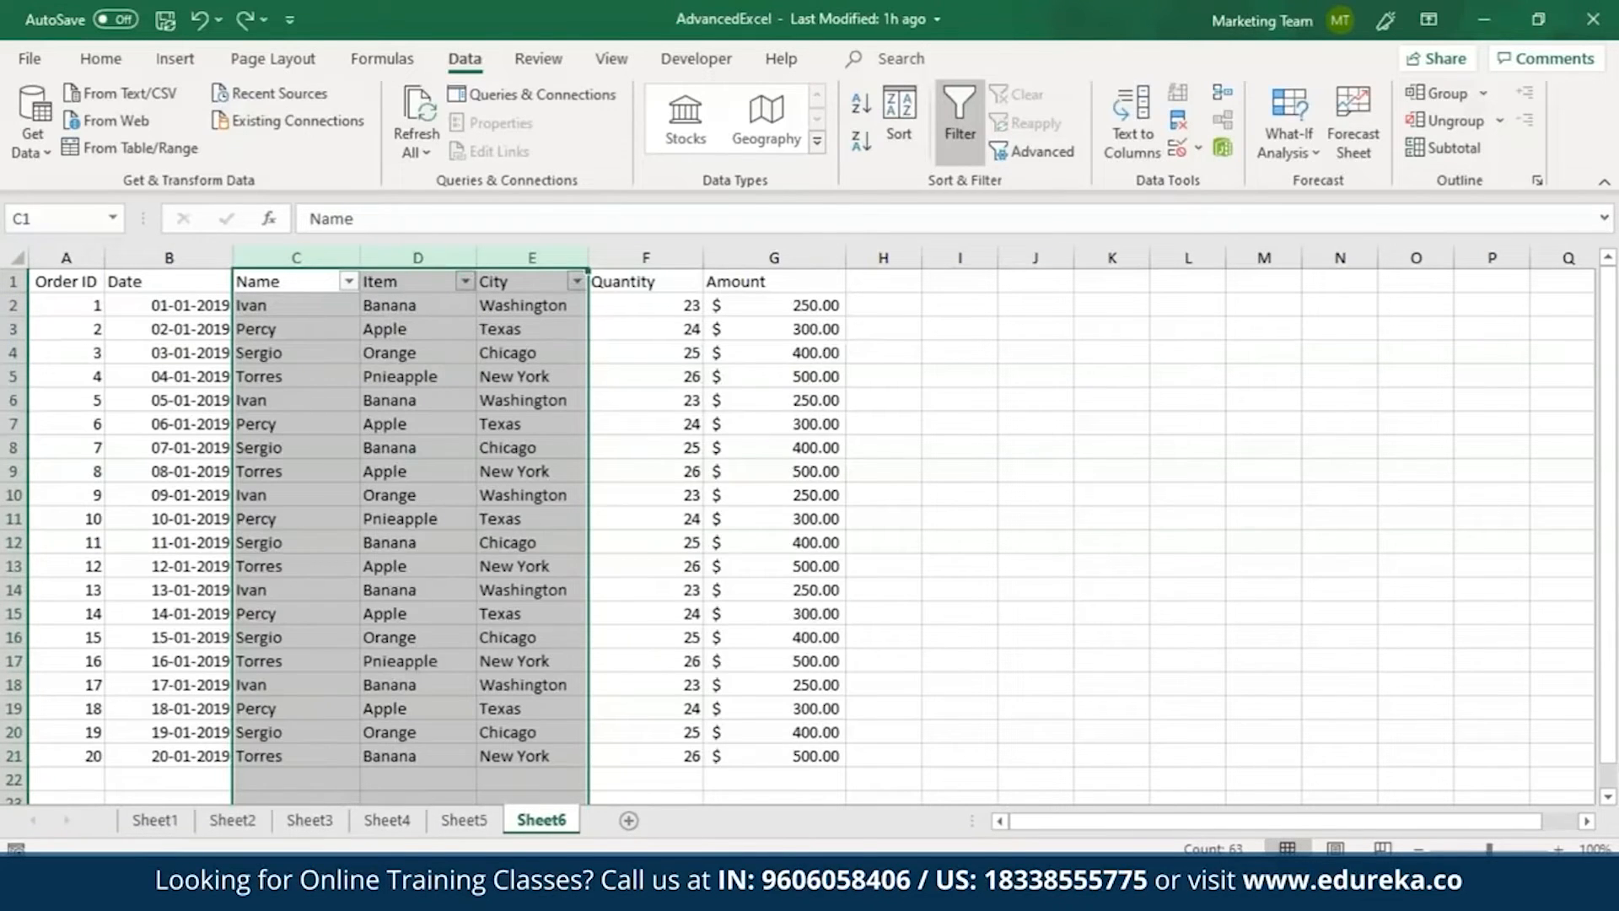
key(ctrl+z)
click(842, 321)
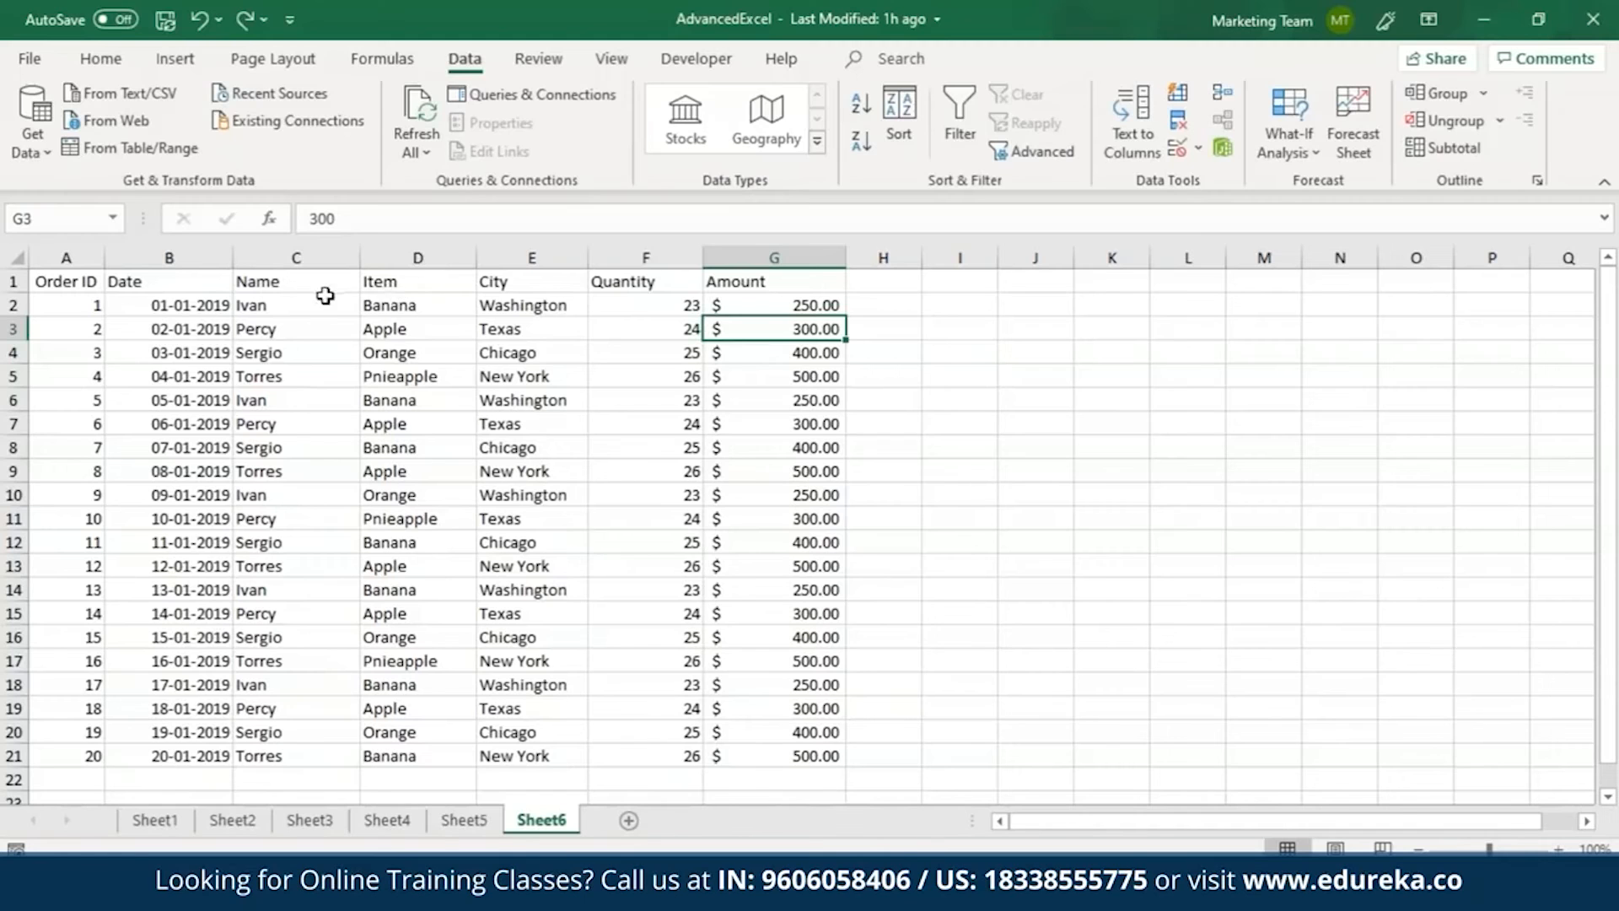
Sort the whole Name column by cell values from A to Z, continuing with the current selection only.
click(296, 258)
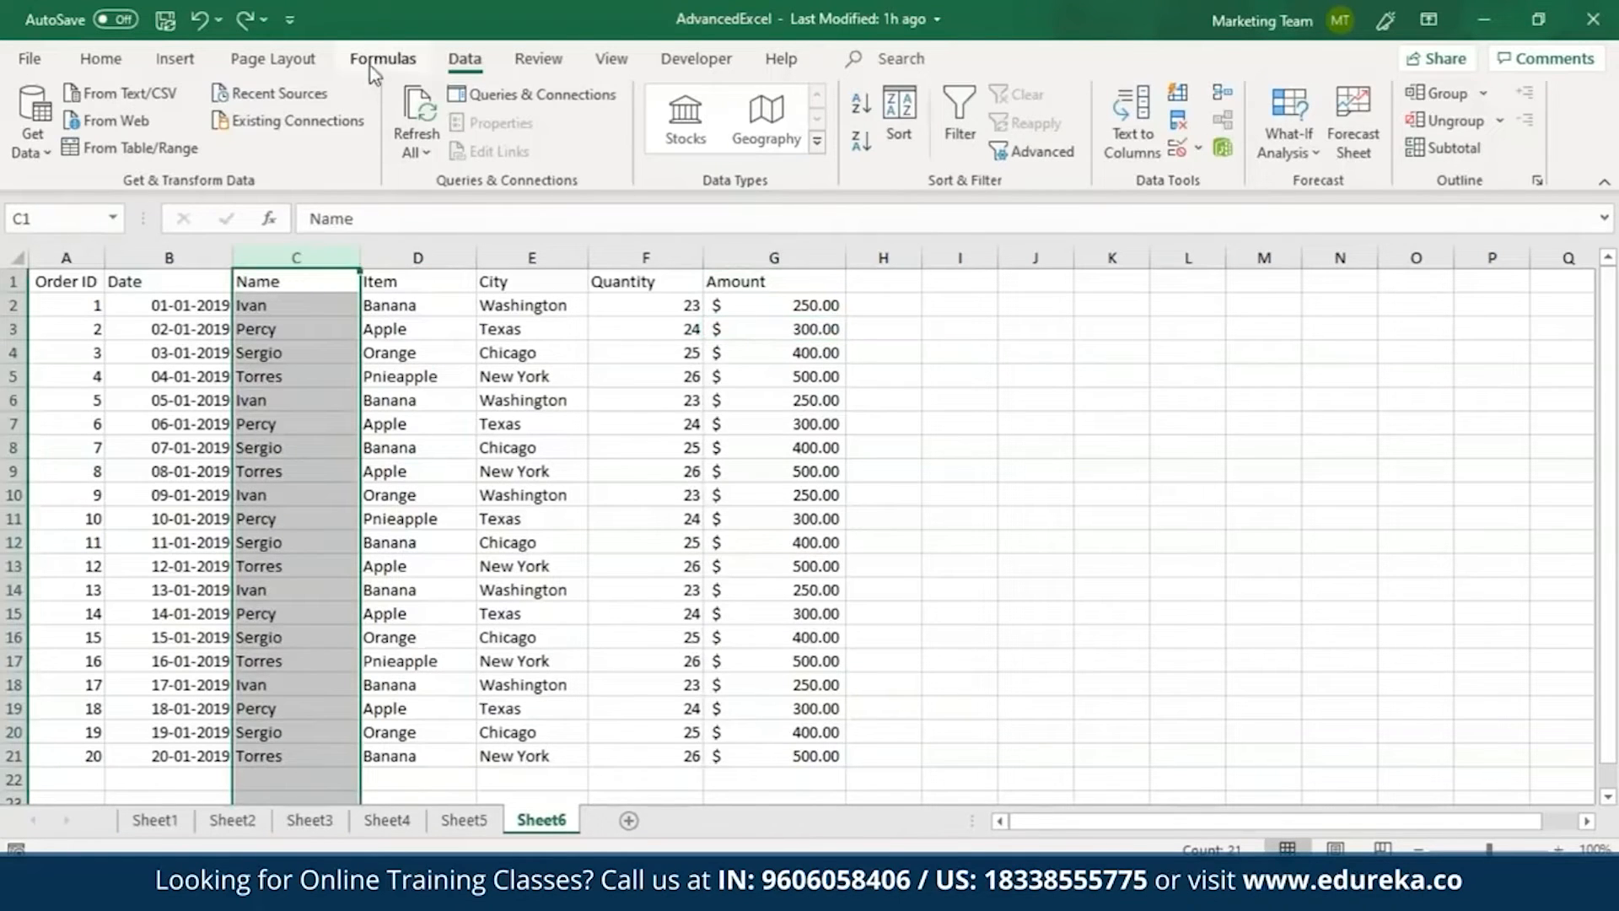
click(901, 133)
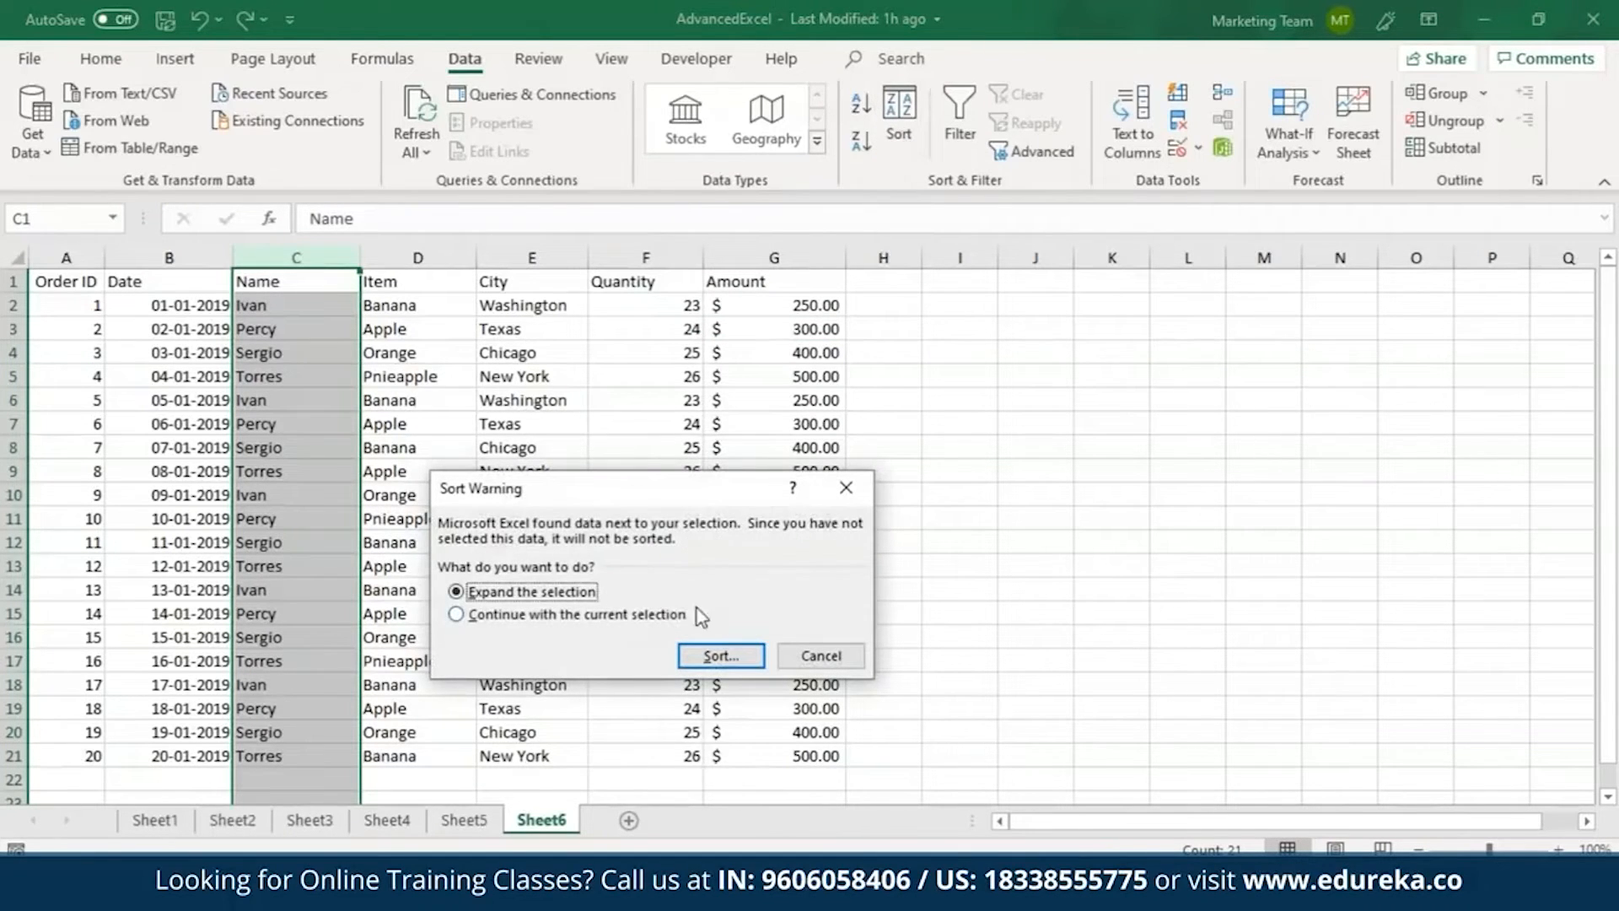
click(583, 615)
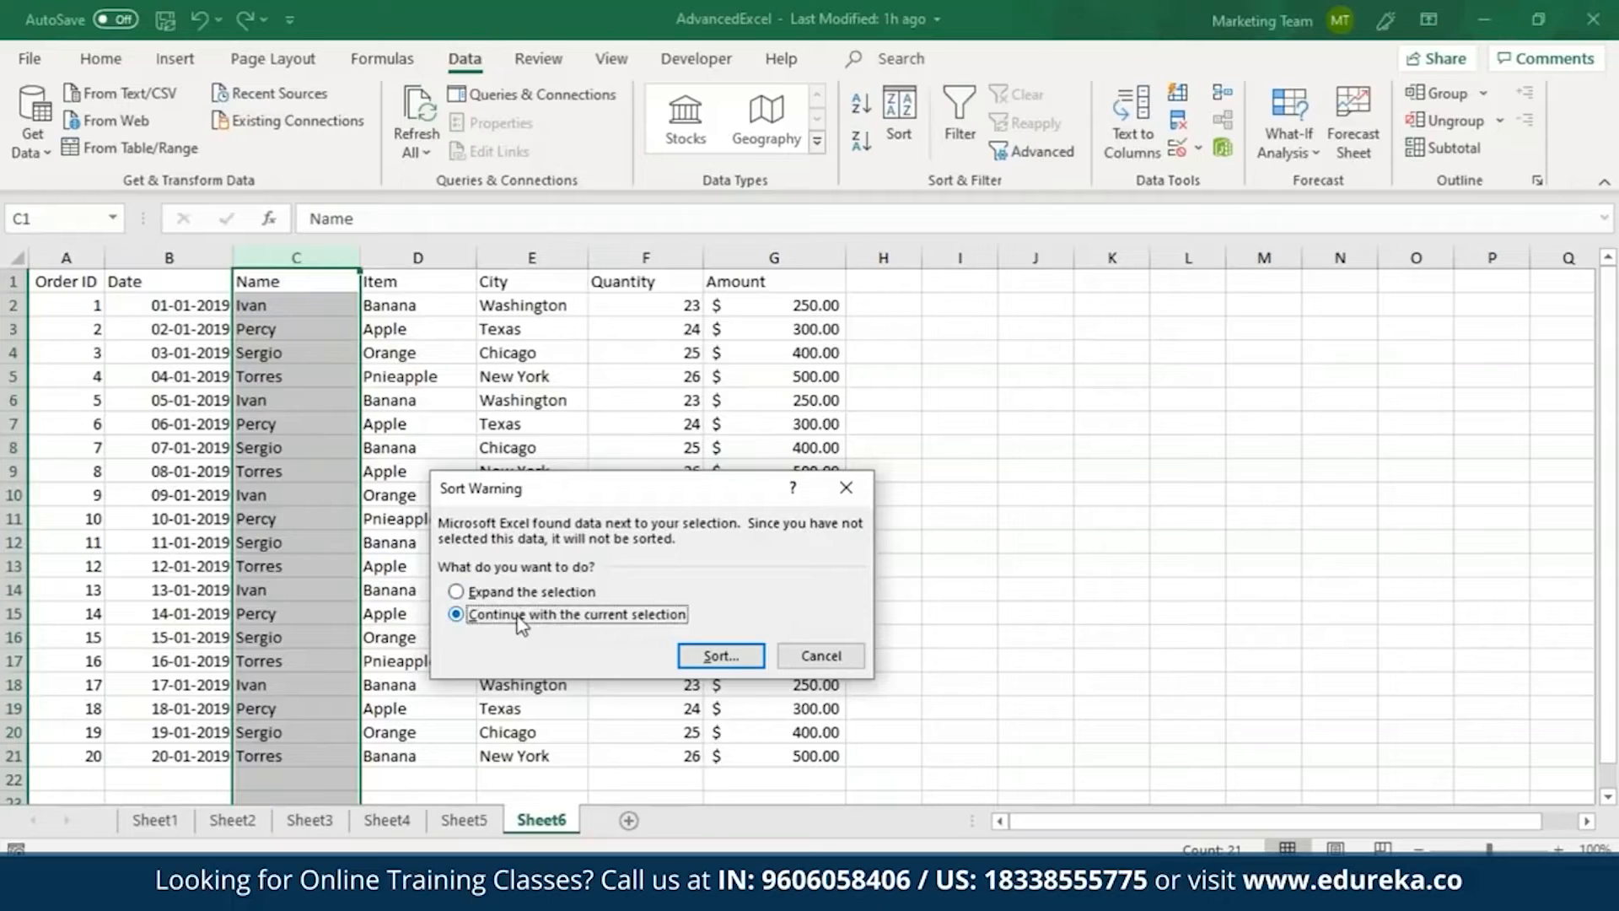
click(721, 656)
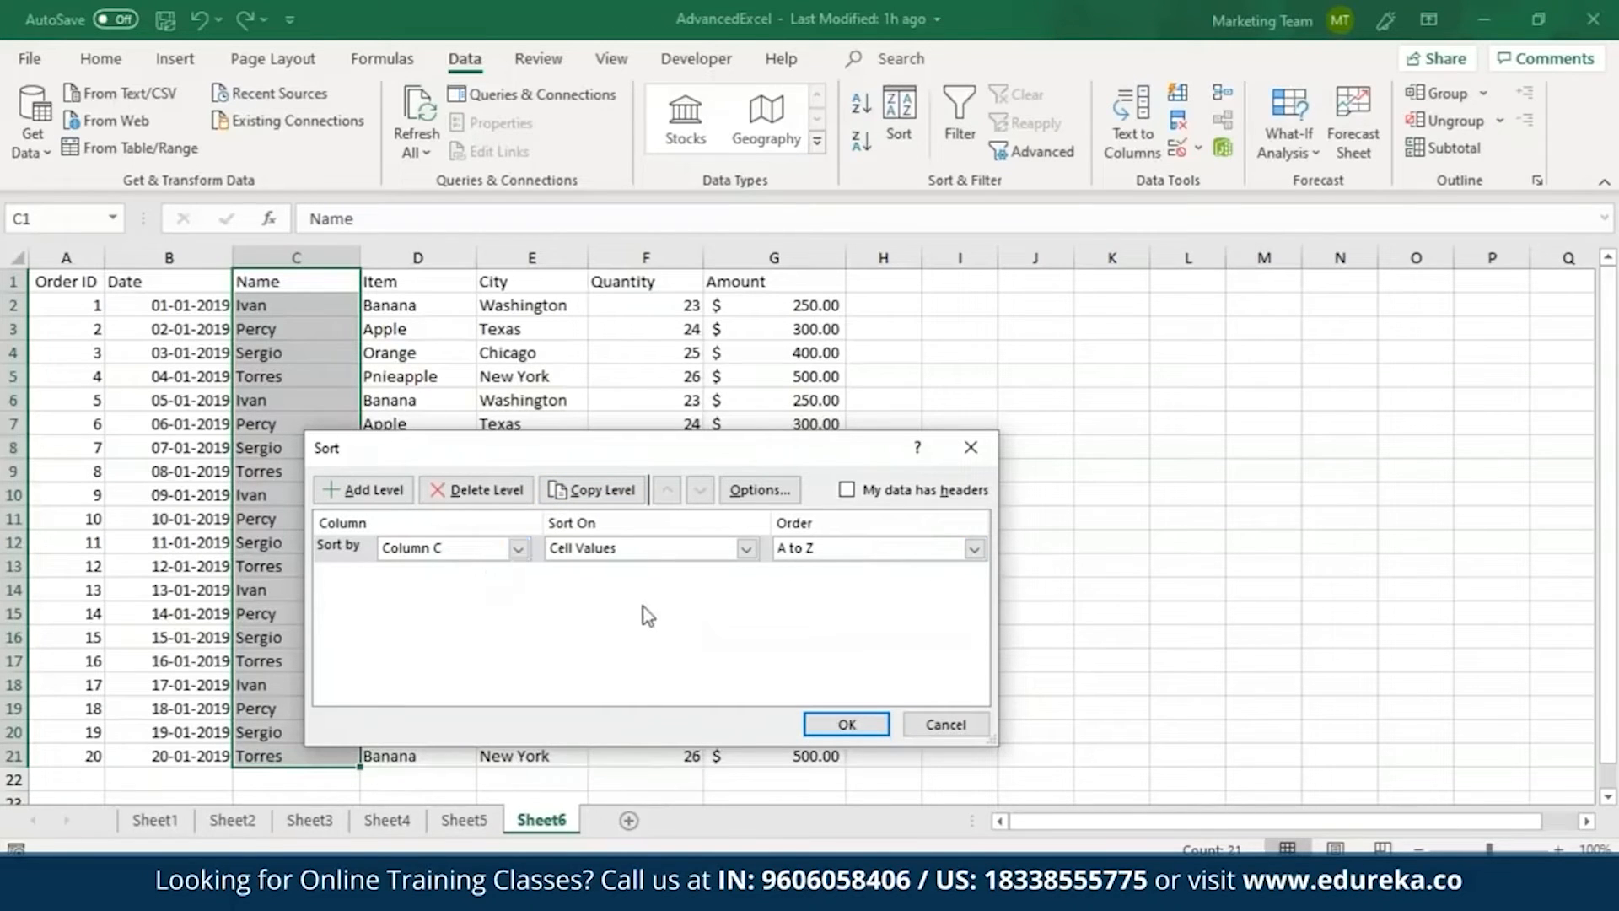
click(518, 549)
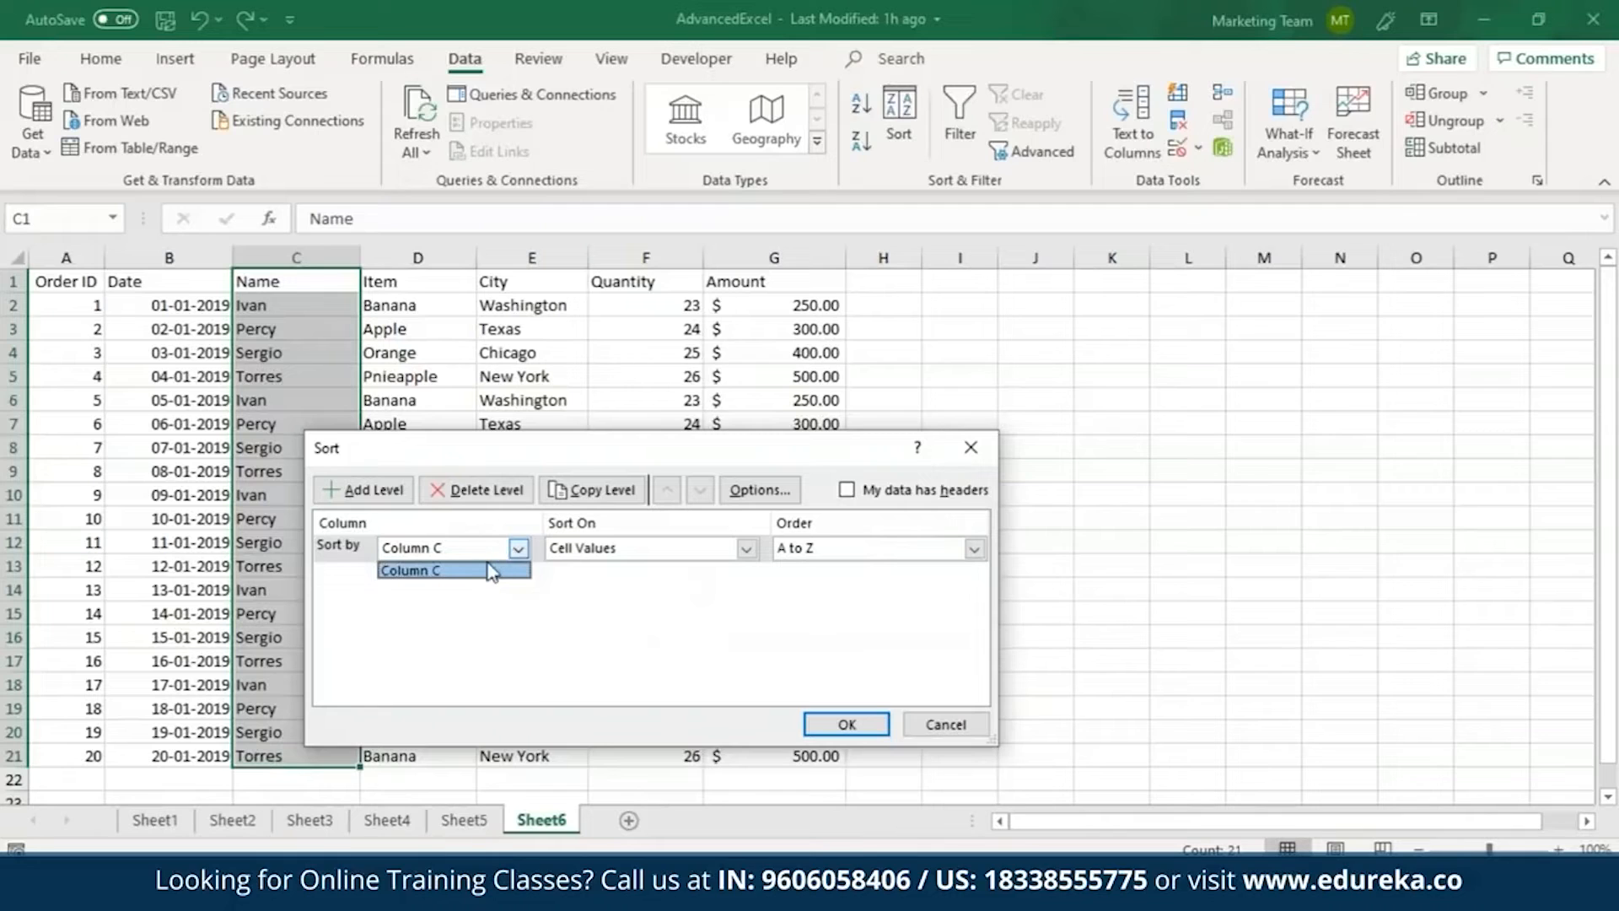
click(484, 573)
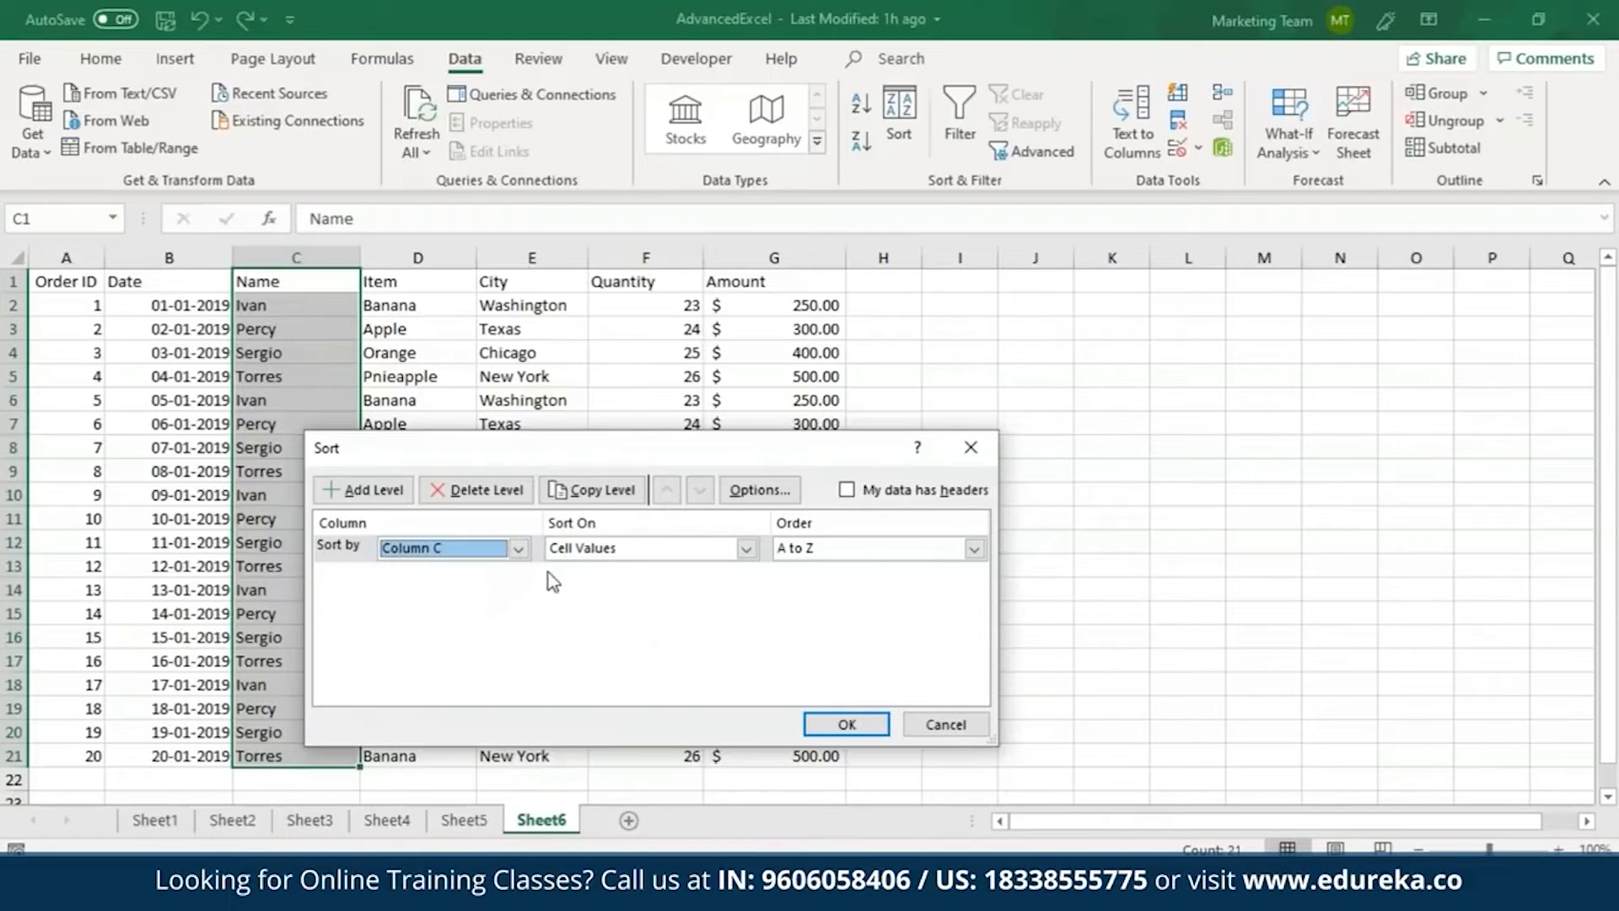
click(826, 728)
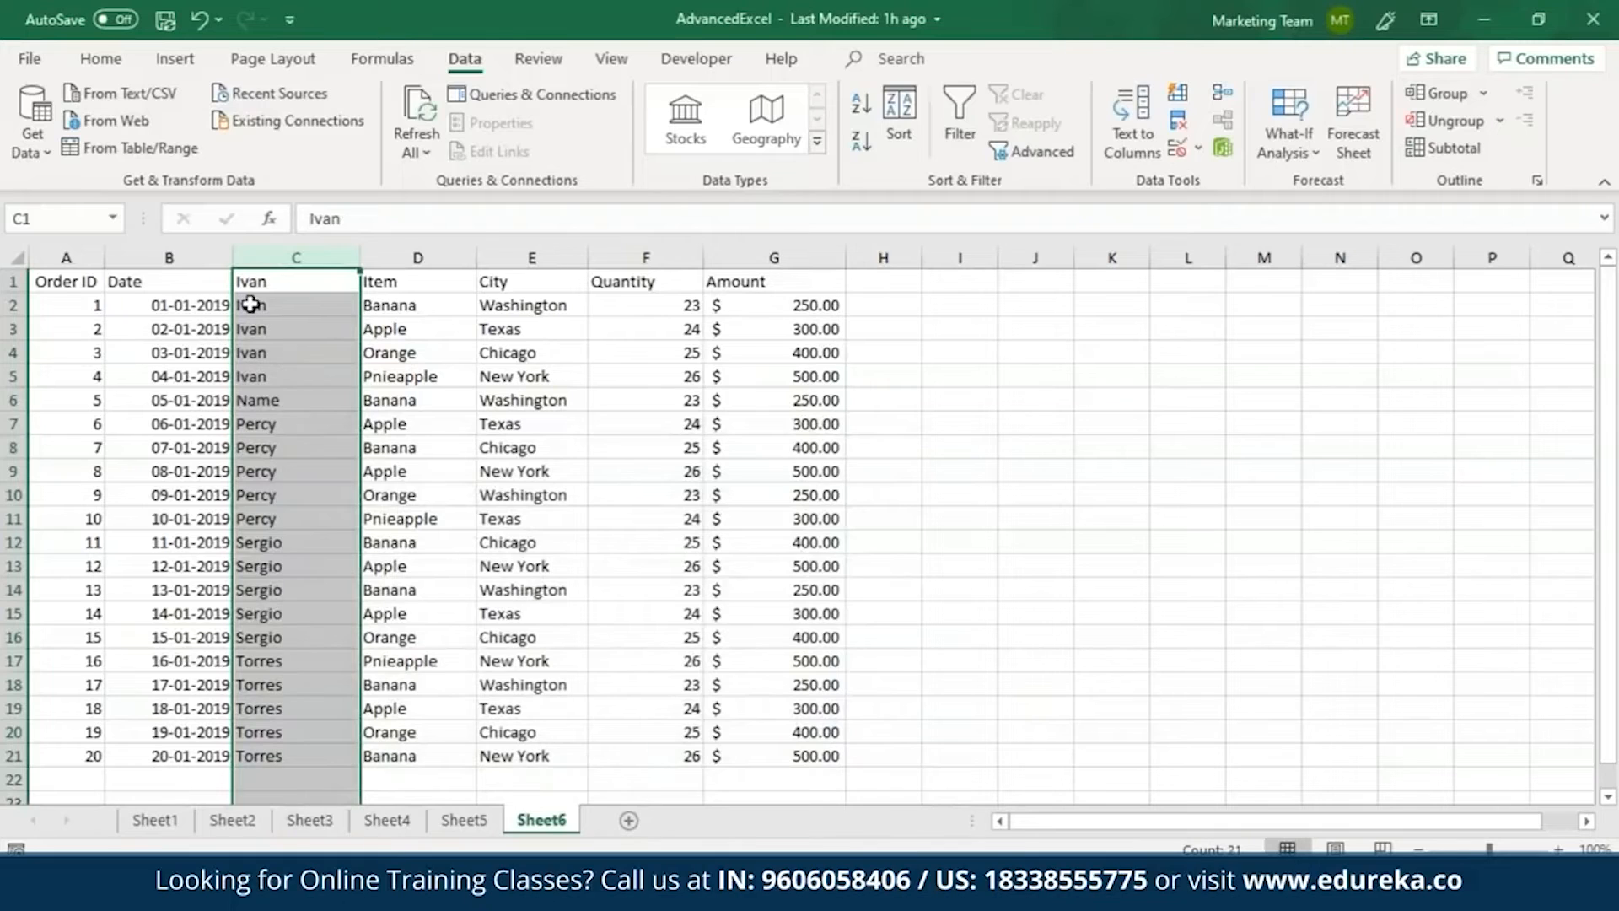
Try to move the Name header from C6 to C1, decline replacing the existing data, and undo the column sort.
click(280, 401)
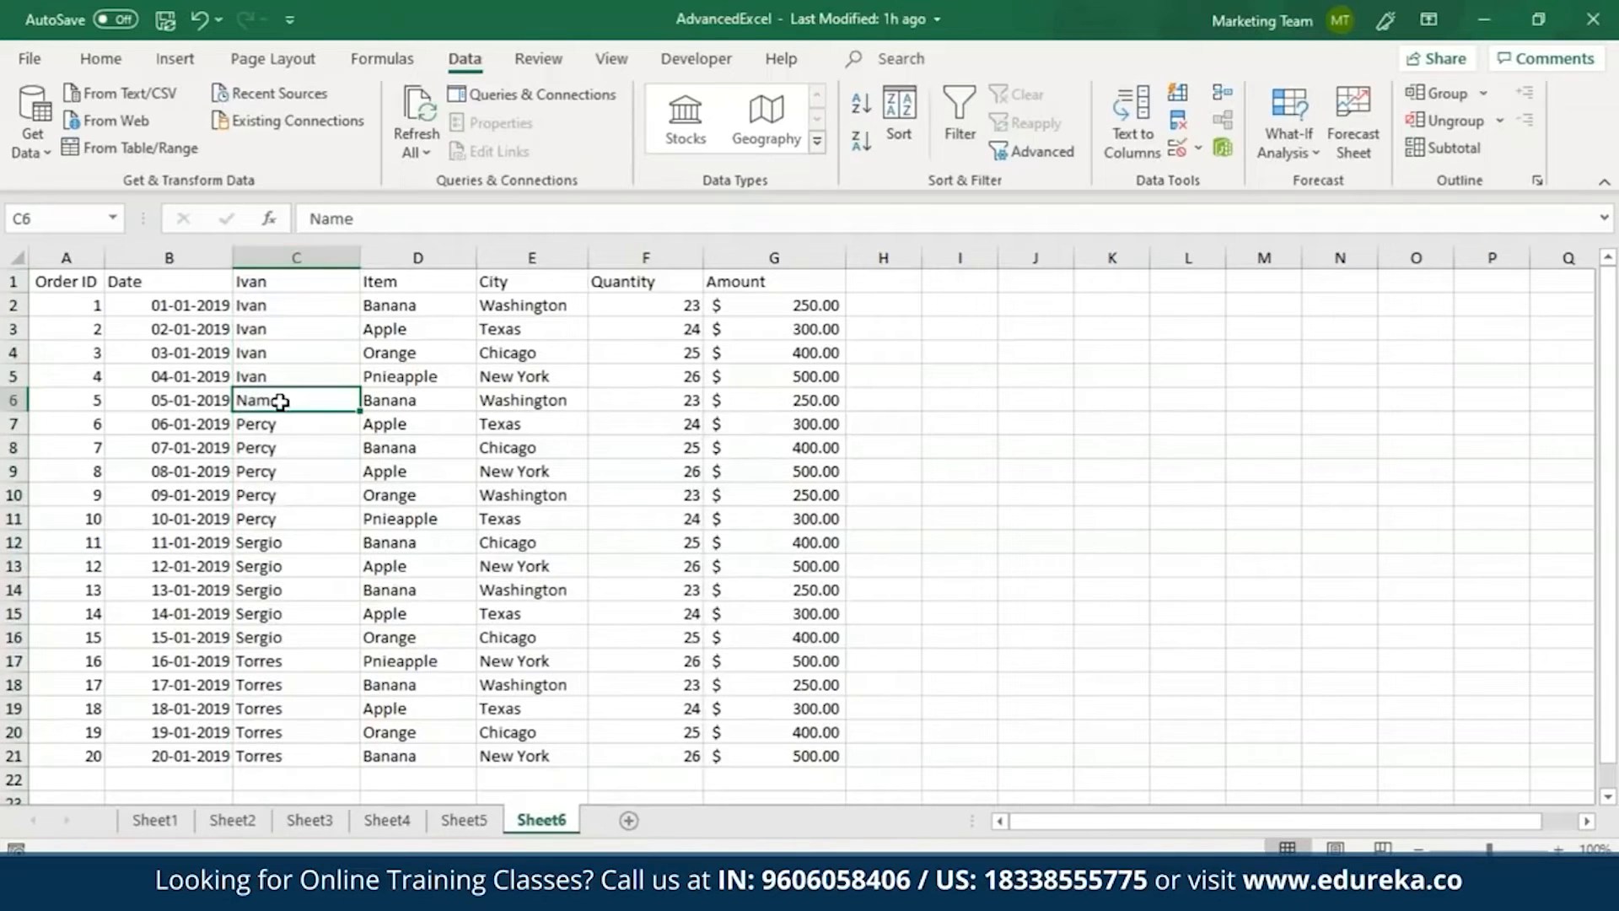
drag(283, 388, 285, 283)
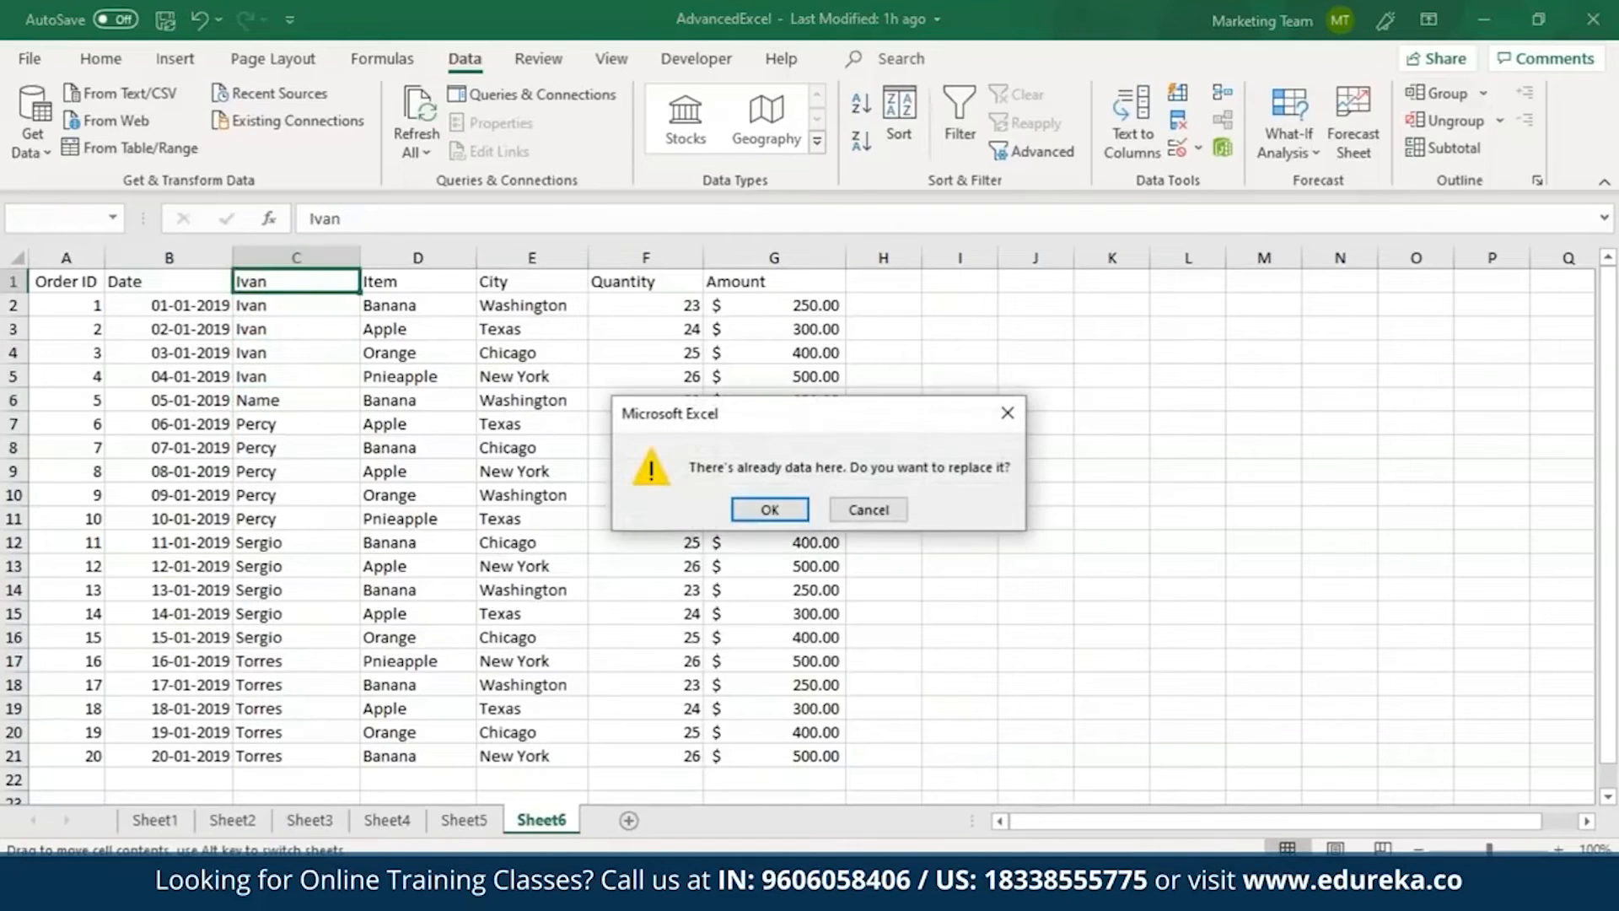
click(864, 509)
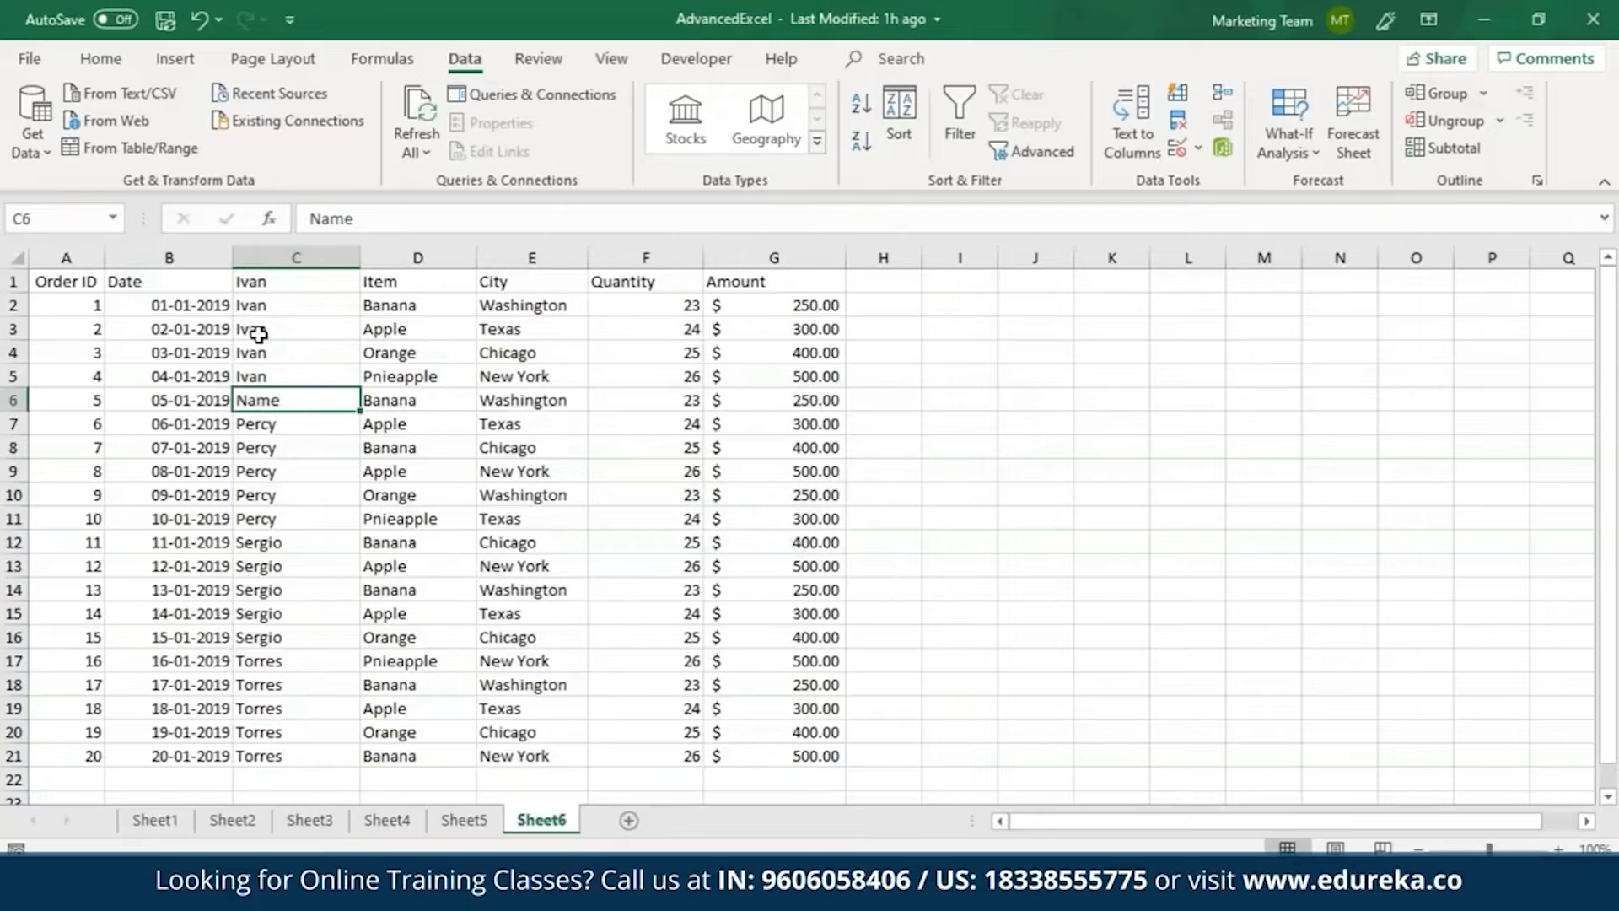
key(ctrl+z)
Sort only the entries in C2:C21 below the Name header from A to Z, continuing with the current selection.
drag(288, 305, 290, 748)
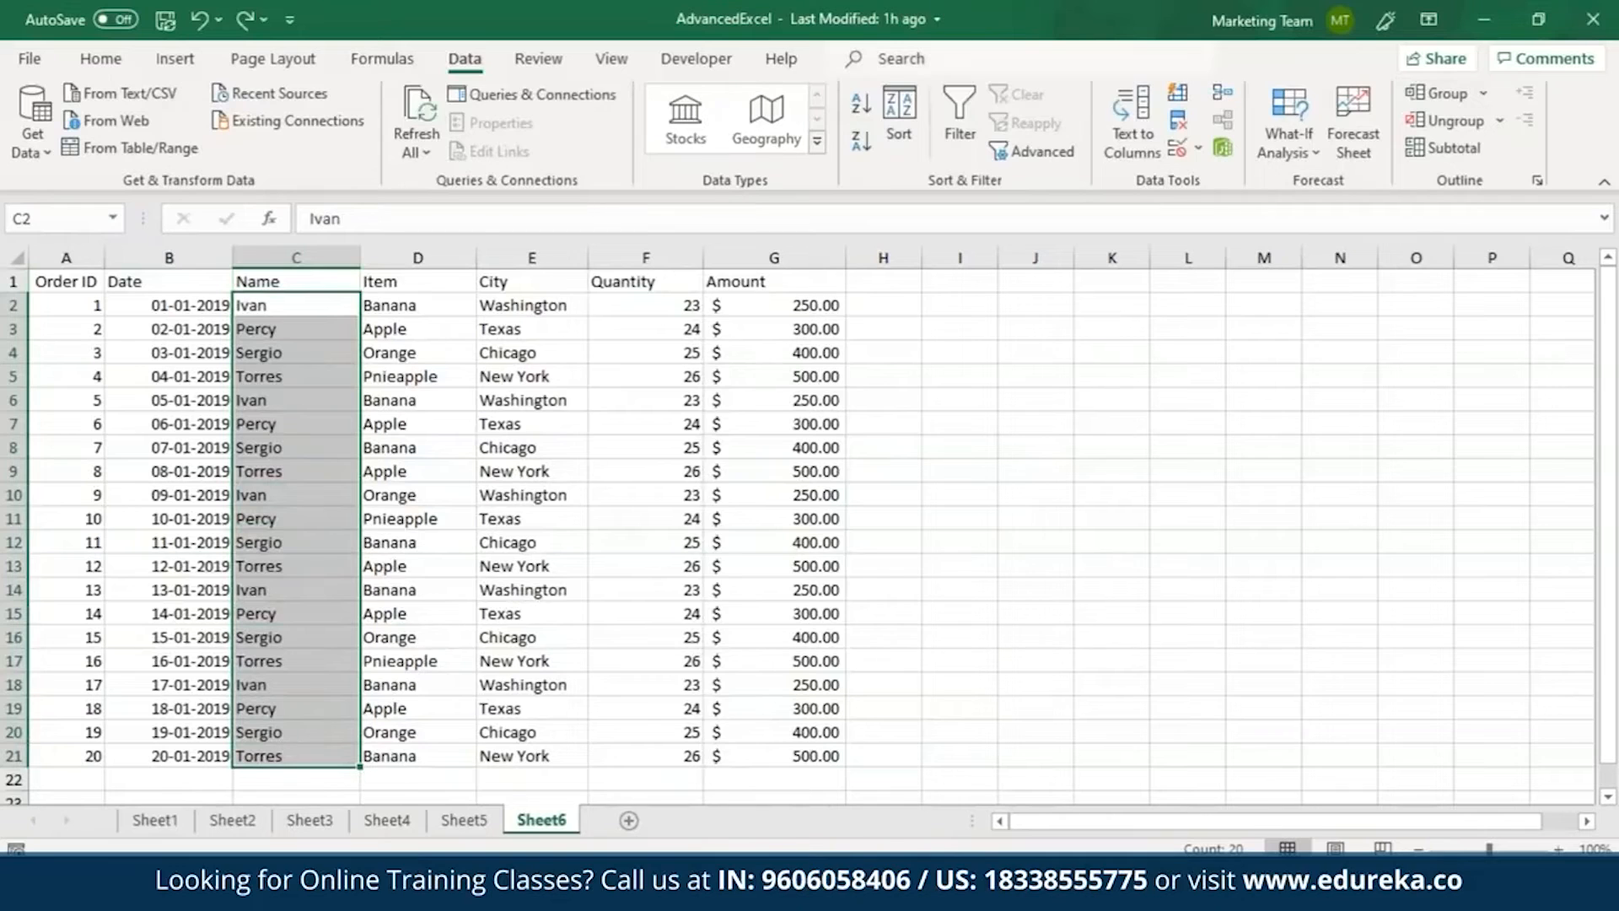
click(874, 113)
click(628, 614)
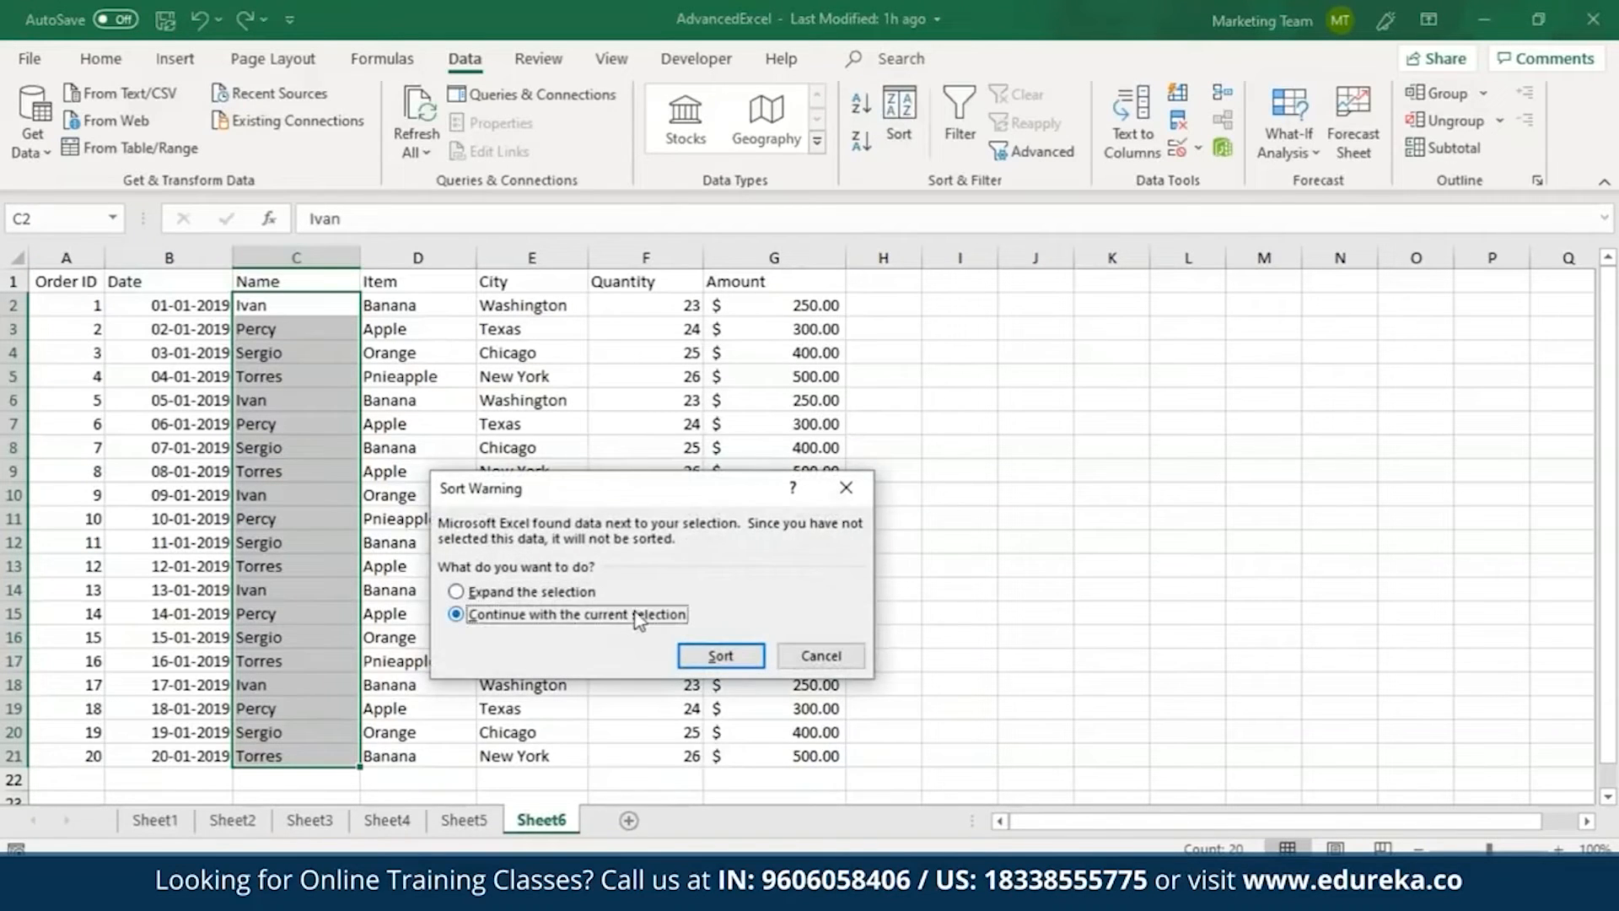
click(721, 655)
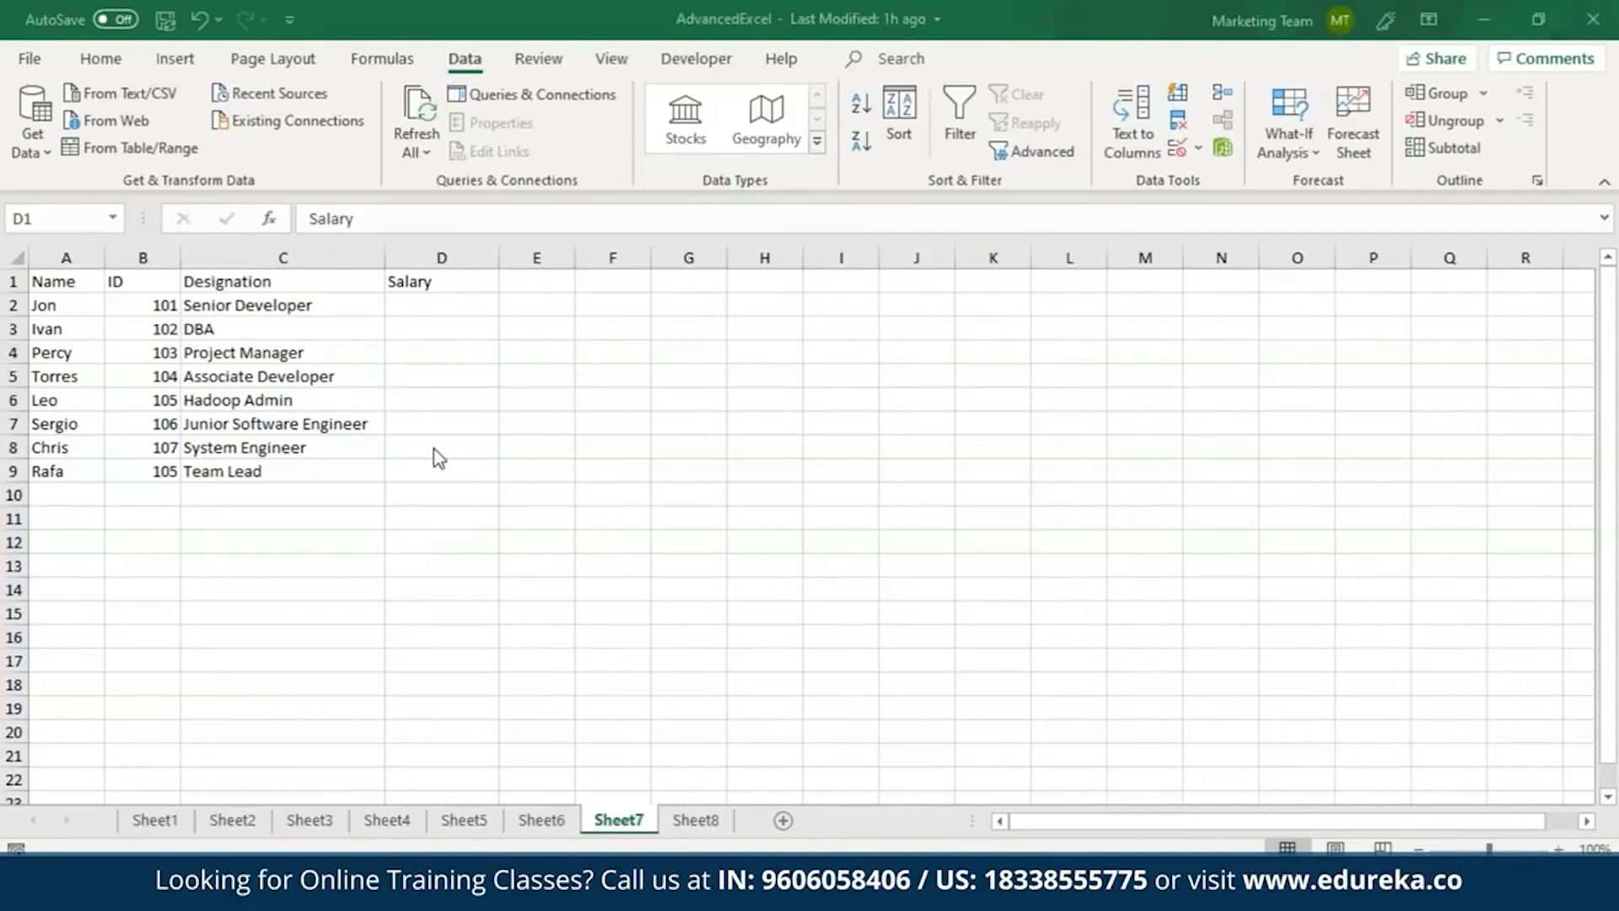
Widen Sheet8's Designation column to fit its entries, and compare its salary table with the empty Salary column on Sheet7.
click(702, 830)
drag(180, 257, 344, 257)
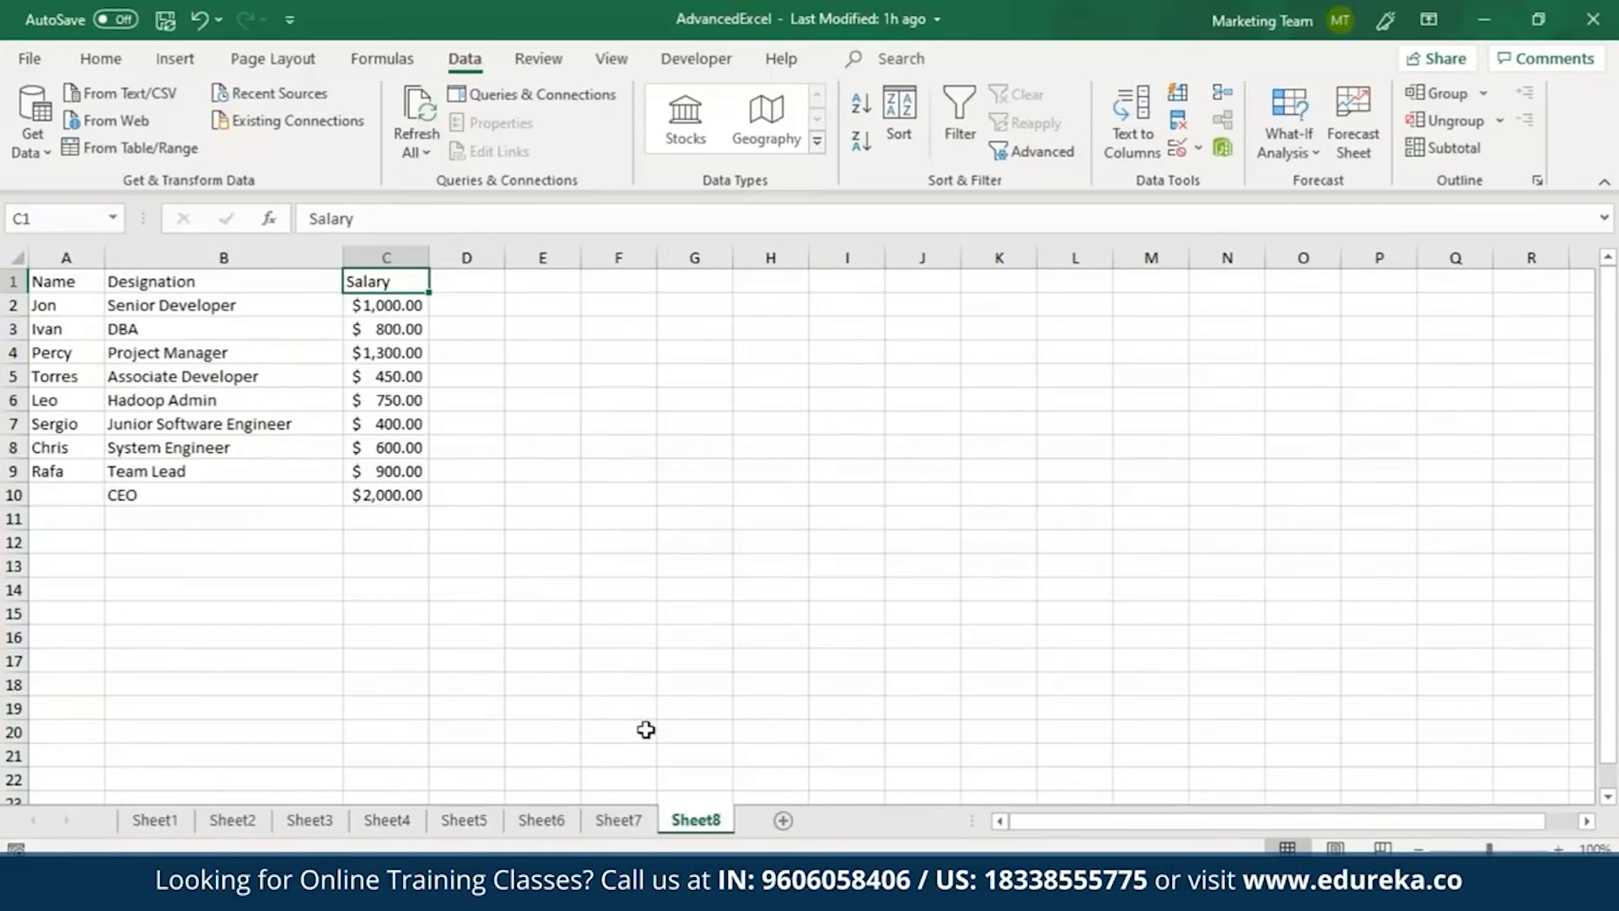
click(613, 830)
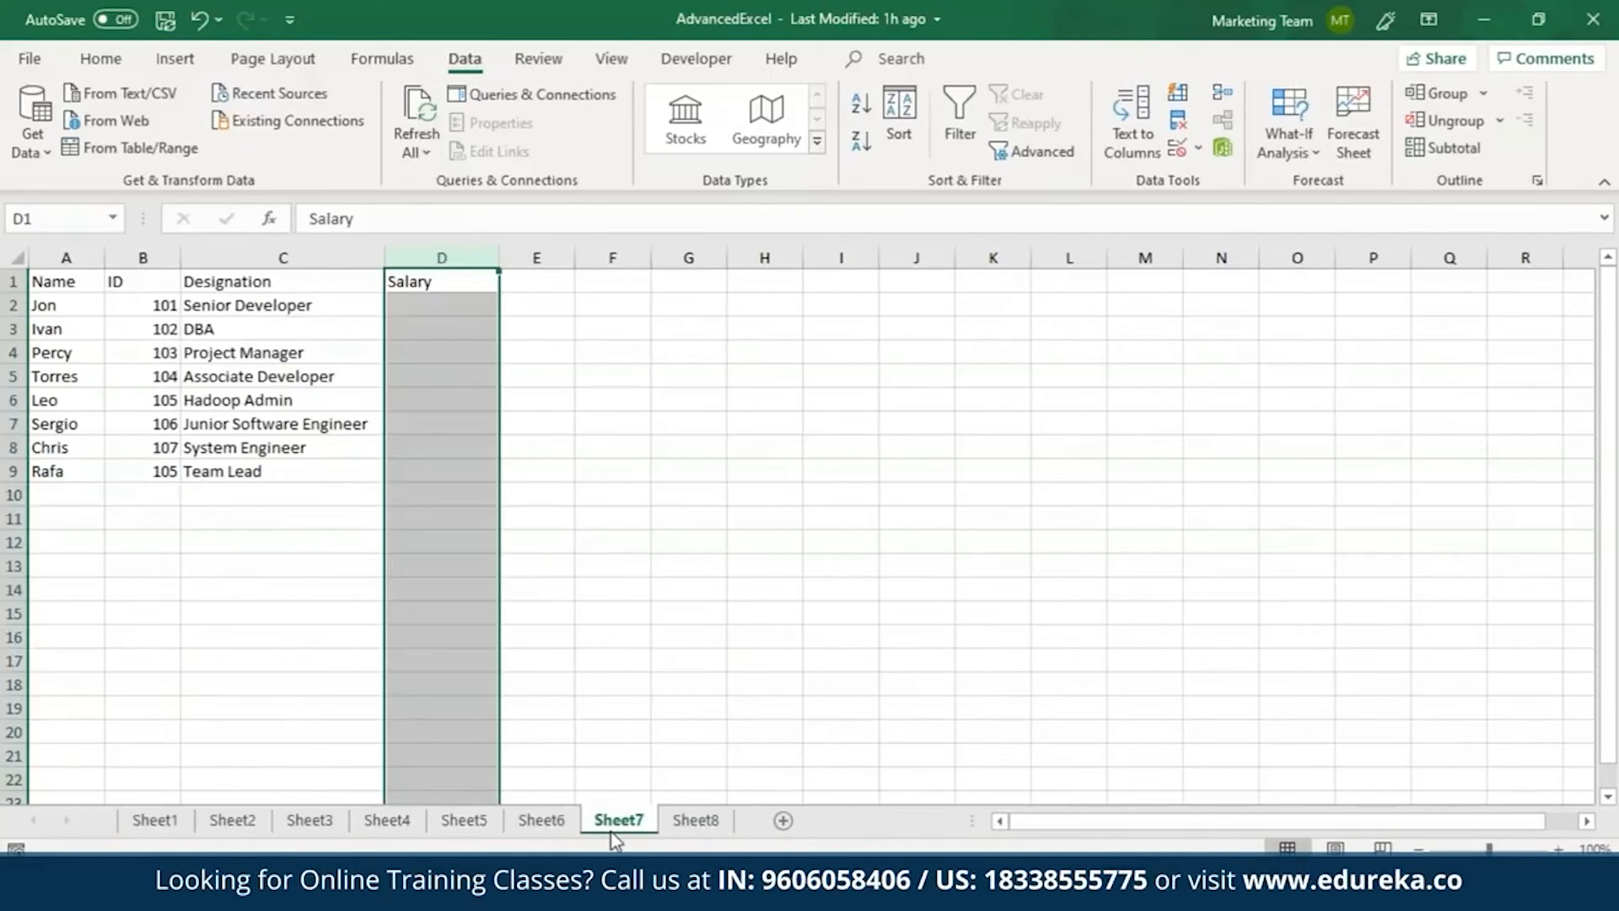
click(718, 829)
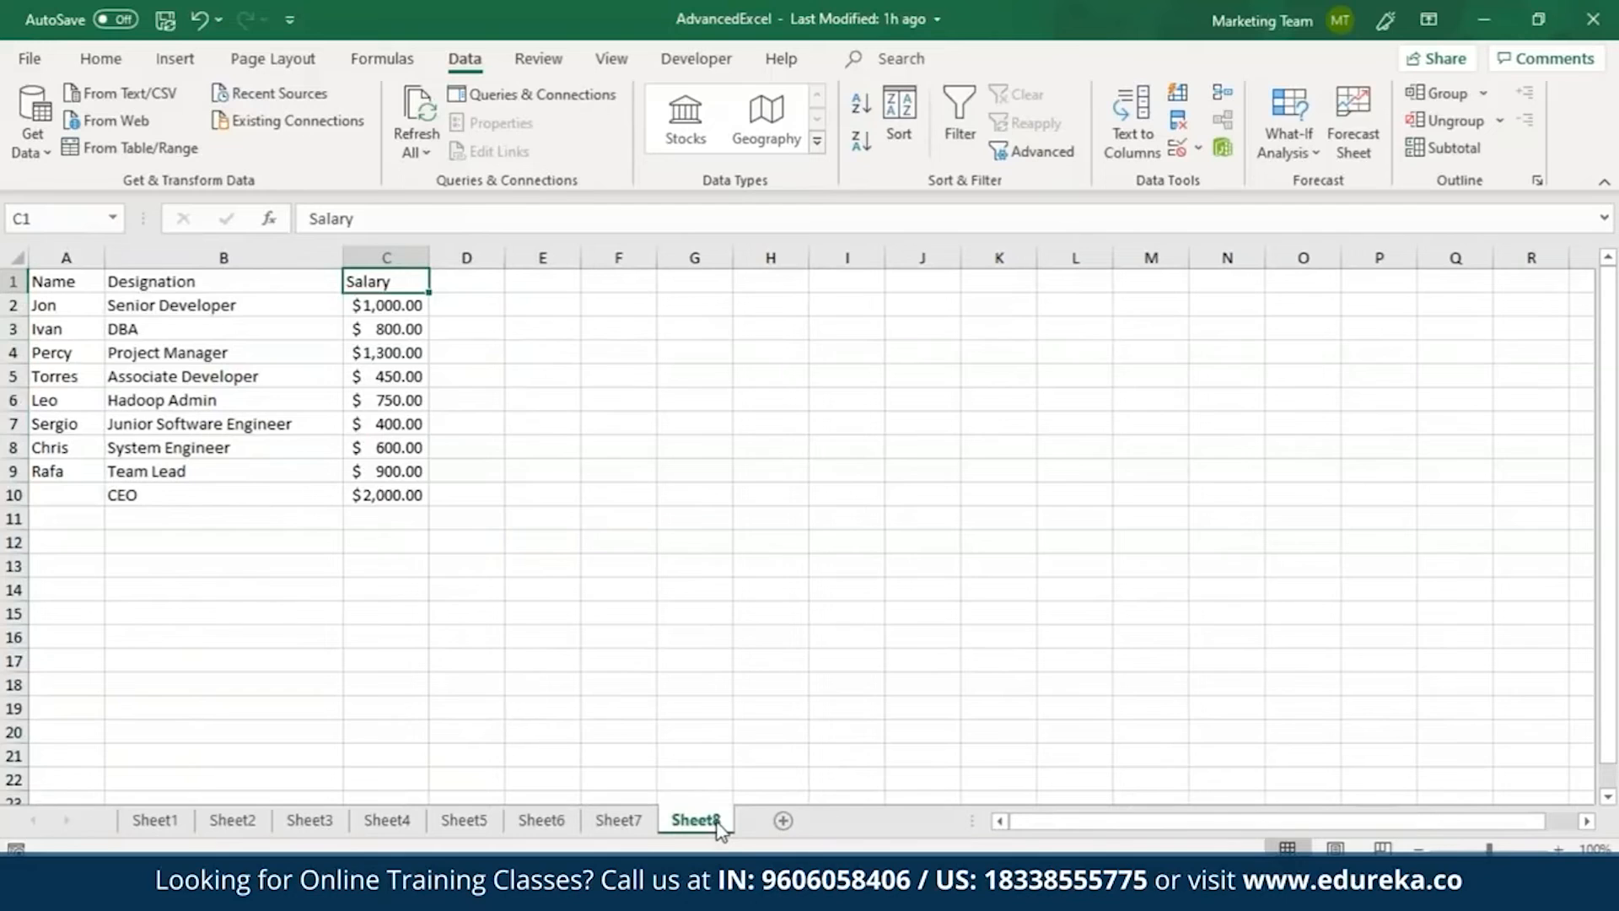
click(613, 822)
Start a VLOOKUP formula in Sheet7's cell D2 with the first employee's name as quoted text for the lookup value.
click(457, 304)
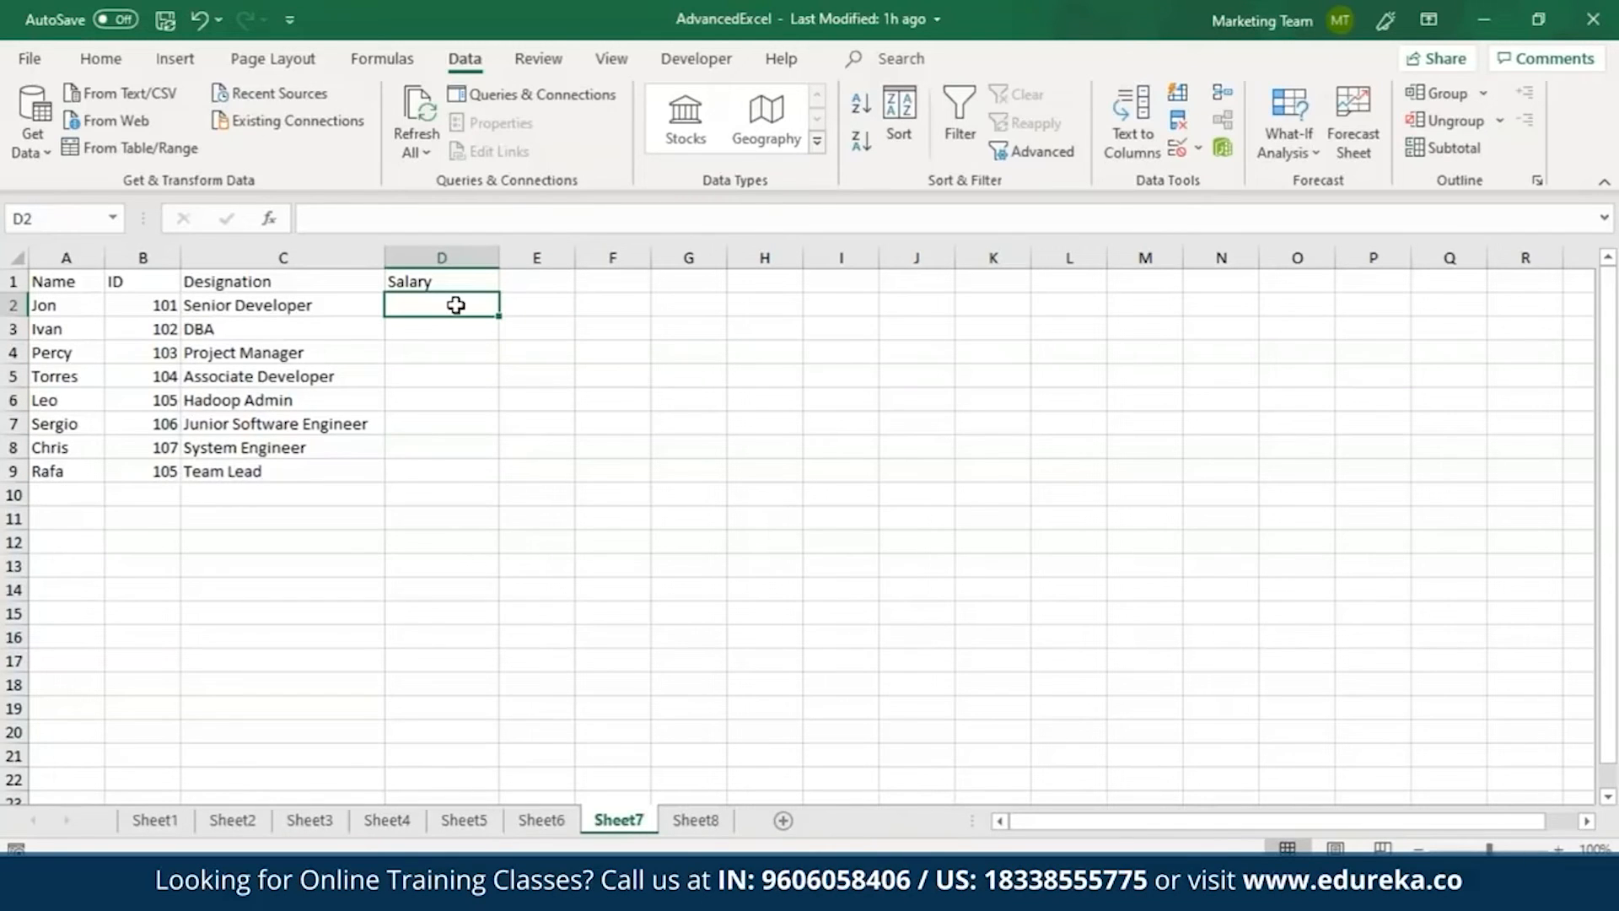
text(=VLL)
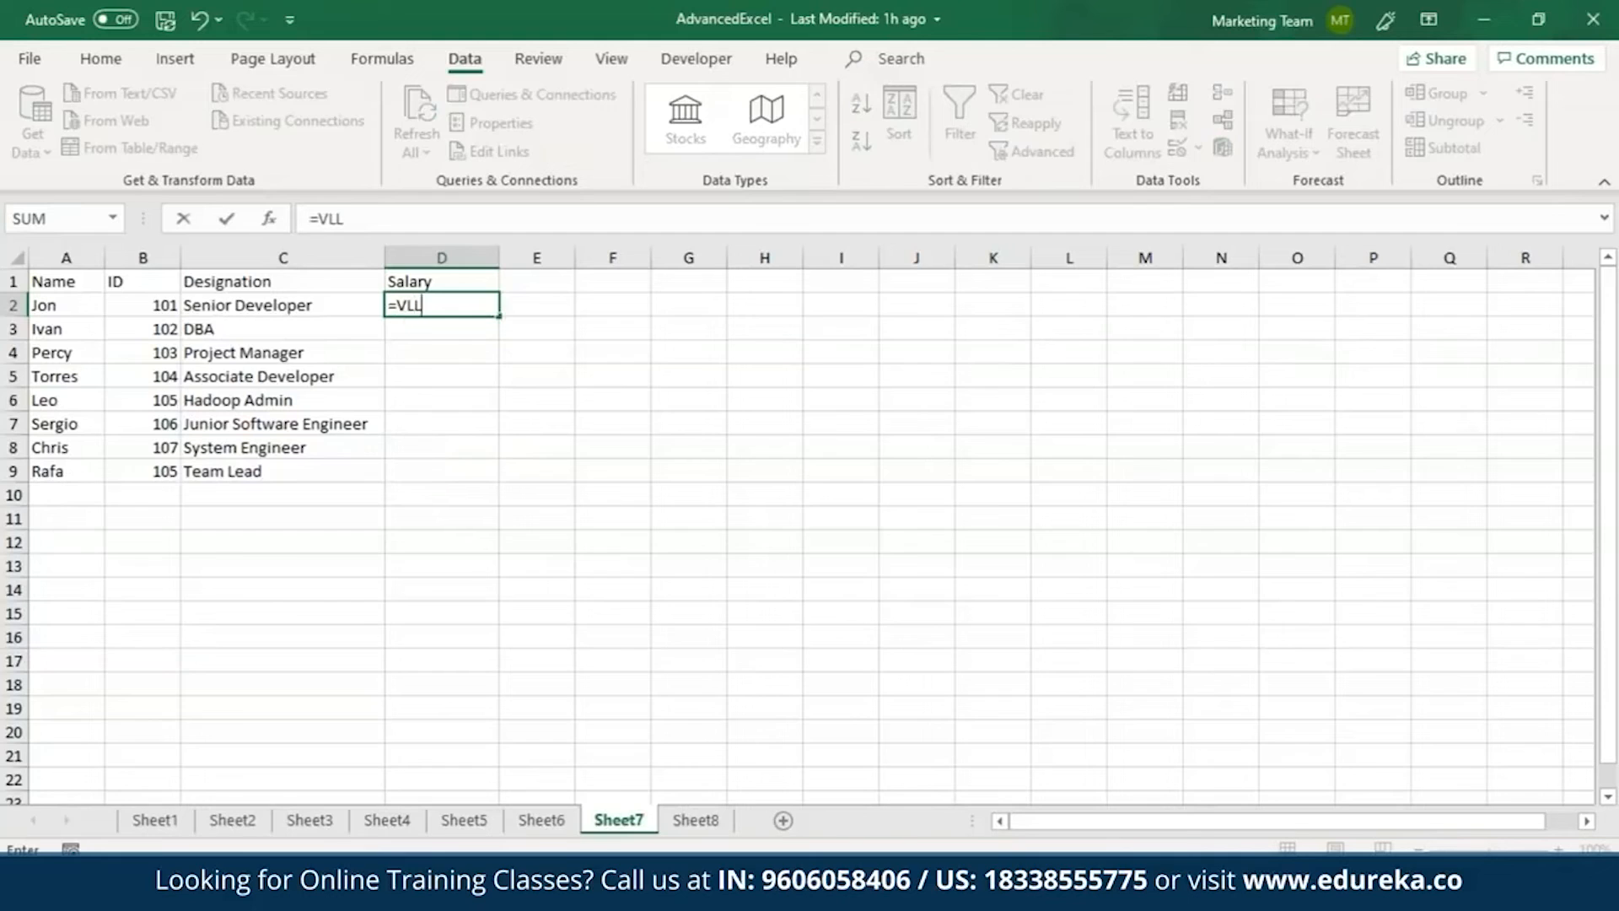
key(BackSpace)
text(OOK)
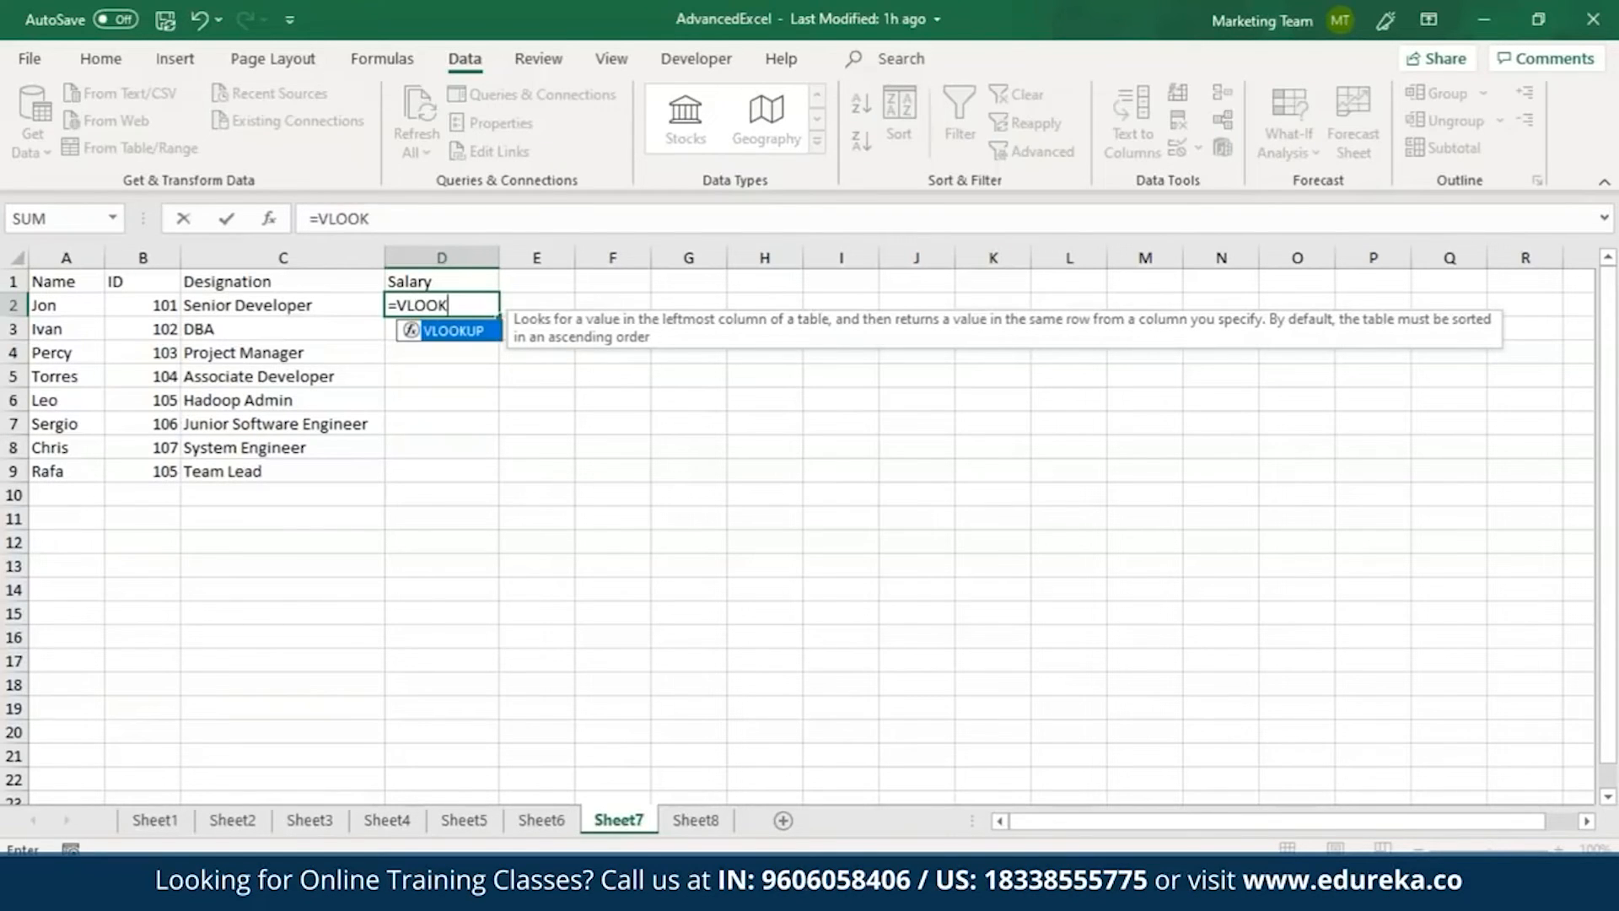
key(Tab)
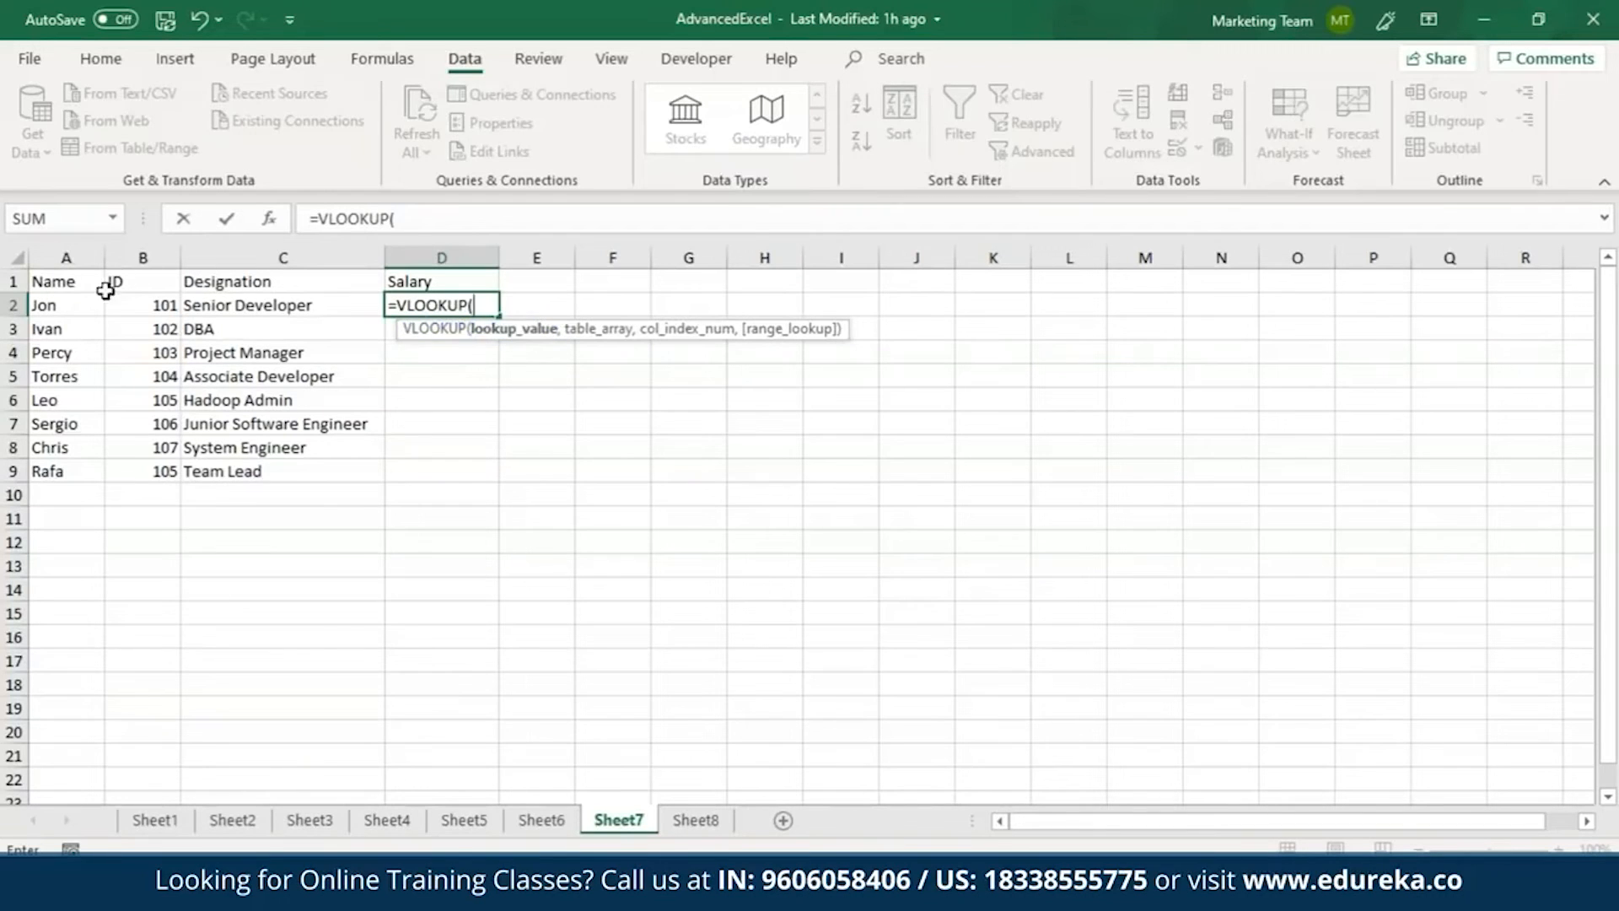
text("Jon",)
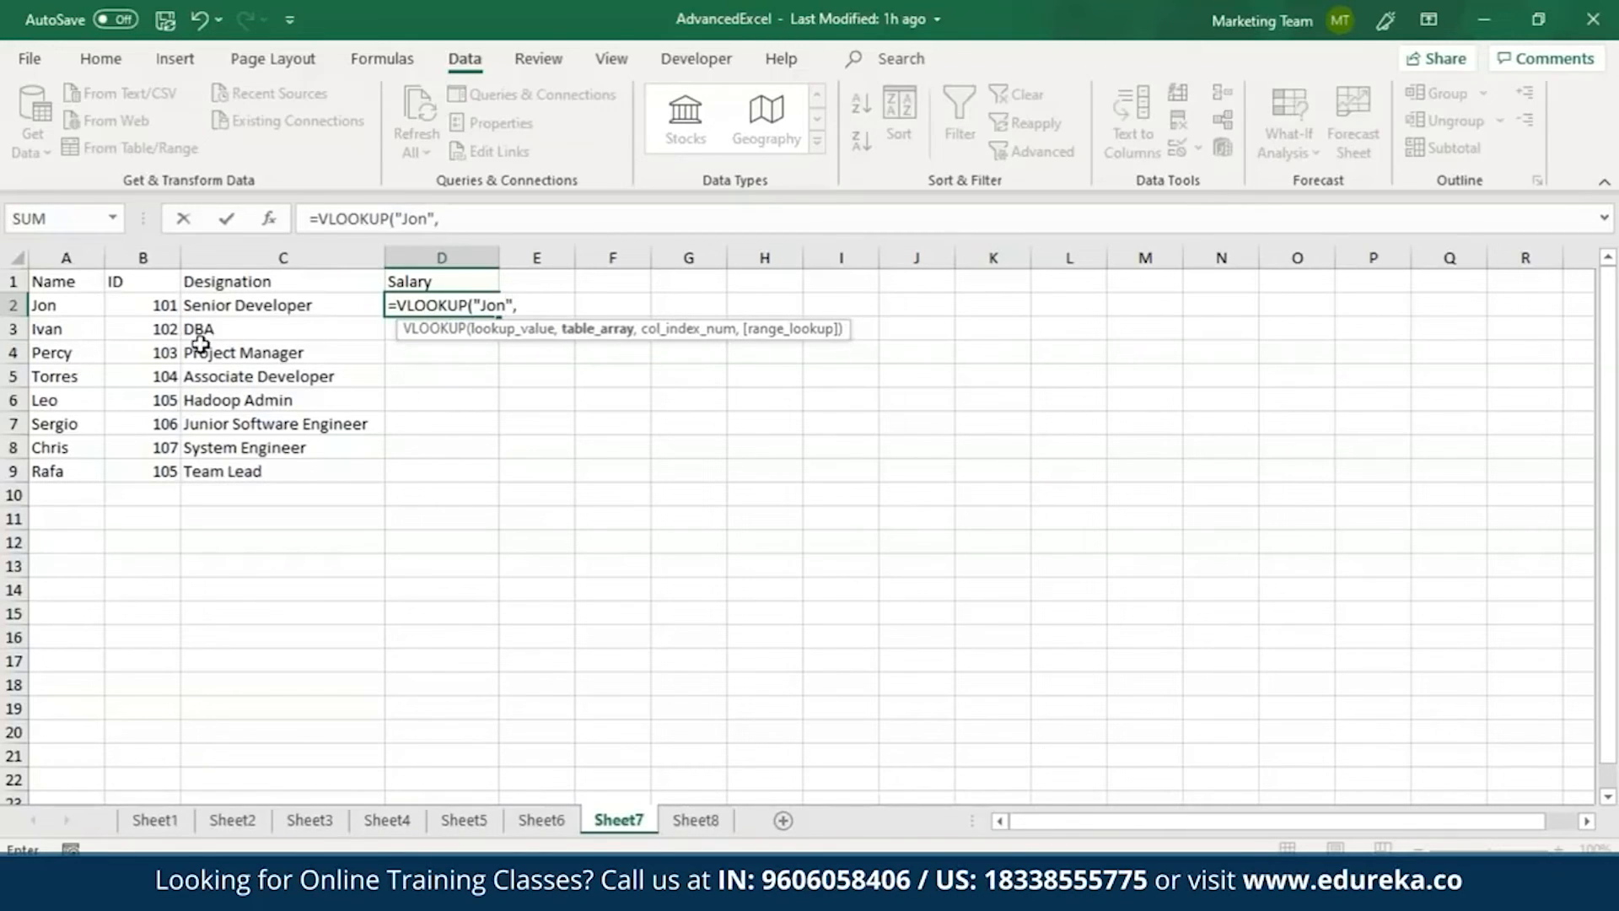
Complete the D2 formula with table array Sheet8!A1:C9, column index 3 and FALSE for an exact match.
click(709, 821)
drag(78, 282, 379, 461)
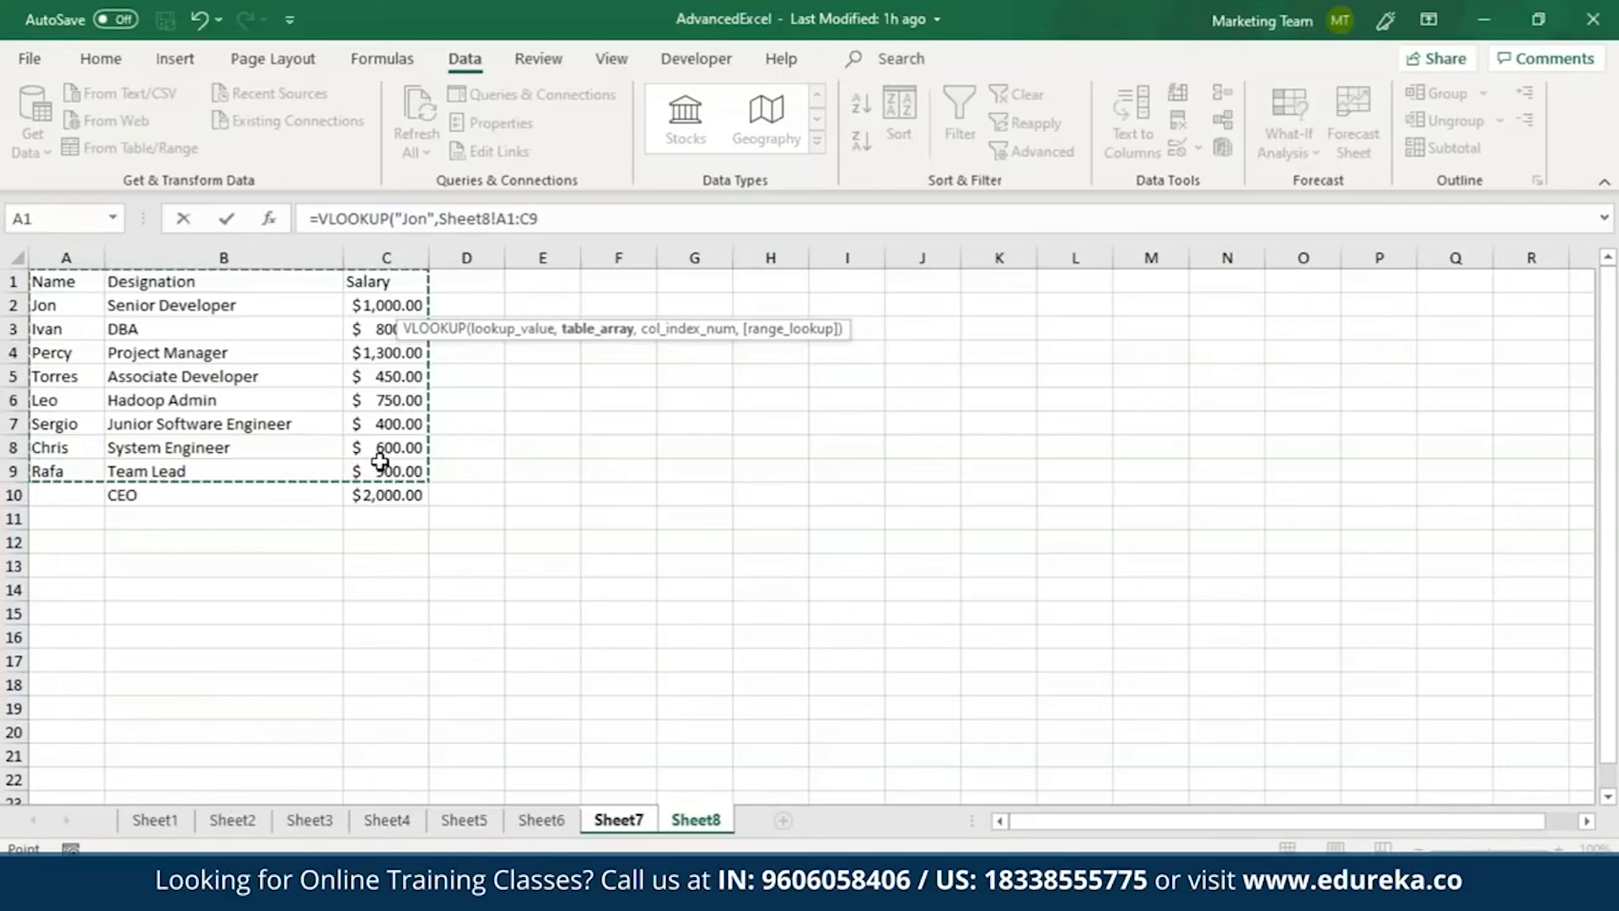
text(,)
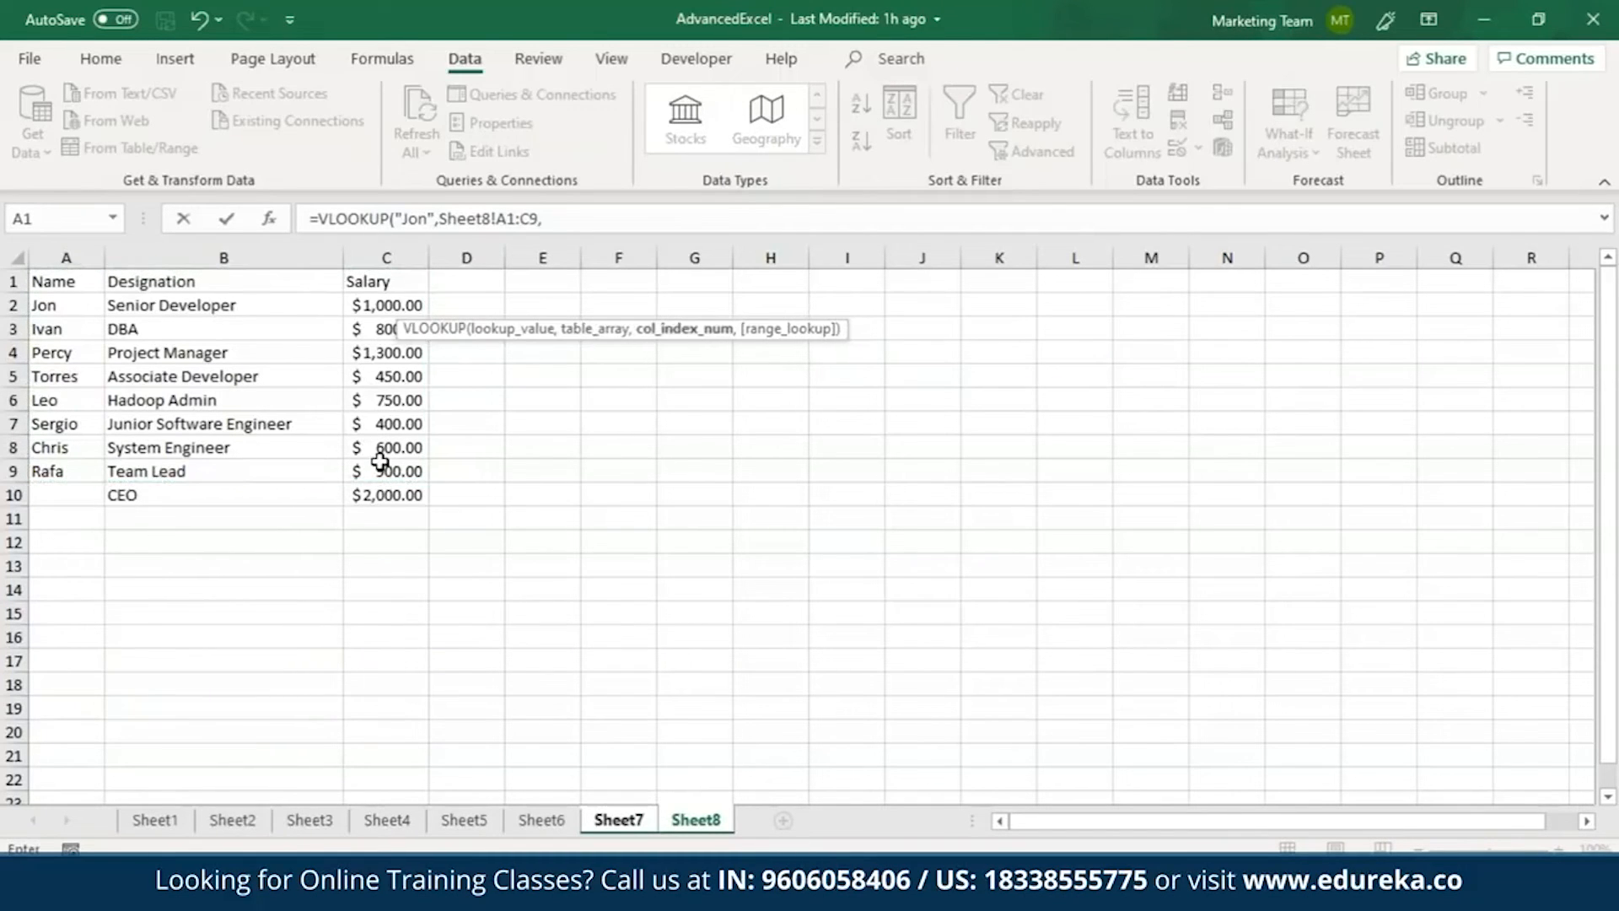
text(3,)
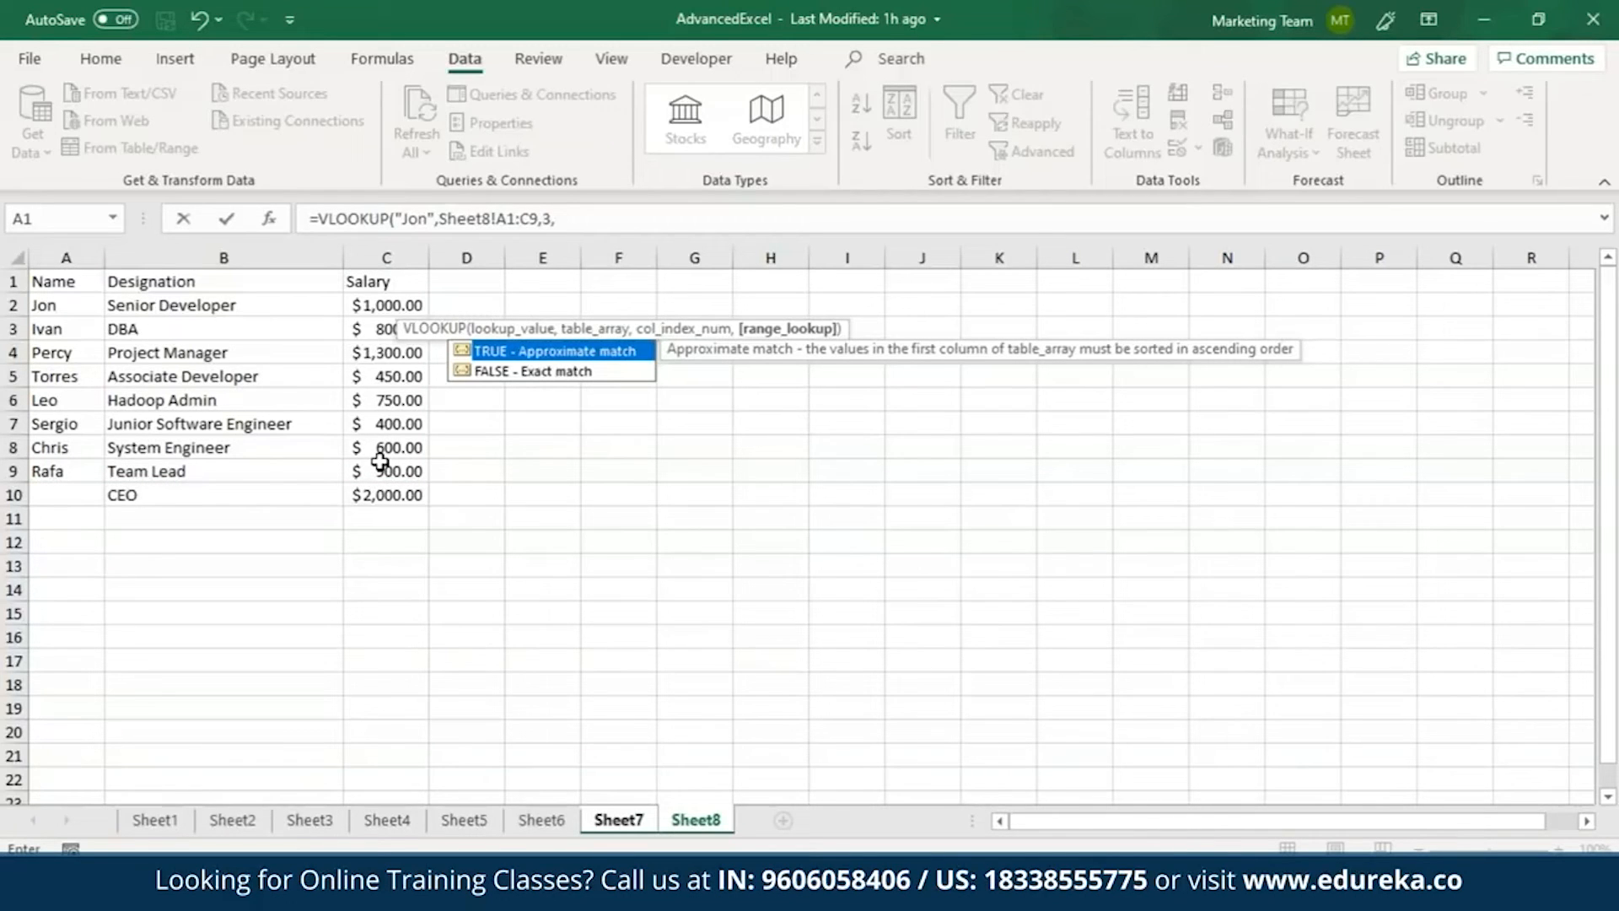
text(FALSE))
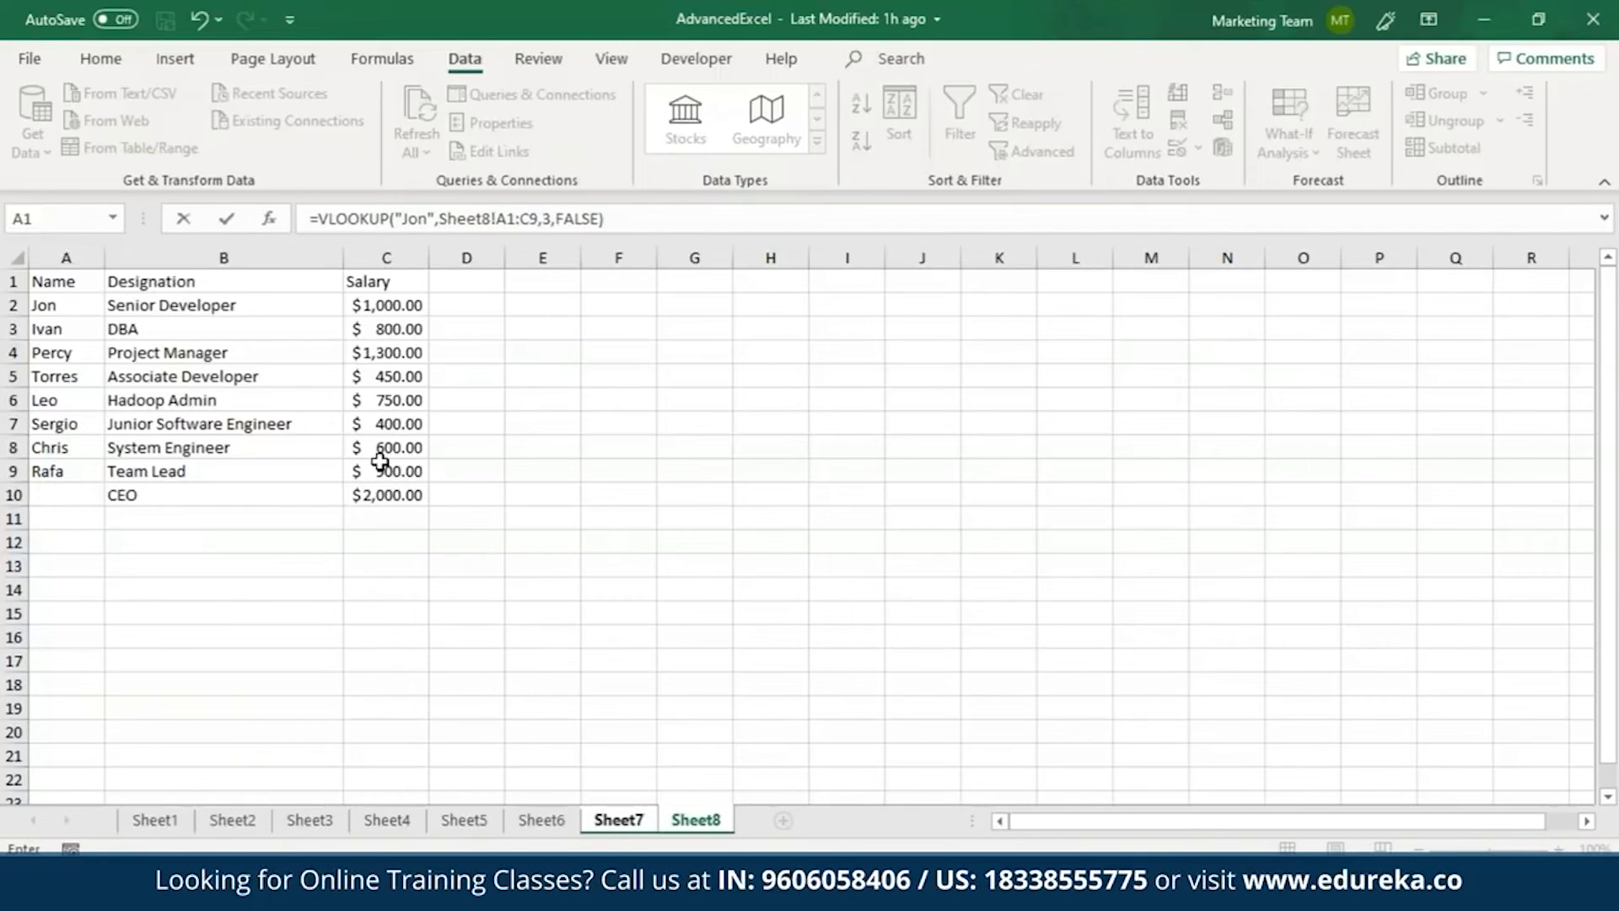
click(626, 218)
key(Return)
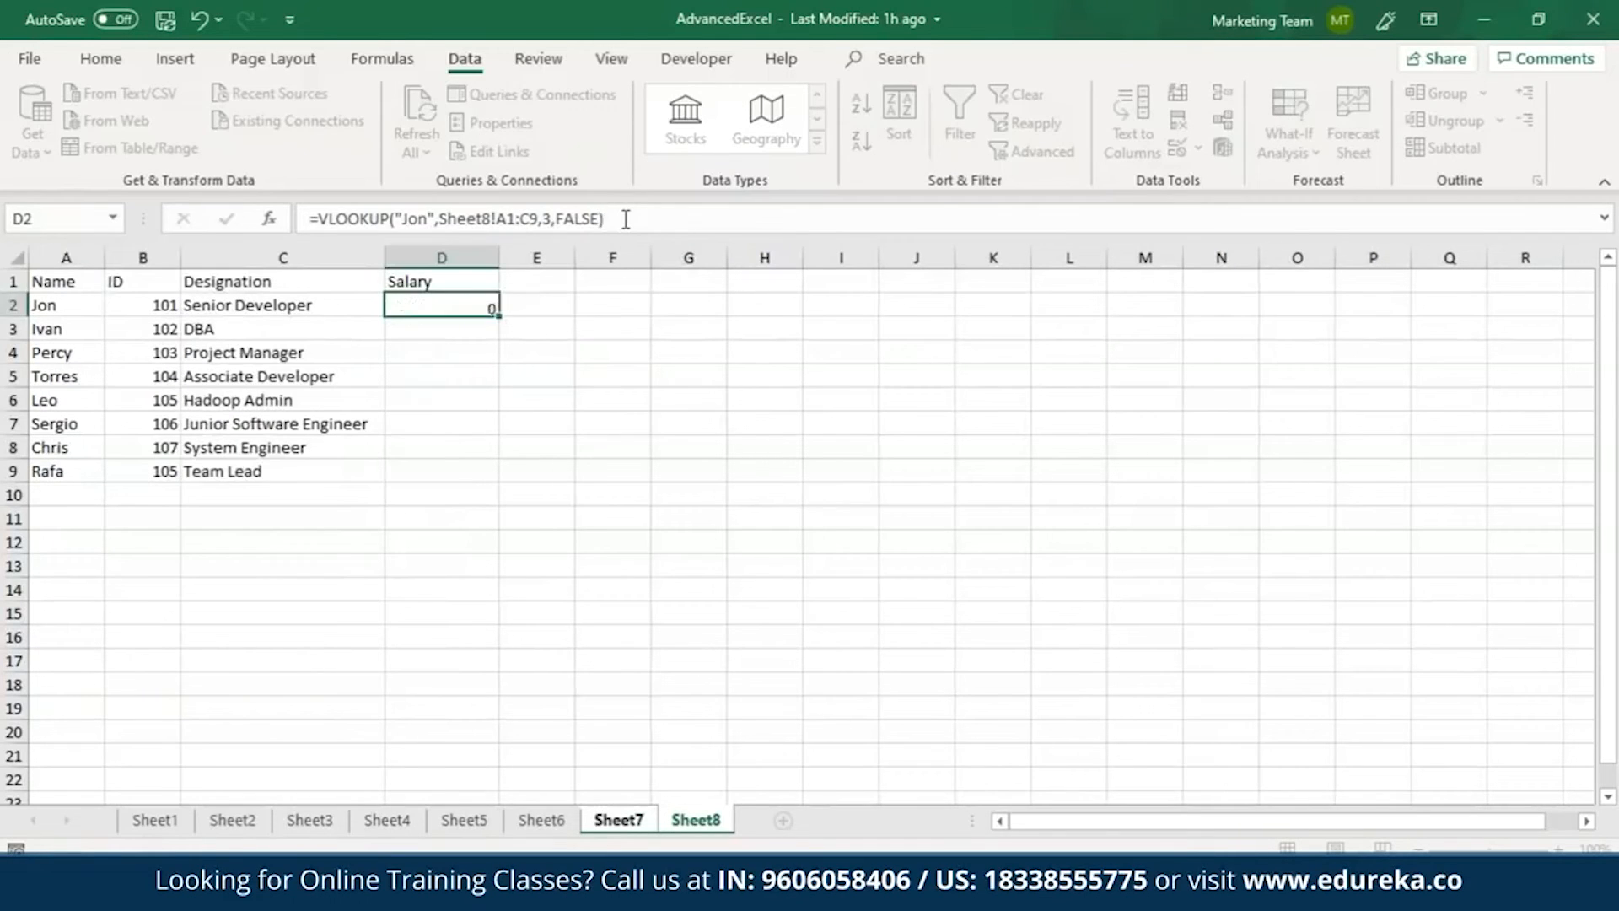
Format the salary in D2 with the $ English (United States) accounting format.
click(454, 306)
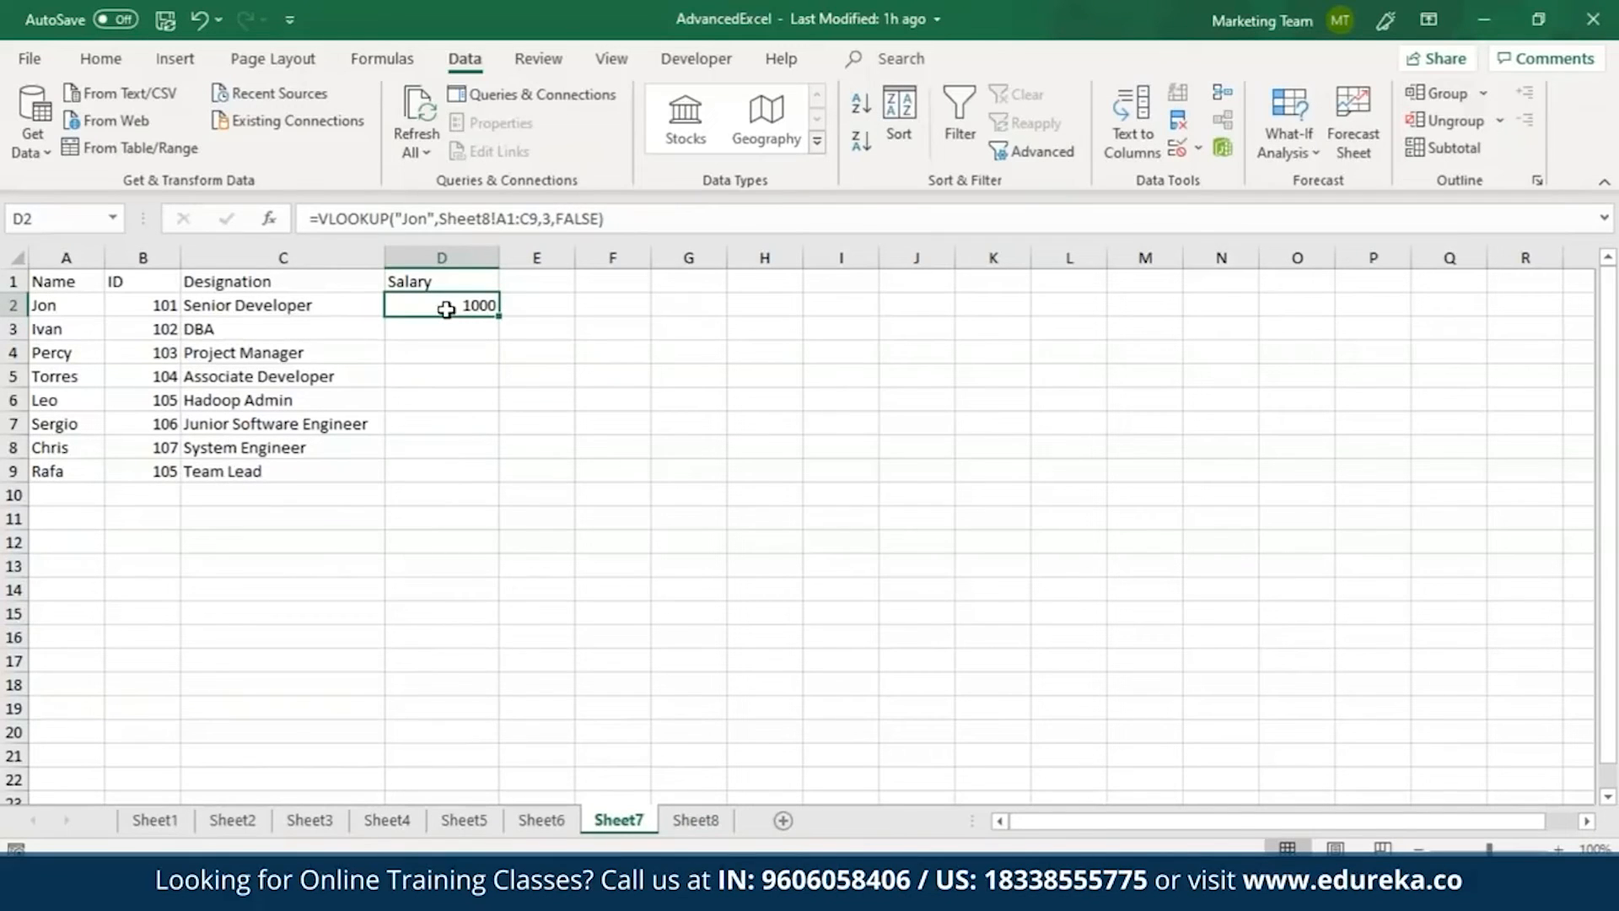
click(102, 59)
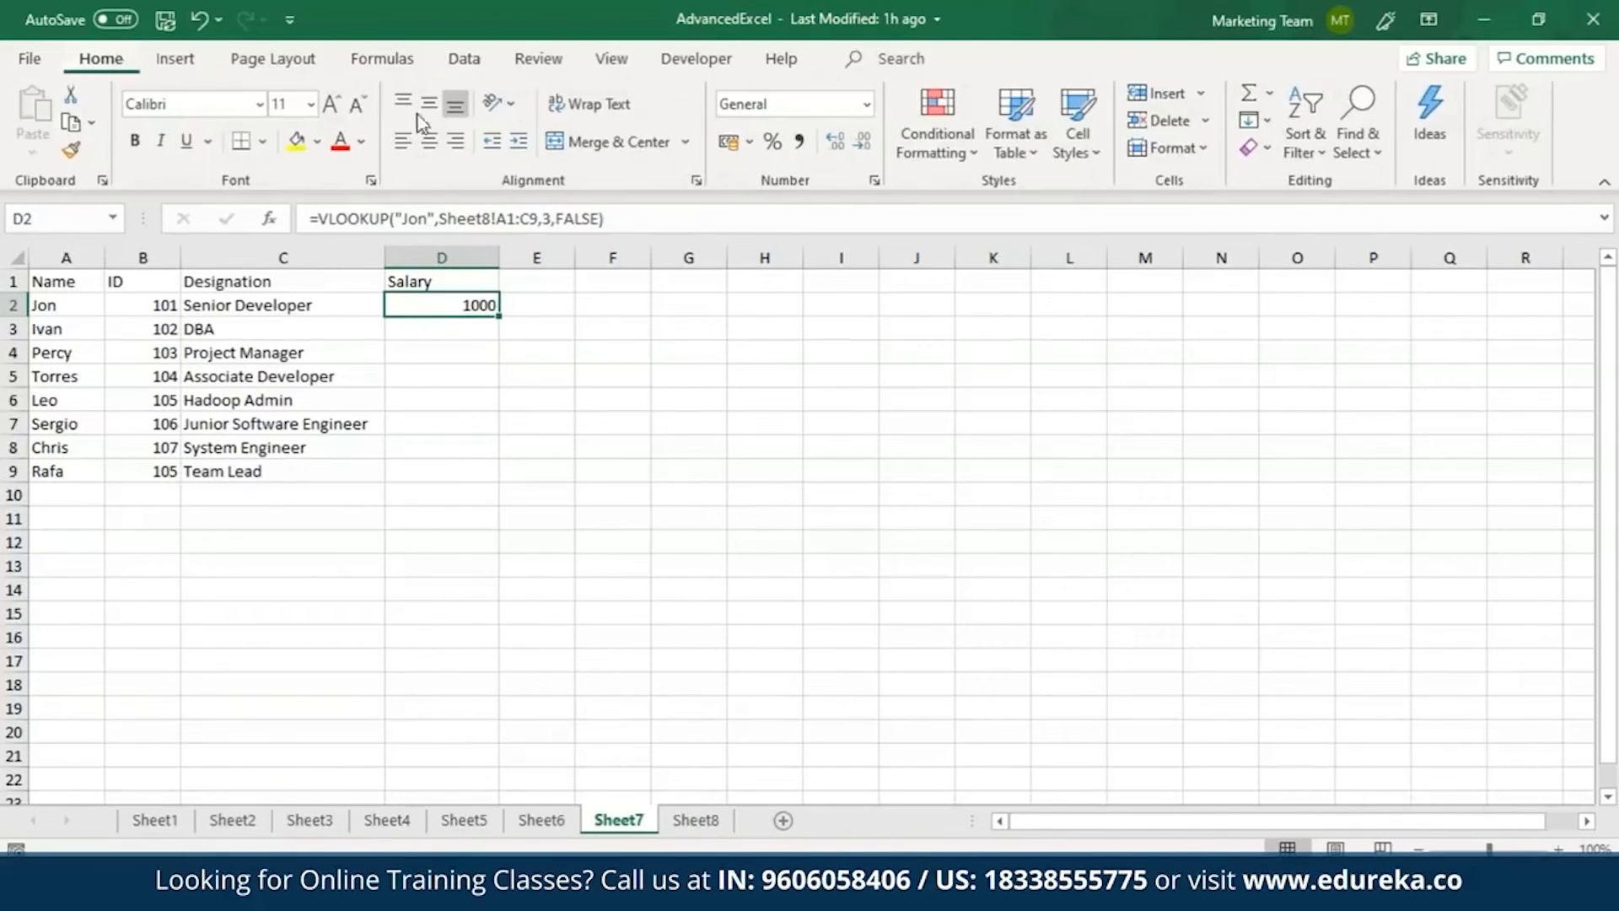
click(748, 142)
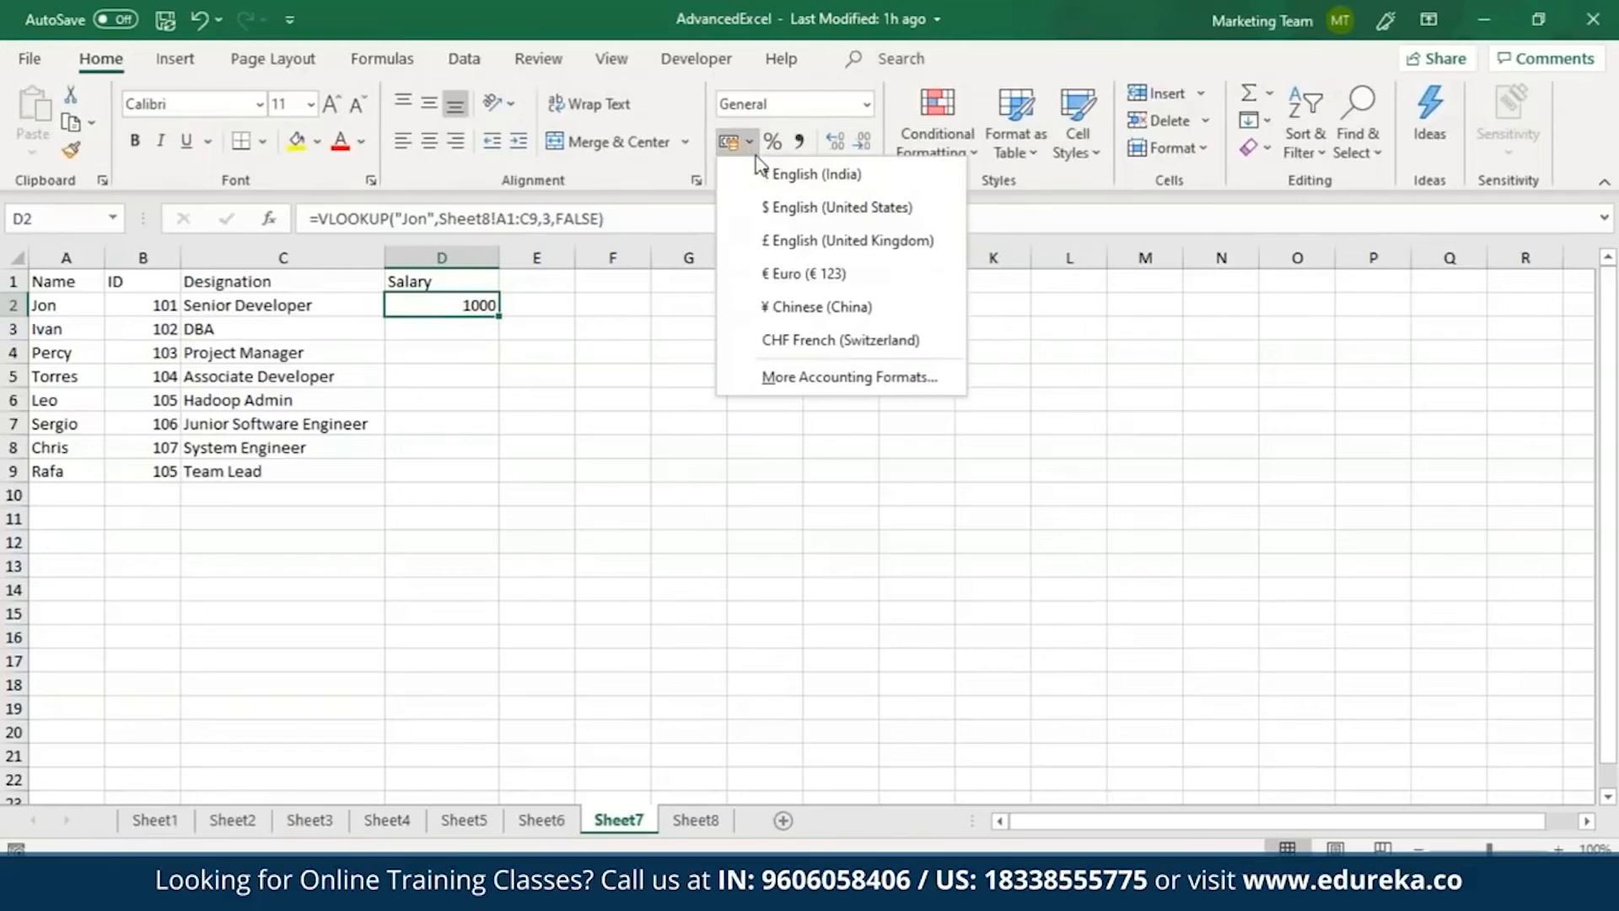
click(776, 207)
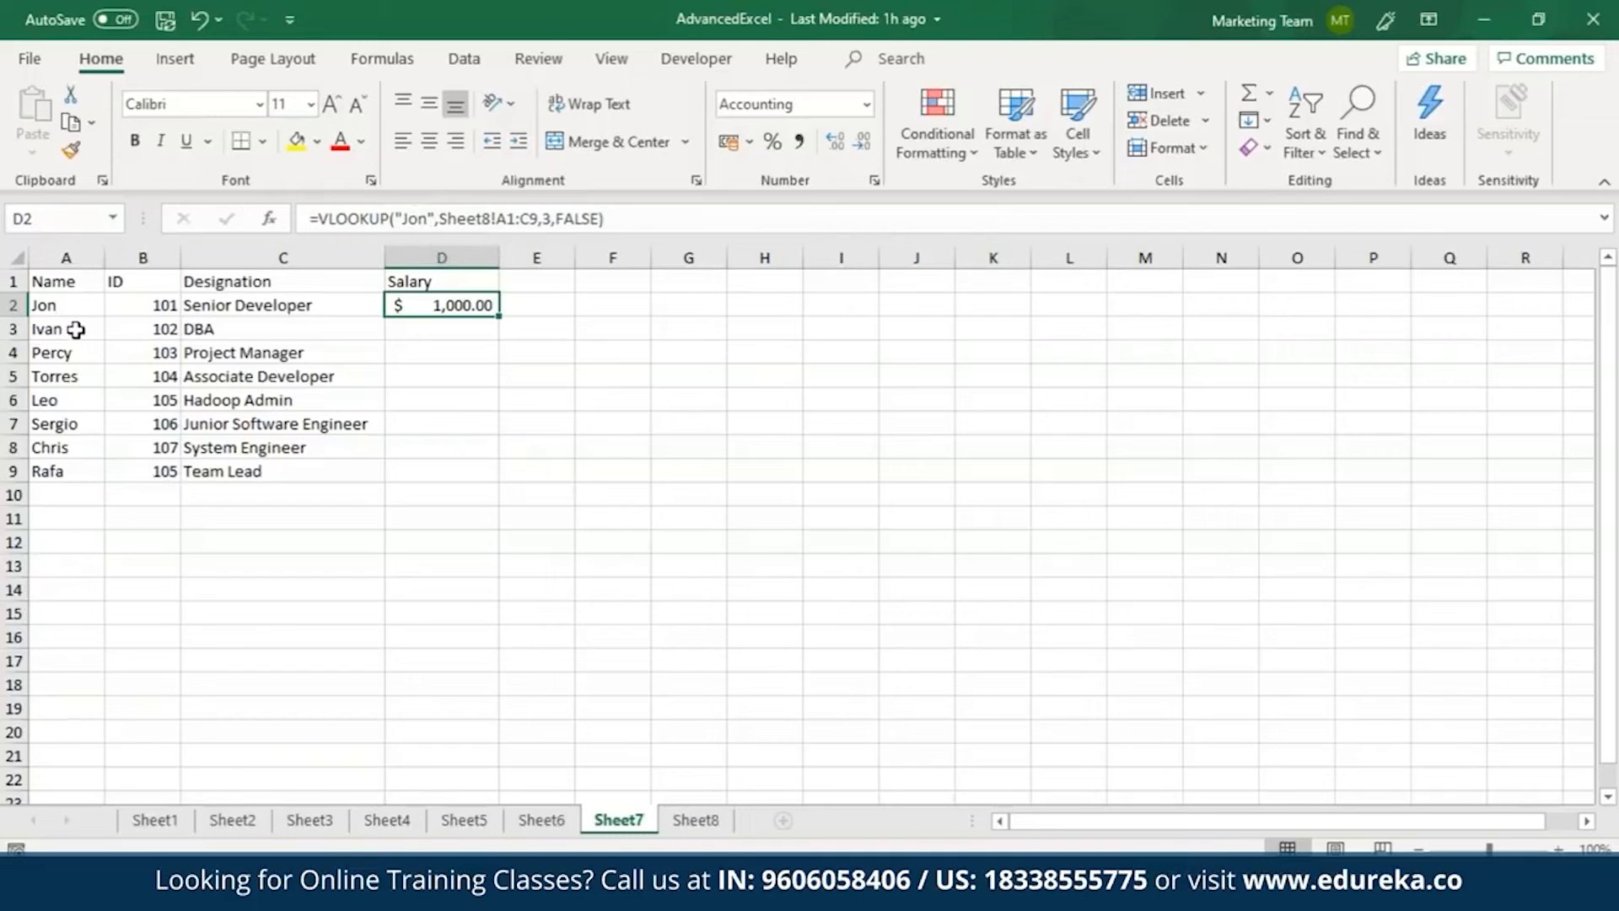
Replace the formula in D2 with a new VLOOKUP that uses cell A2 as the lookup value.
drag(632, 218, 309, 219)
key(BackSpace)
text(=VLOOK)
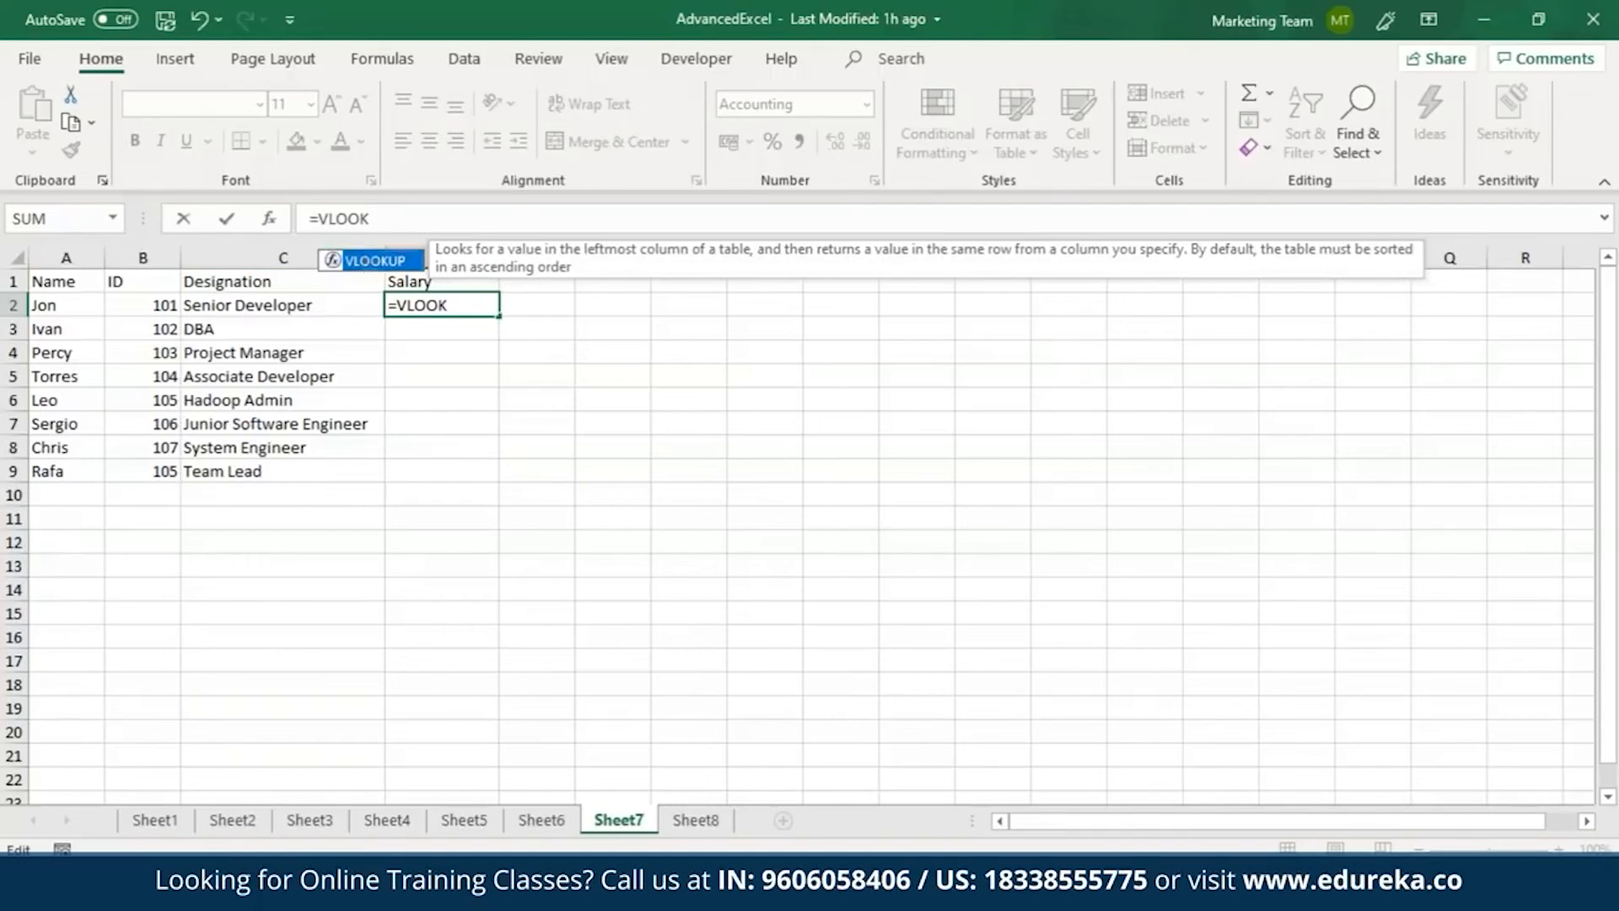
key(Tab)
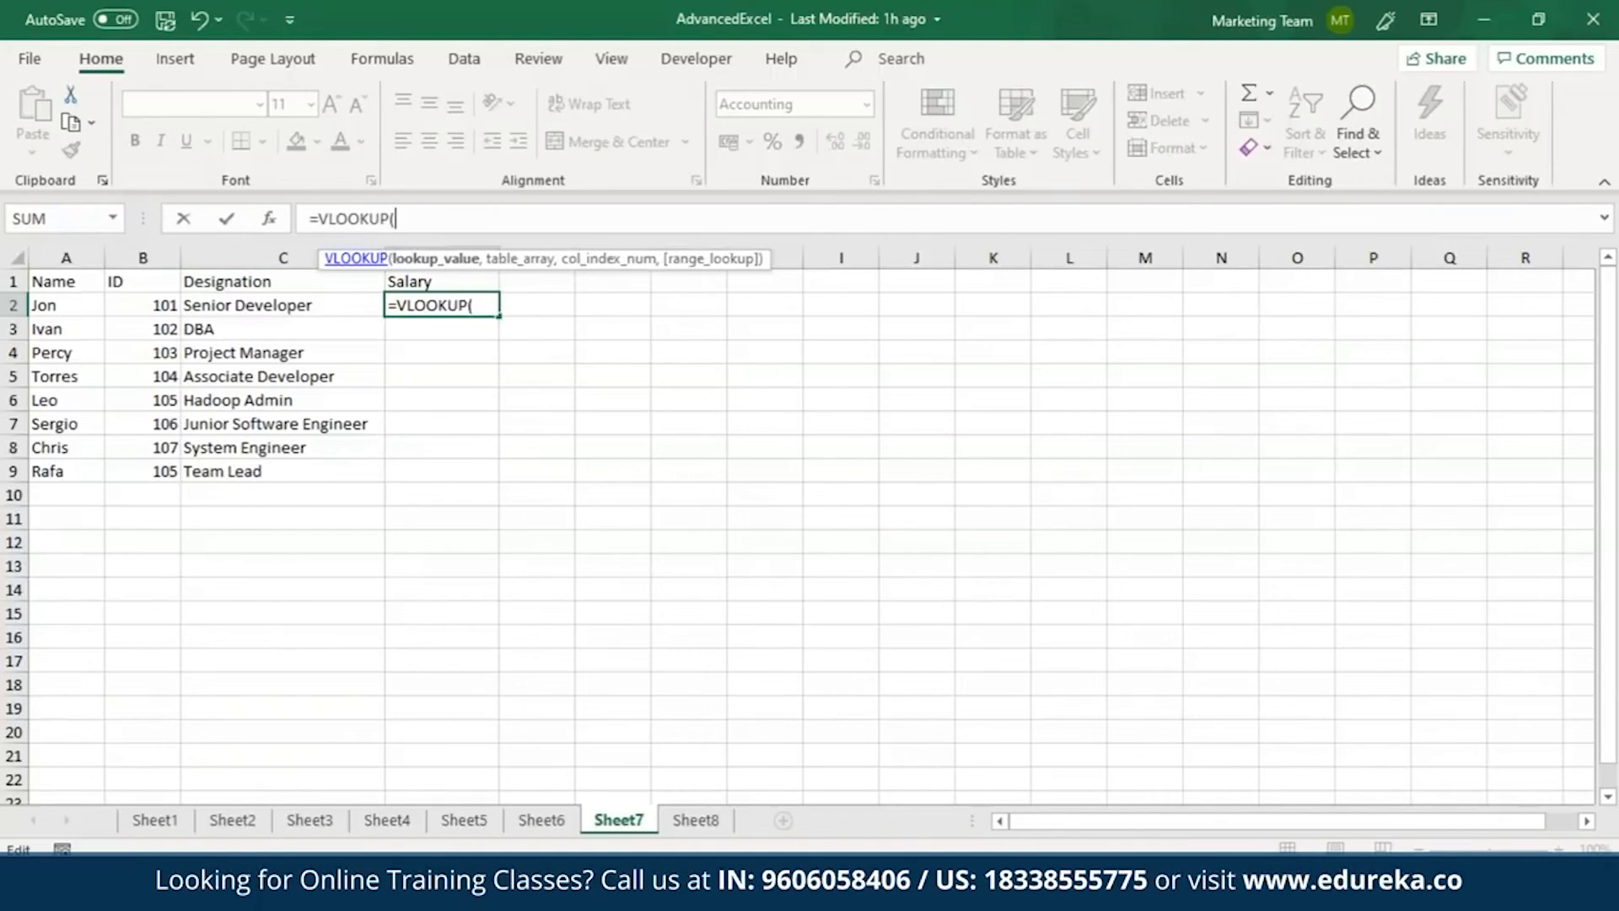
click(80, 311)
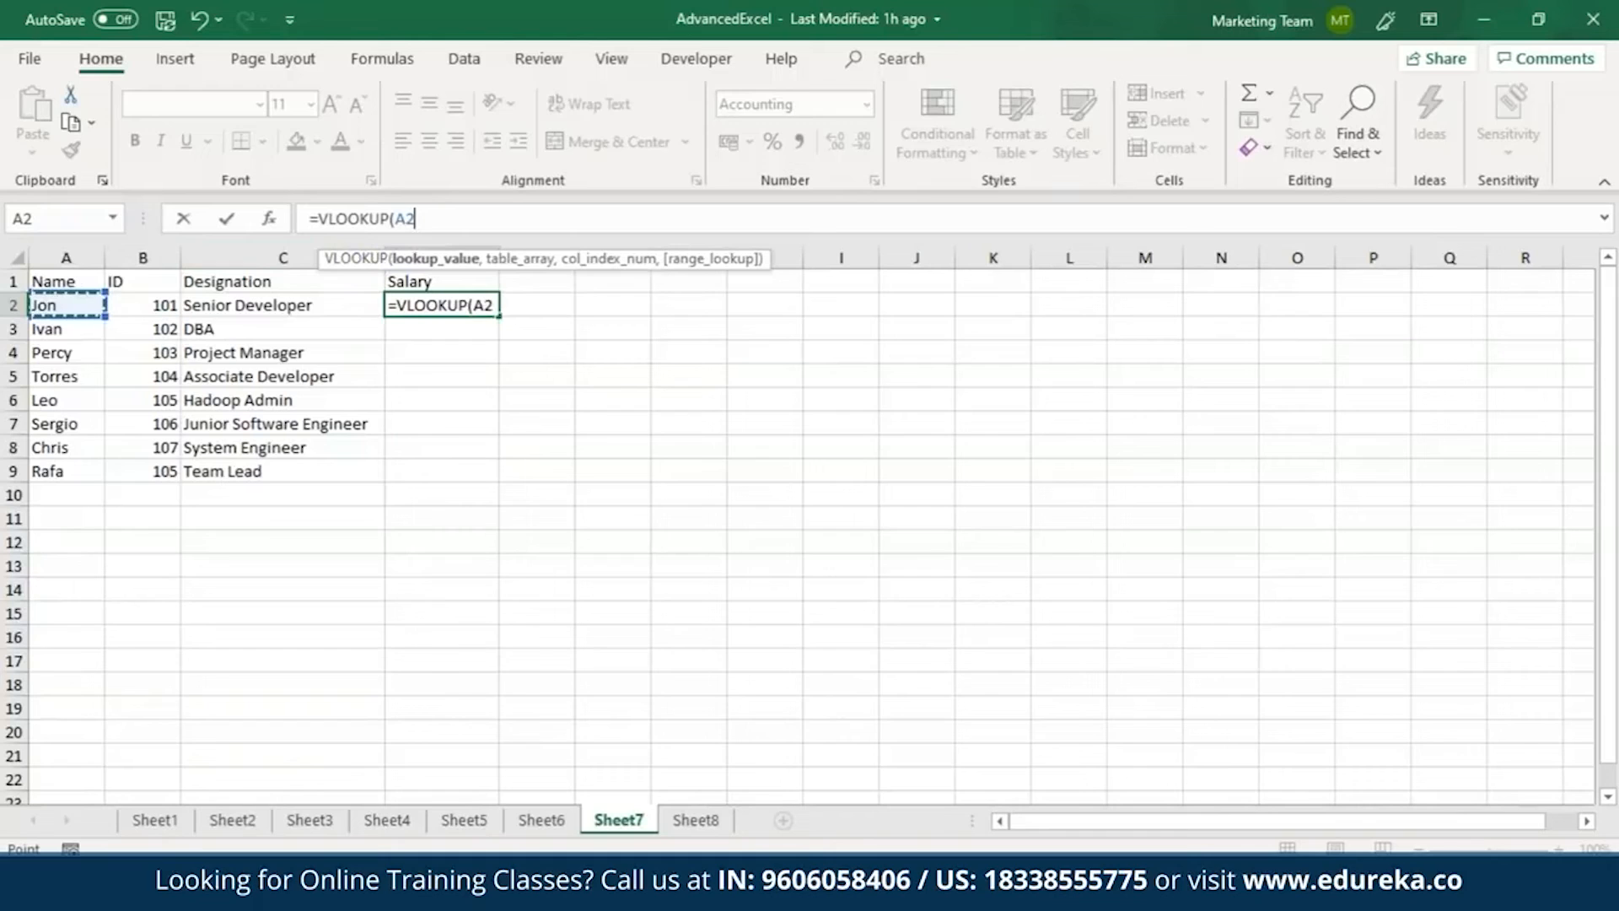
text(,)
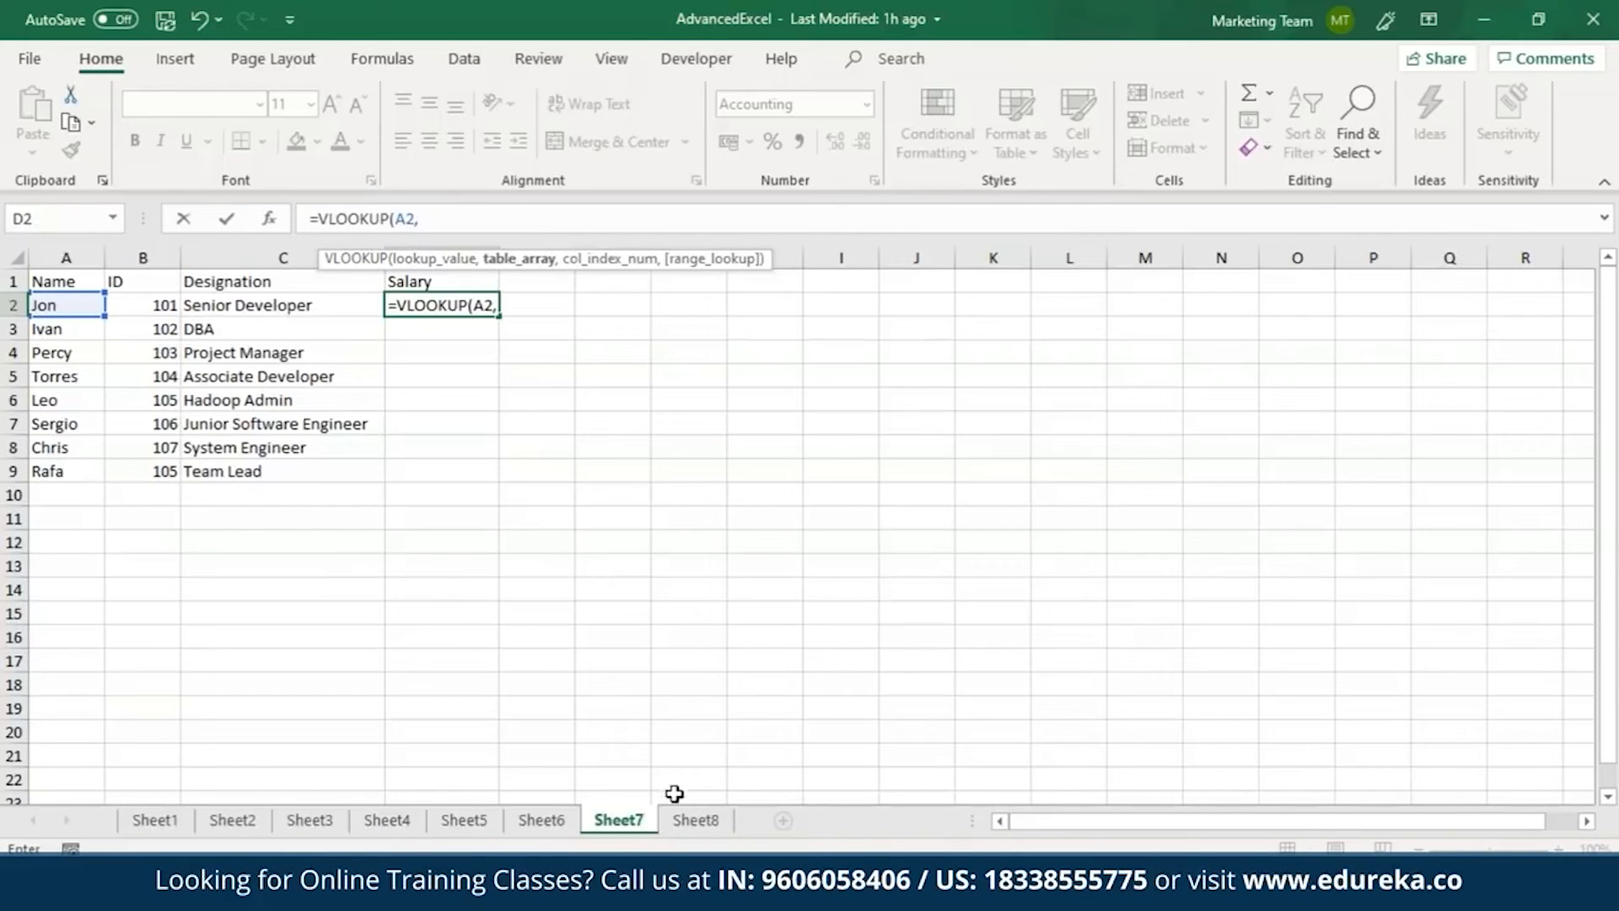
Complete the VLOOKUP with Sheet8!A1:C9, column index 3 and FALSE, and fill it down from D2 to D9.
click(696, 820)
drag(59, 285, 386, 471)
text(,3)
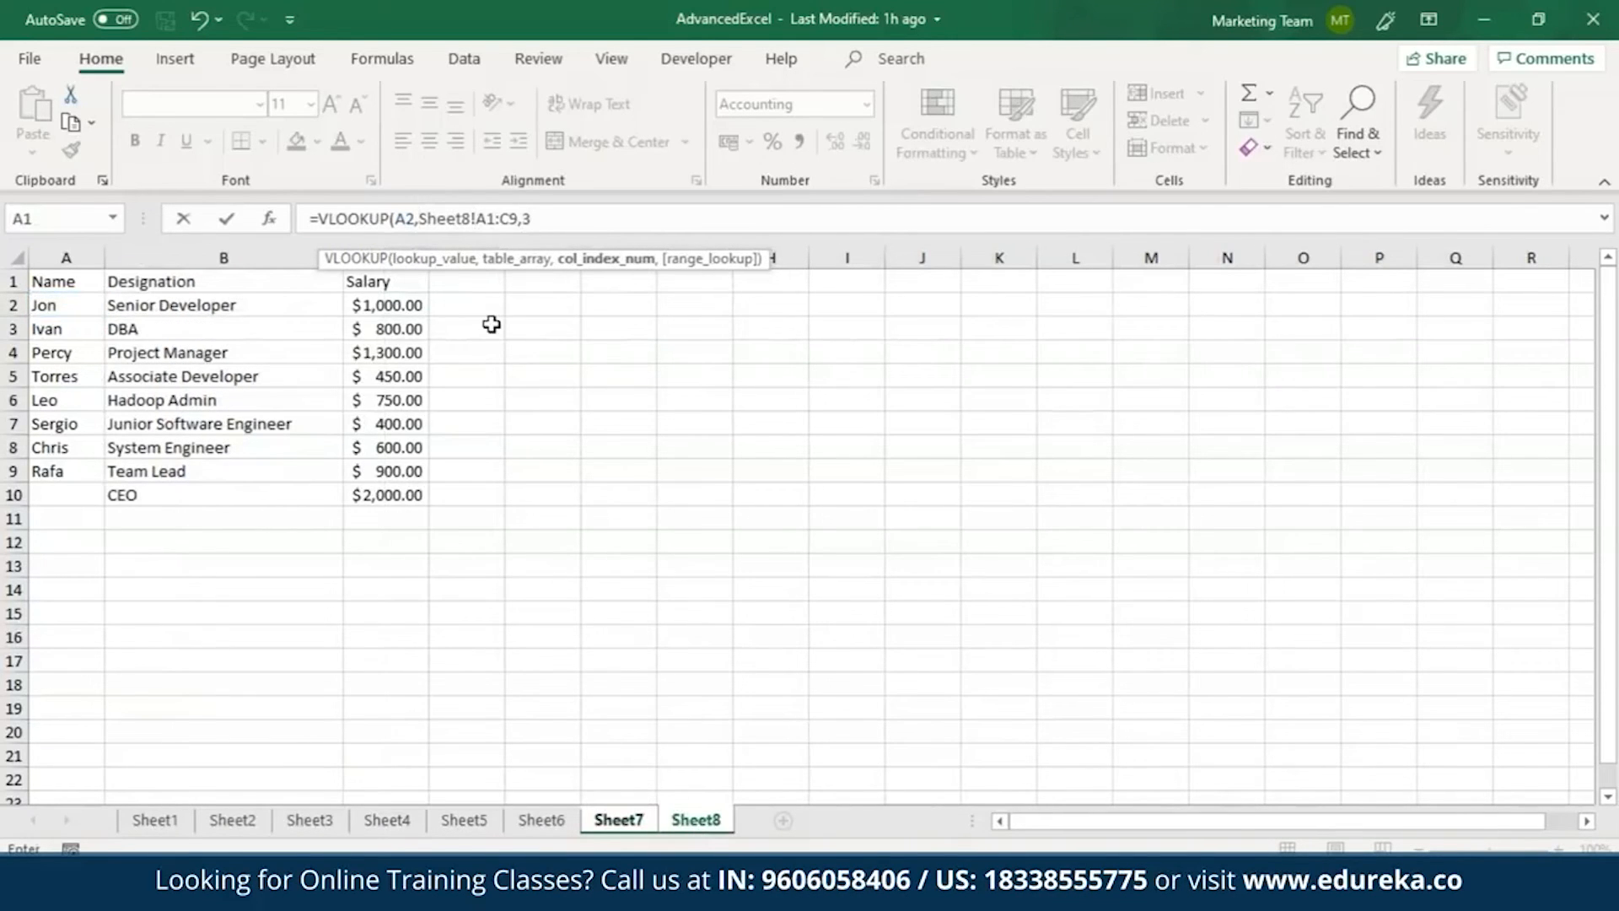
text(,FALSE)
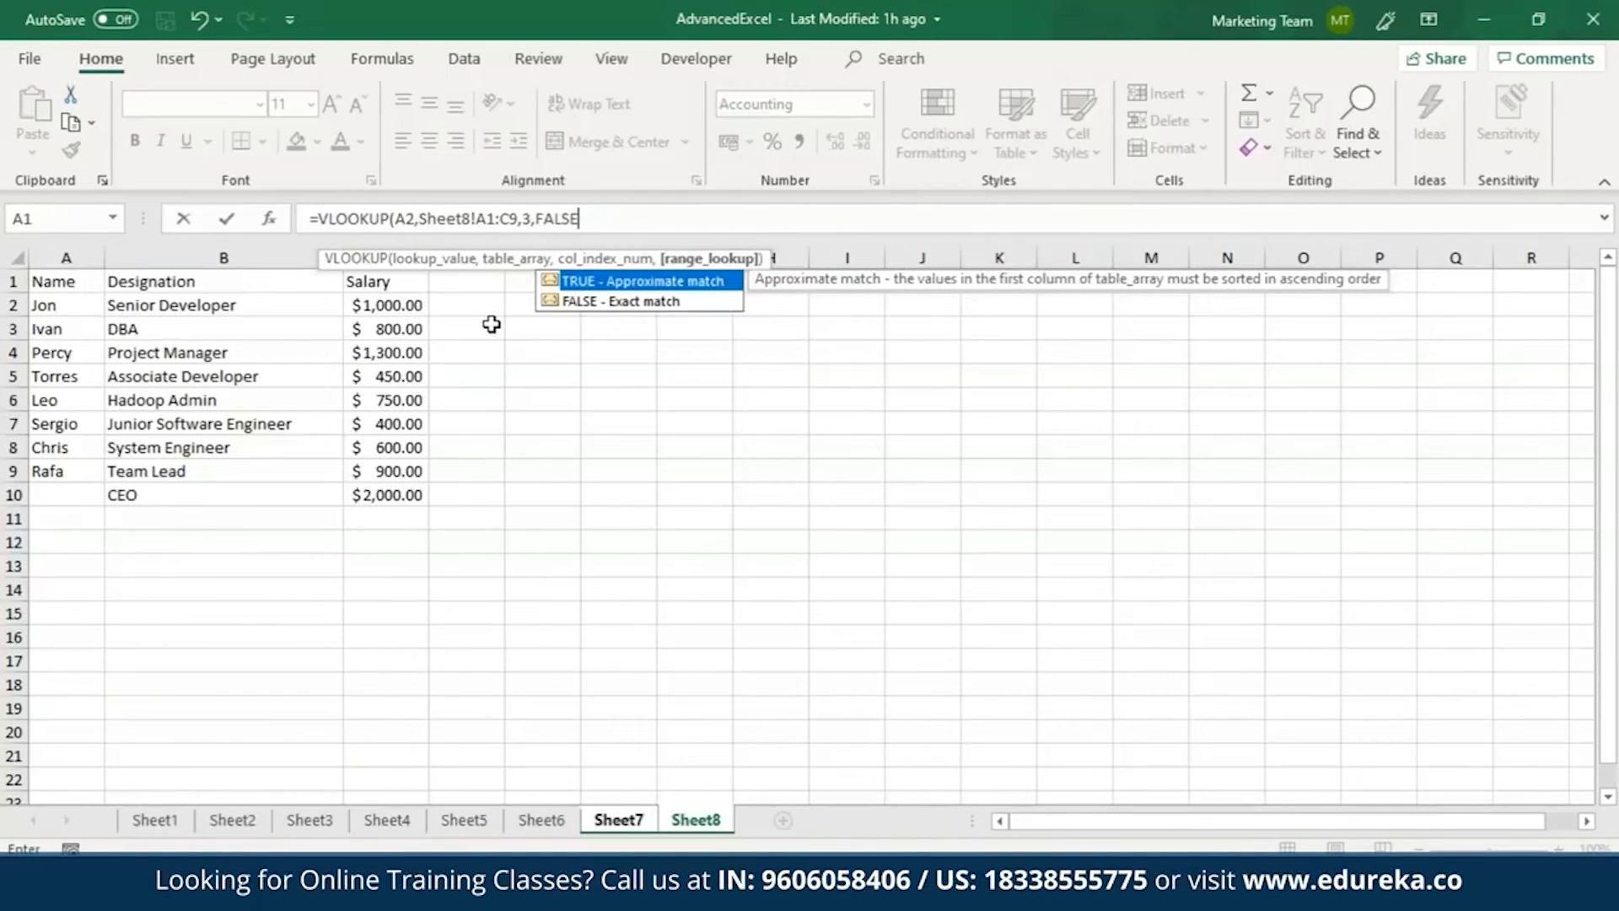
text())
key(Return)
click(469, 304)
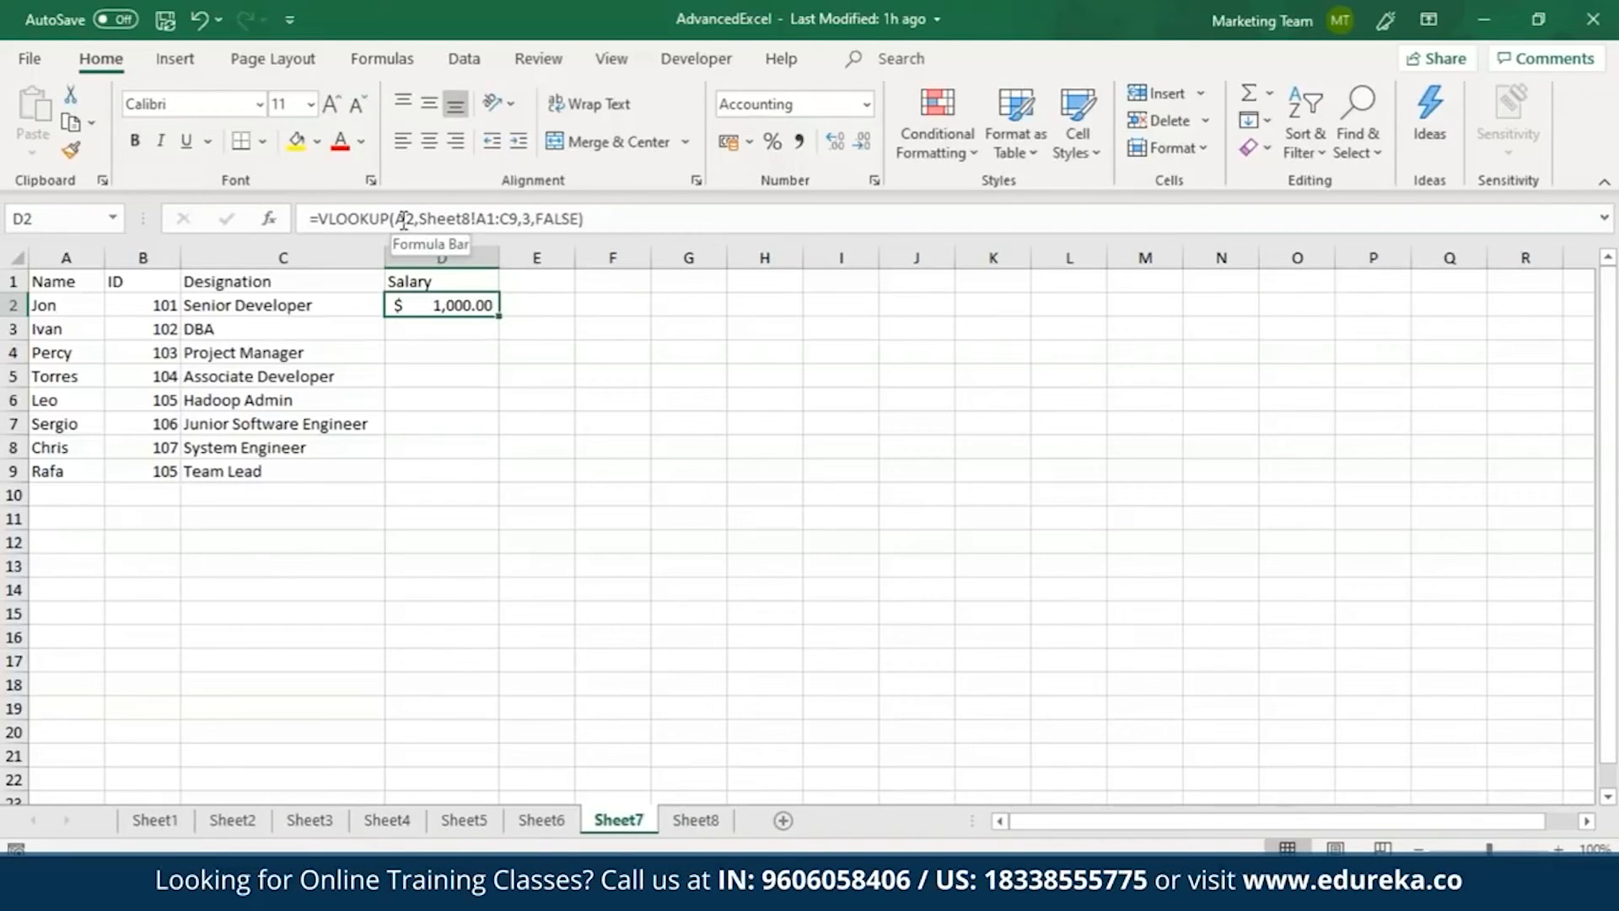
drag(499, 318, 490, 476)
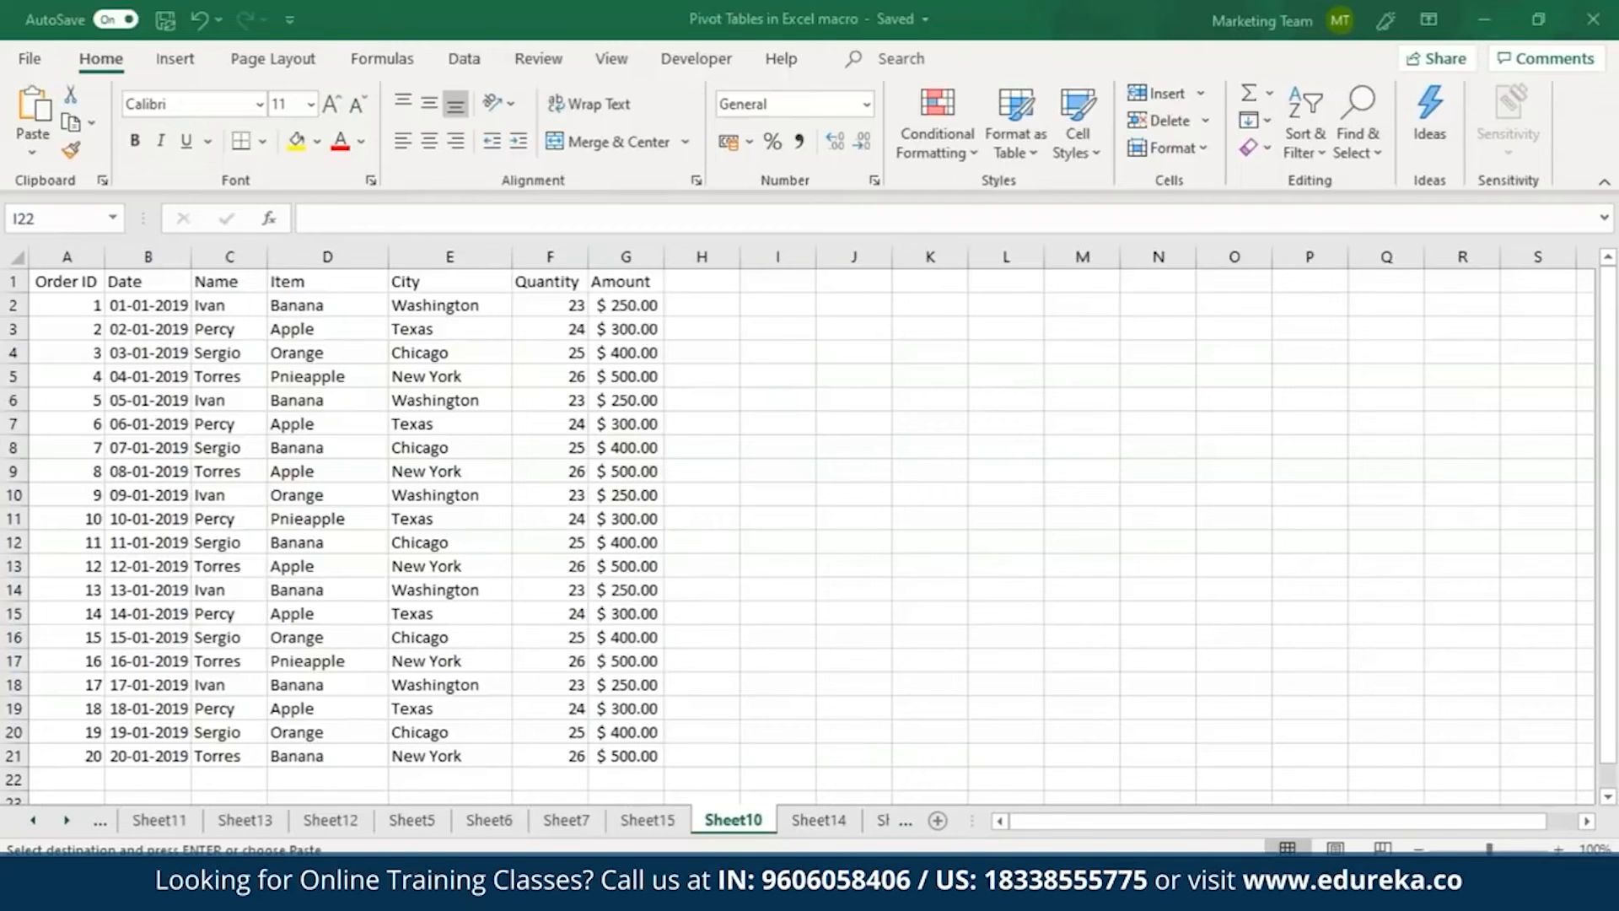
Start recording a macro named Macro1, stored in This Workbook, in the Pivot Tables in Excel macro workbook.
click(629, 57)
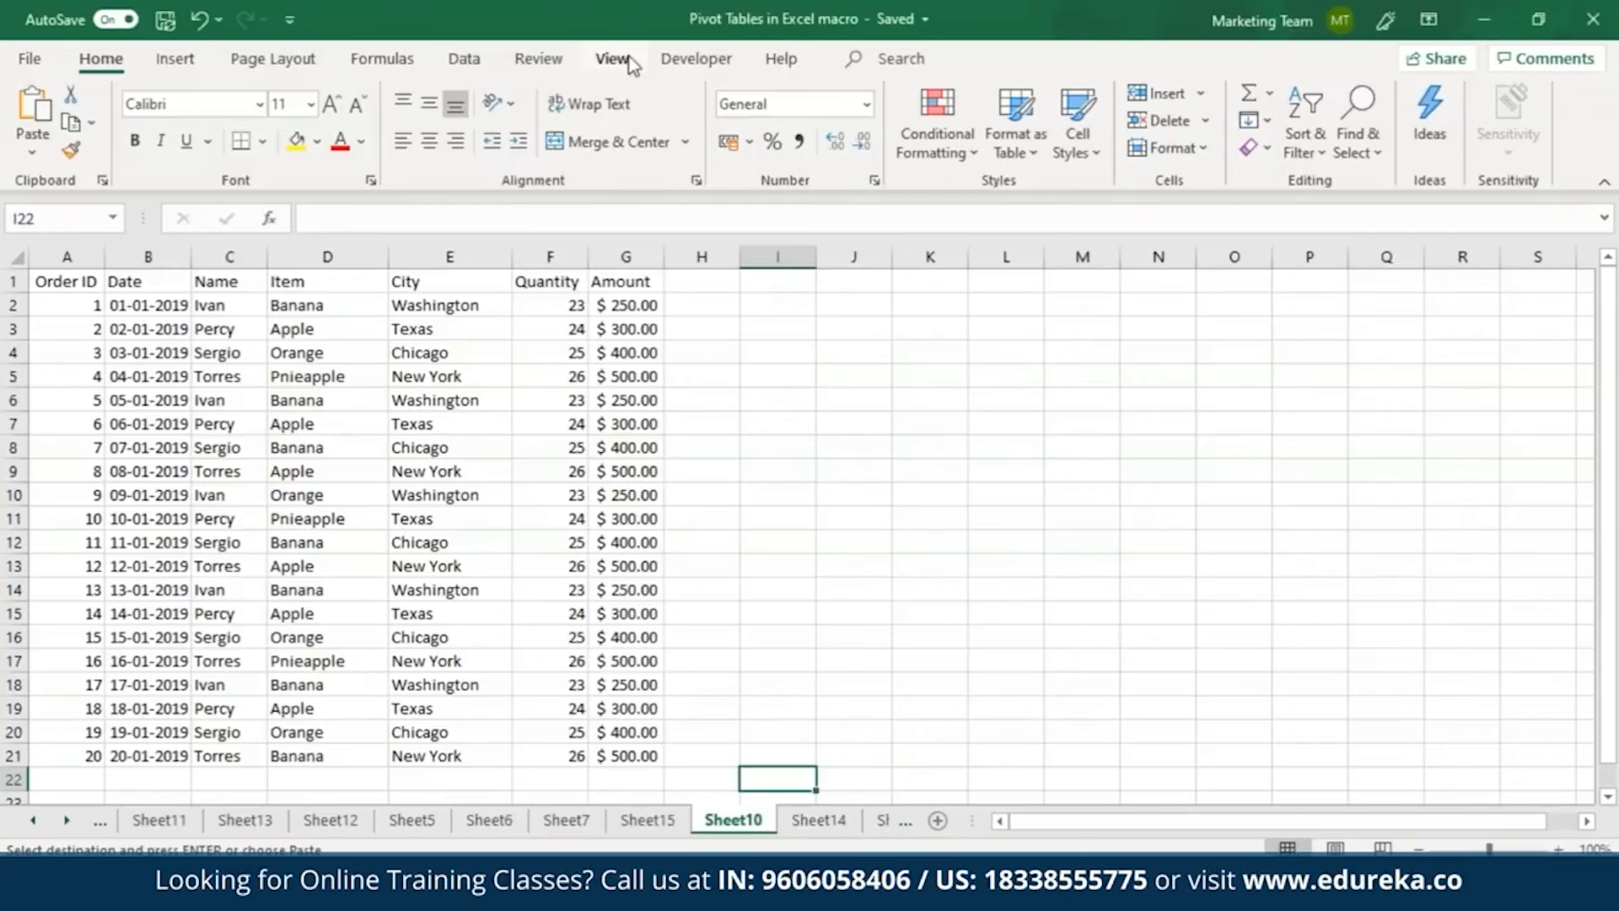
click(624, 61)
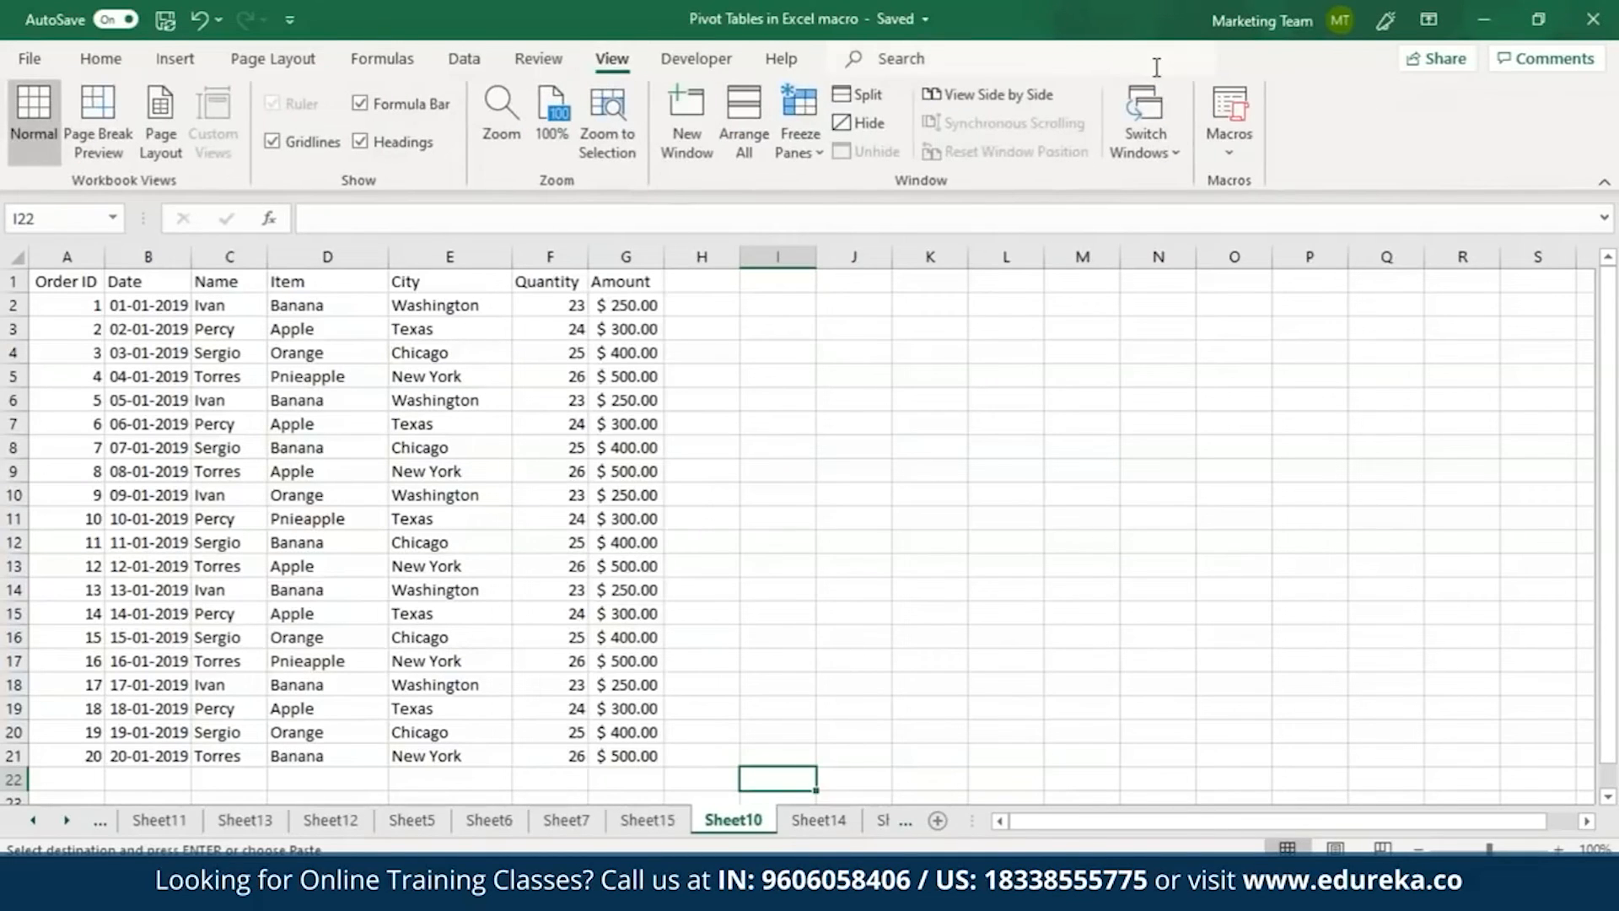
click(1236, 139)
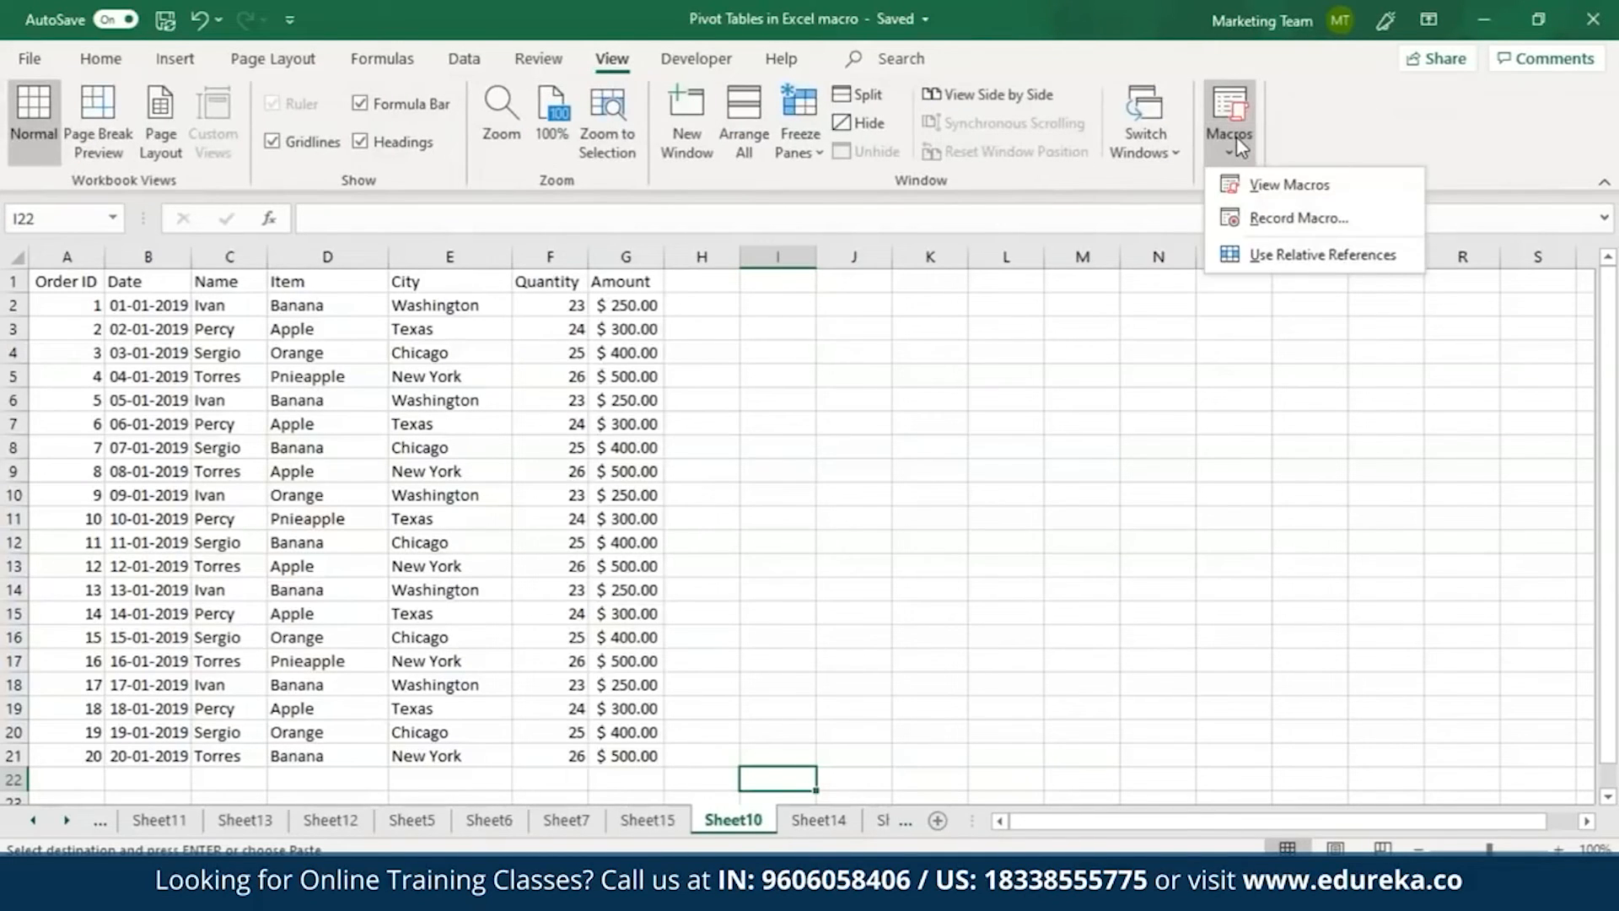
click(1271, 221)
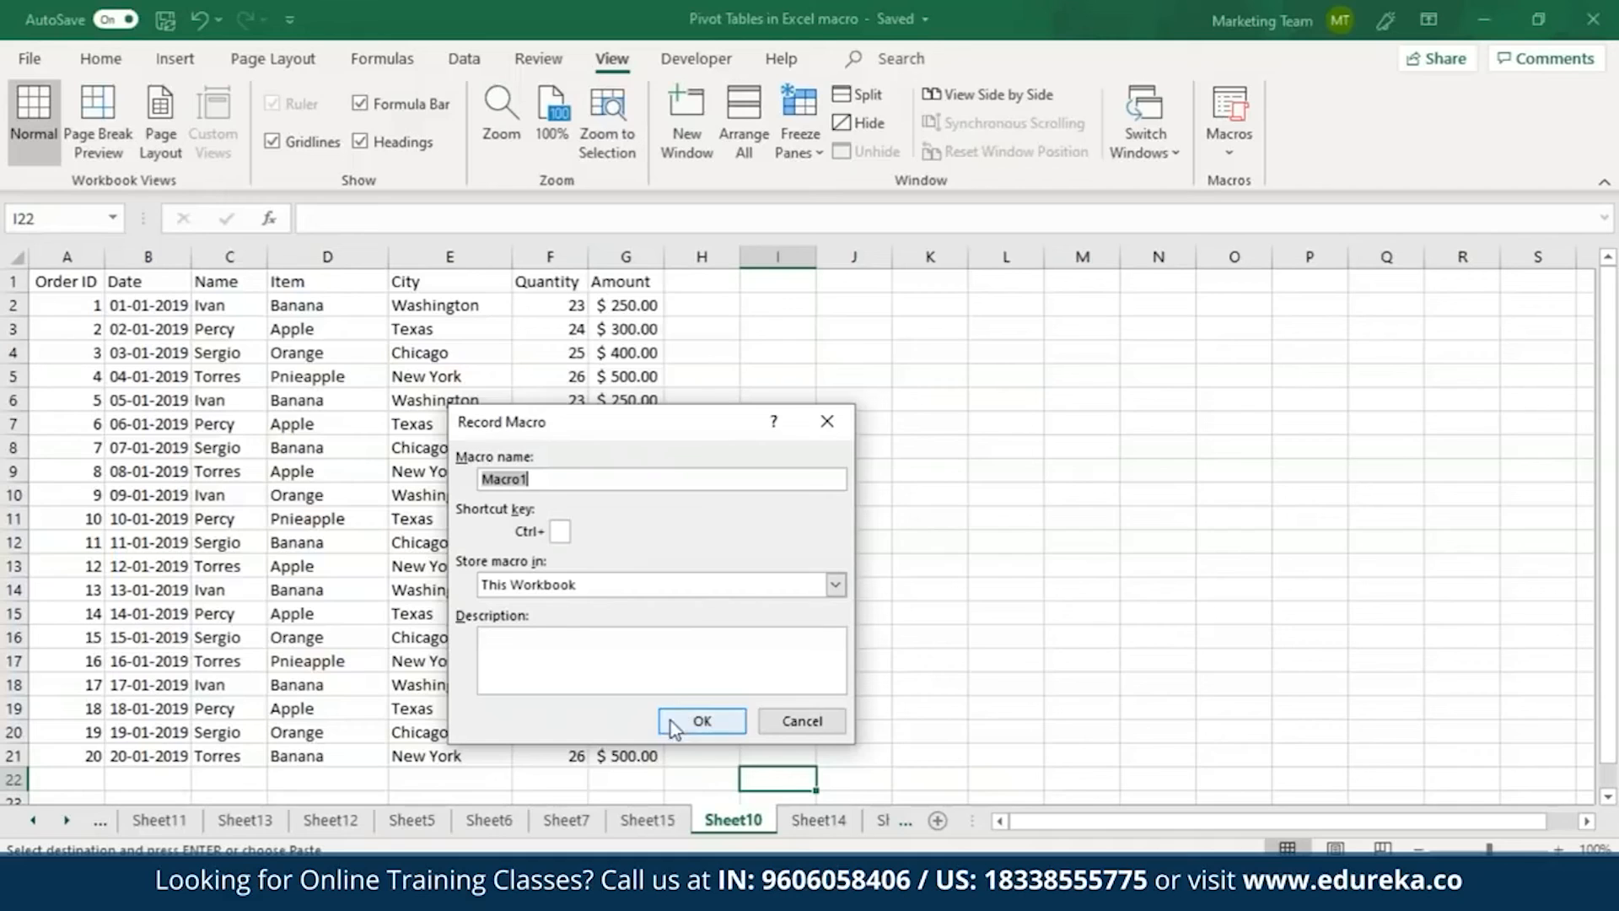
click(699, 720)
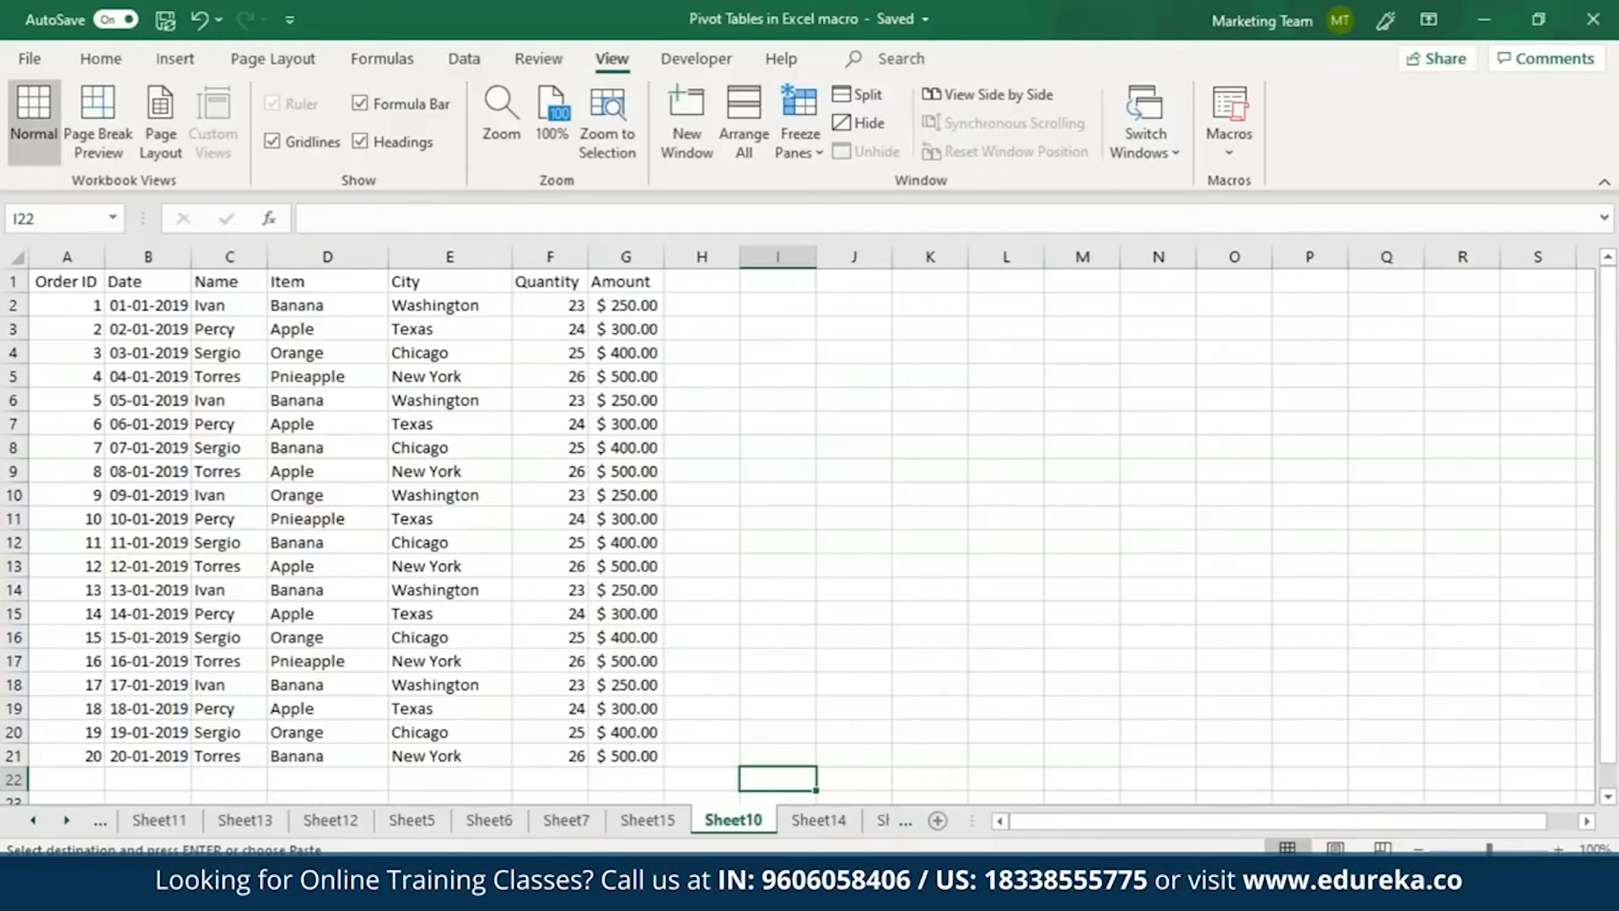
Sort only the names in C2:C21 from A to Z by cell values, continuing with the current selection.
click(217, 280)
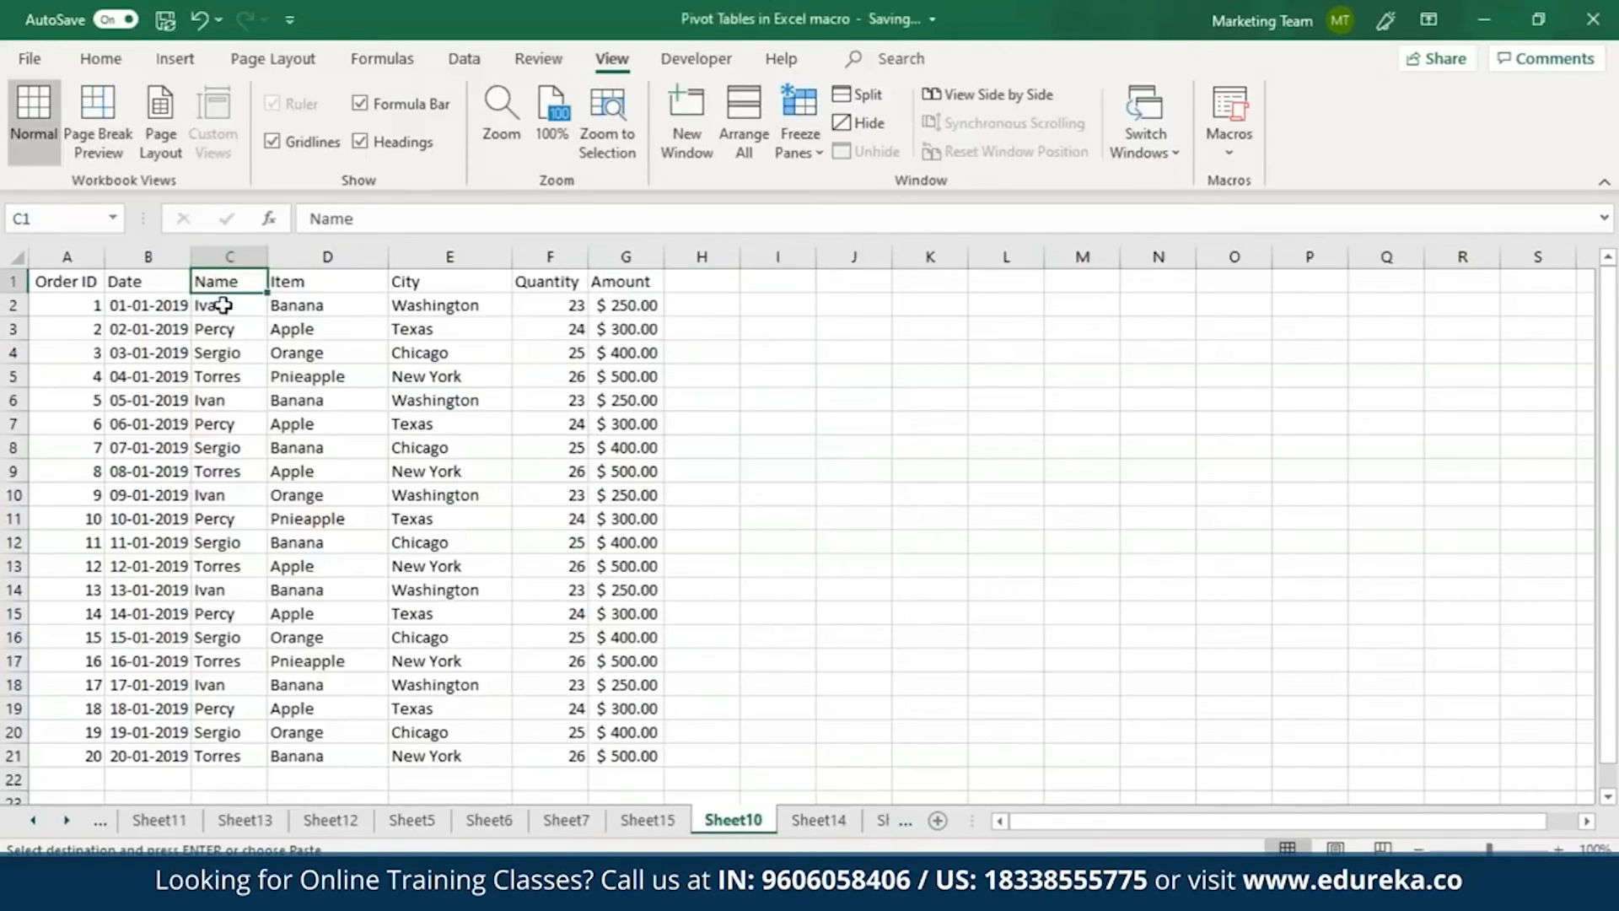
drag(223, 309, 231, 751)
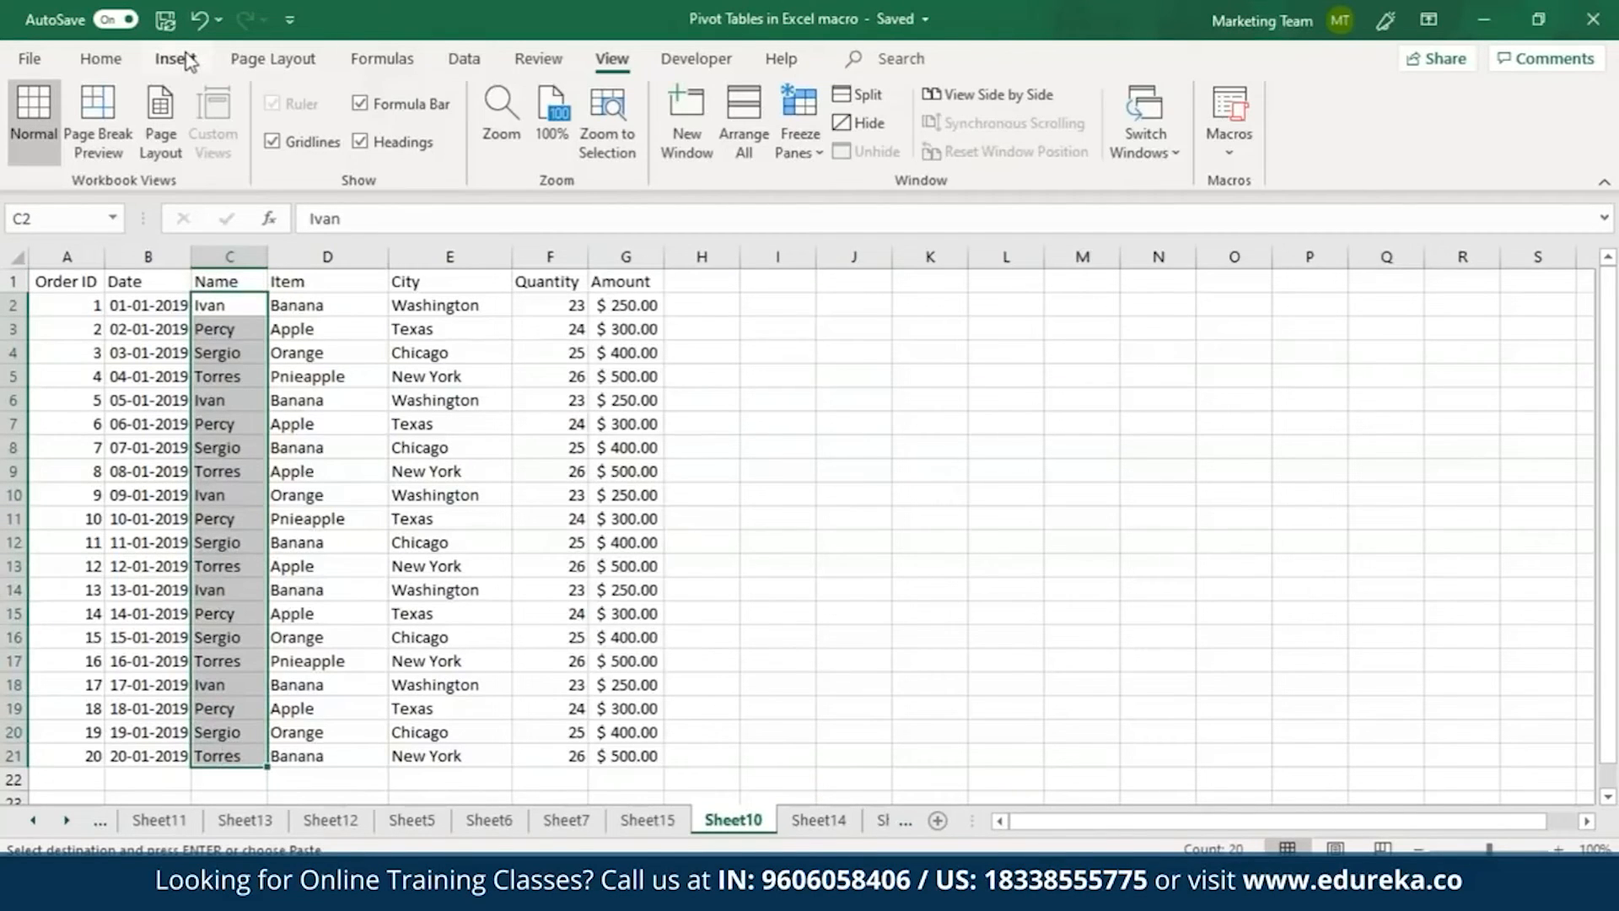
click(464, 60)
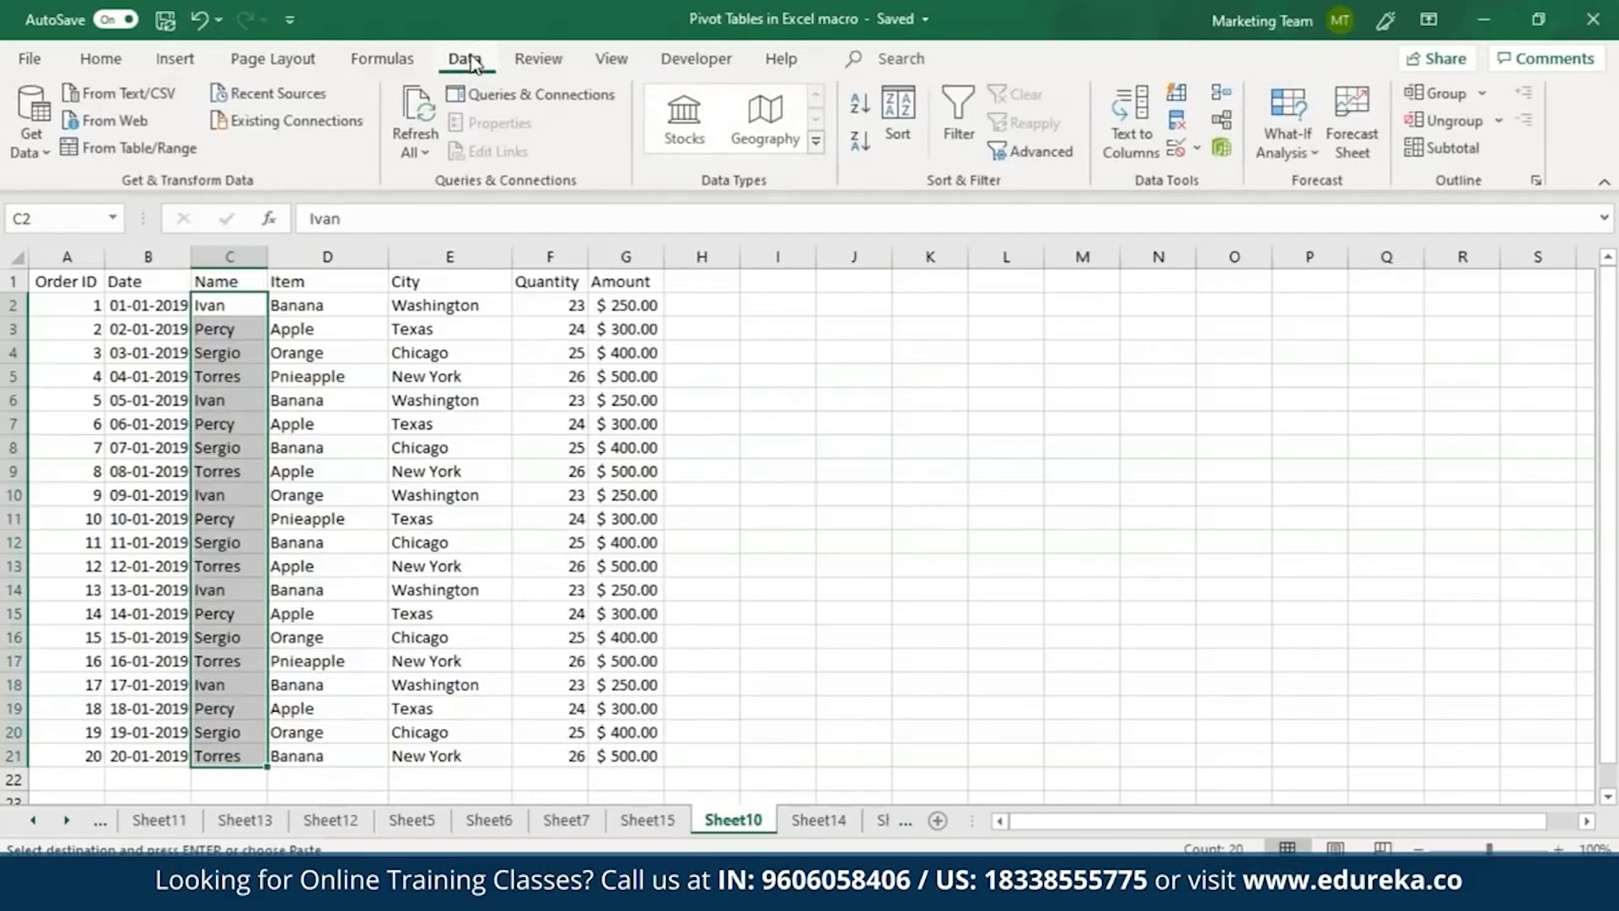
click(899, 118)
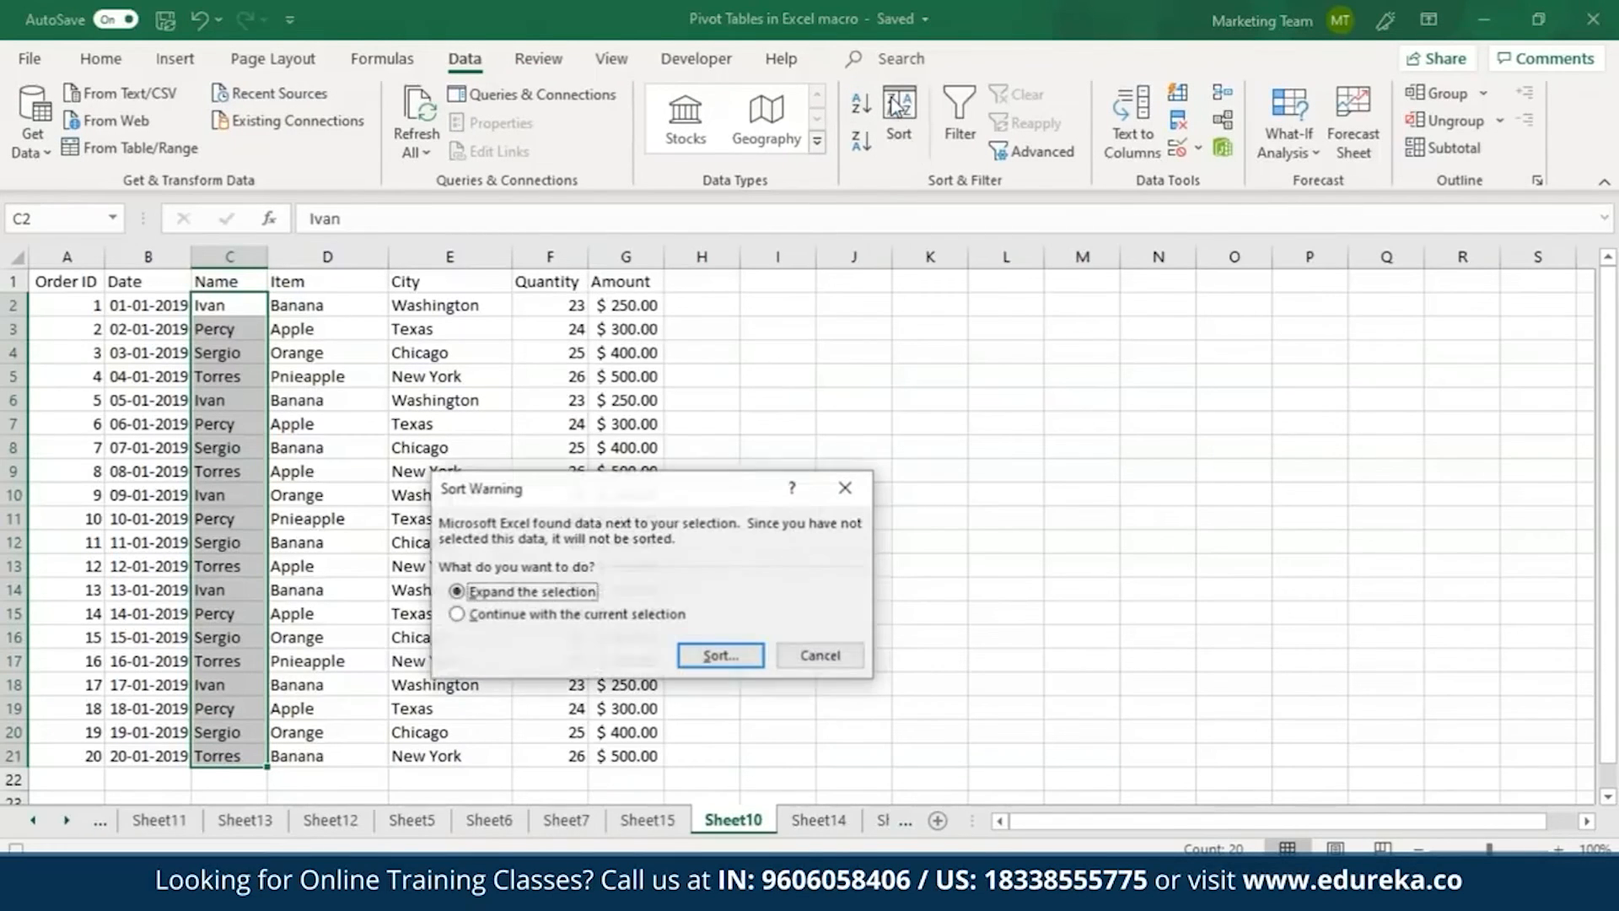
click(498, 615)
click(731, 666)
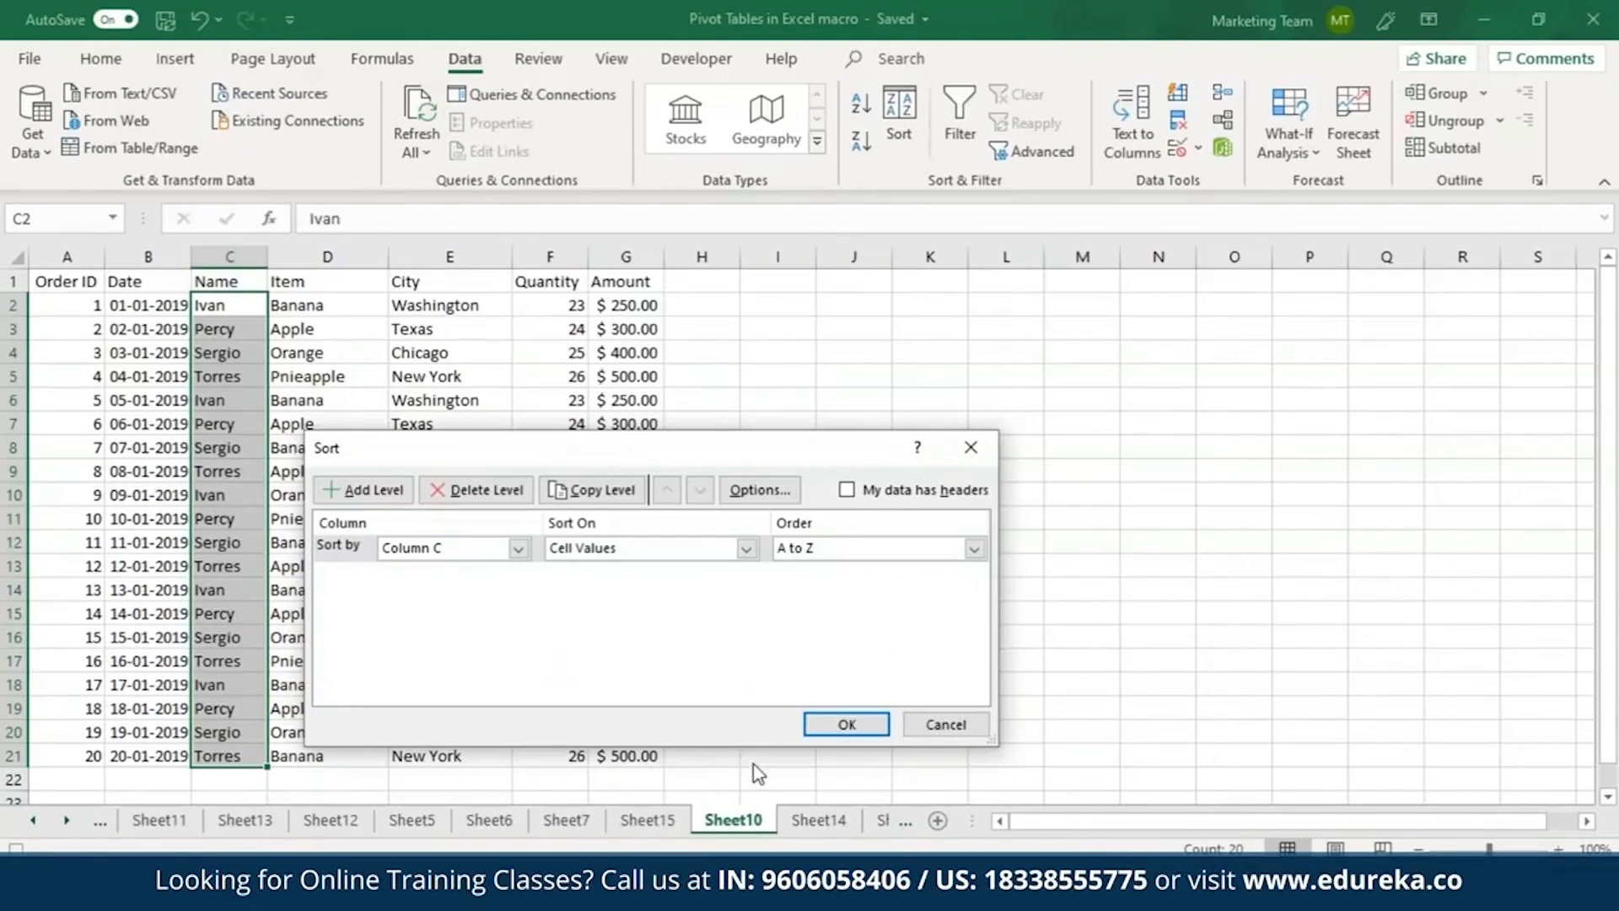
click(847, 724)
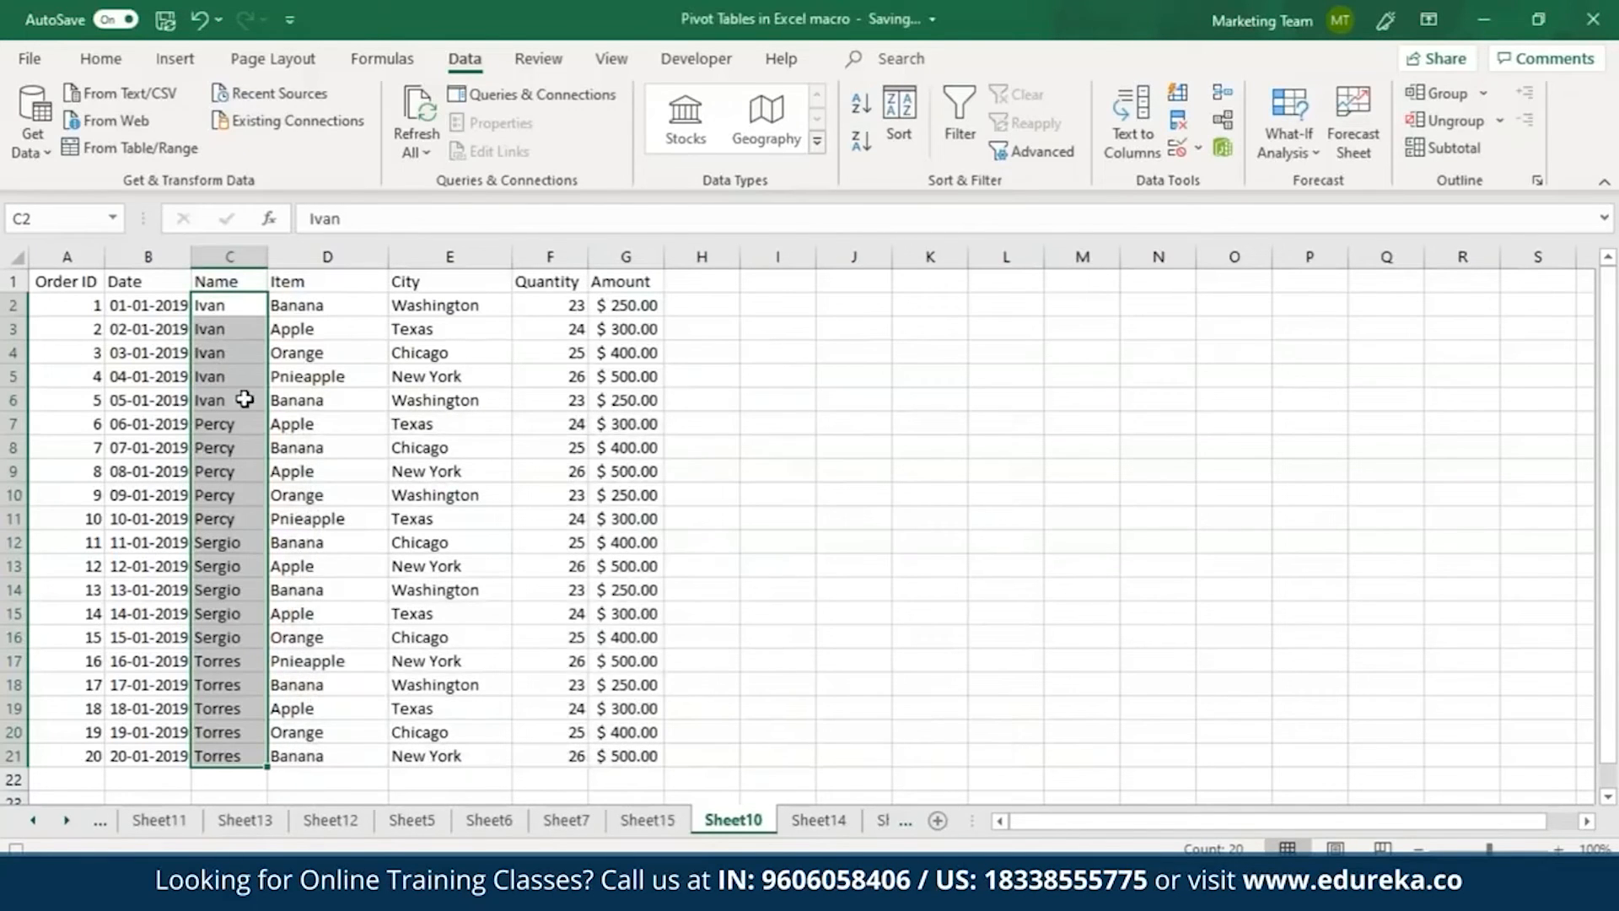
Add filters to the Item and City columns and filter Item to show only Apple and Banana.
drag(306, 286, 430, 753)
click(958, 111)
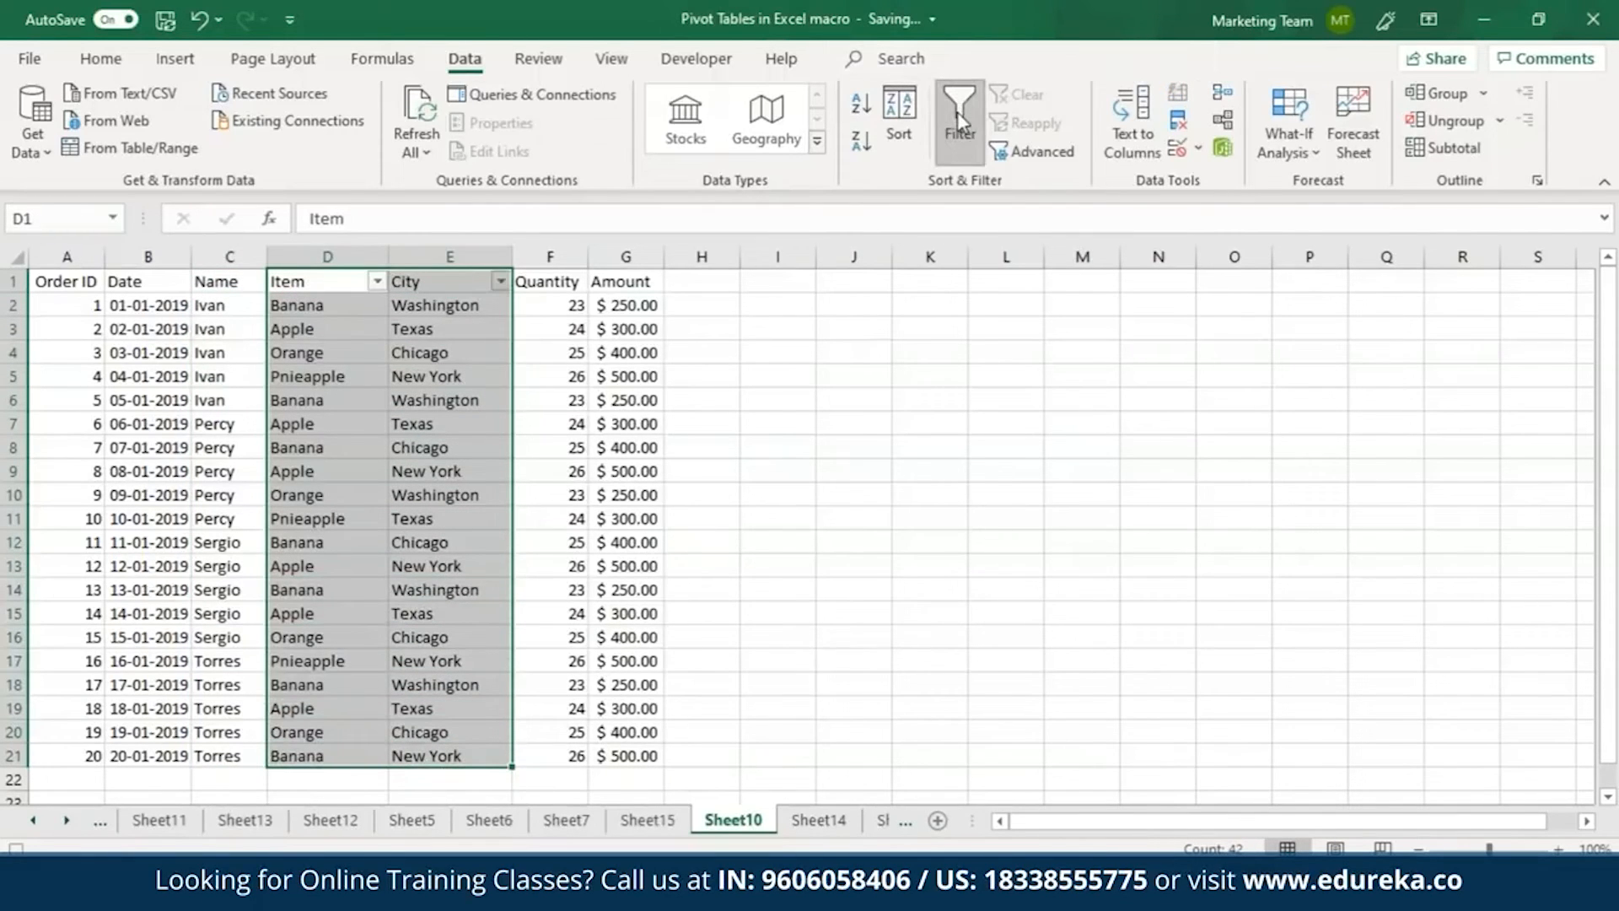
click(377, 280)
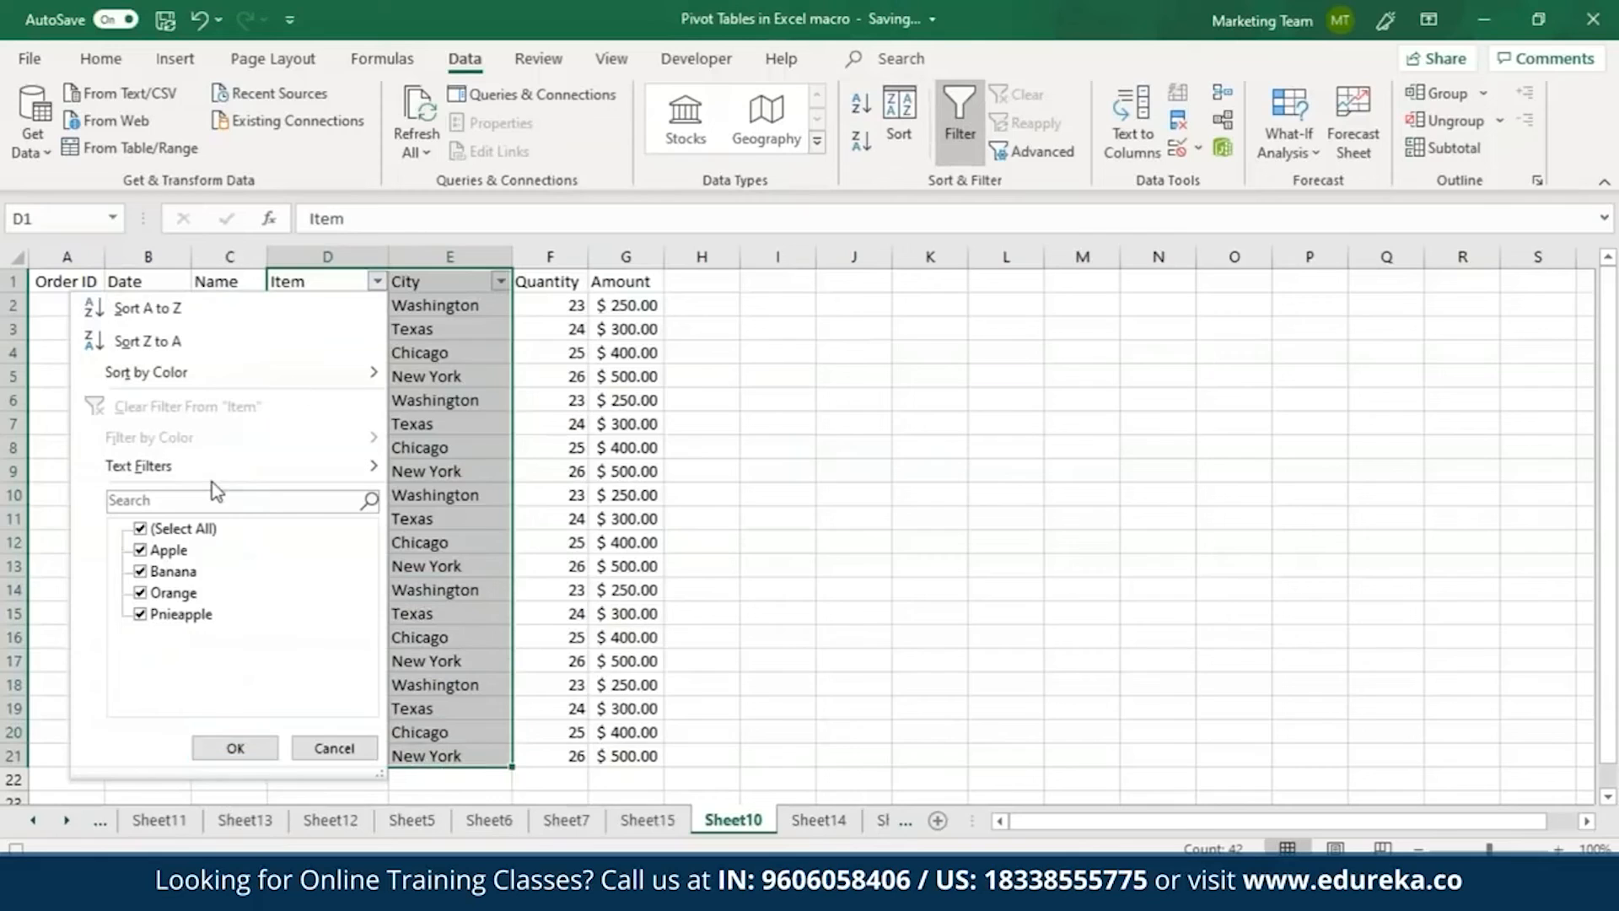
click(140, 531)
click(141, 532)
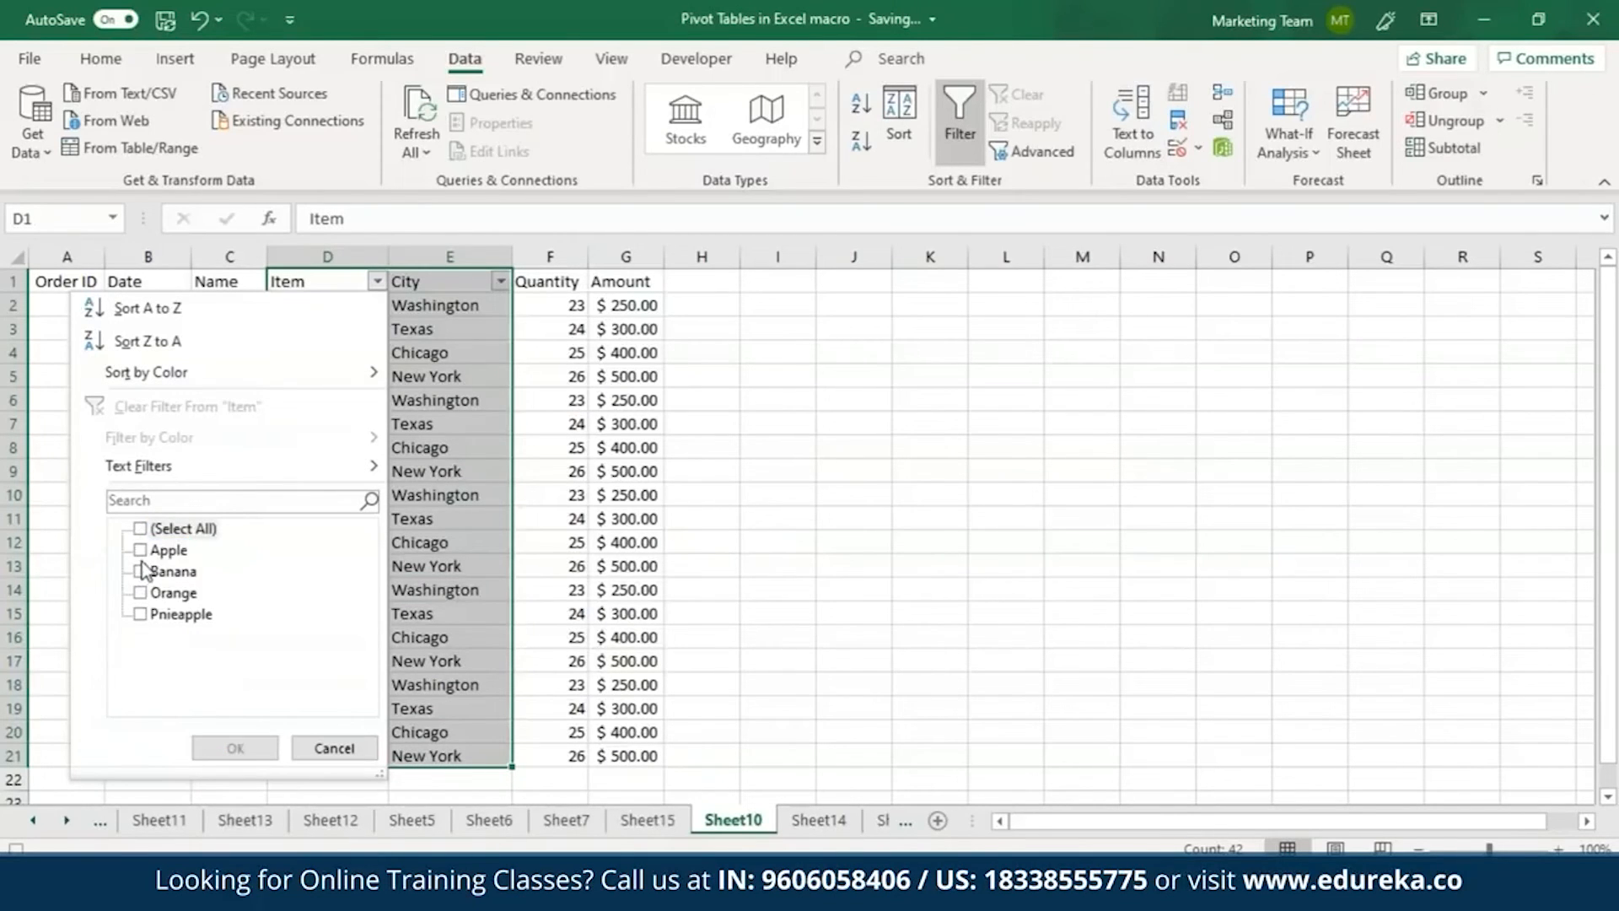
click(141, 549)
click(141, 571)
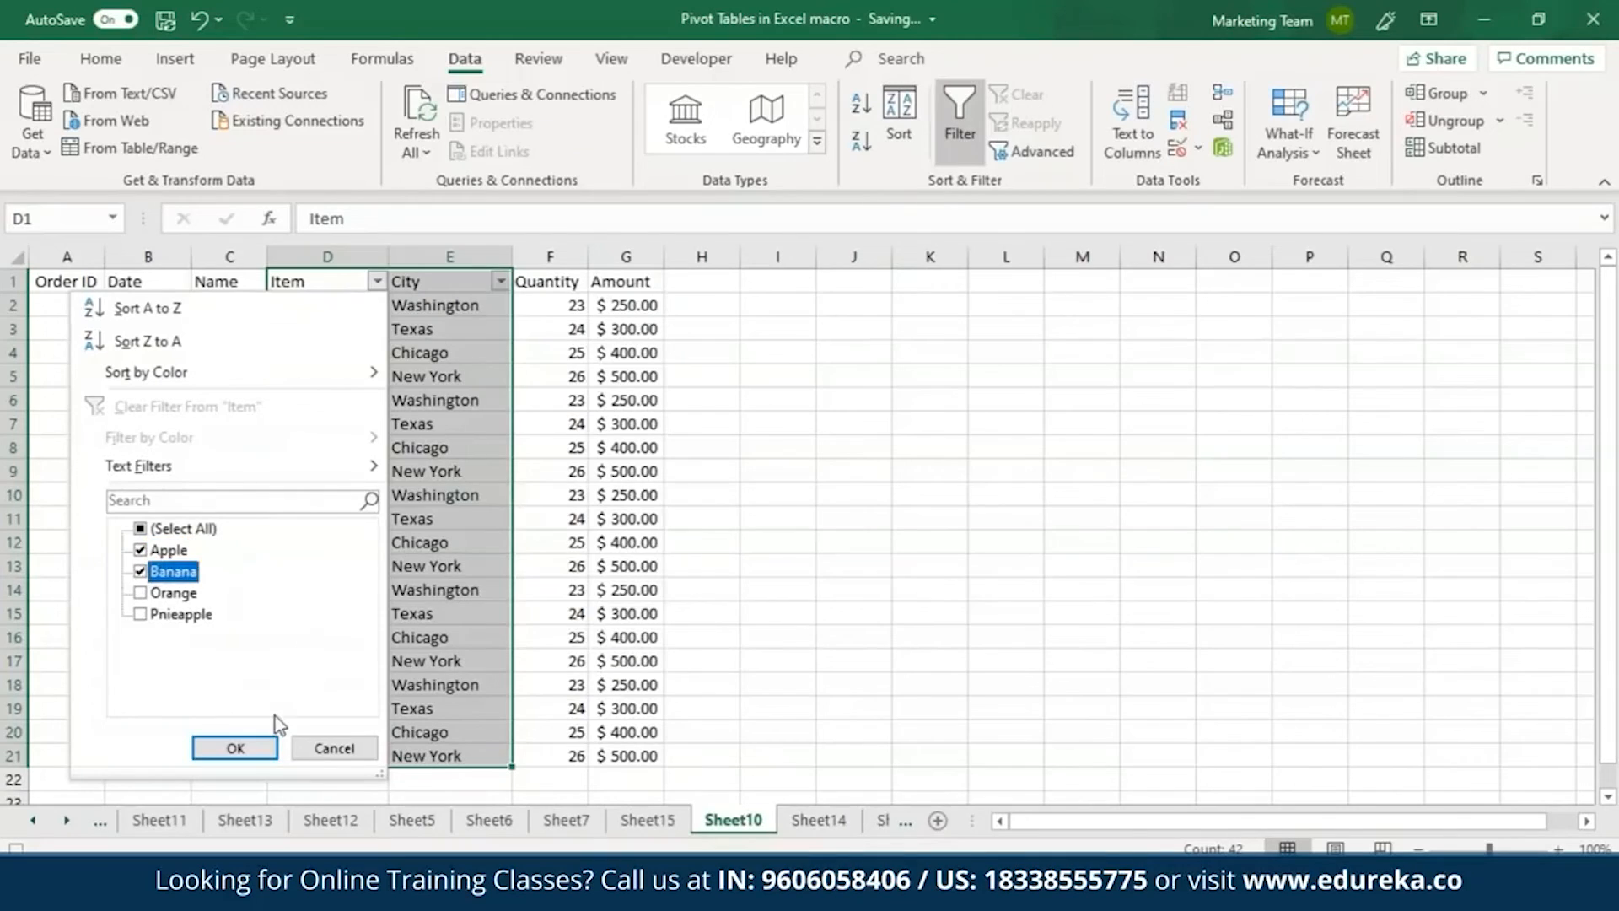
click(237, 748)
Filter the City column to show only Chicago and New York.
click(500, 281)
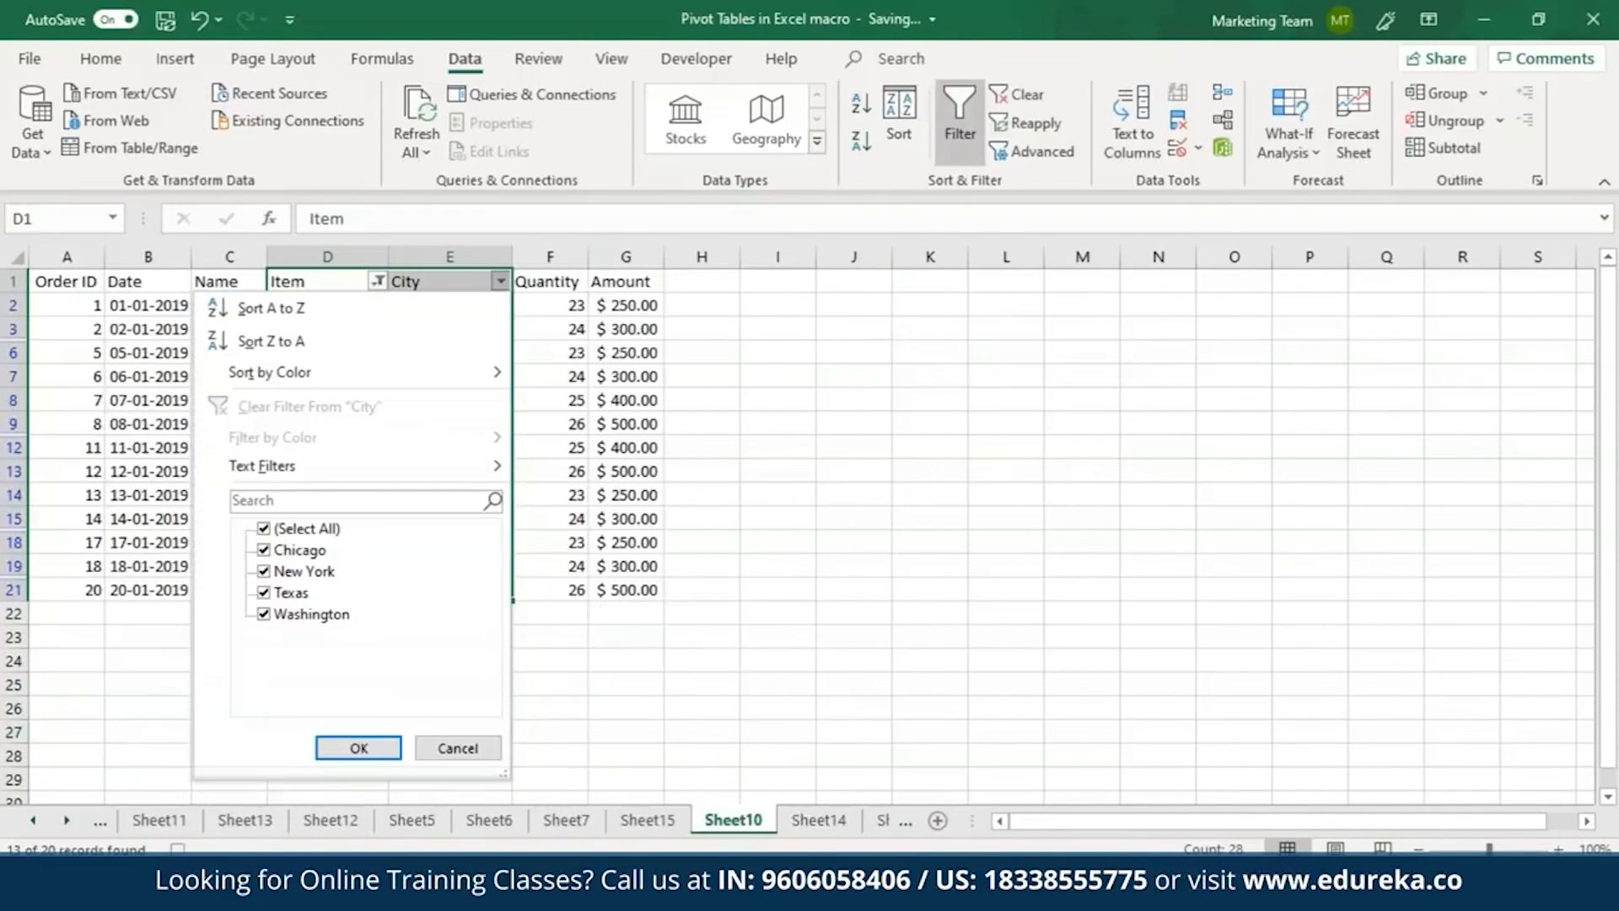
click(264, 593)
click(264, 614)
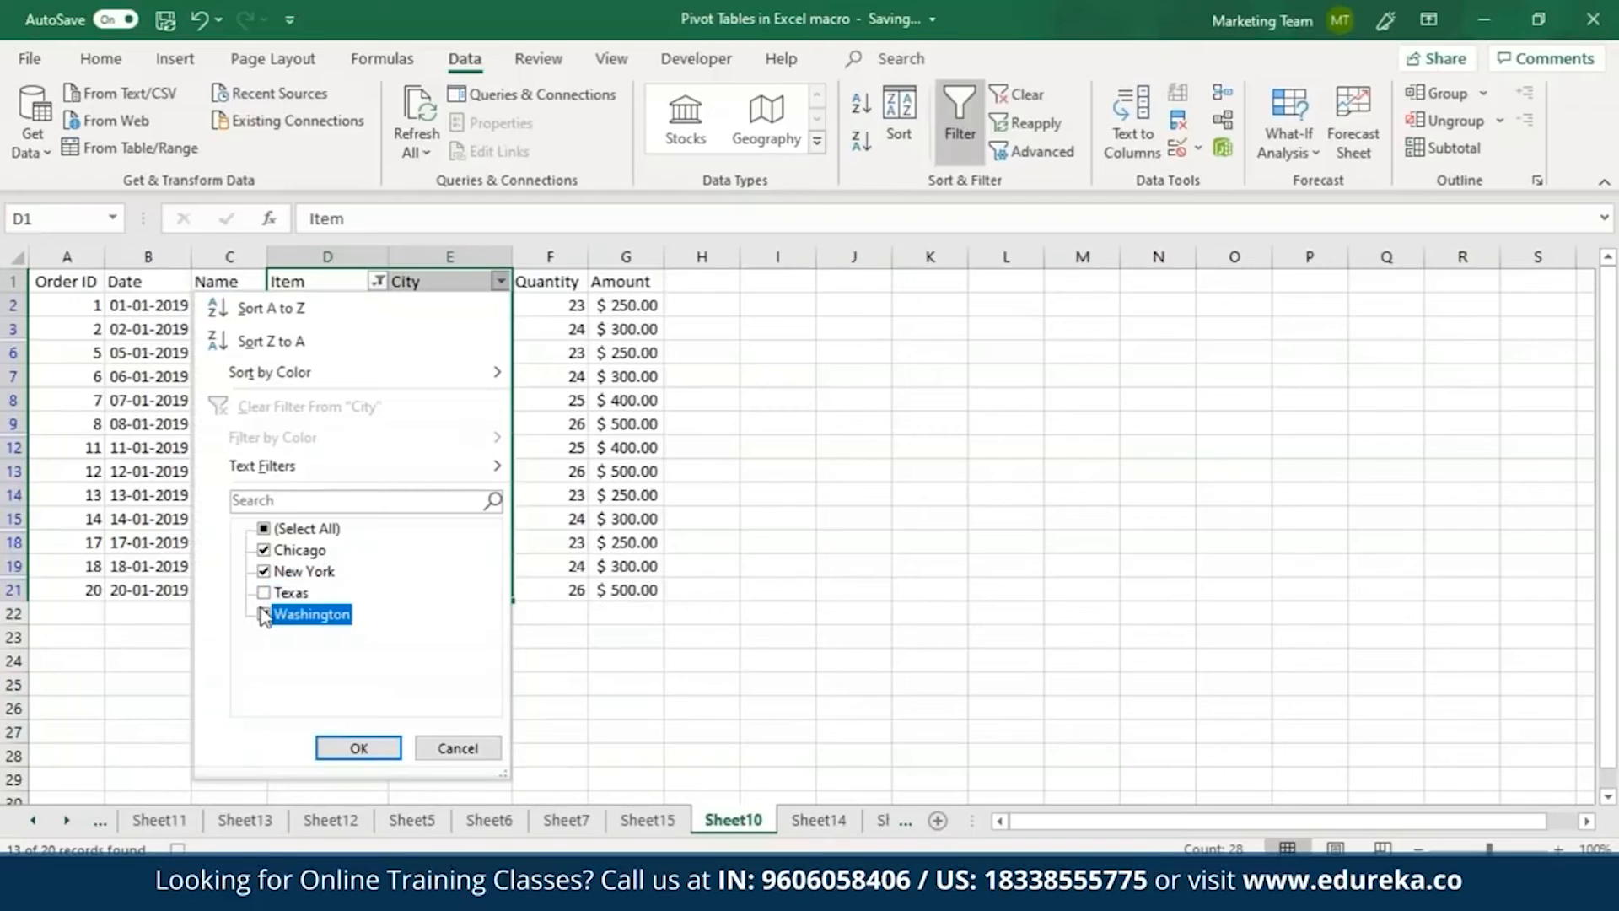
click(390, 744)
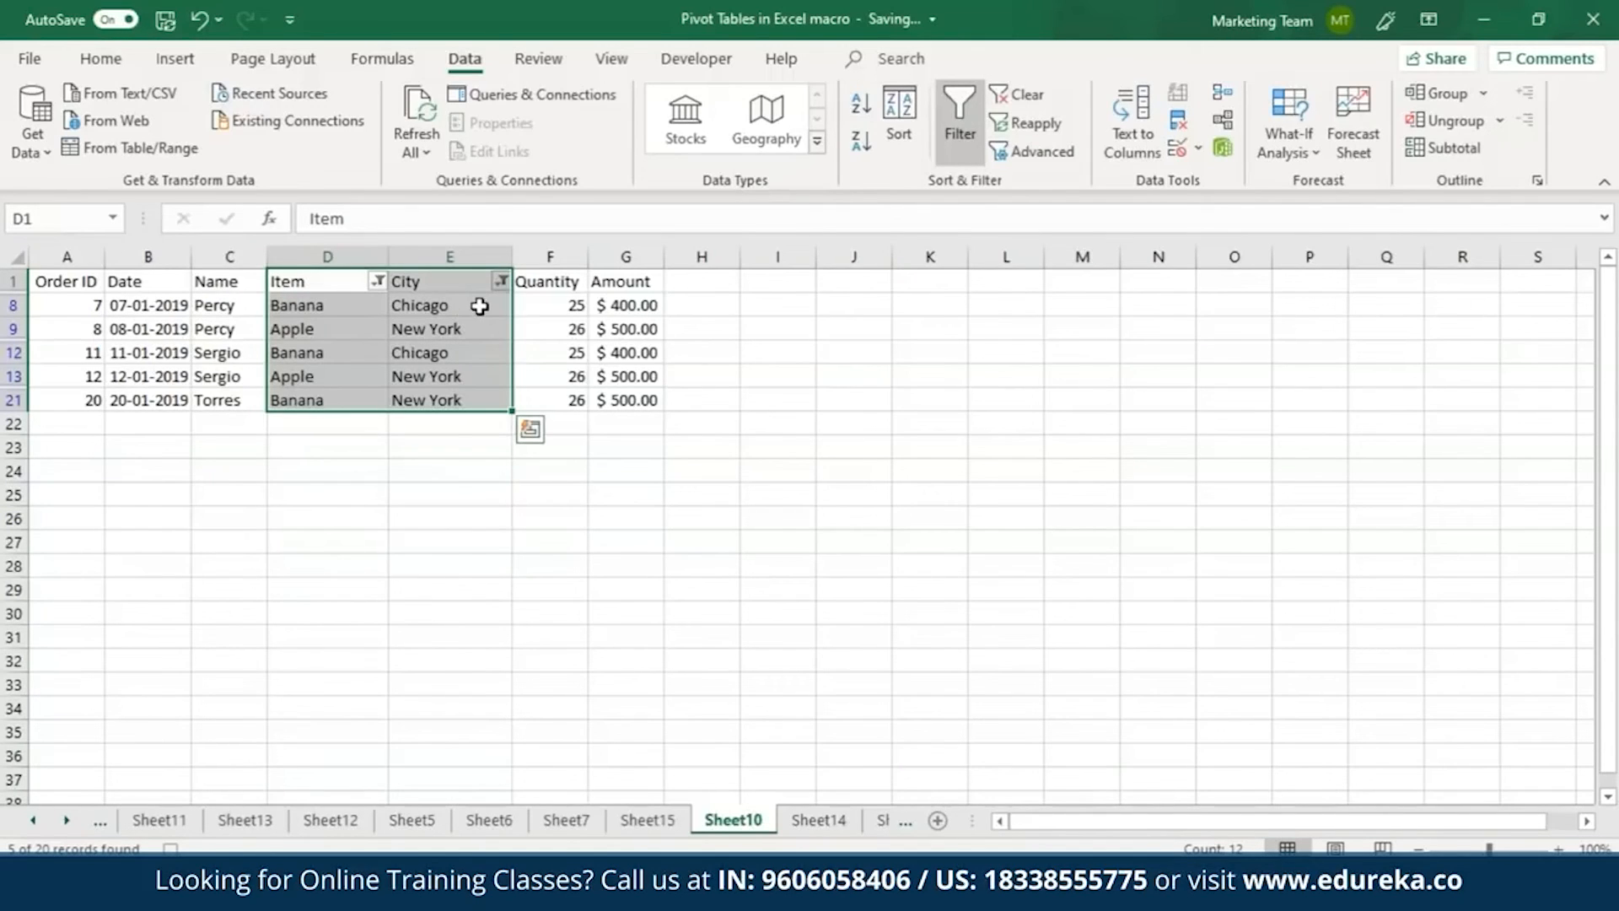
Insert a clustered column chart from the filtered Name to Amount columns and extend its source range down to row 25.
scroll(784, 135, up, 3)
drag(245, 280, 595, 403)
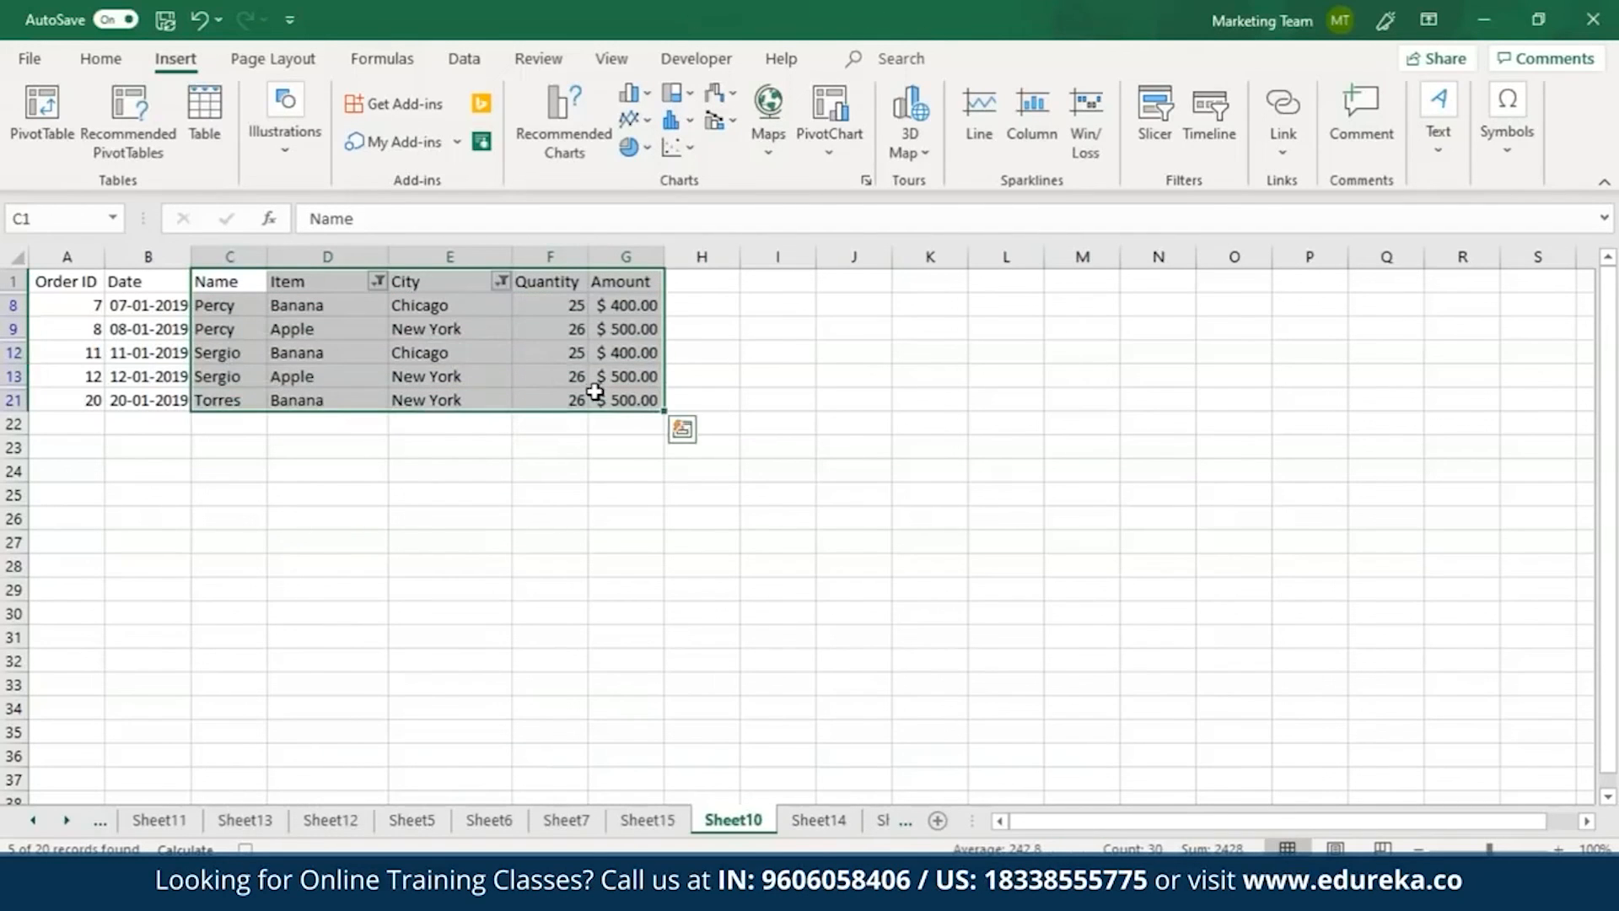
click(867, 179)
click(609, 130)
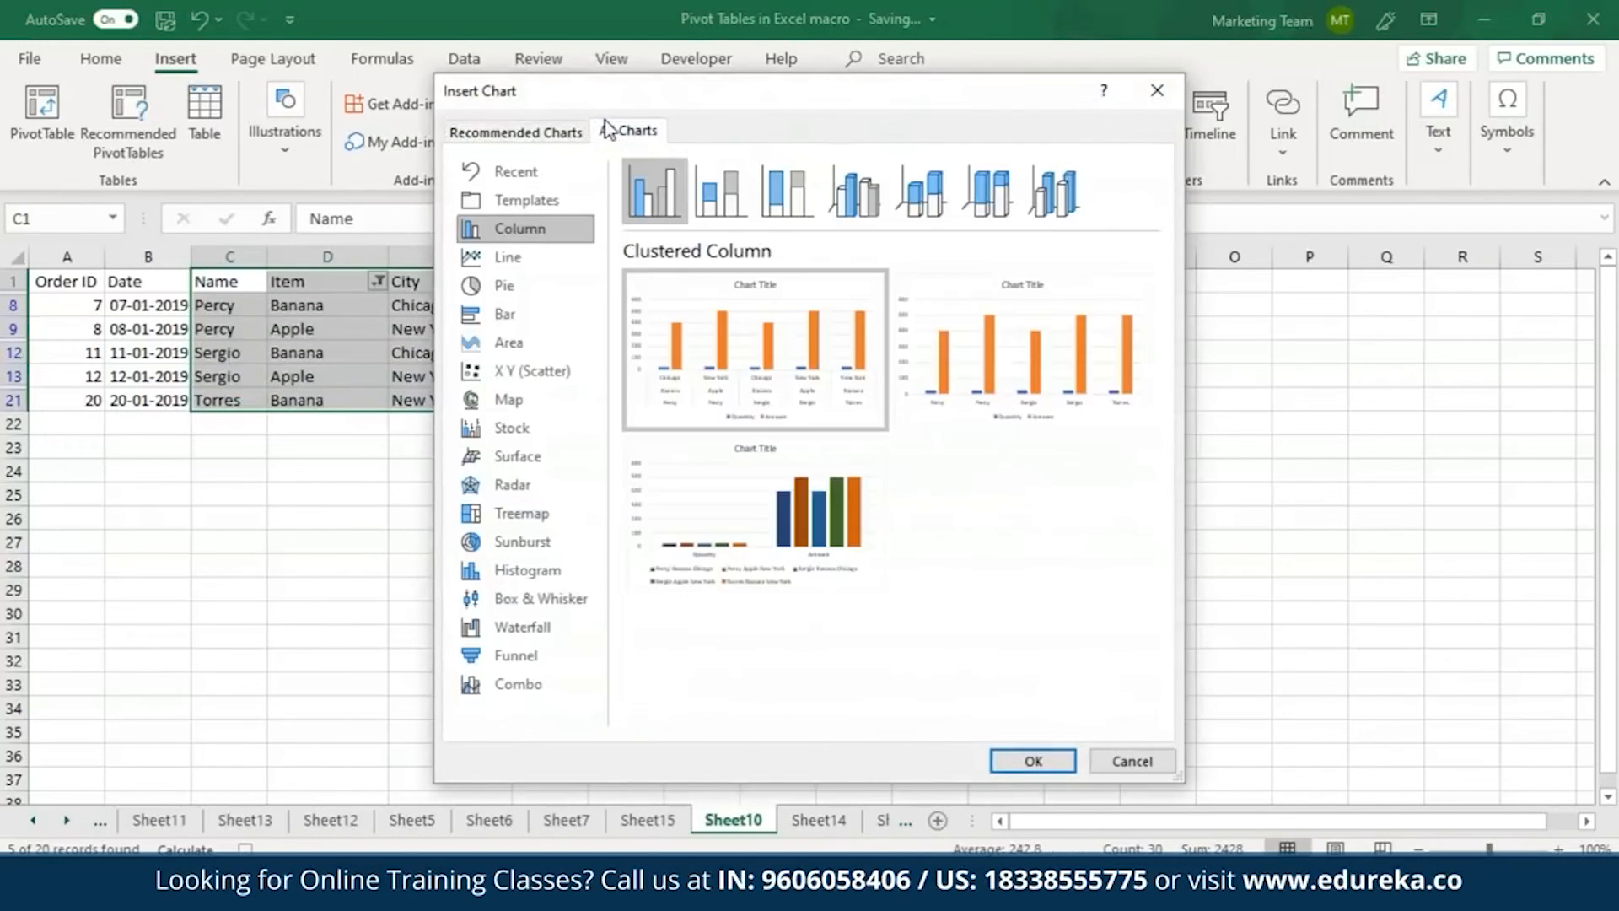
click(1030, 761)
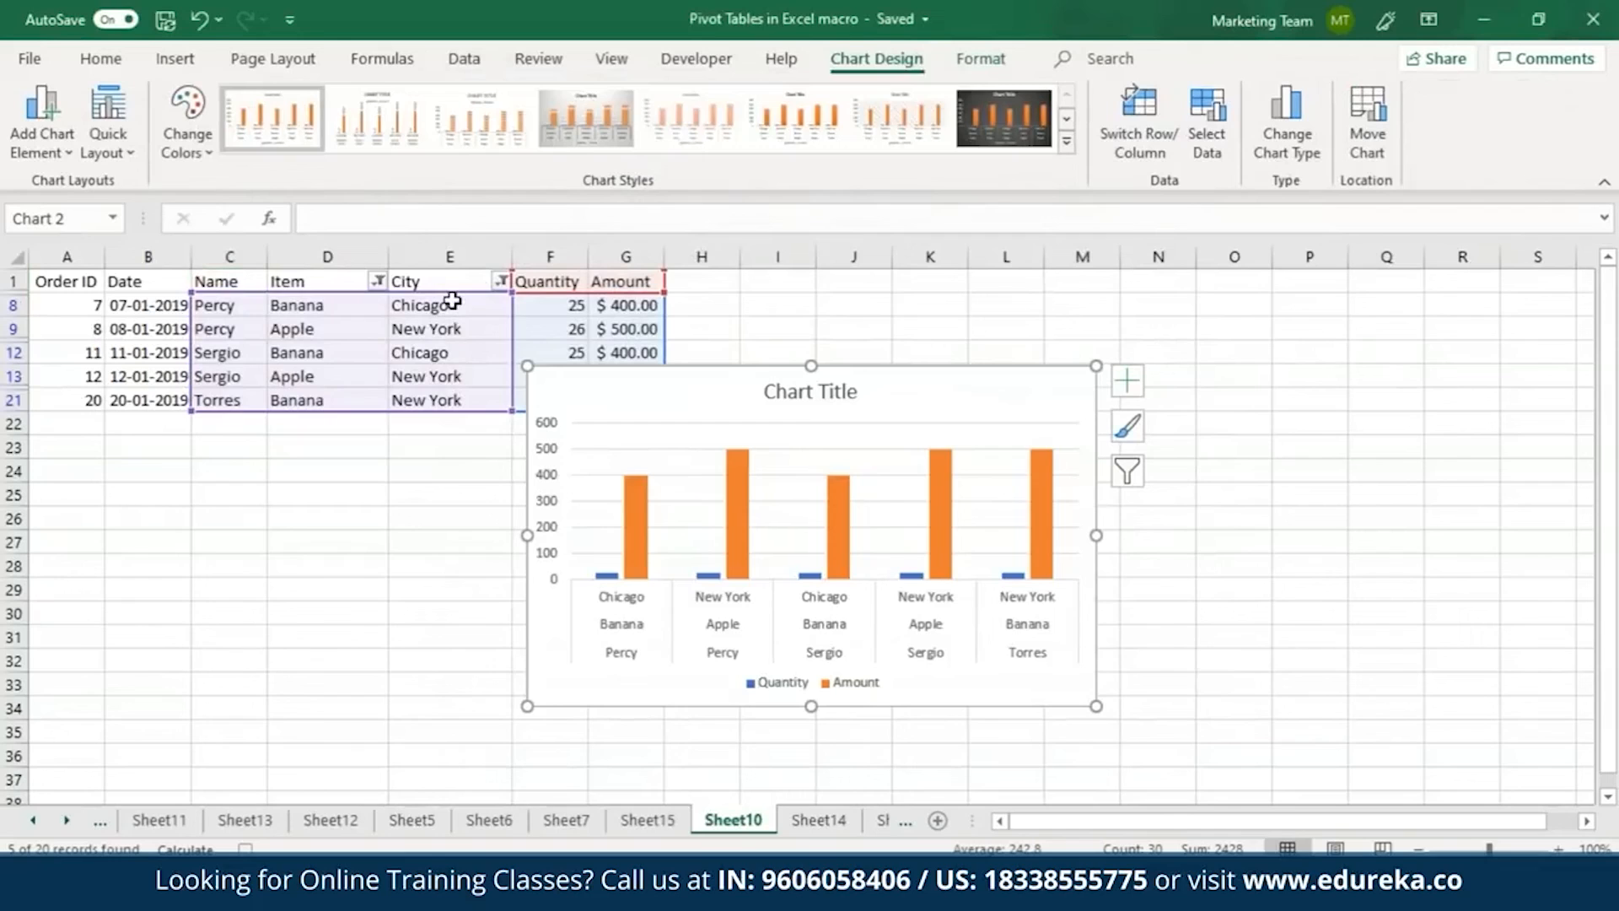
drag(535, 347, 513, 506)
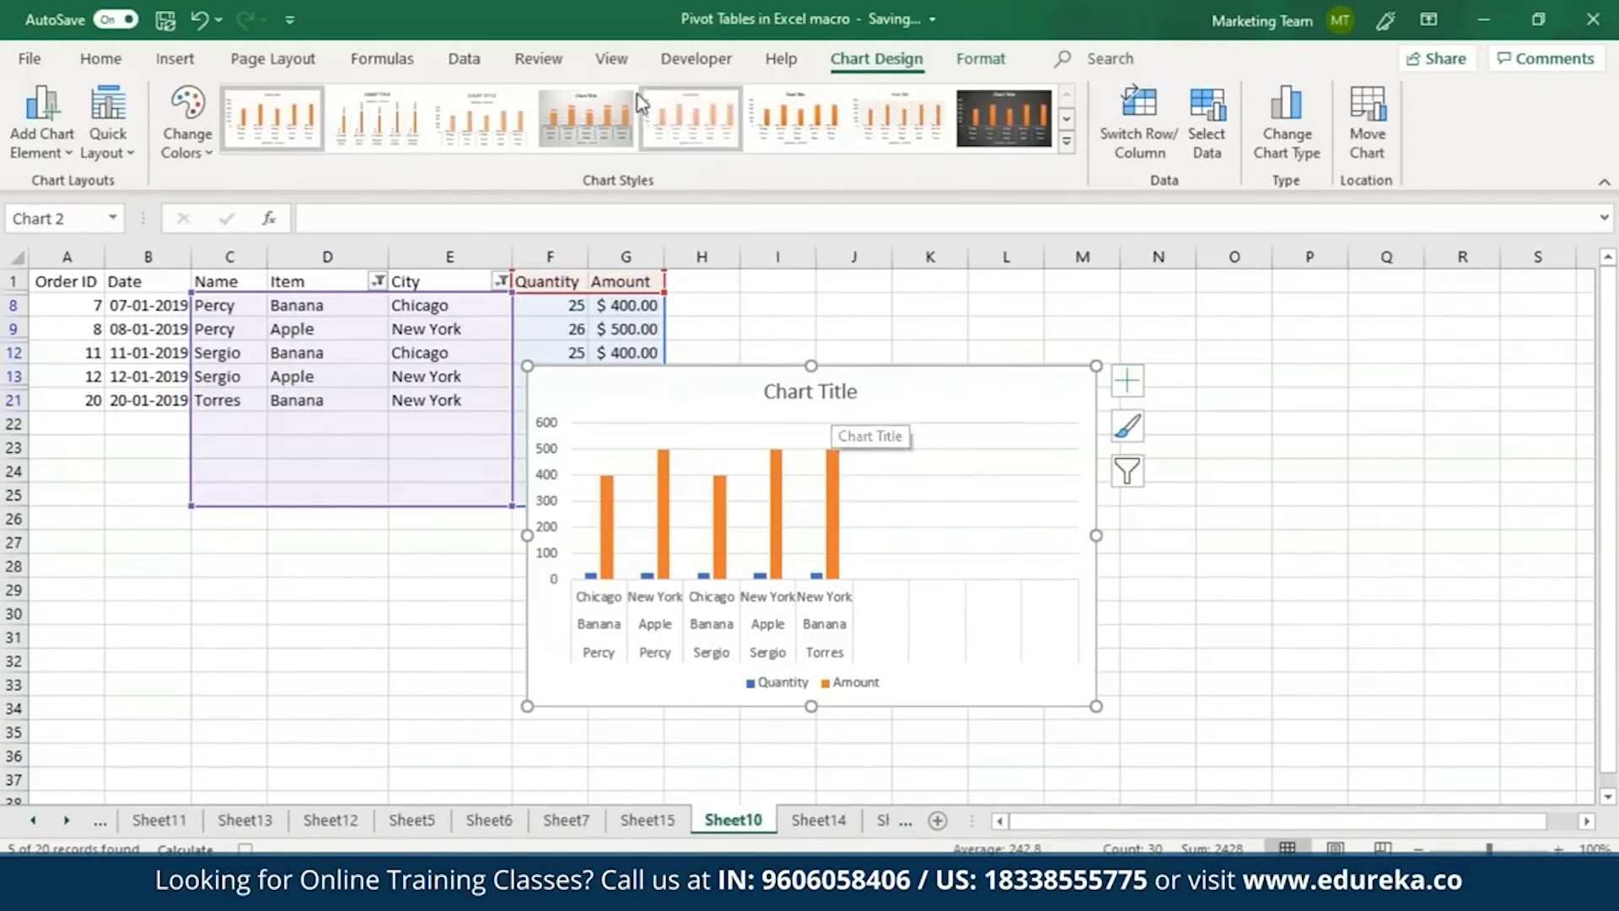
Stop recording the macro and deselect the chart.
click(606, 60)
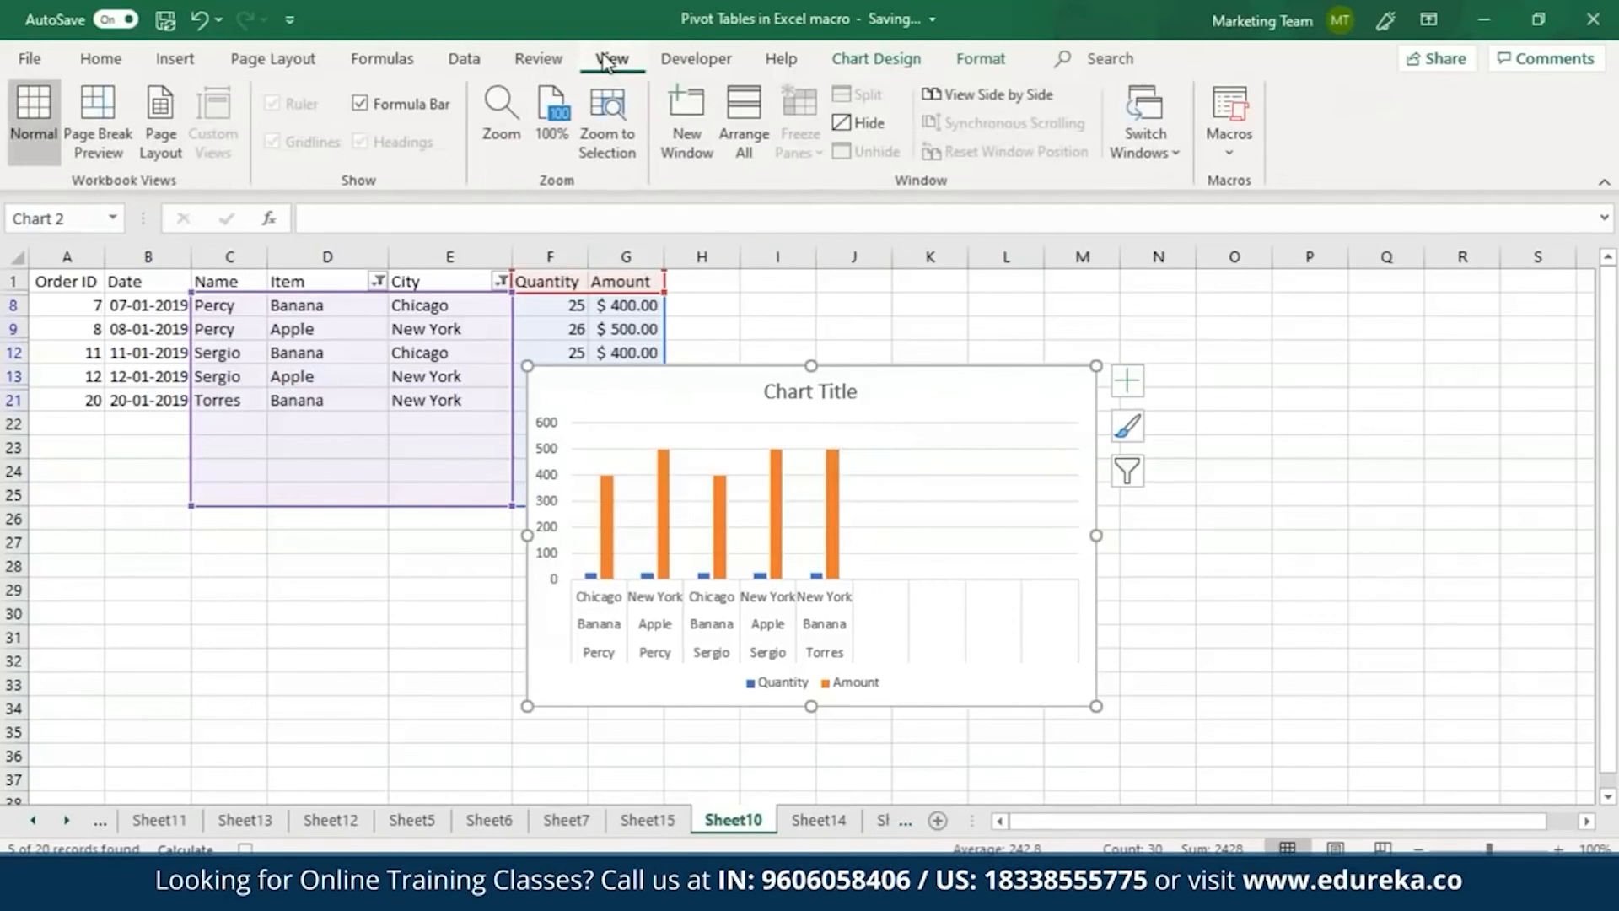
click(1229, 153)
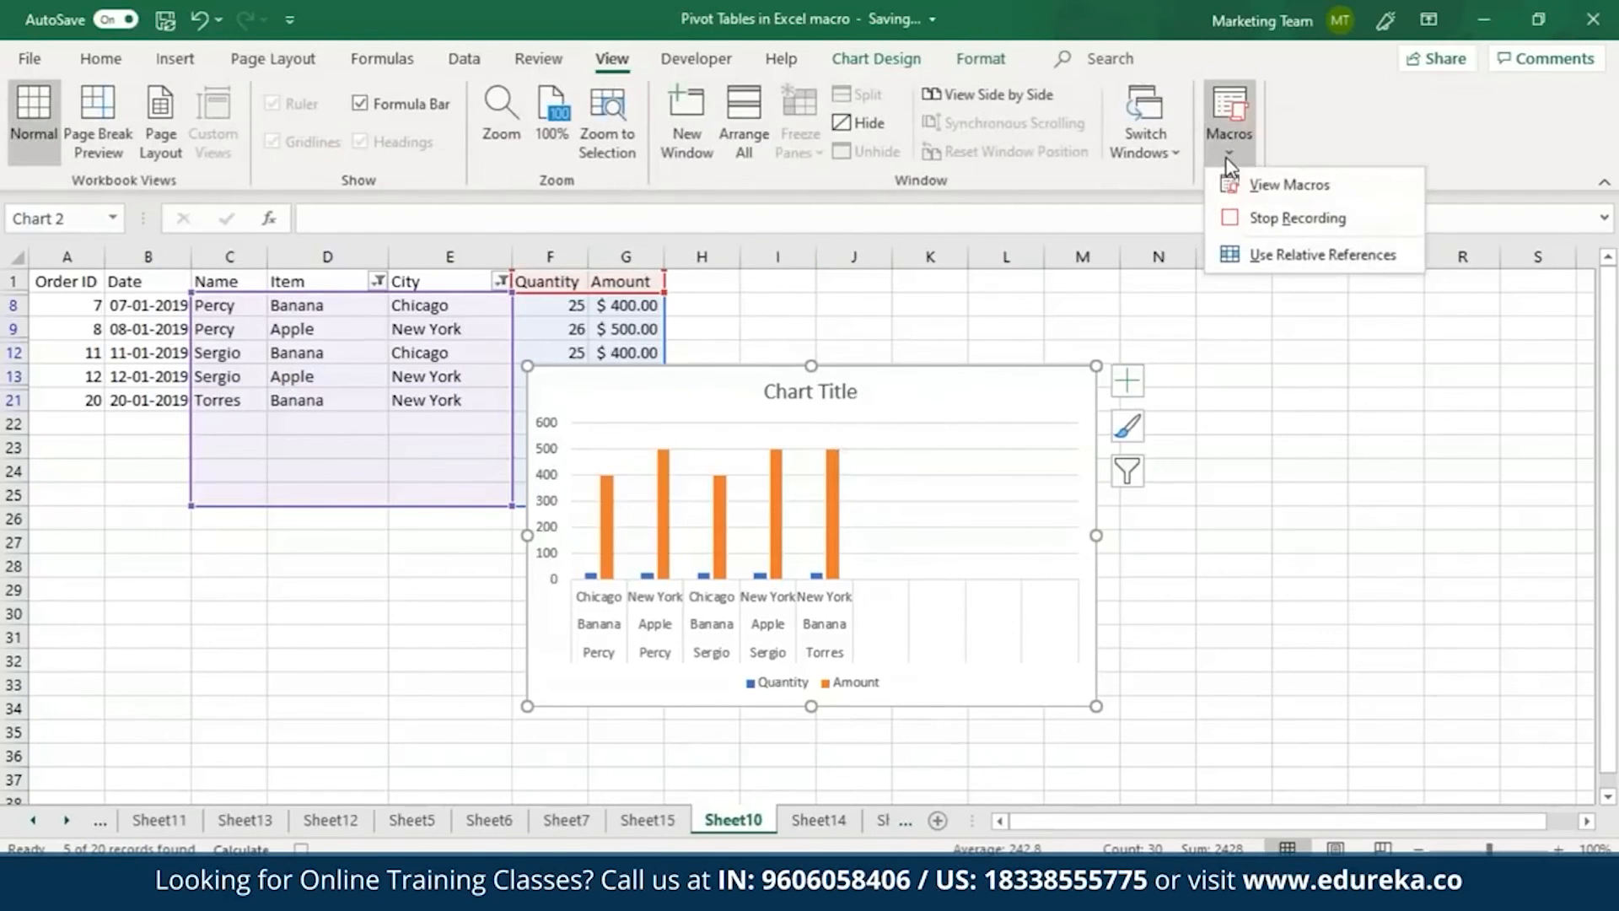
click(1263, 225)
click(1174, 517)
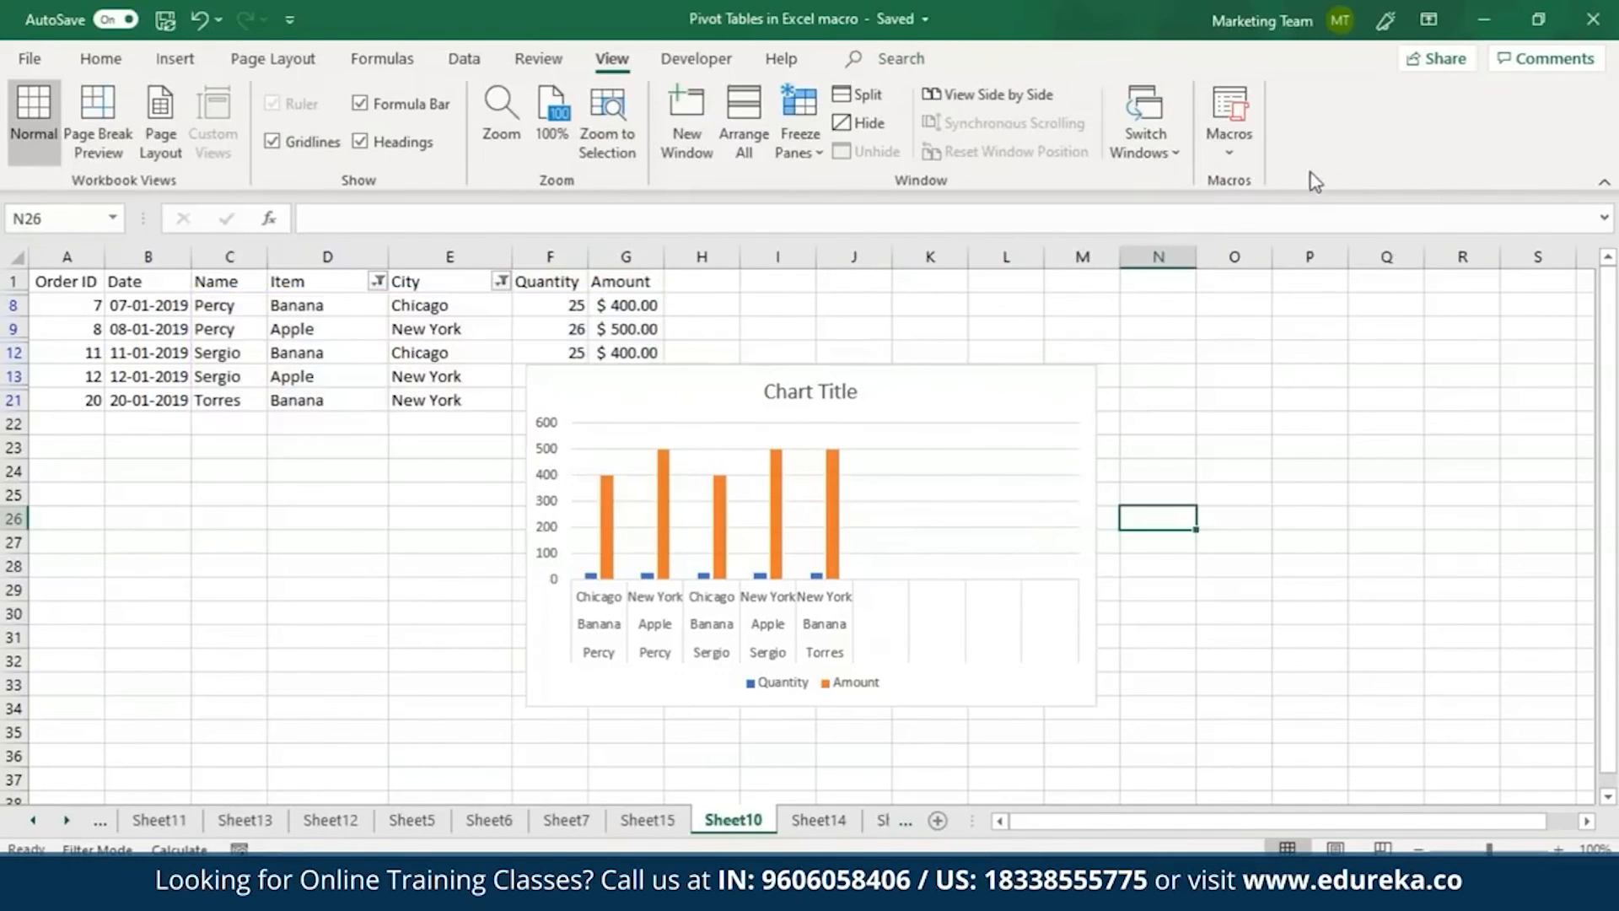
Review the list of macros stored in This Workbook and close it without running any.
click(1244, 164)
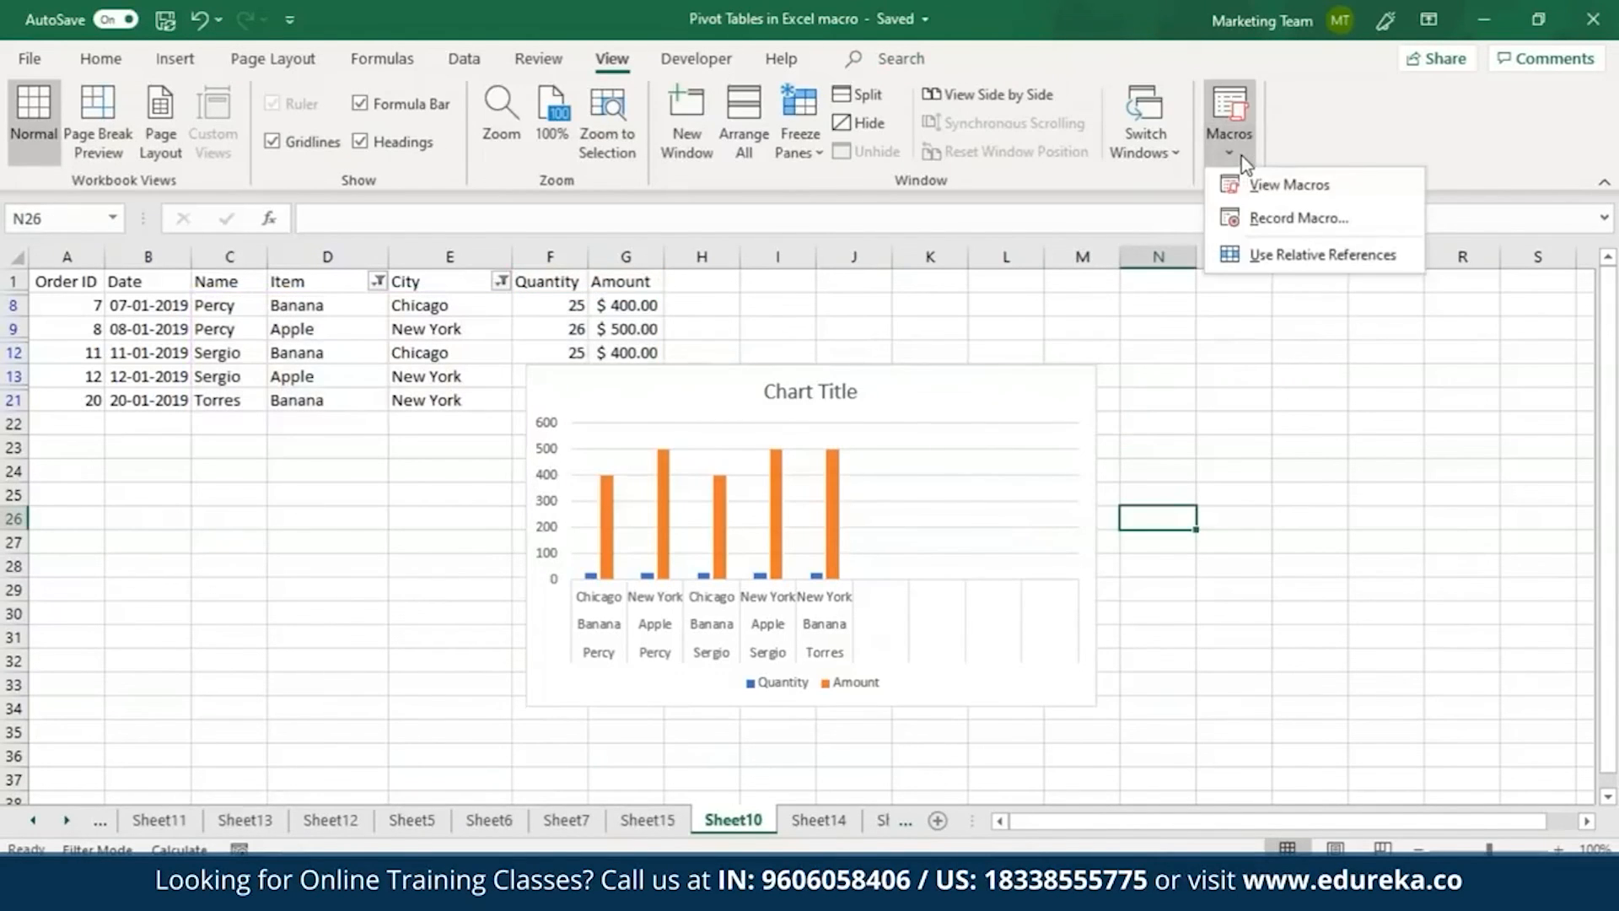
click(1287, 193)
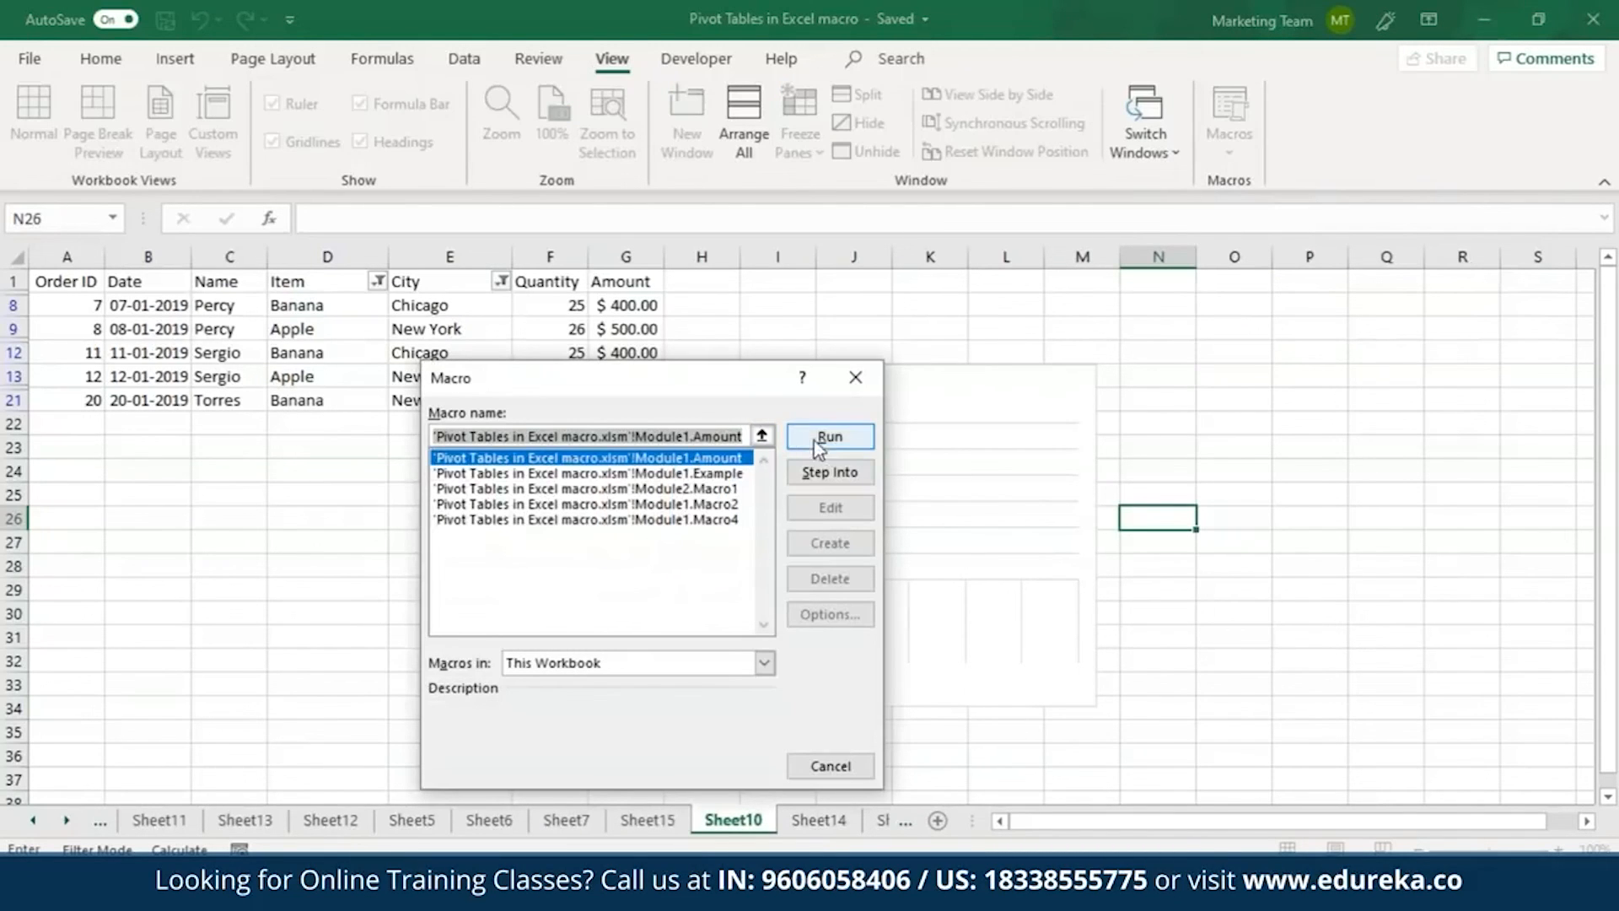
click(853, 381)
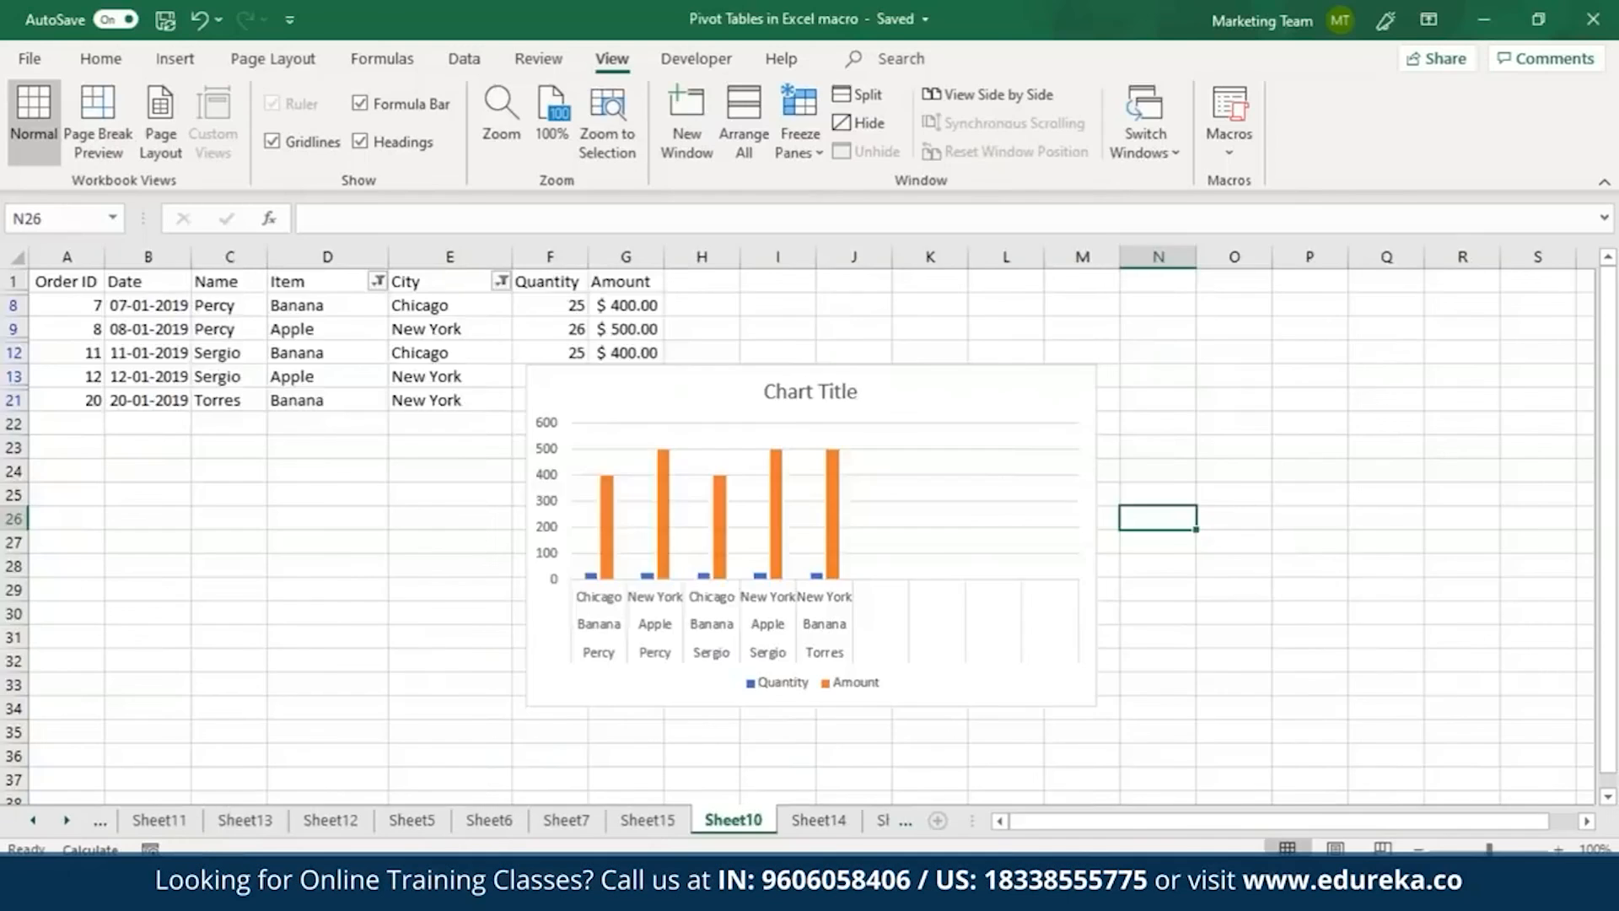
Add a new worksheet, enter Hello World in A1, and widen column A to fit the text.
key(shift+F11)
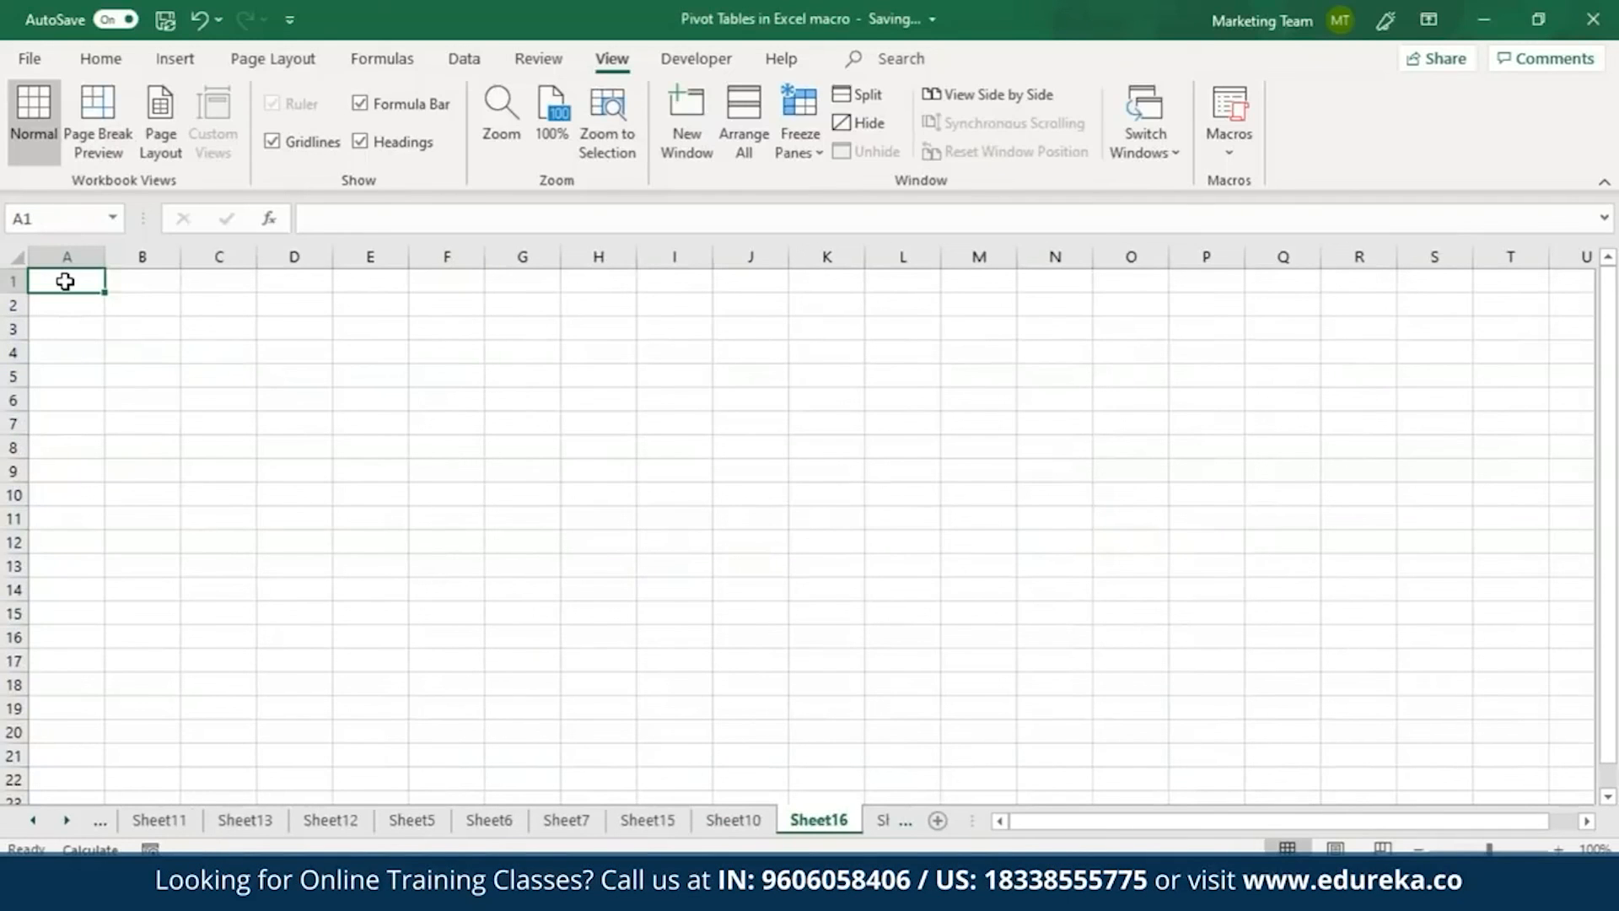
text(Hello)
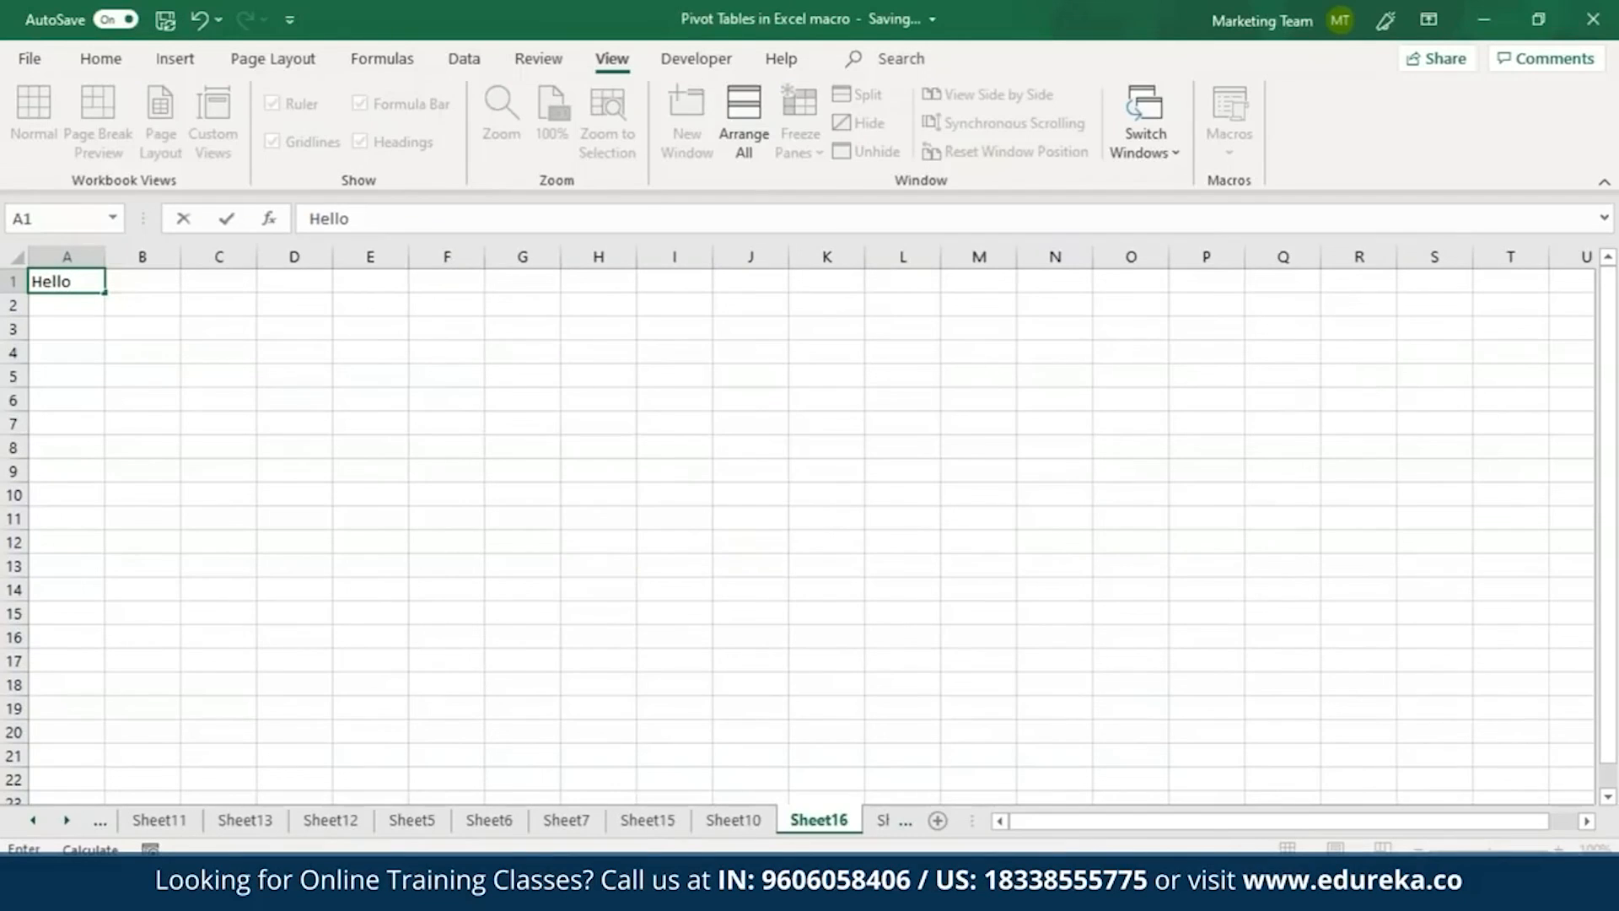
text( World)
click(533, 66)
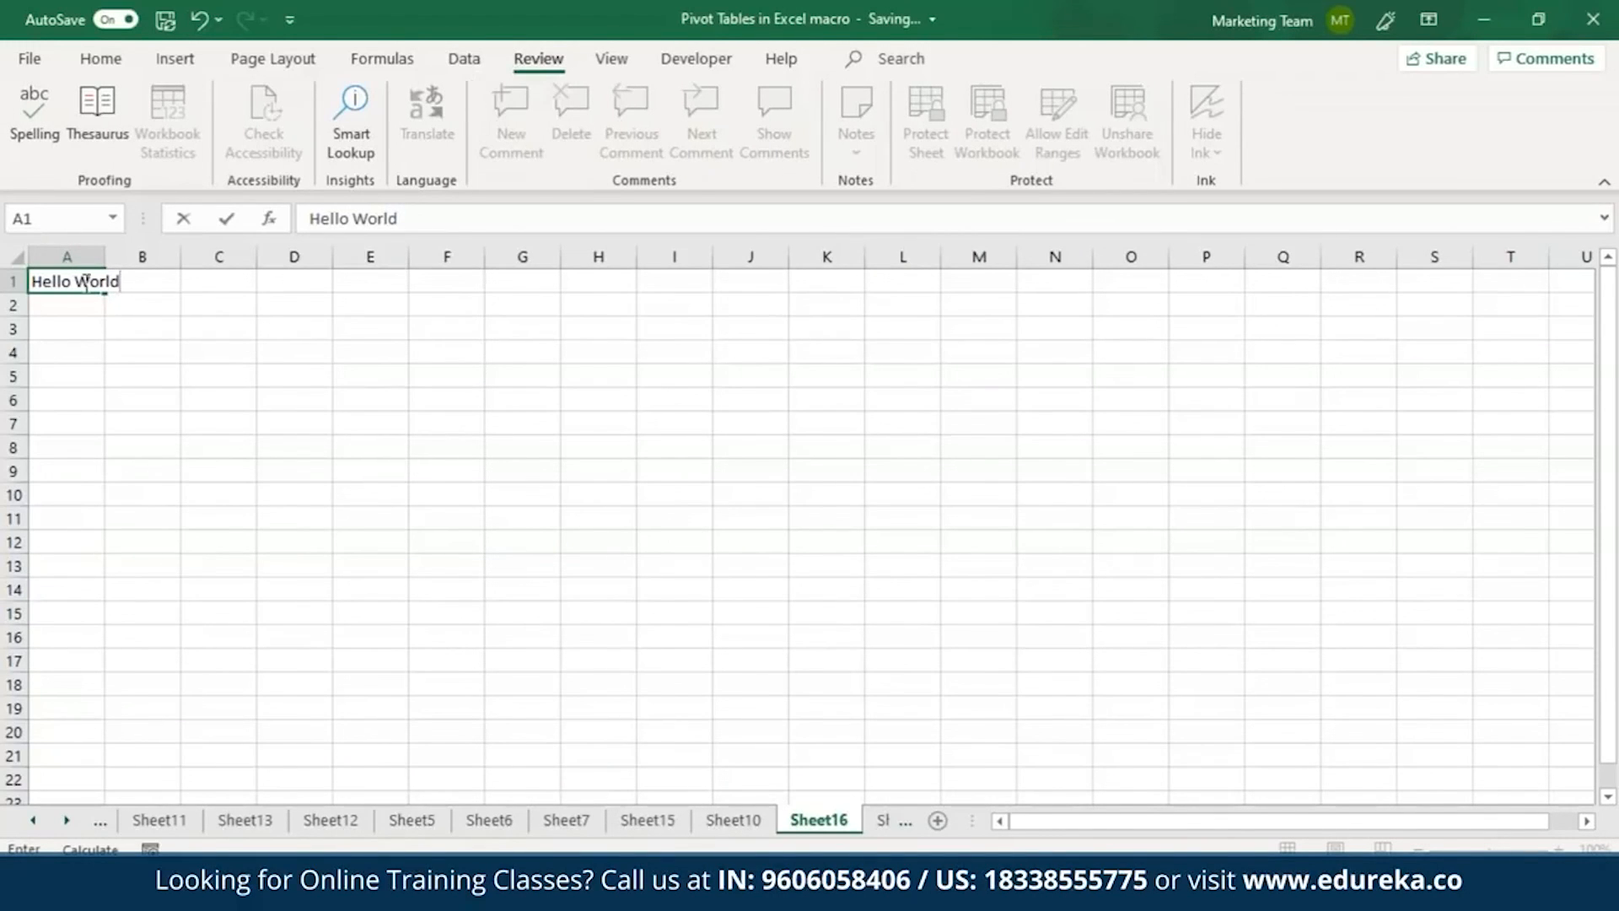
key(Return)
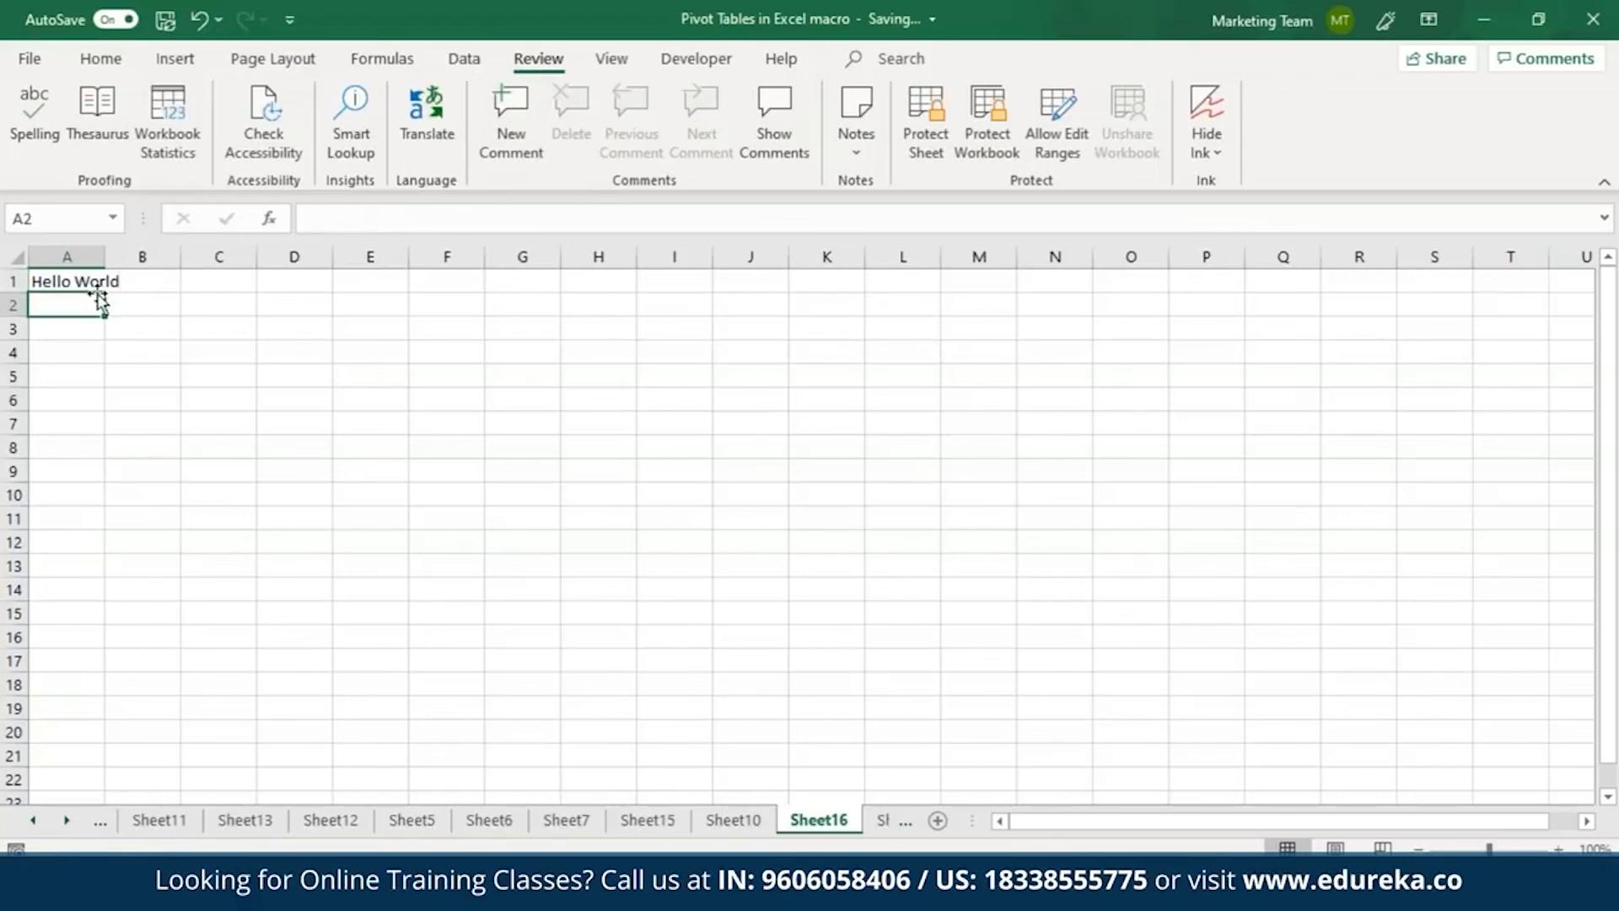
click(87, 282)
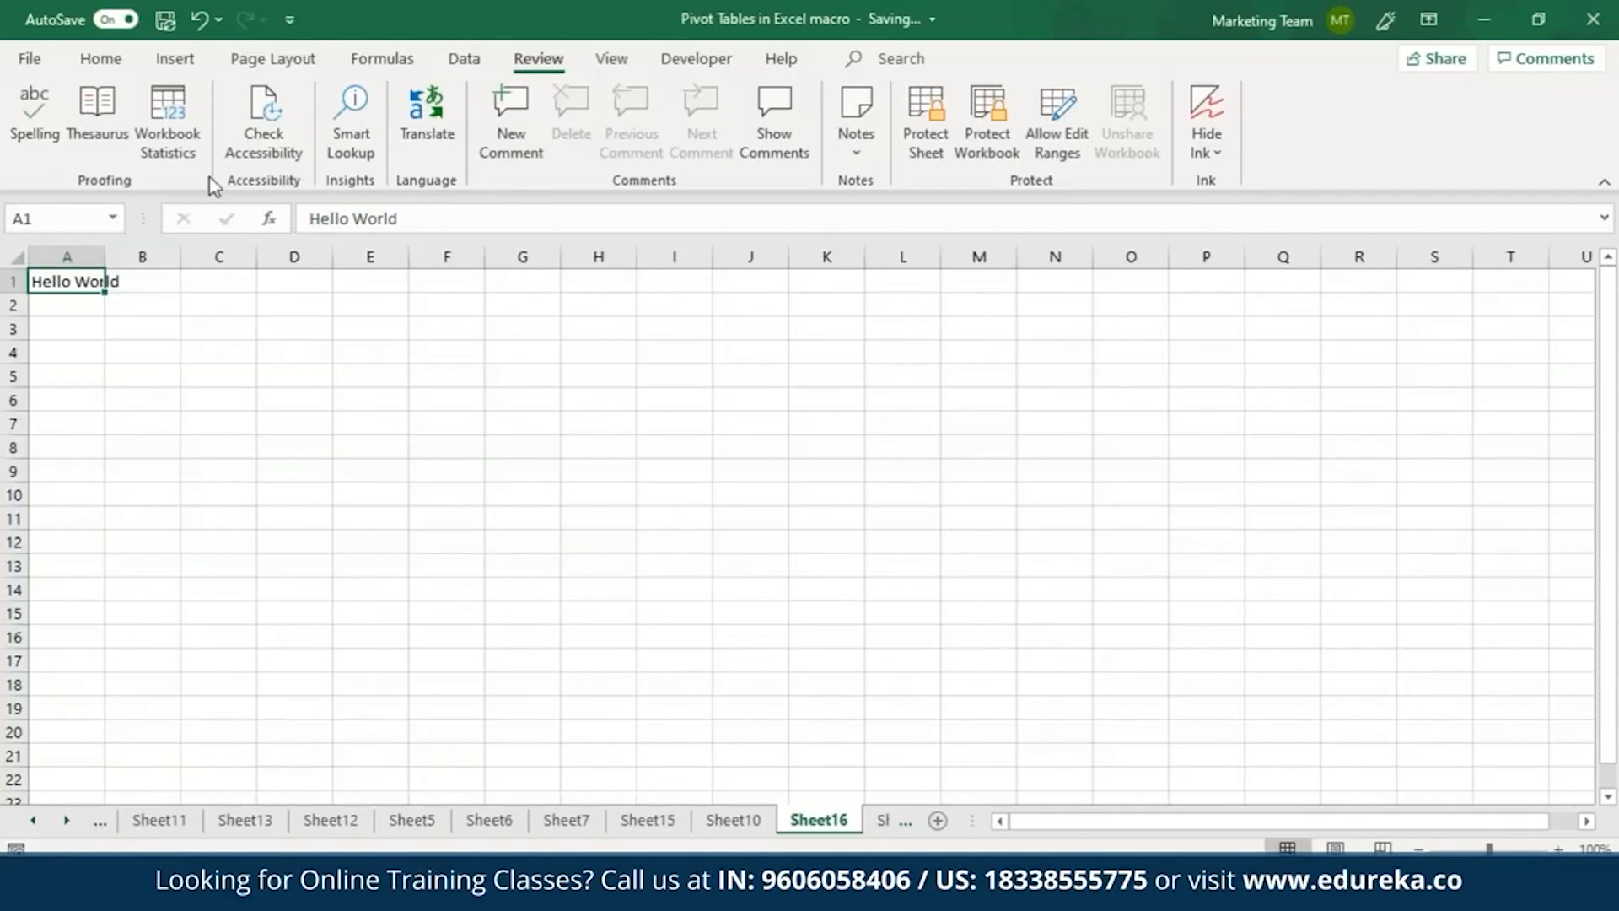
drag(106, 249, 152, 249)
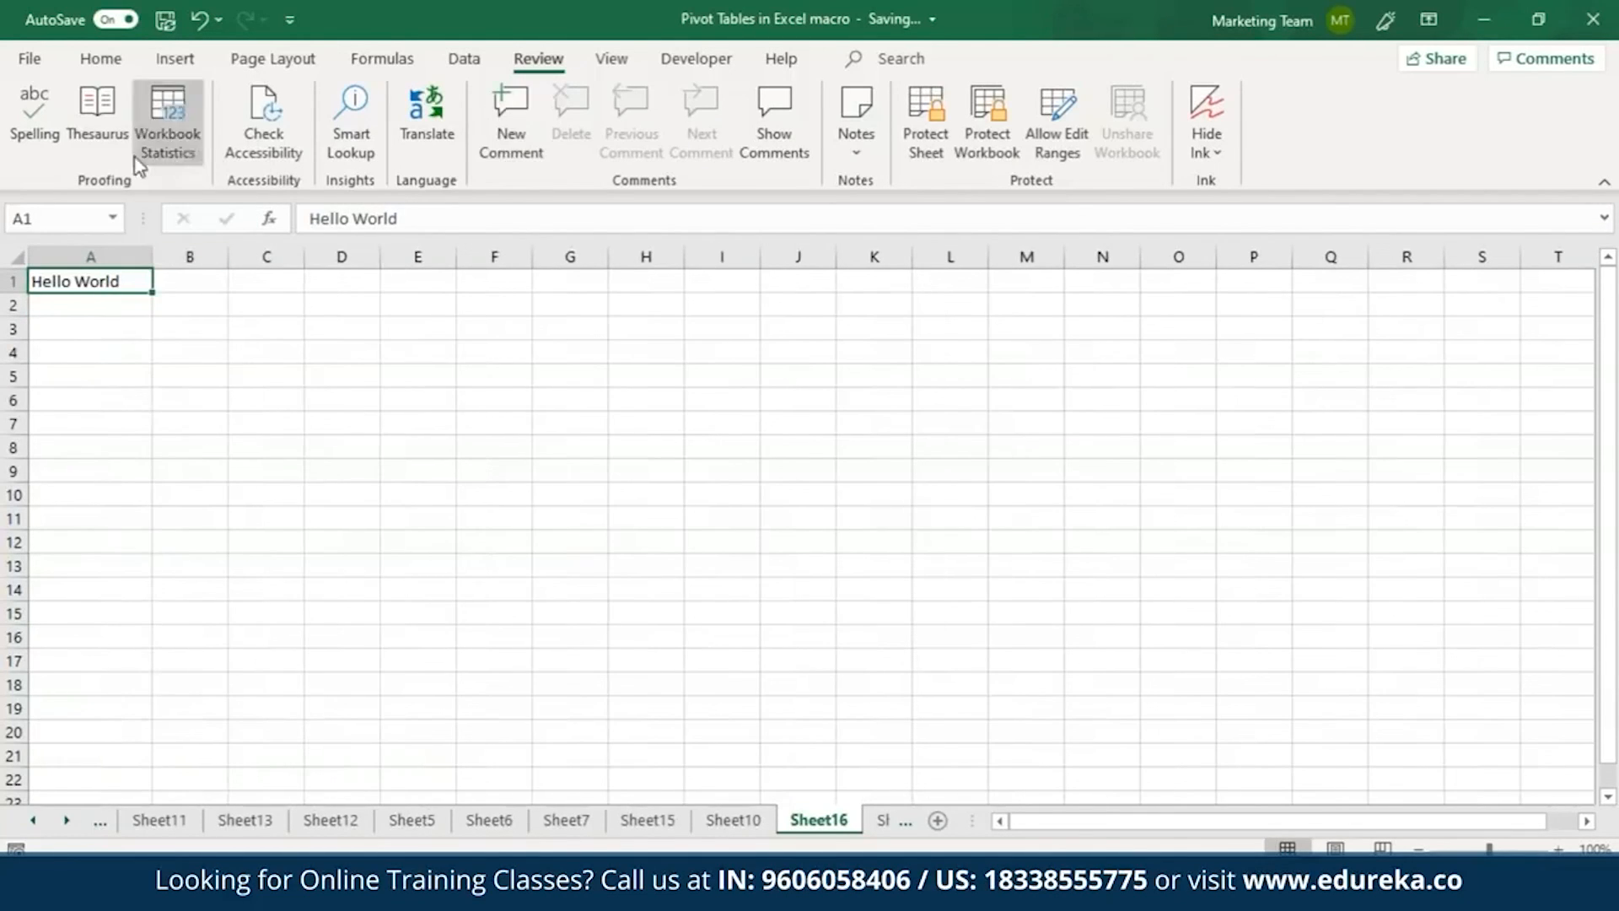
Open the Translator for the Hello World text in A1 and set the target language to Arabic.
click(437, 158)
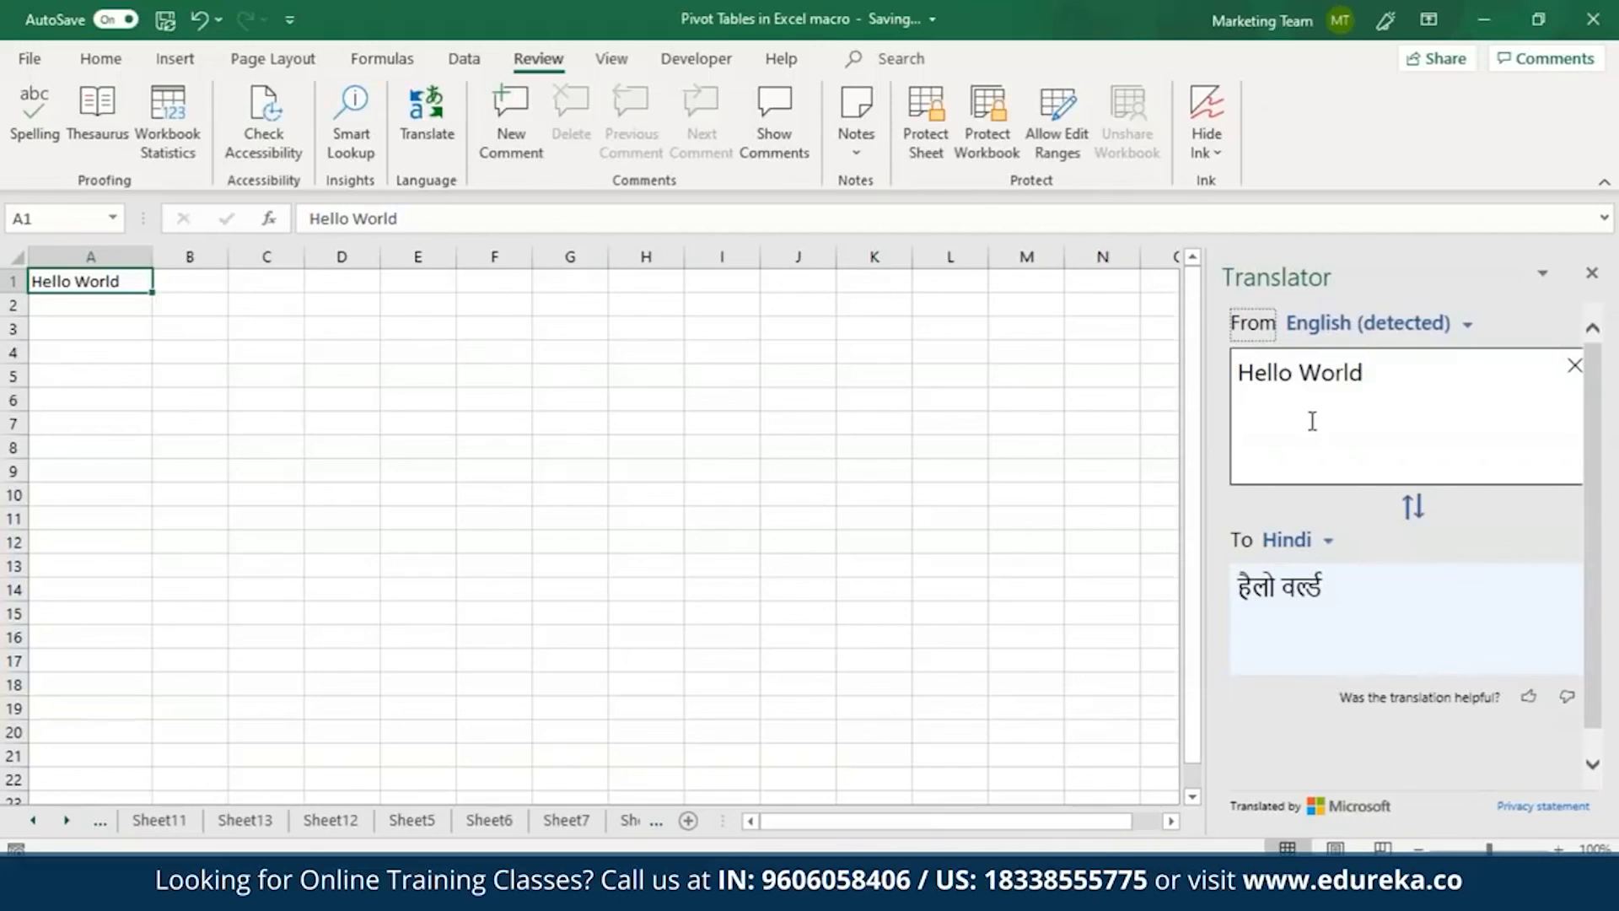
click(1322, 544)
drag(1510, 694, 1512, 623)
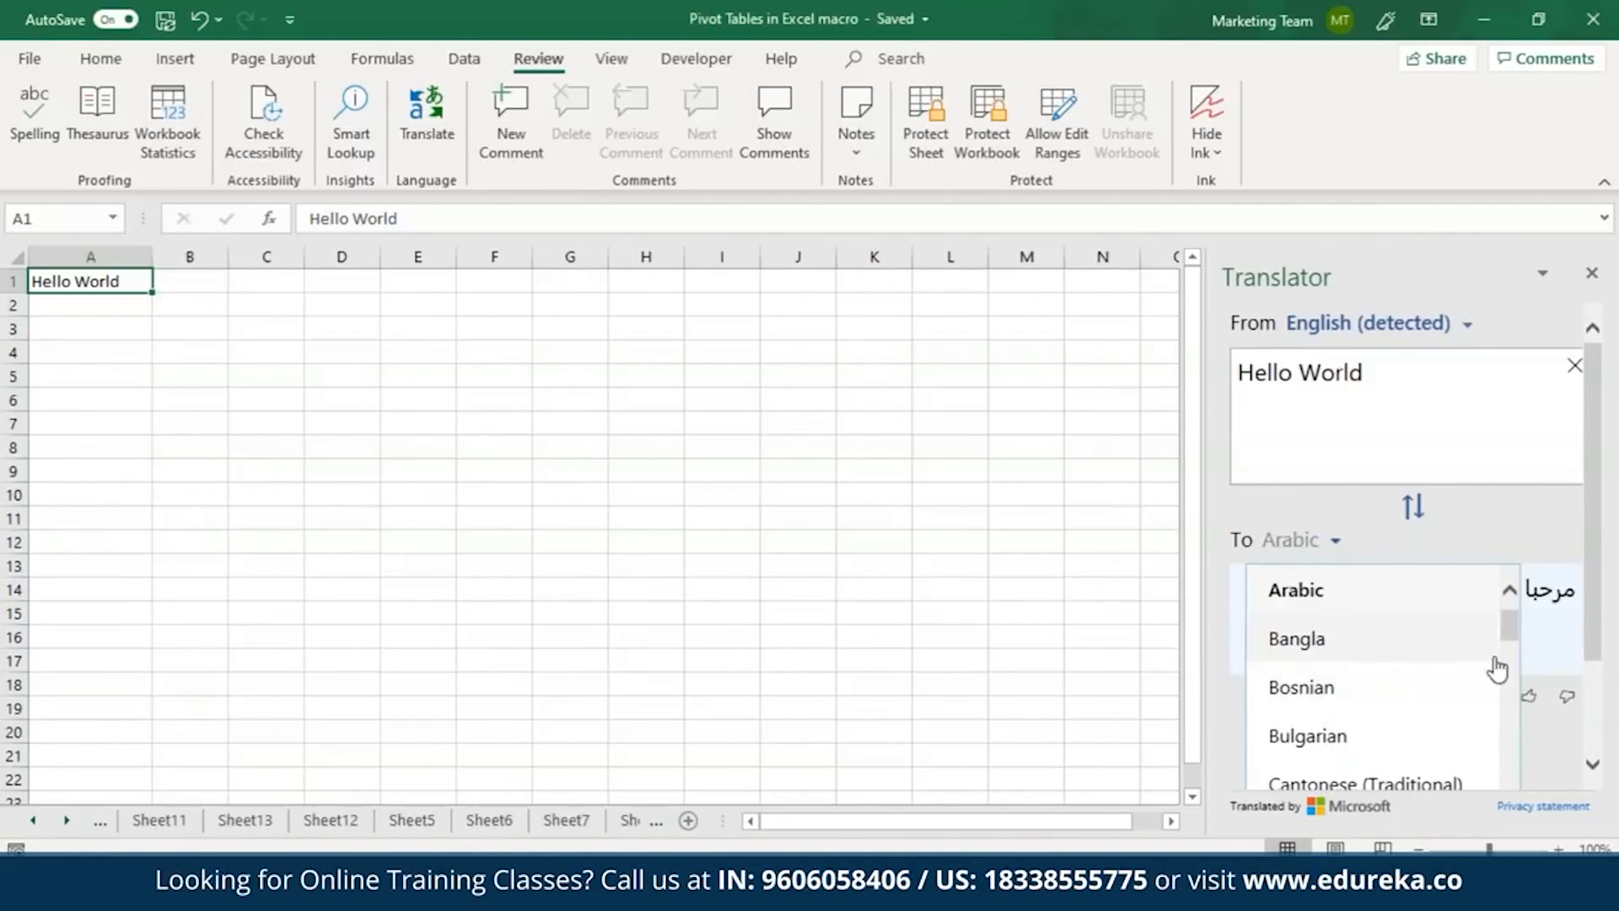
scroll(1511, 632, down, 1)
drag(1511, 642, 1510, 622)
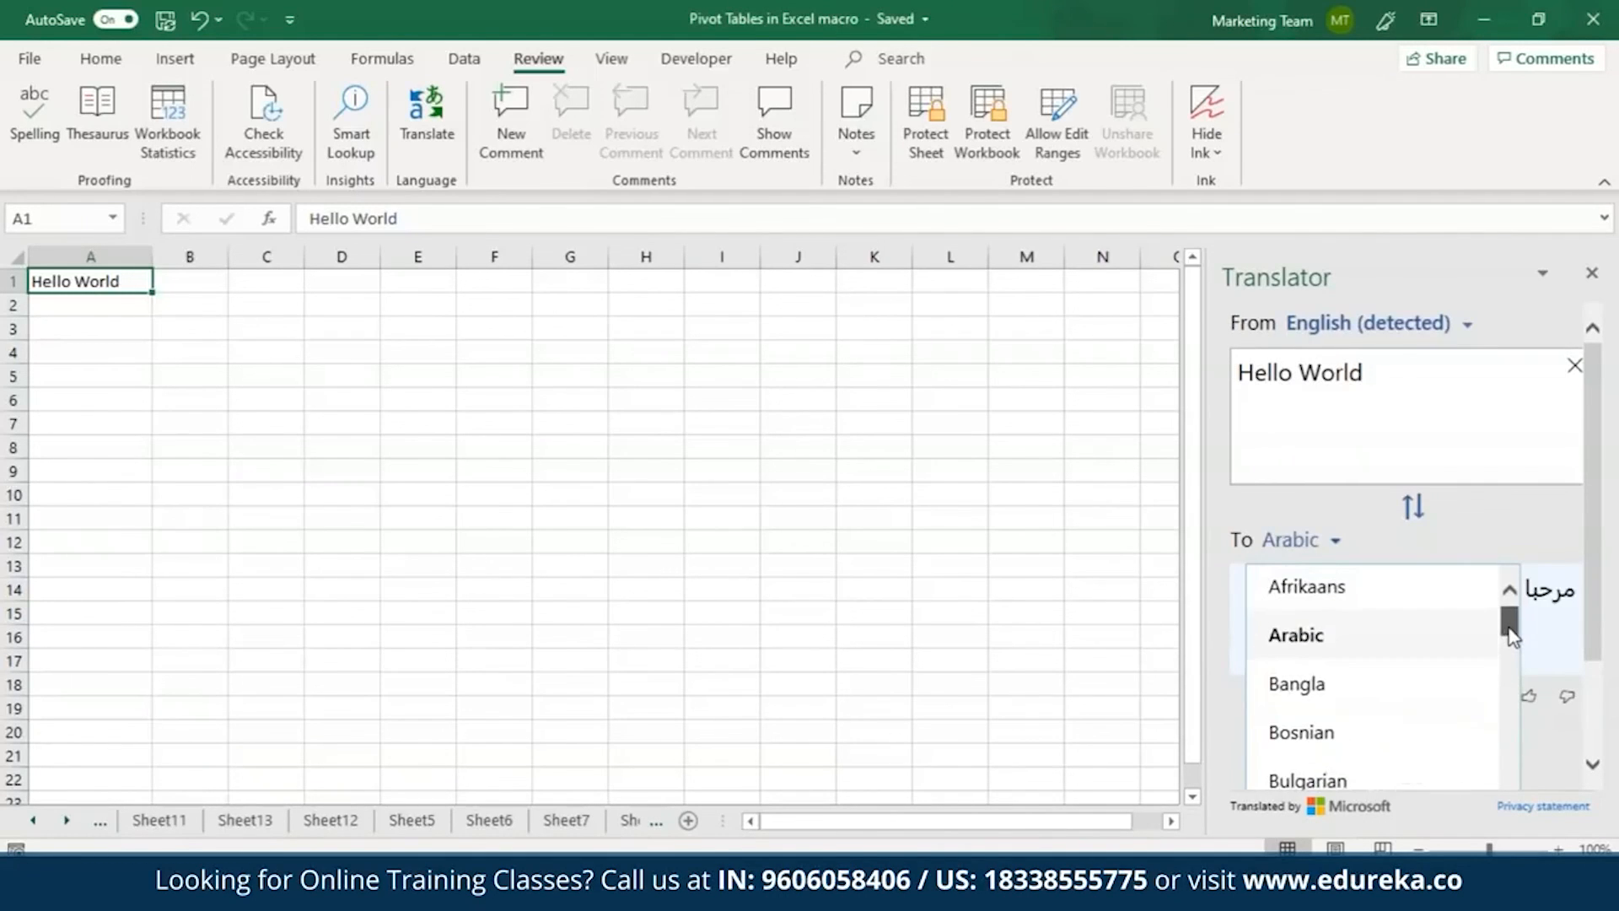
click(1471, 641)
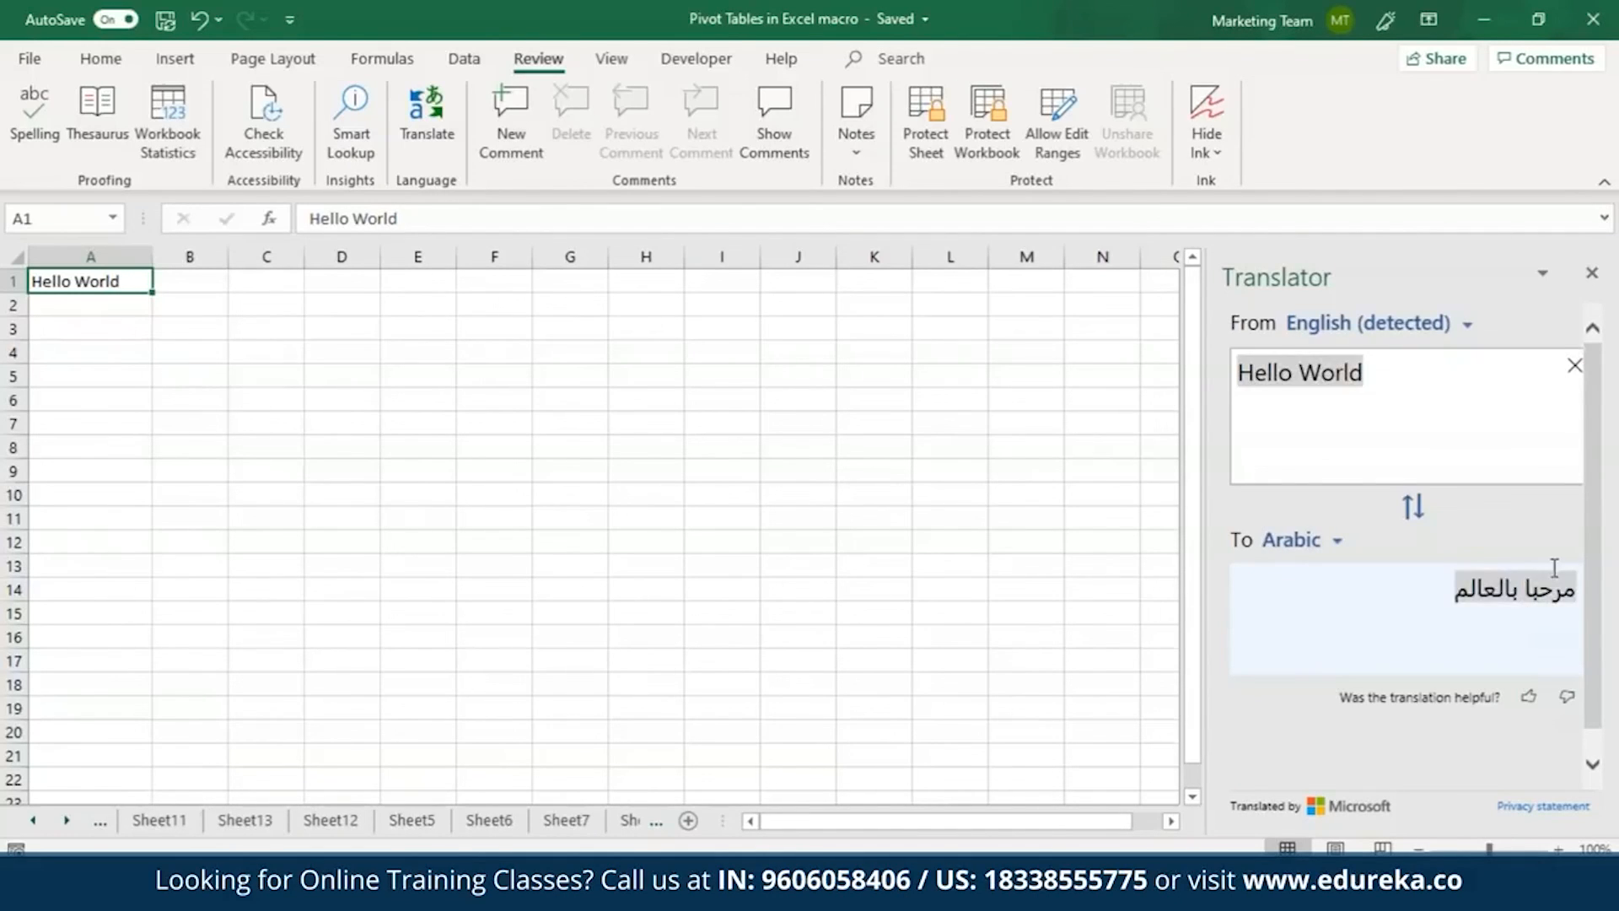
Change the translation's target language to Italian.
click(1331, 547)
drag(1508, 624, 1509, 738)
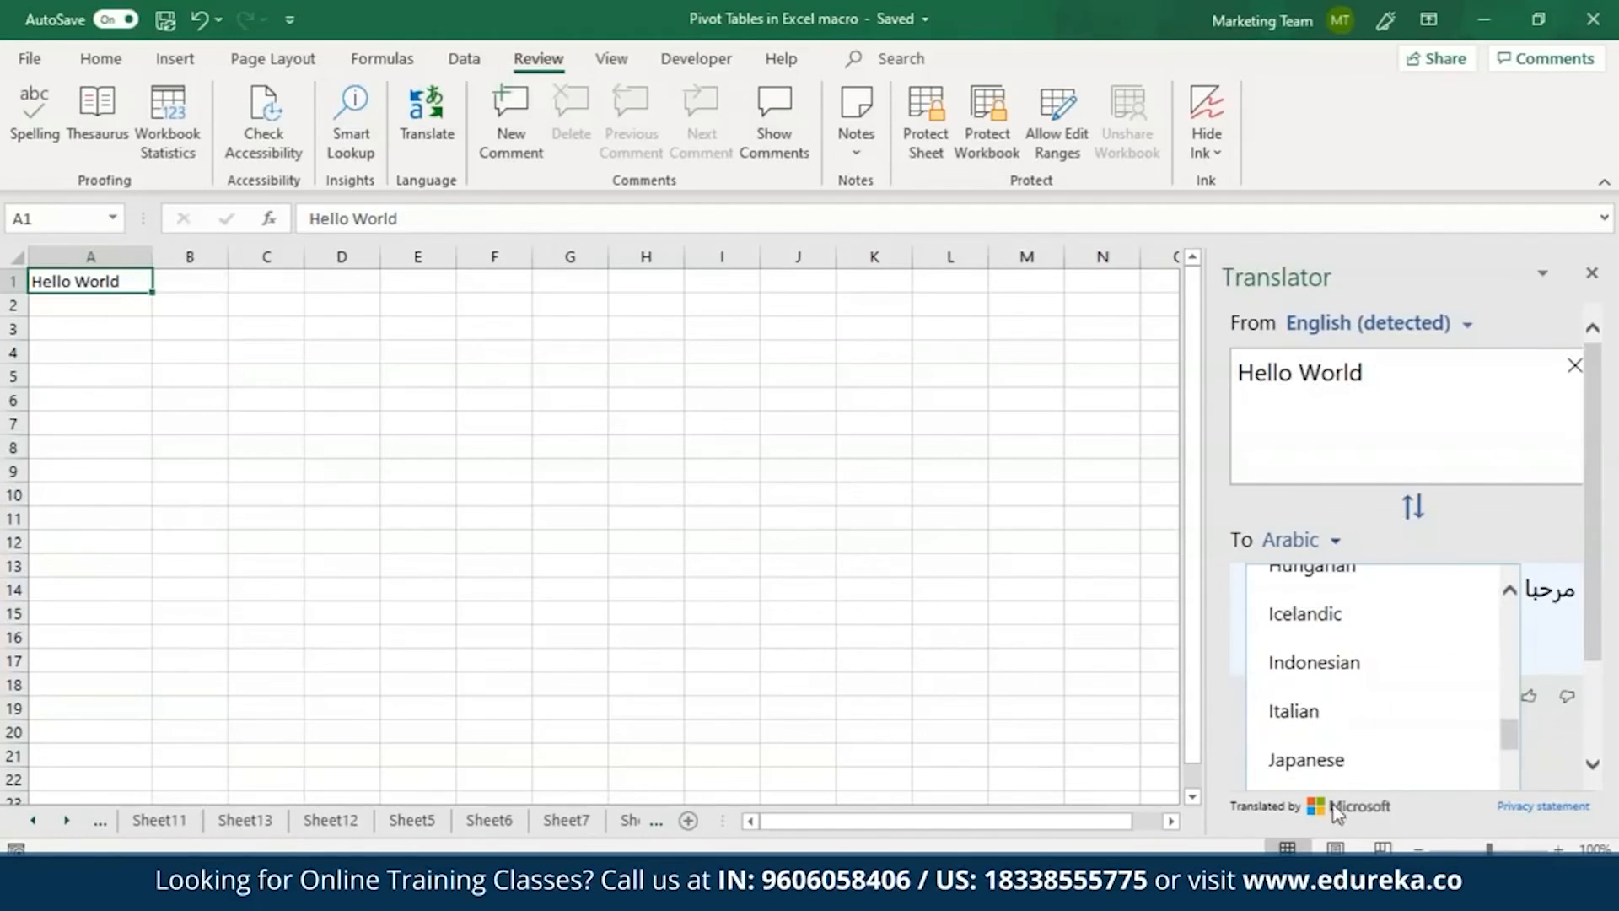
click(1305, 713)
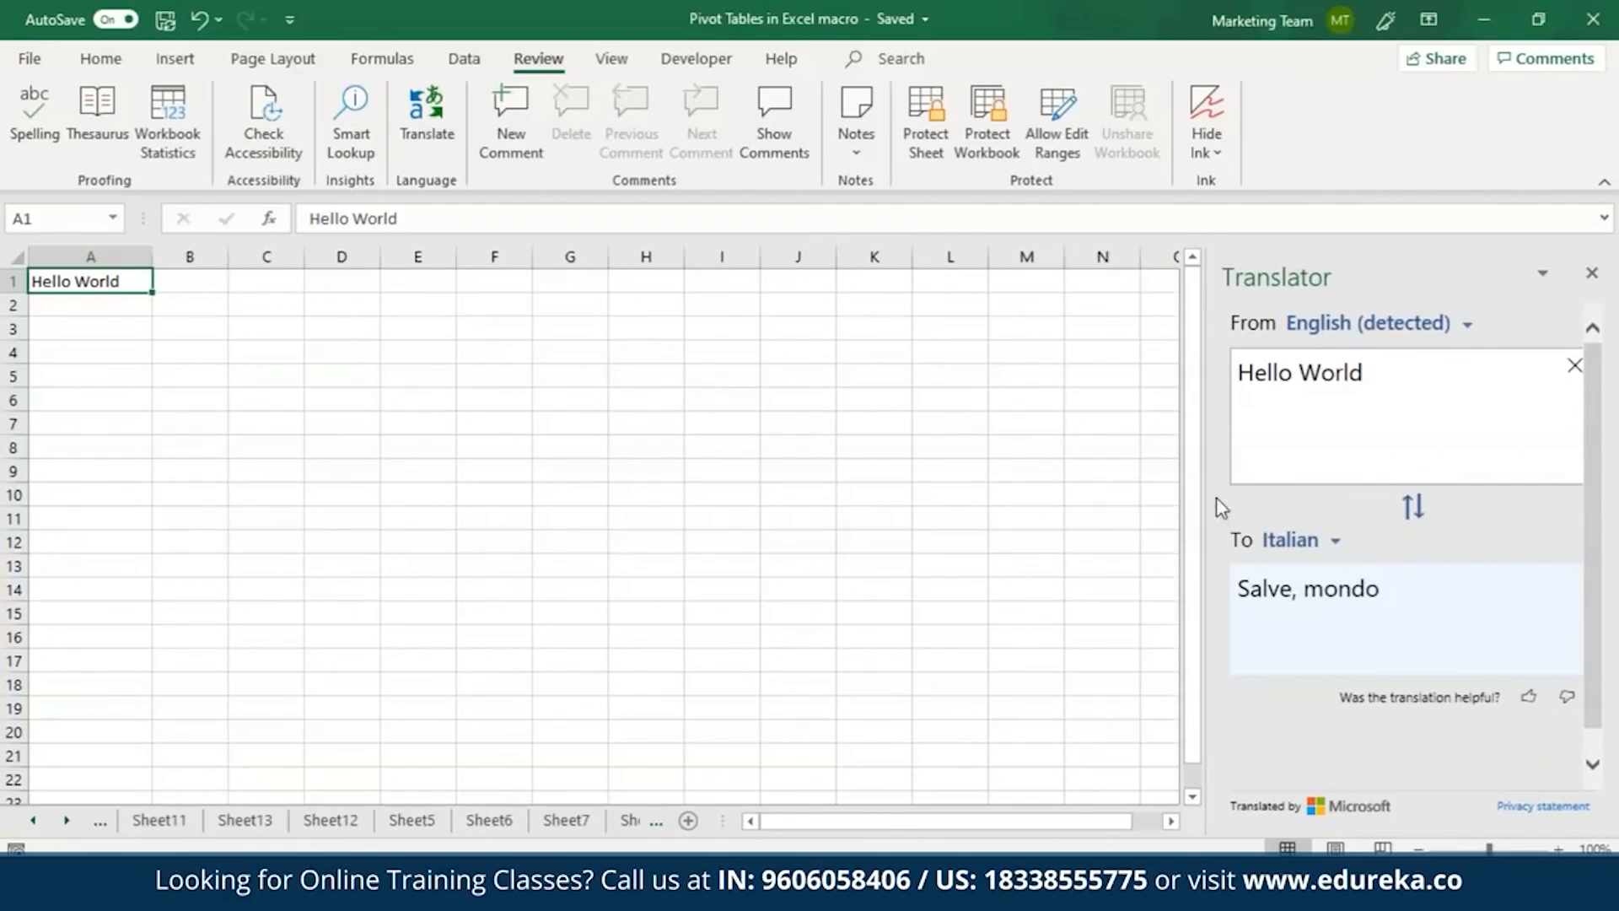